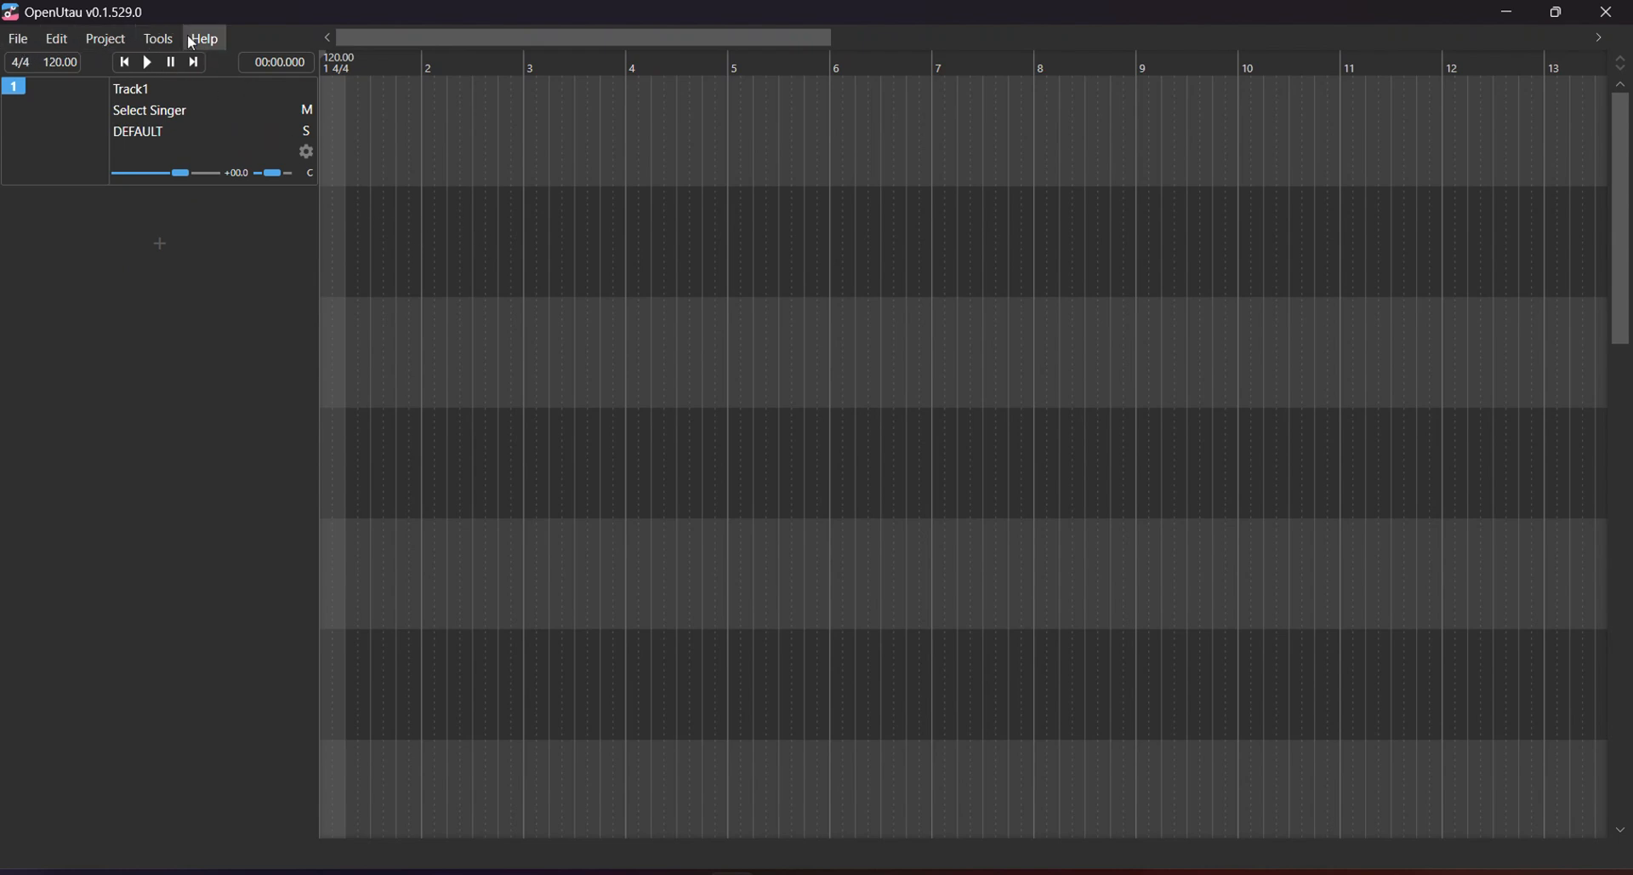
Browse the Tools and File menus in OpenUtau without choosing any command.
left_click(141, 38)
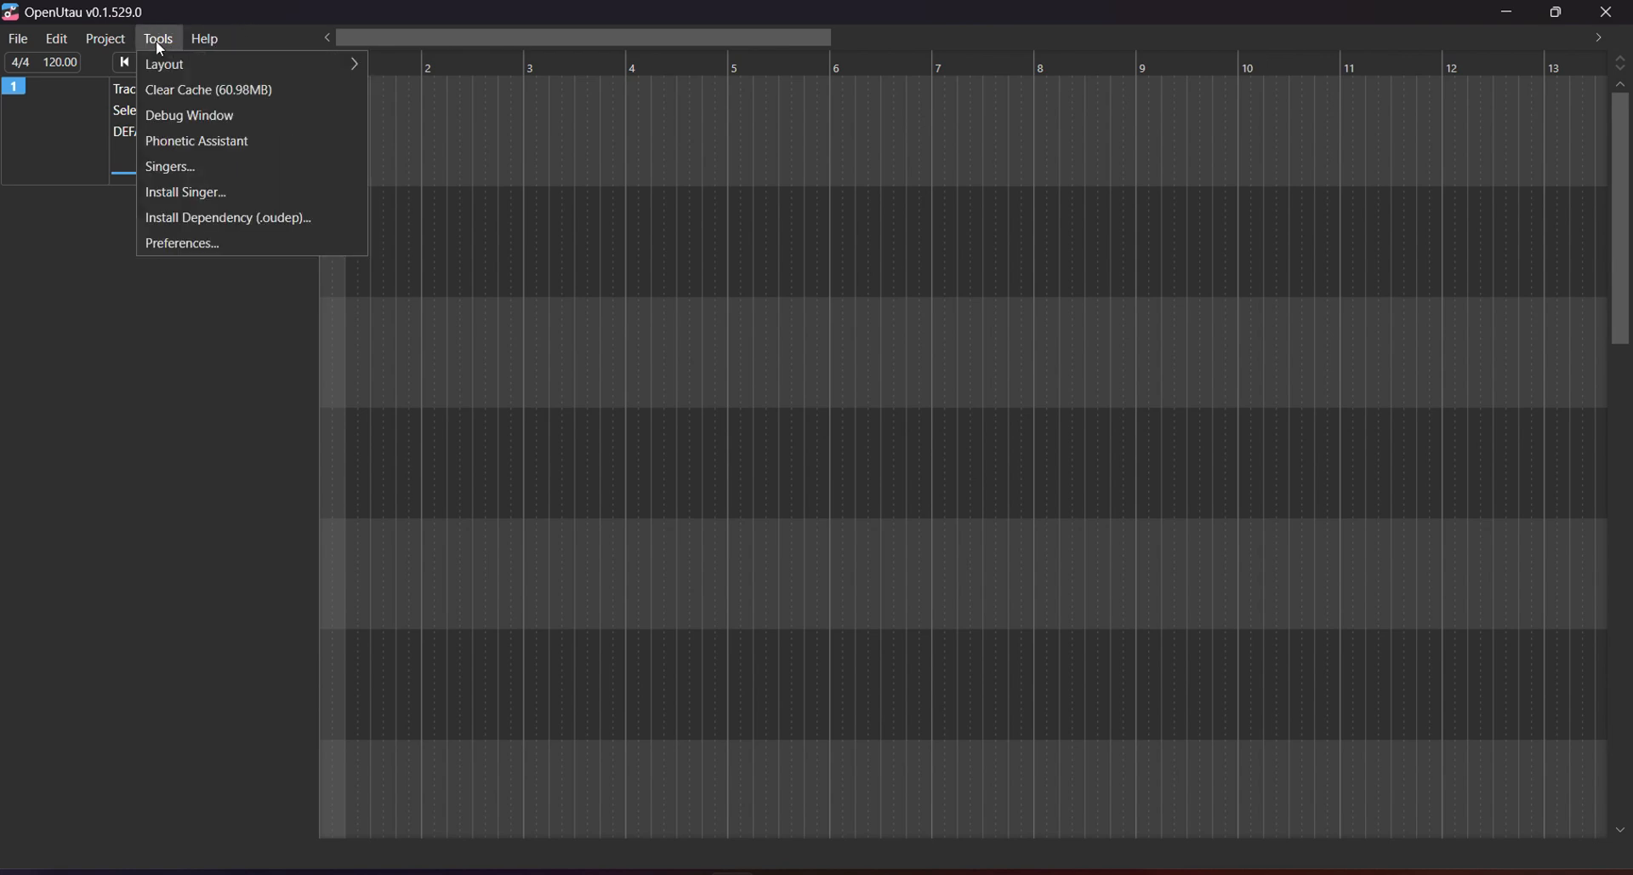
mouse_move(63, 40)
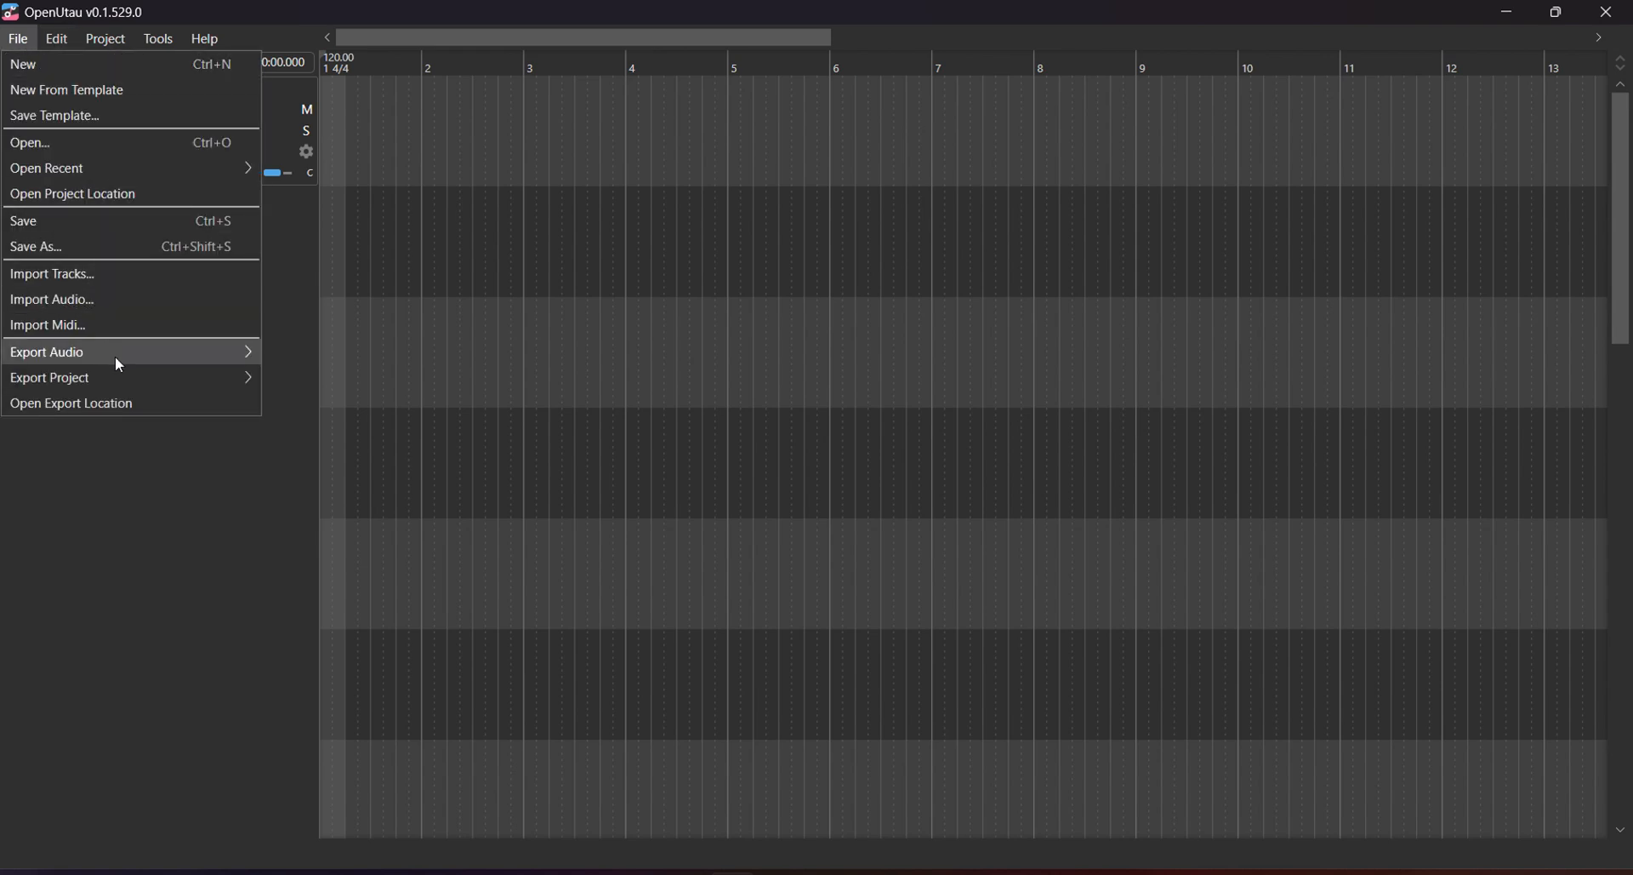
left_click(110, 565)
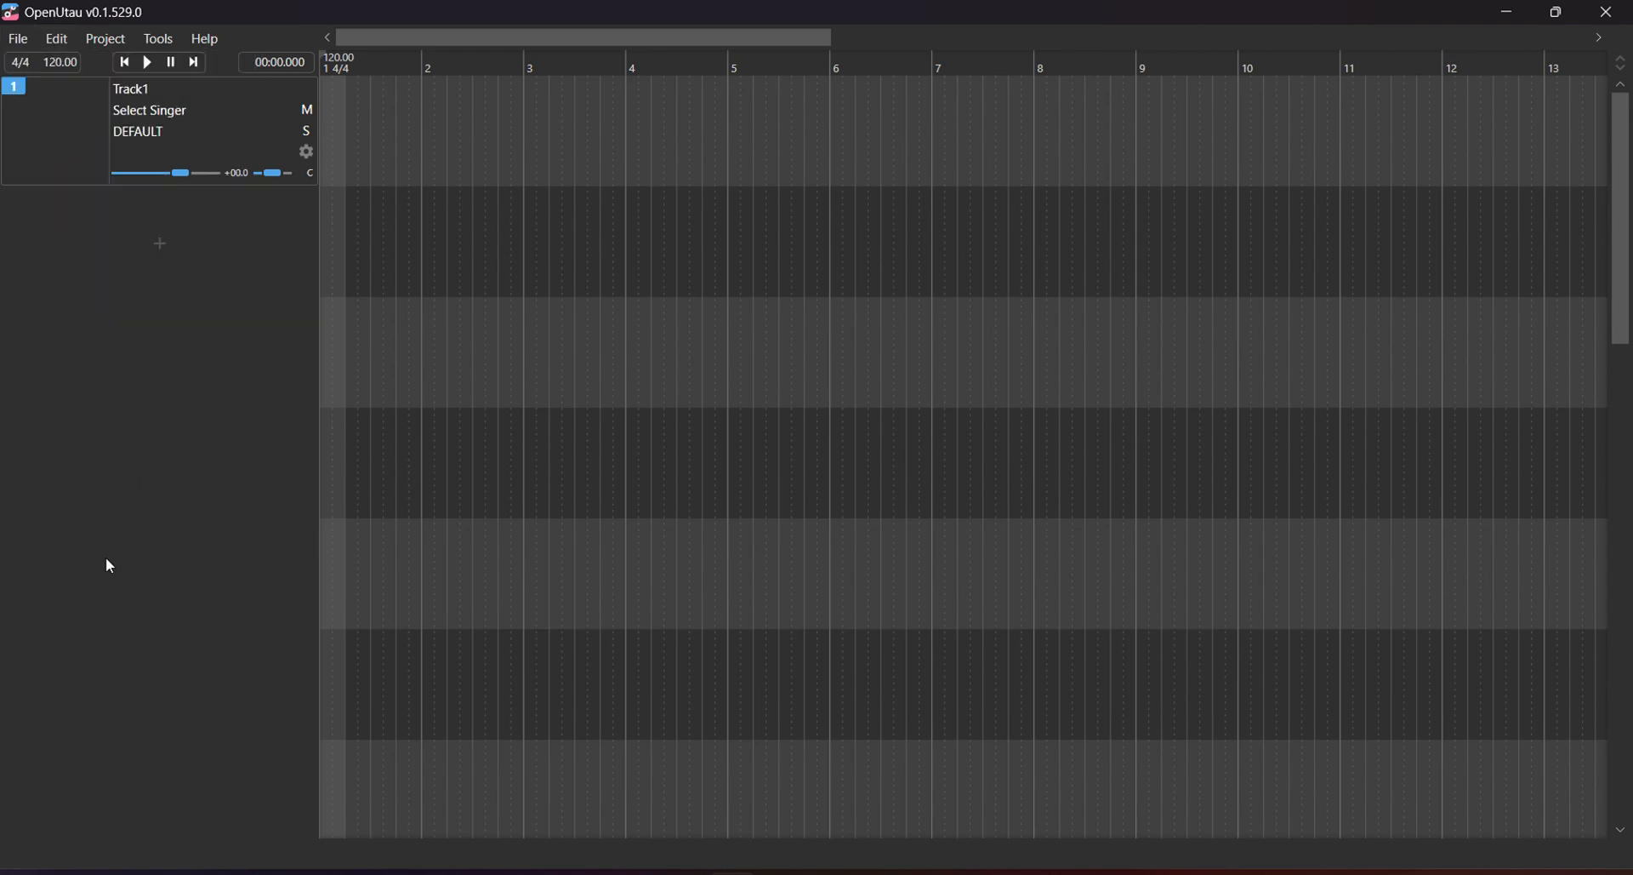
View Track1's singer list without picking one, then switch to the YouTube tutorial in Edge.
left_click(220, 112)
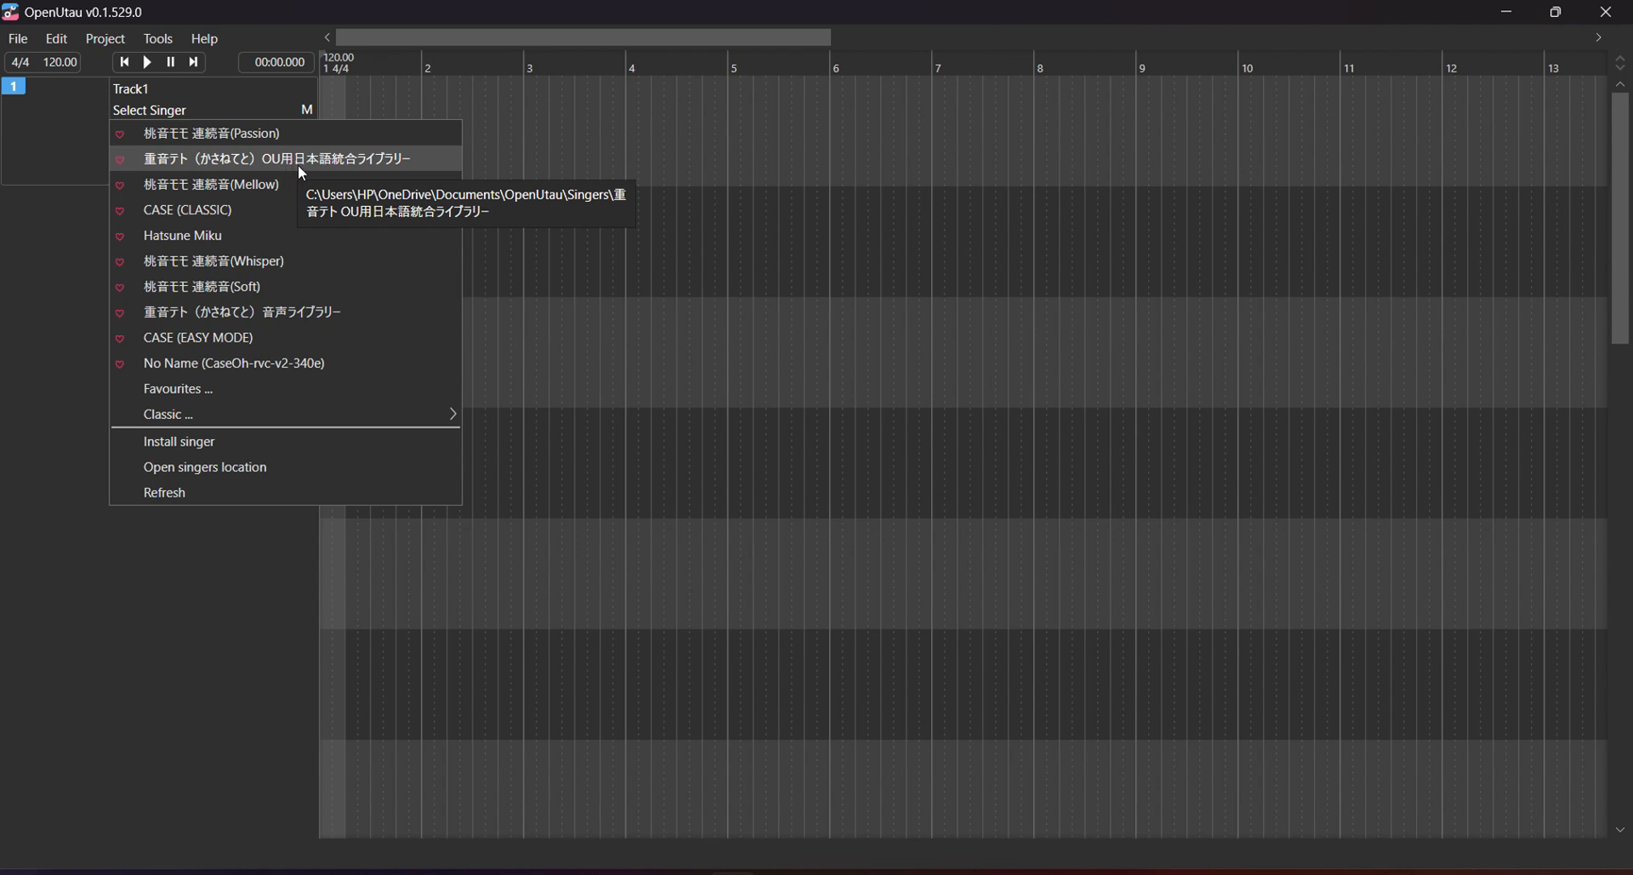
left_click(281, 613)
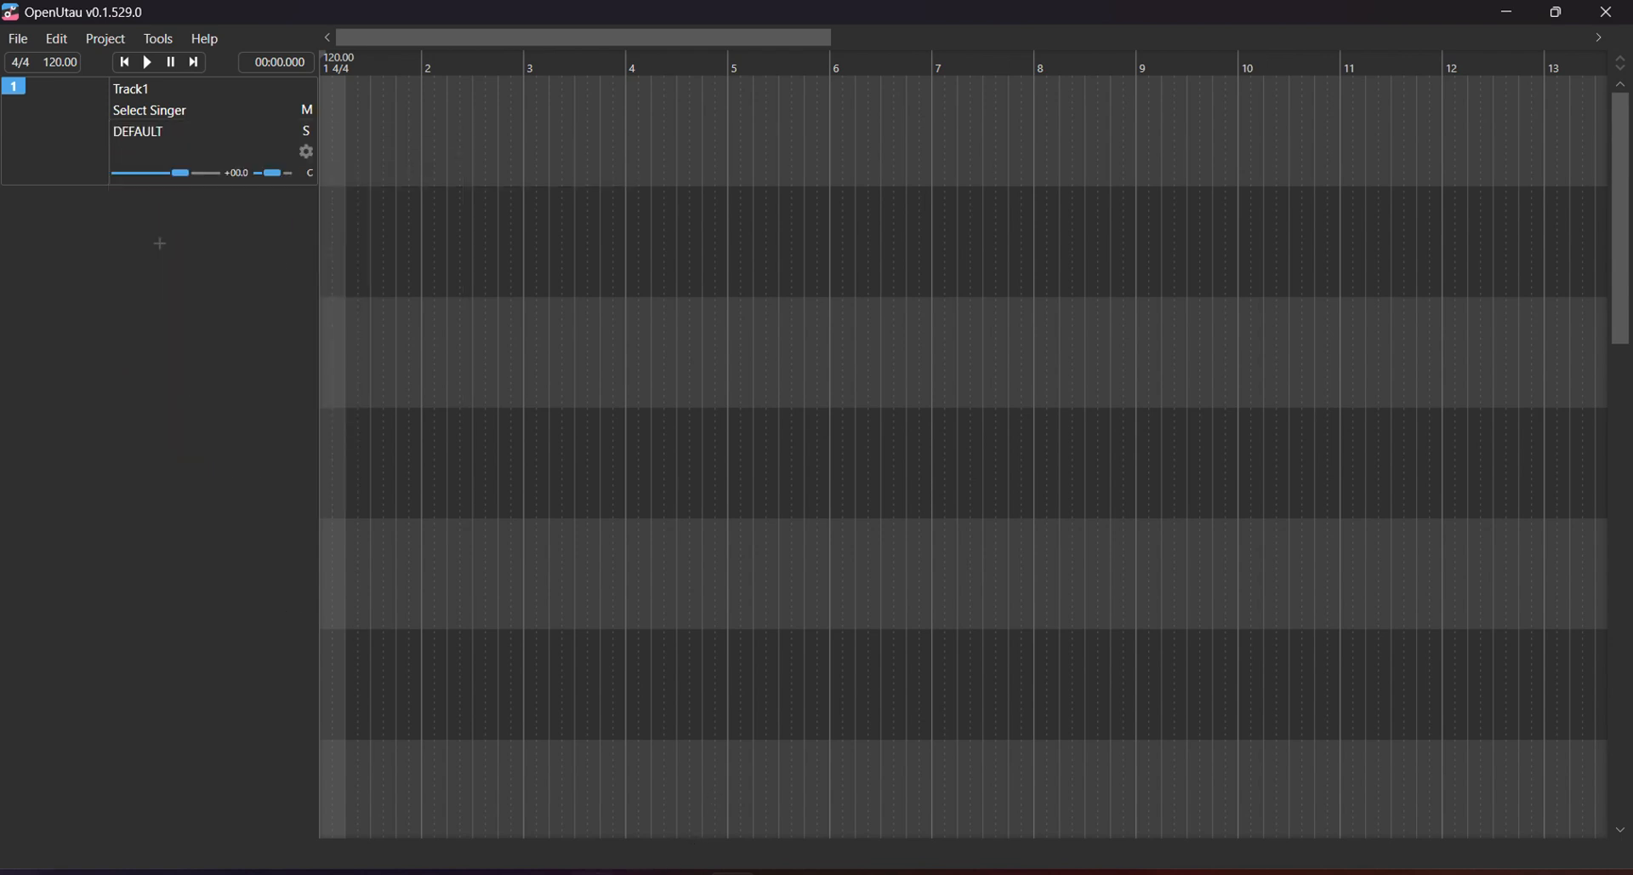
left_click(593, 872)
From a new tab, search 'Kasane teto', pick 'kasane teto download', and open the official site result.
left_click(1366, 16)
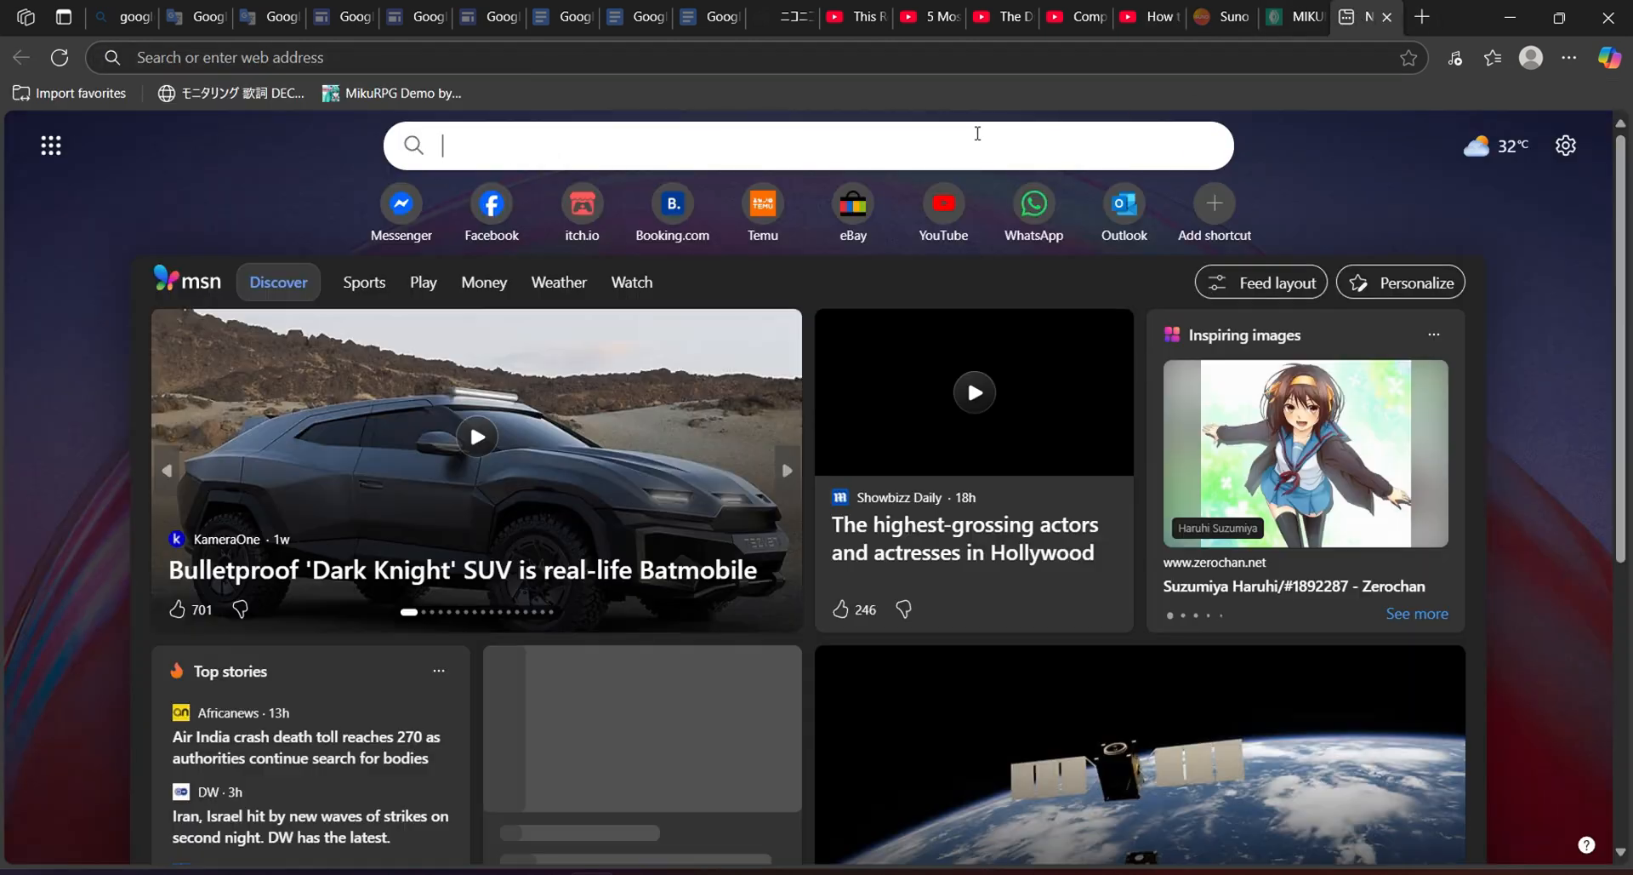
left_click(977, 134)
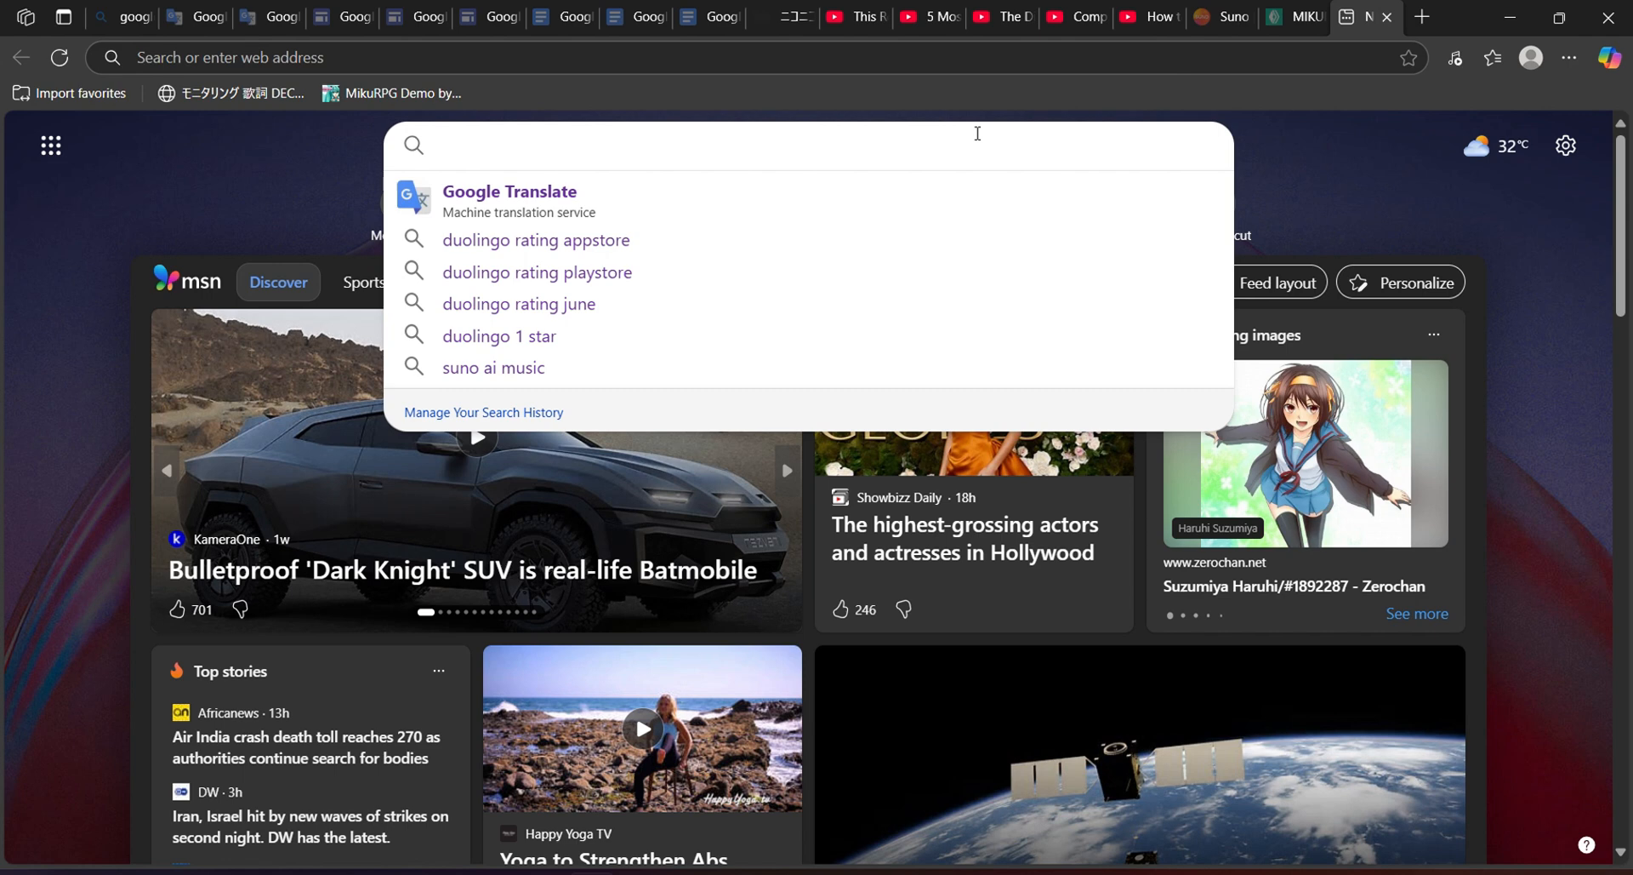
type("Kasane te")
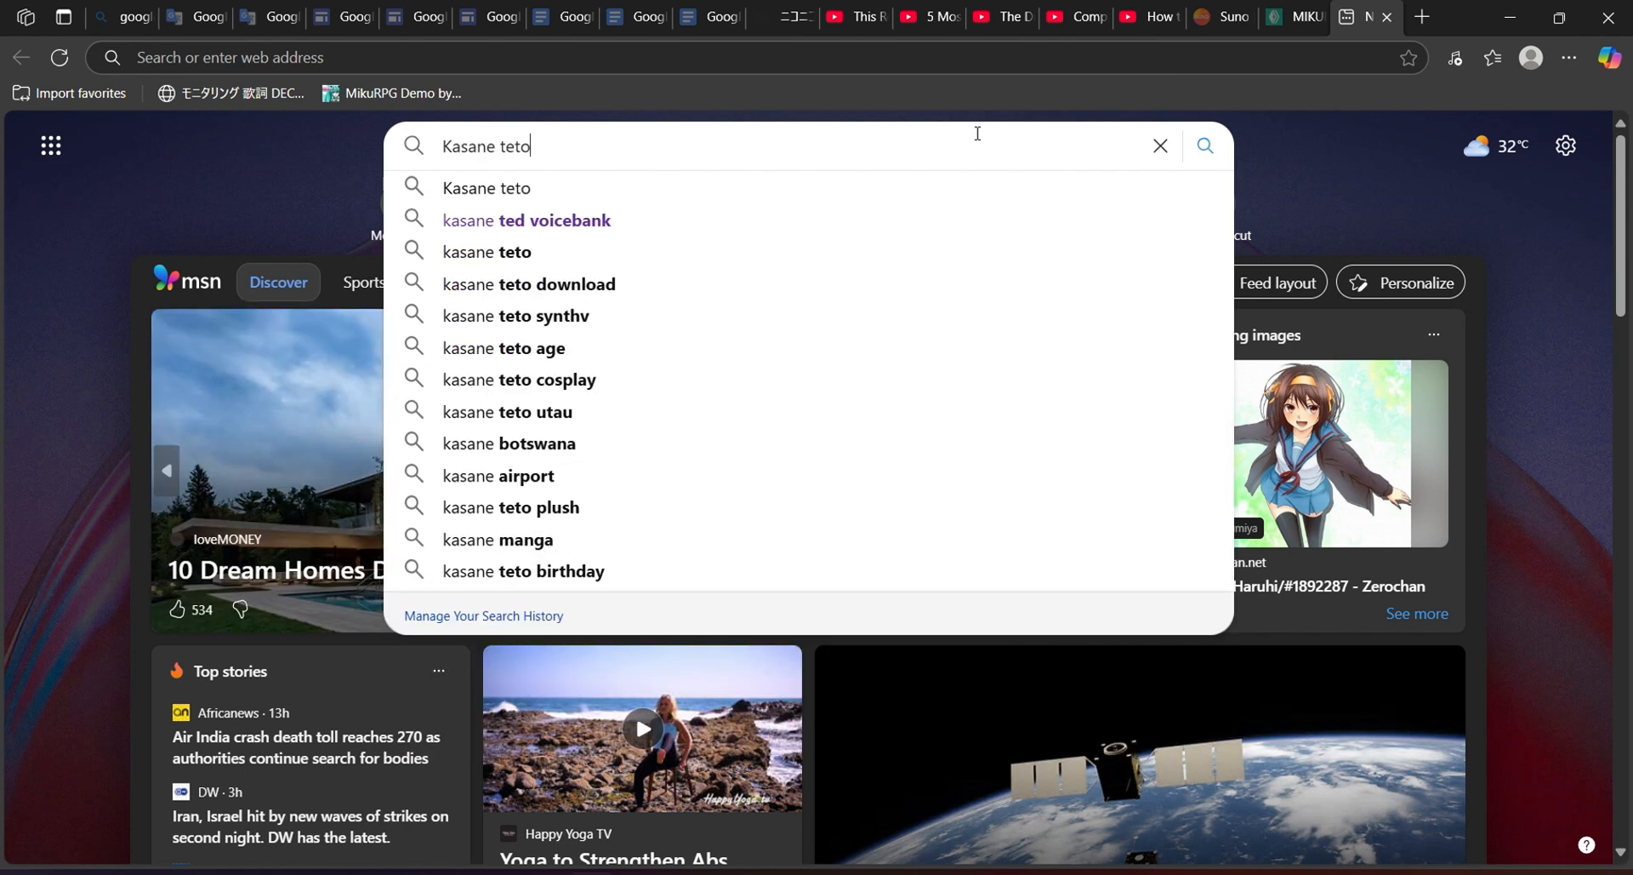
type("to")
left_click(675, 217)
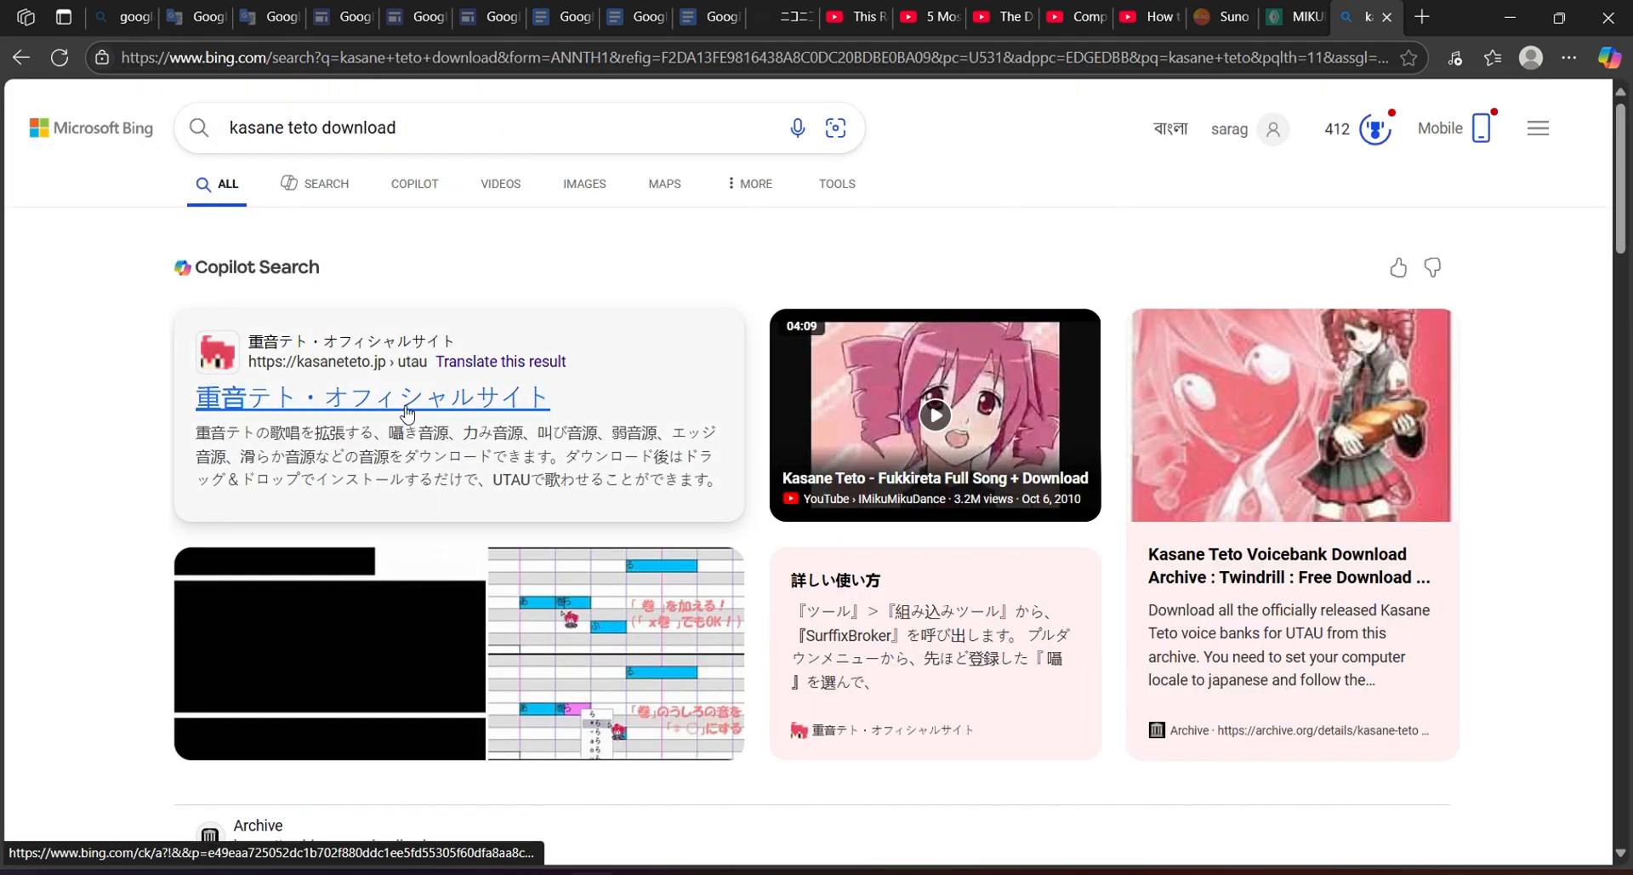
left_click(408, 414)
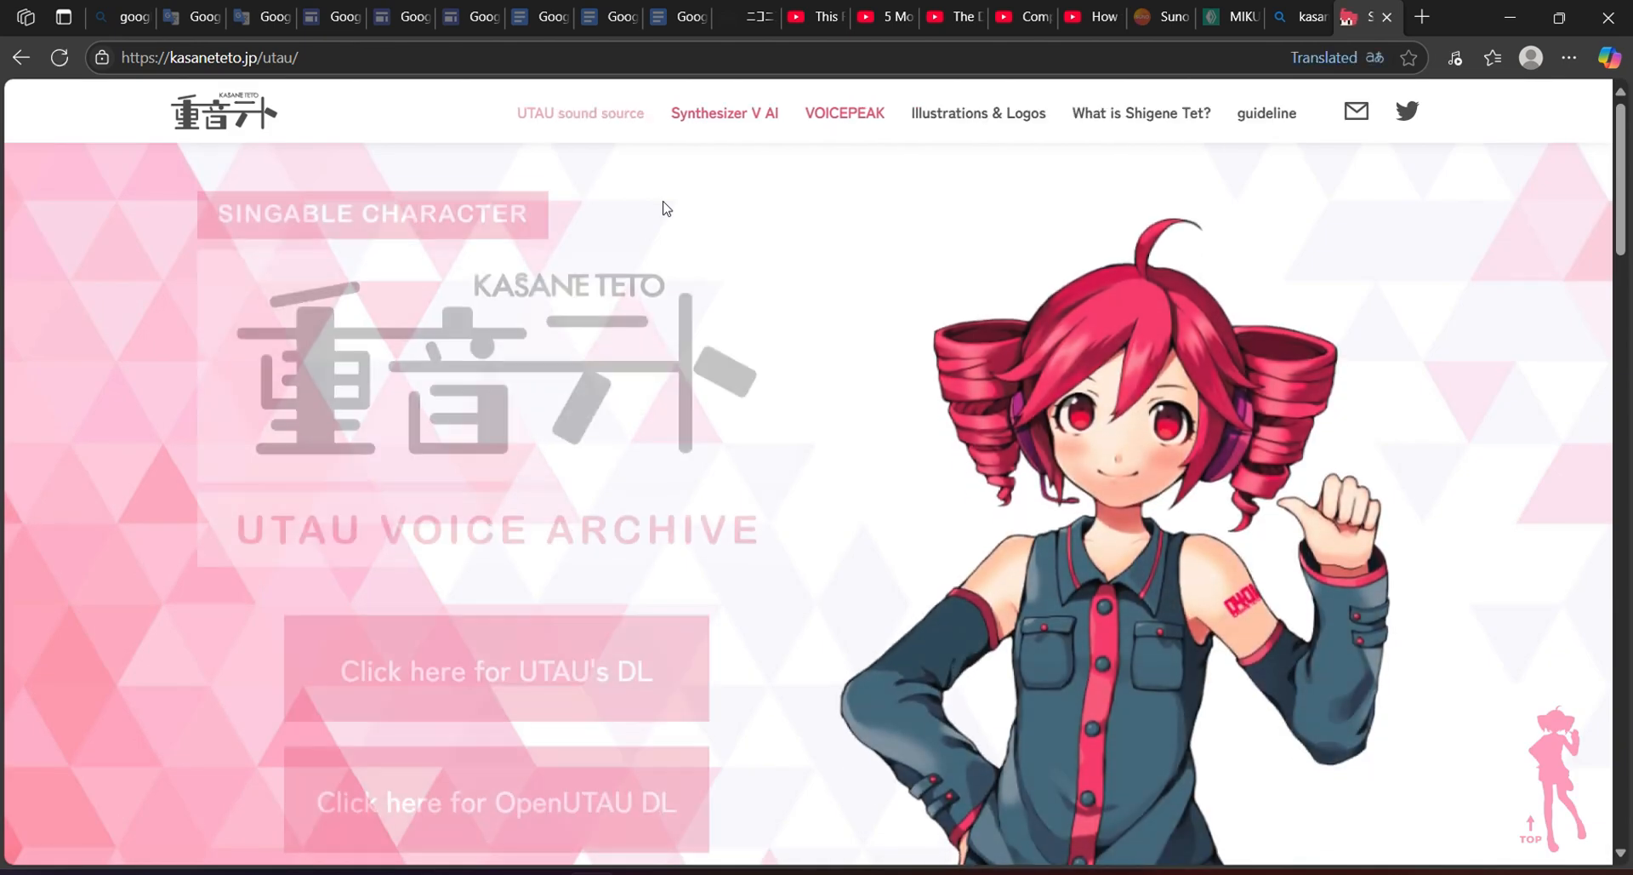
Scroll to UTAU Voice Bank Data, expand and collapse the Japanese integrated library entry, then return to OpenUtau.
scroll(891, 253, "down", 3)
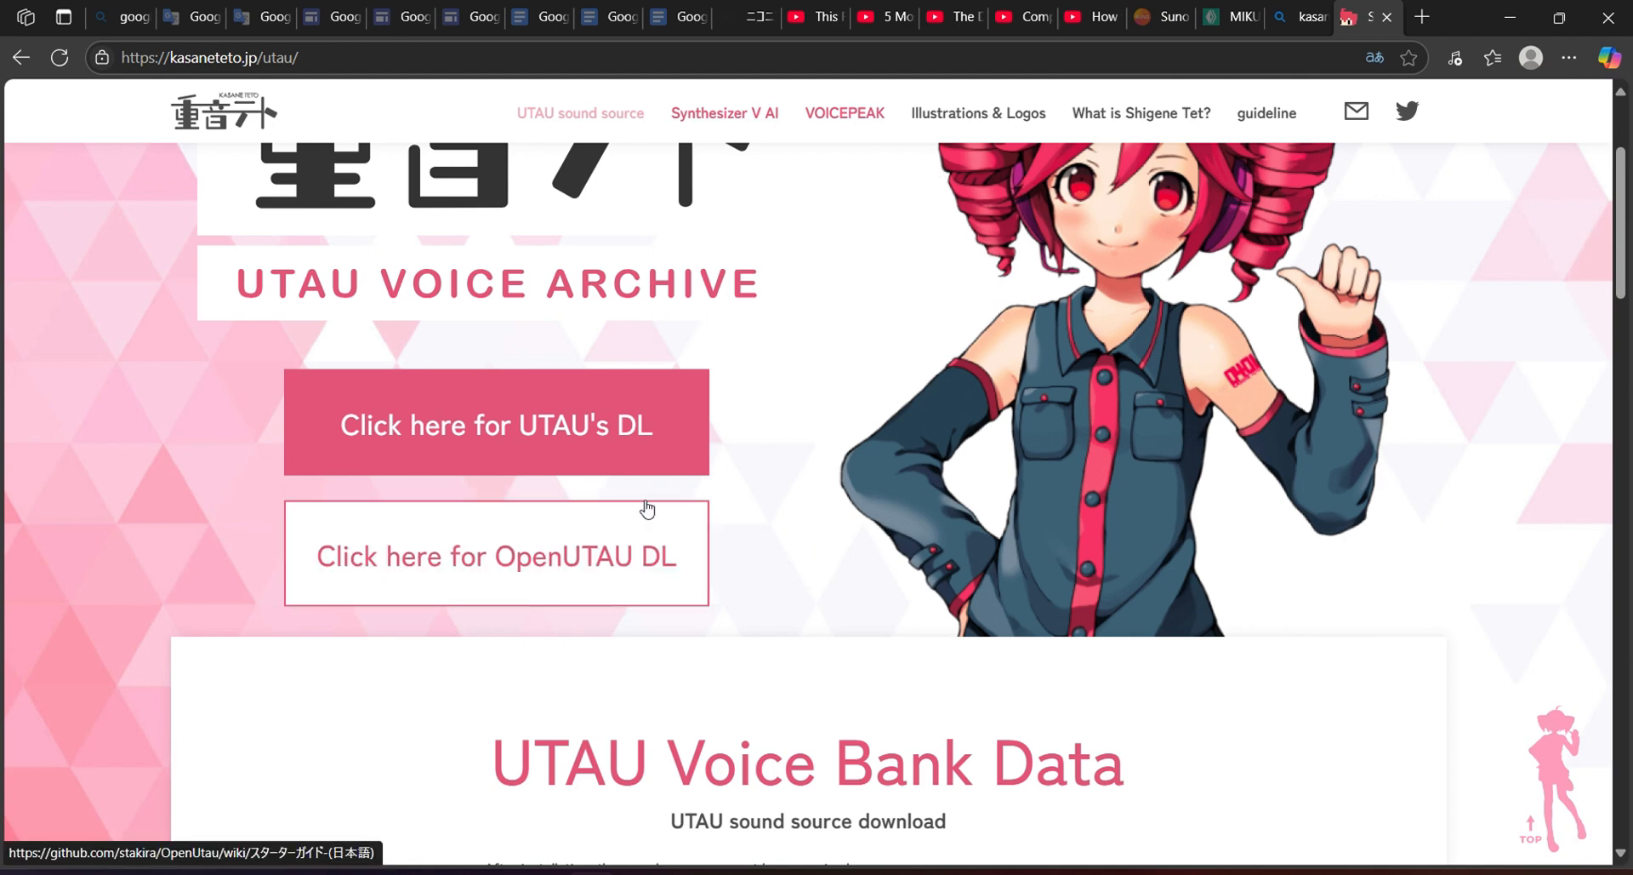
scroll(645, 511, "up", 3)
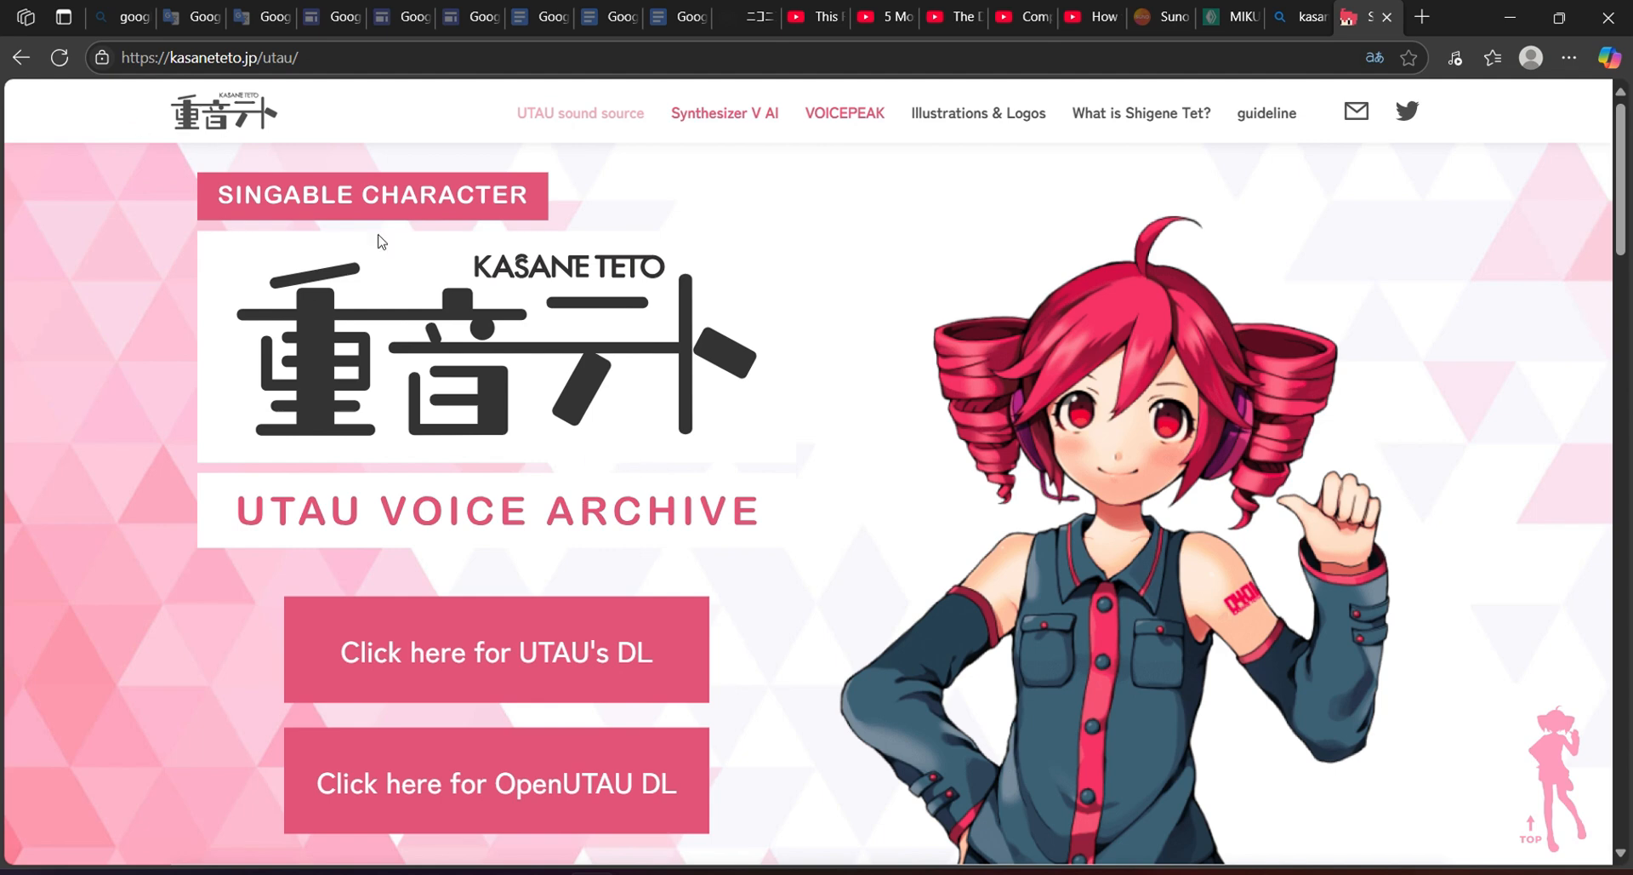
scroll(808, 502, "down", 2)
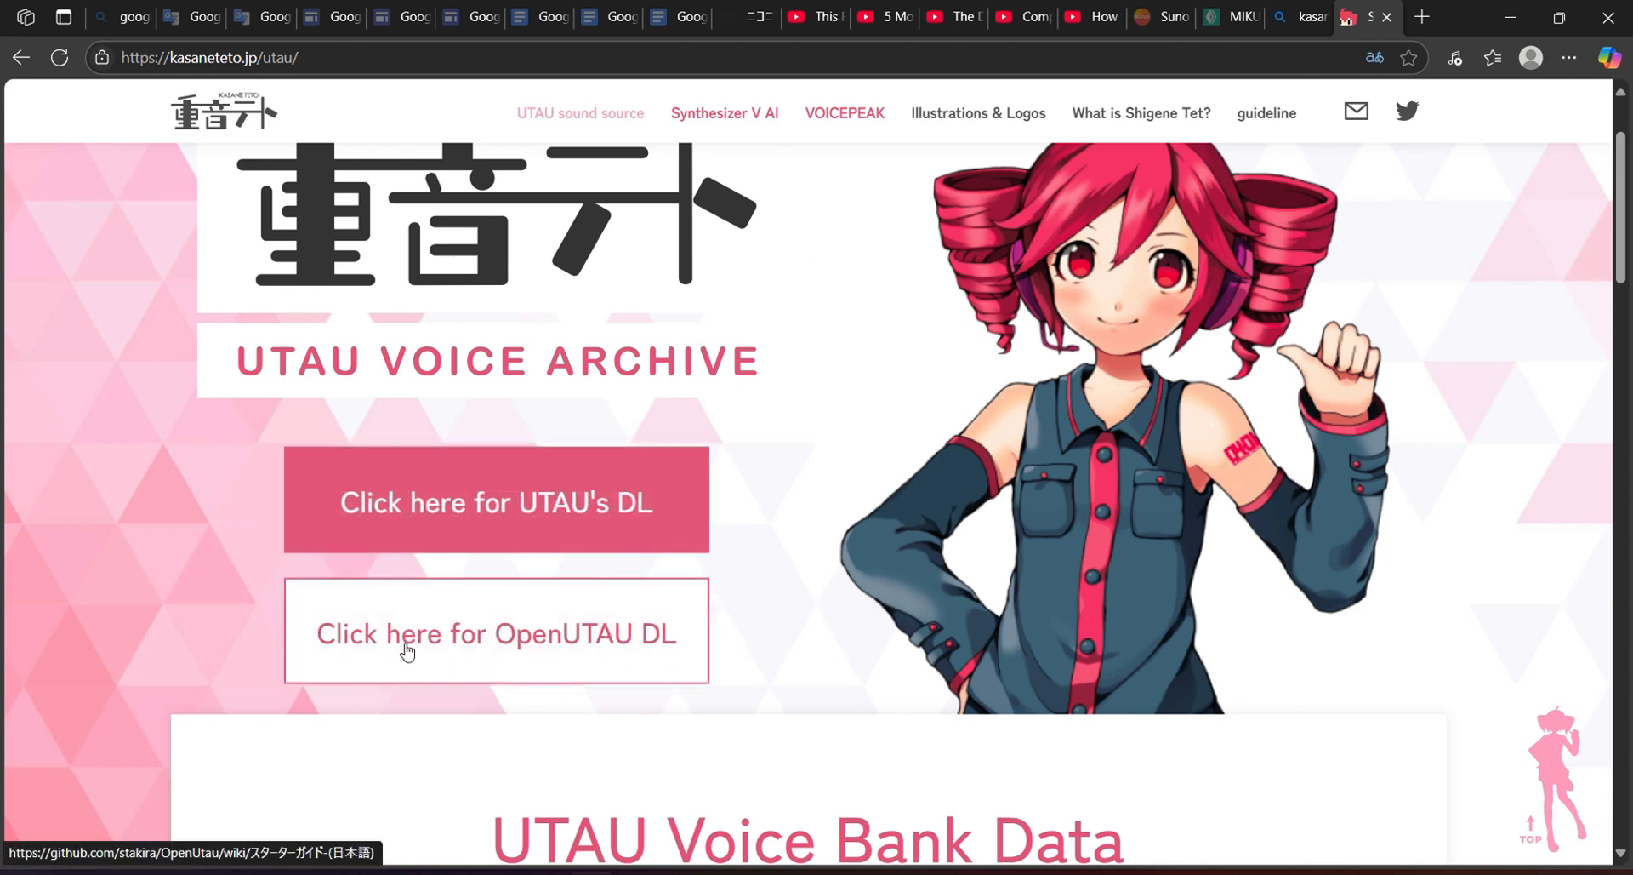
scroll(889, 644, "down", 5)
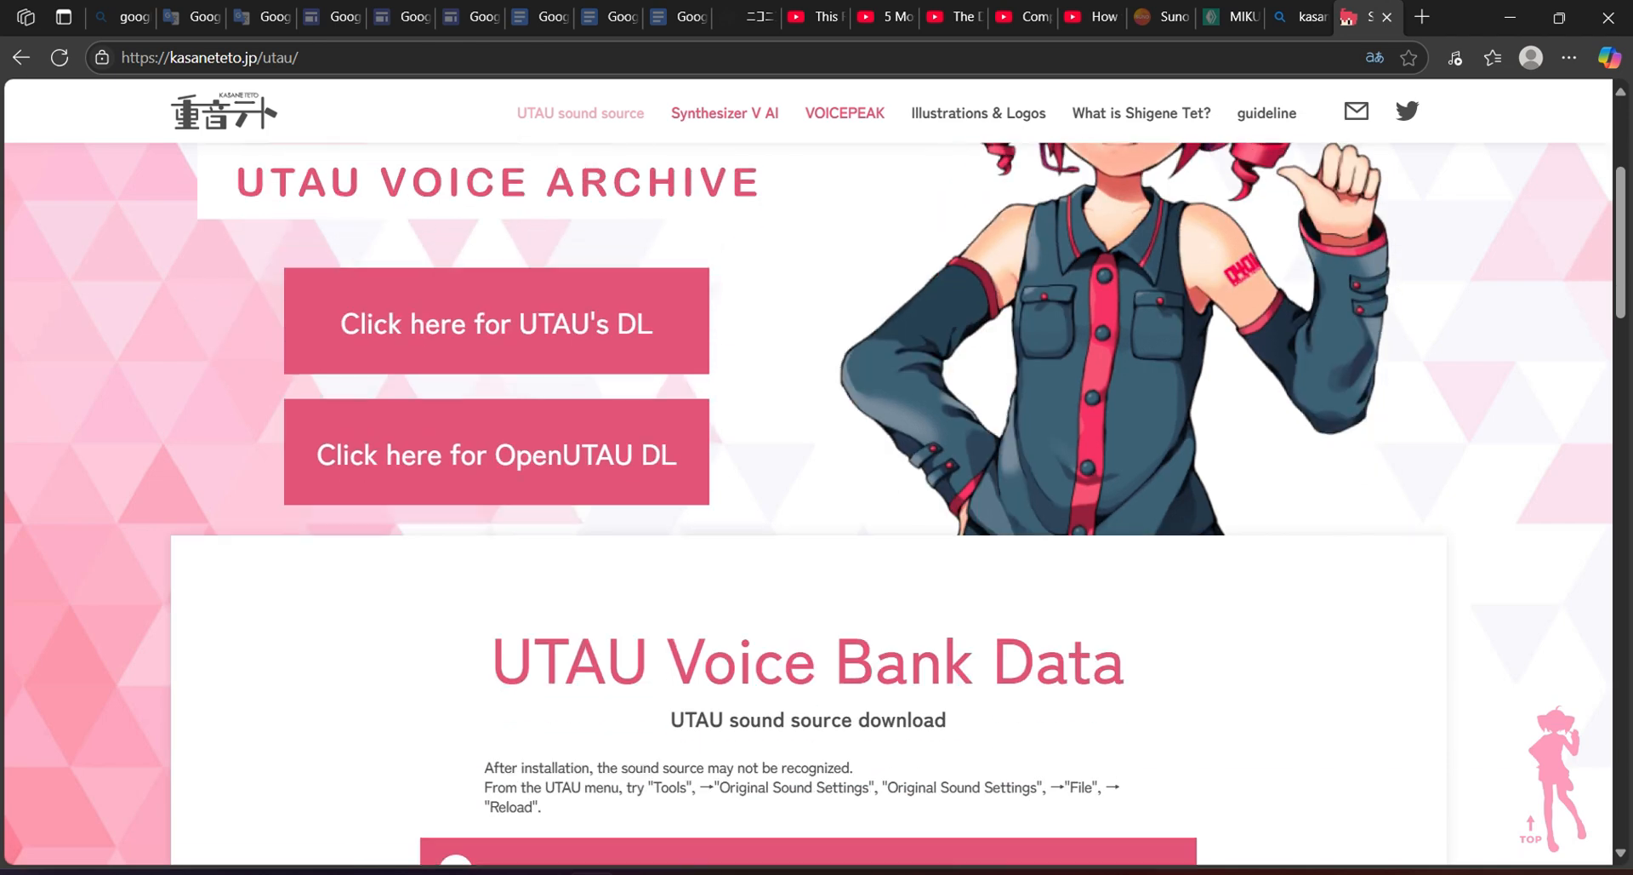
scroll(471, 516, "down", 3)
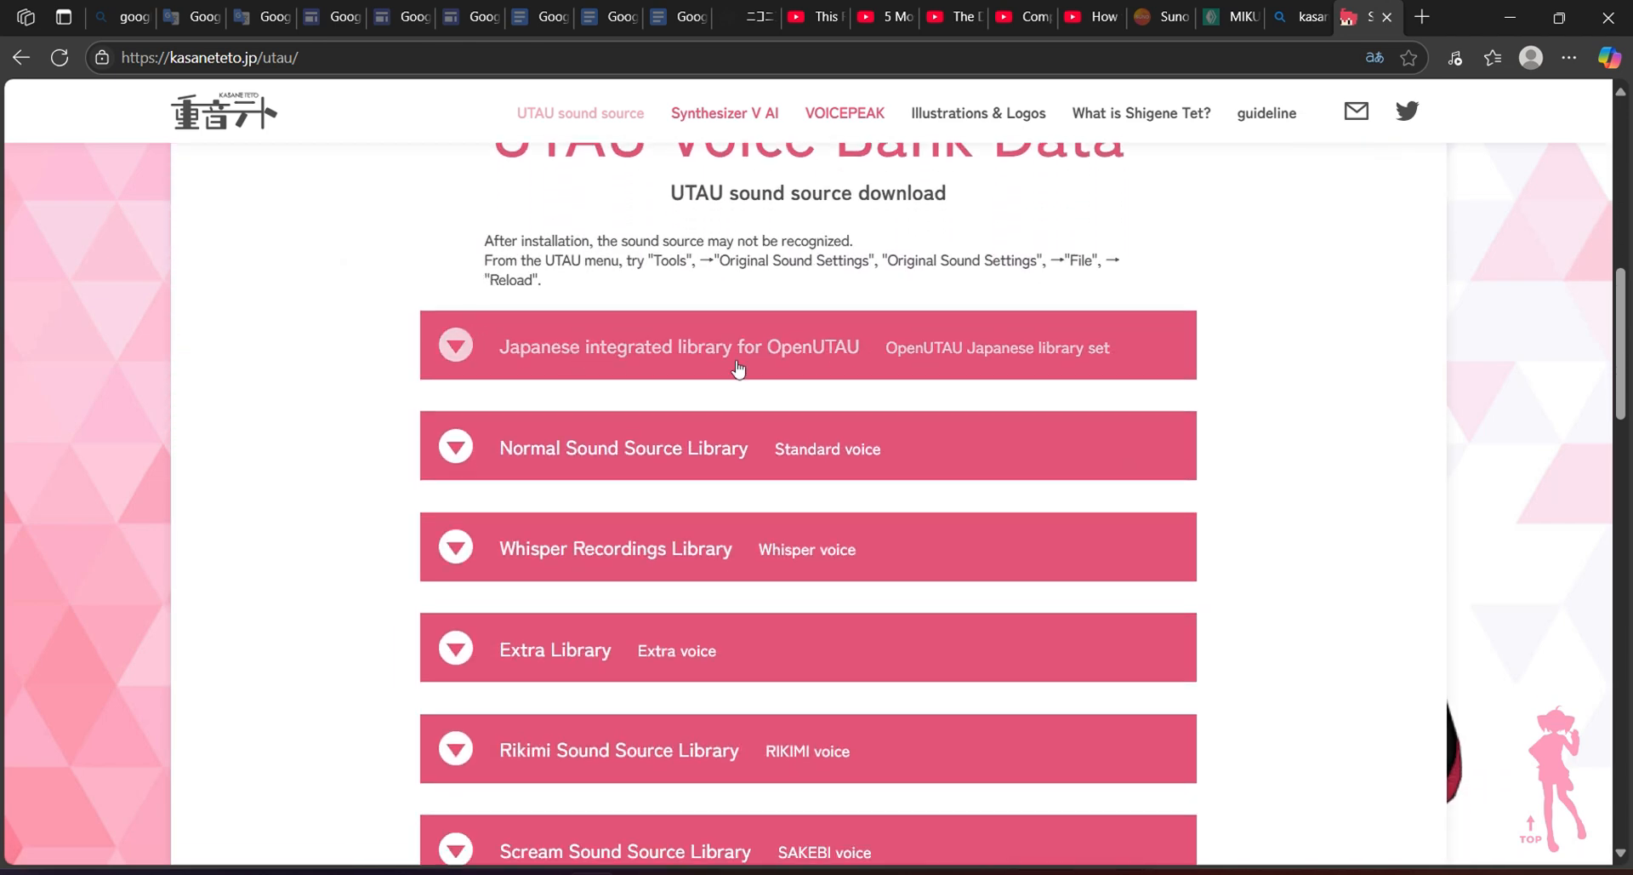
left_click(680, 371)
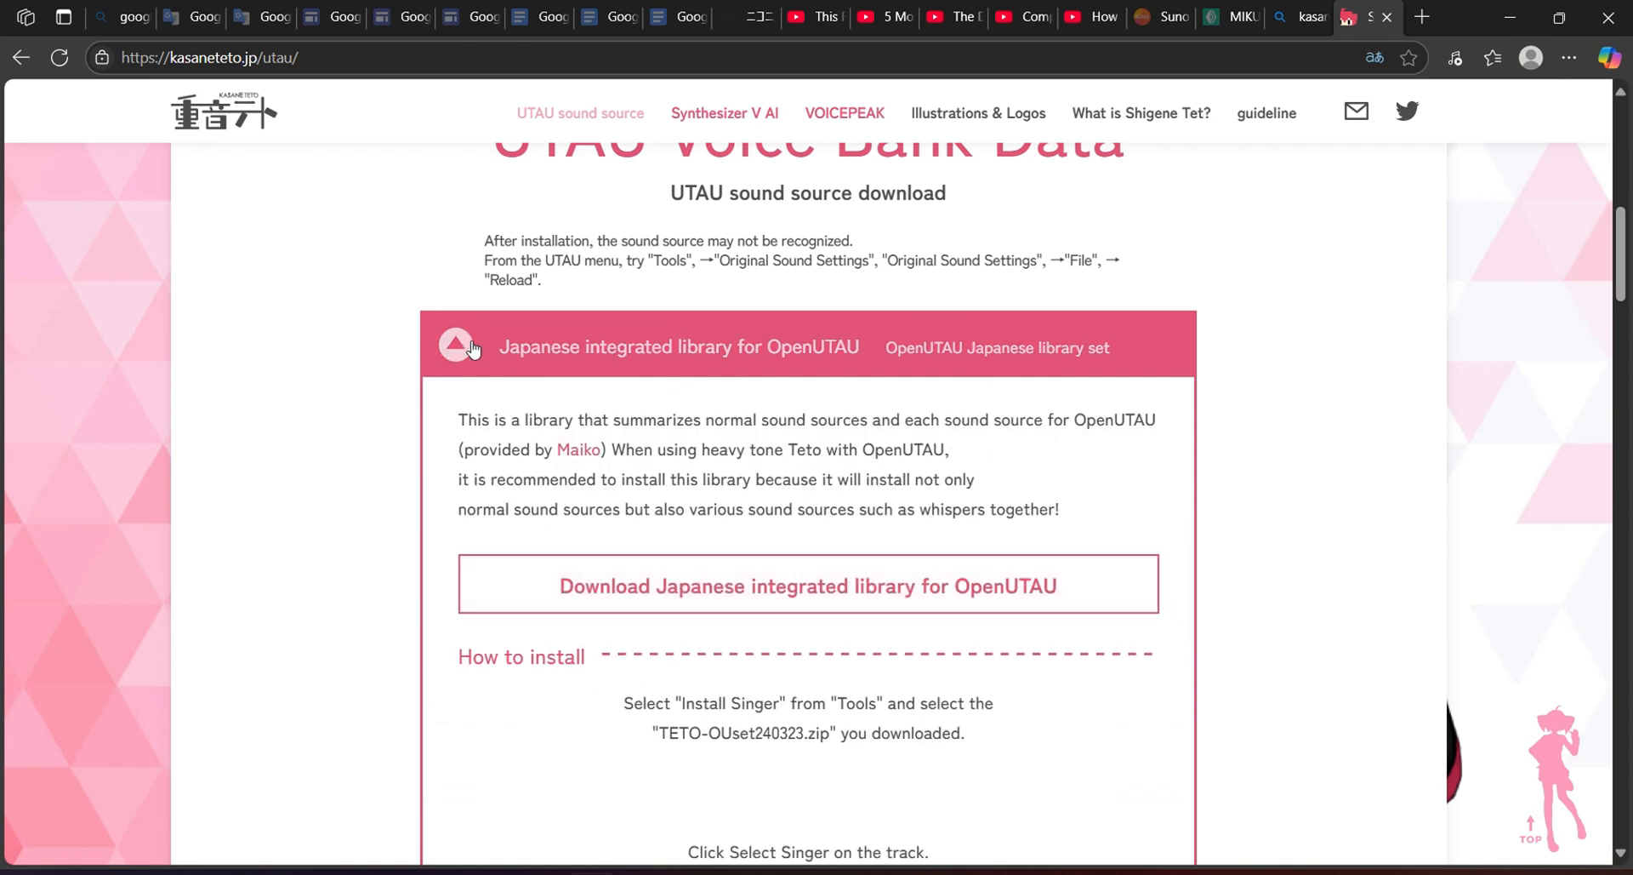
left_click(760, 372)
scroll(760, 375, "down", 2)
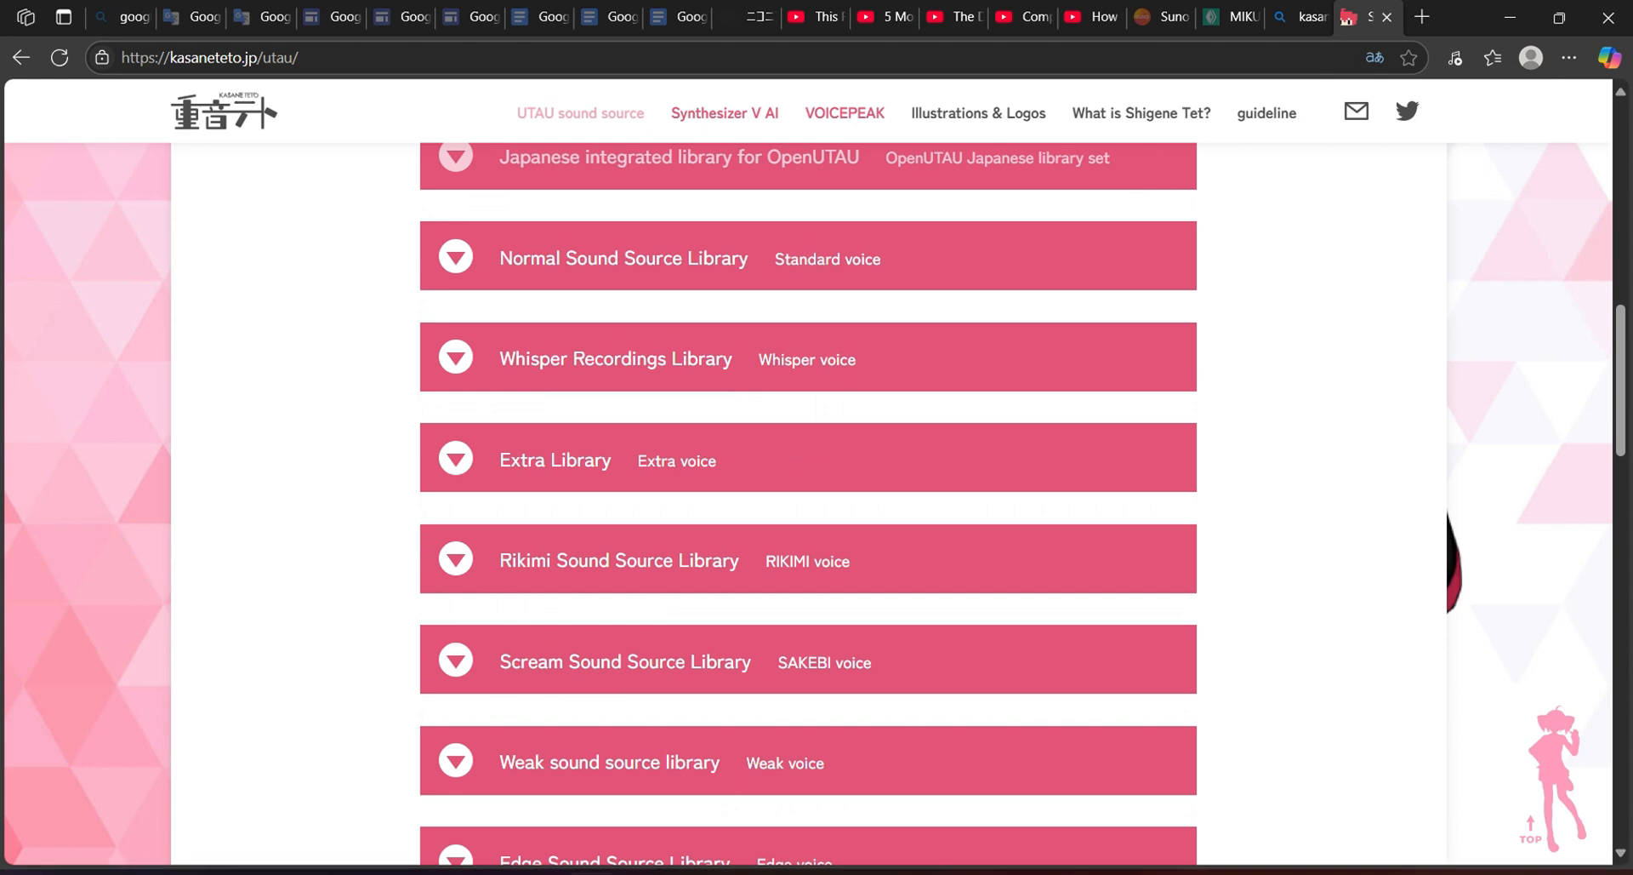
key("alt+Tab")
Set Track1's singer to 重音テト OU用日本語統合ライブラリー, add a New Part at bar 1, then return to YouTube.
left_click(184, 107)
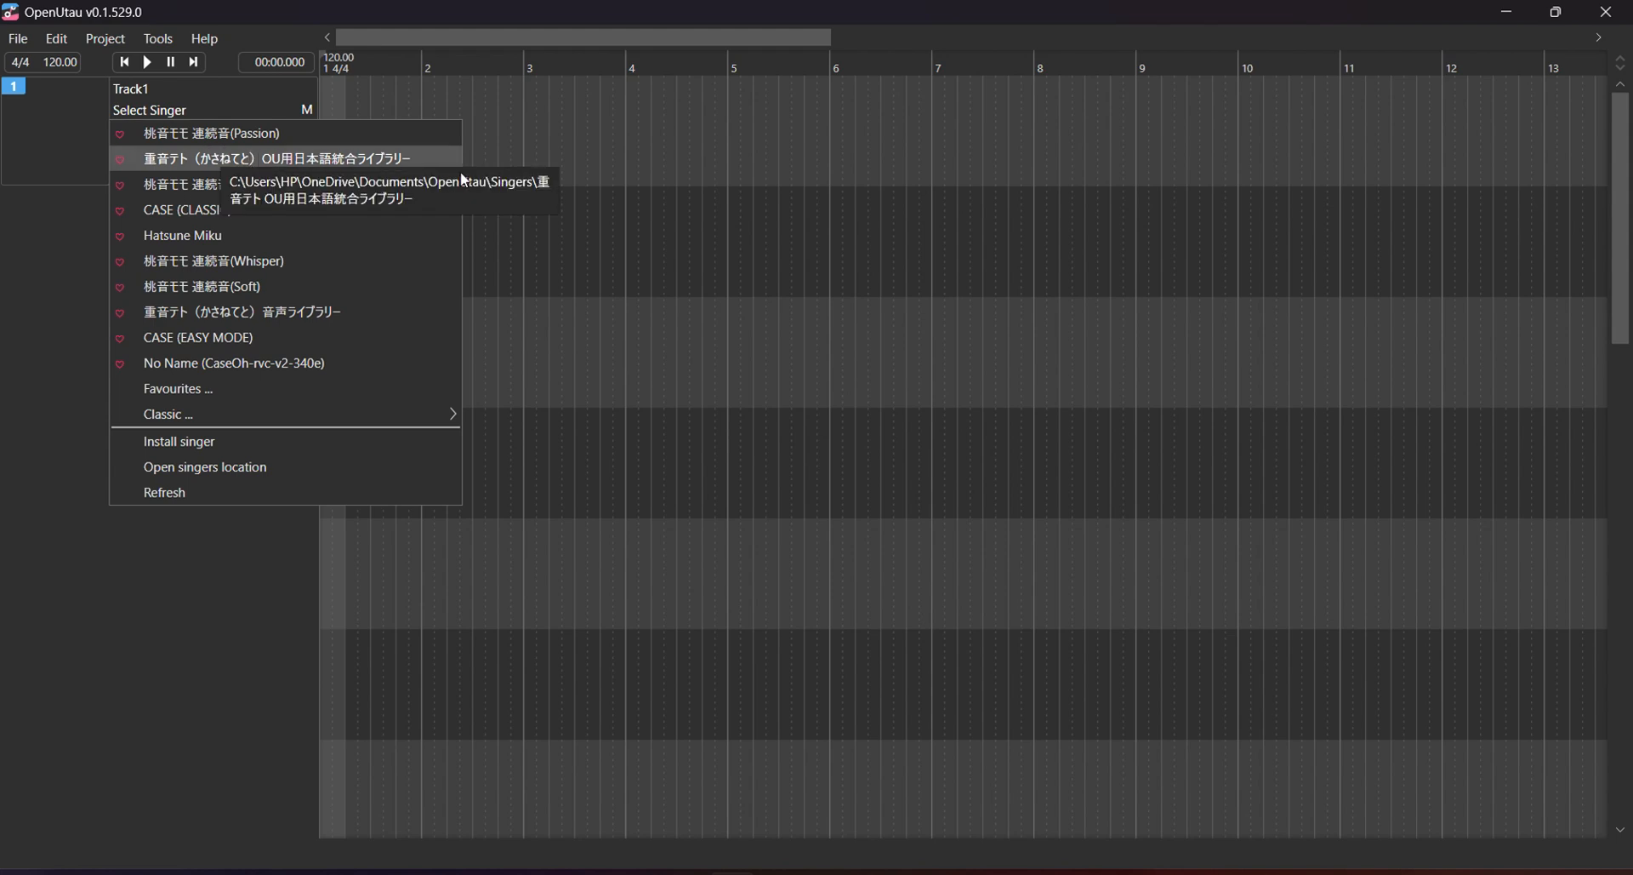
left_click(459, 168)
left_click_drag(417, 153, 253, 131)
double_click(435, 148)
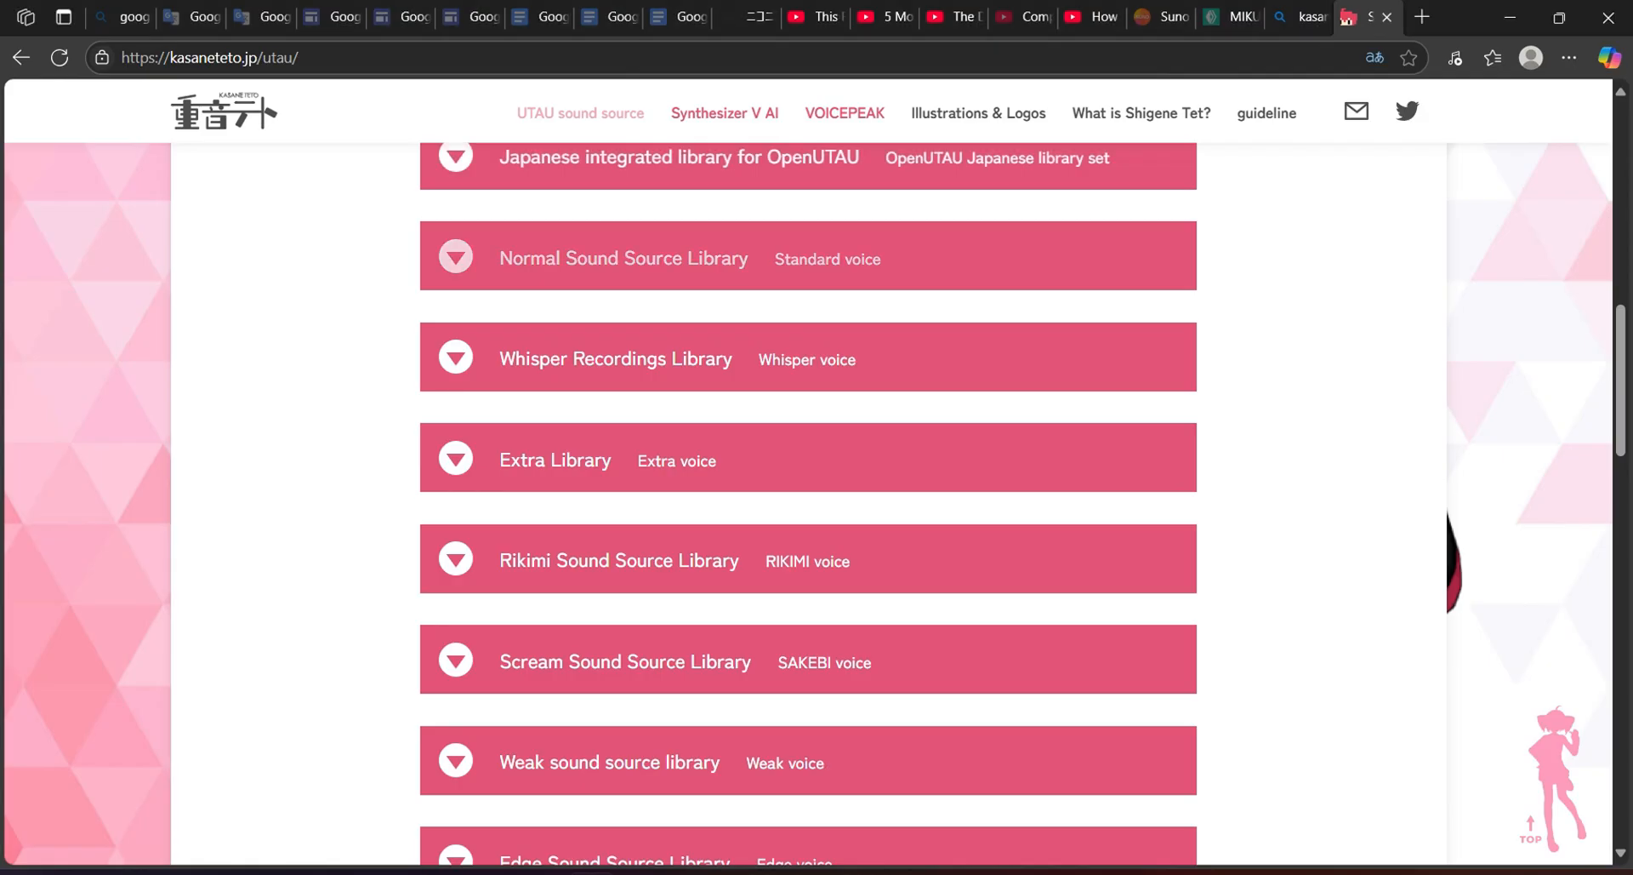
left_click(1092, 17)
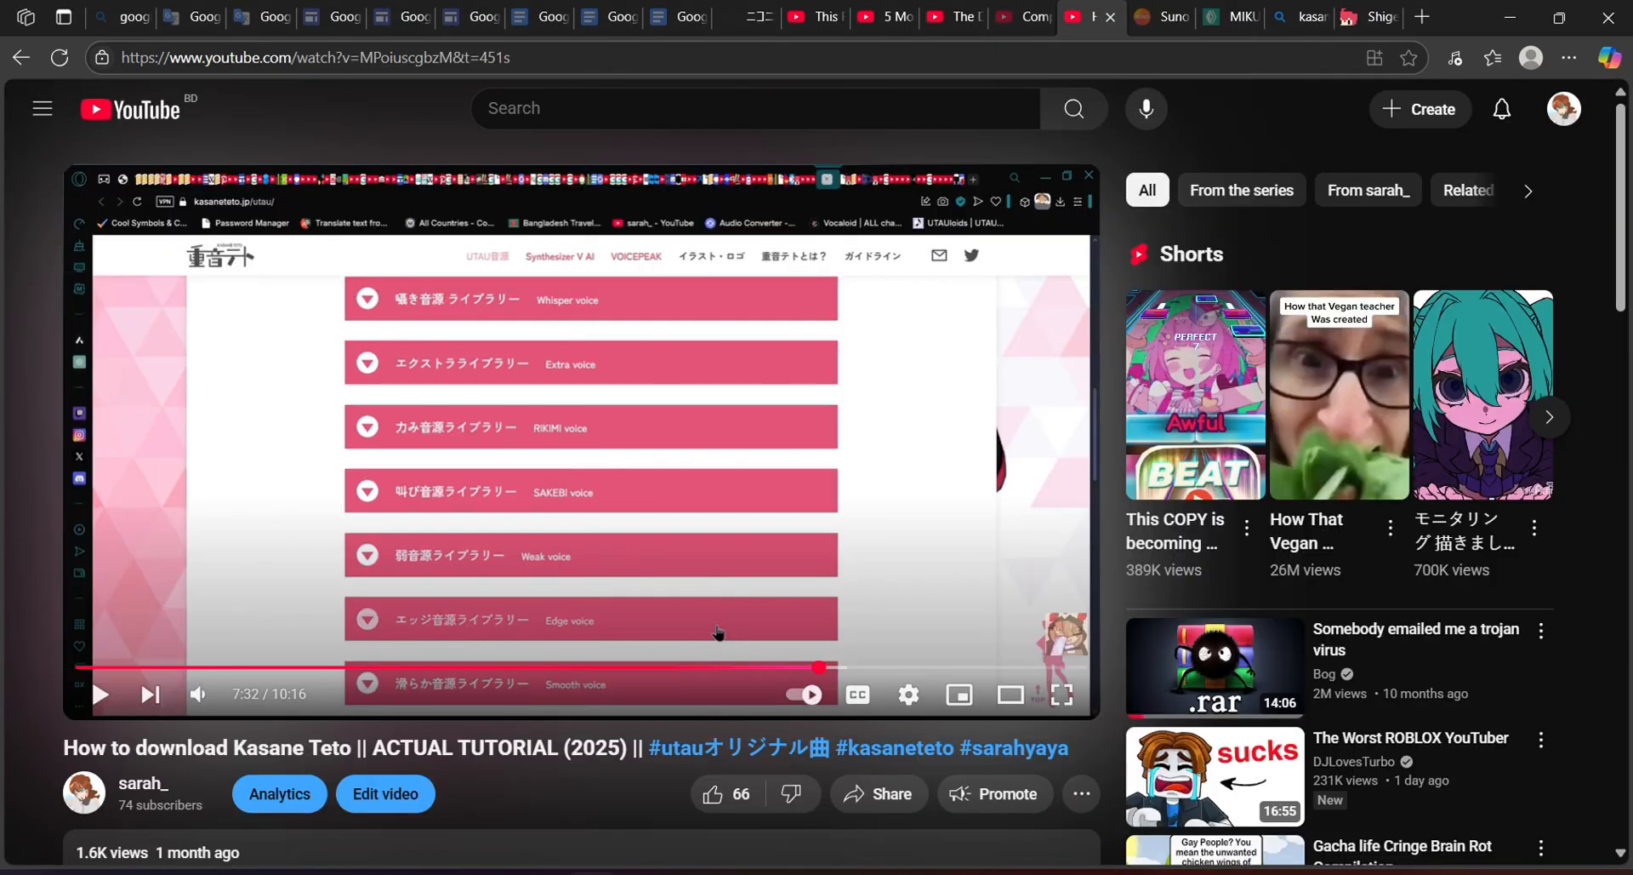
Scroll the tutorial's comments, start and cancel a reply, and select then deselect a comment's text.
scroll(719, 632, "down", 9)
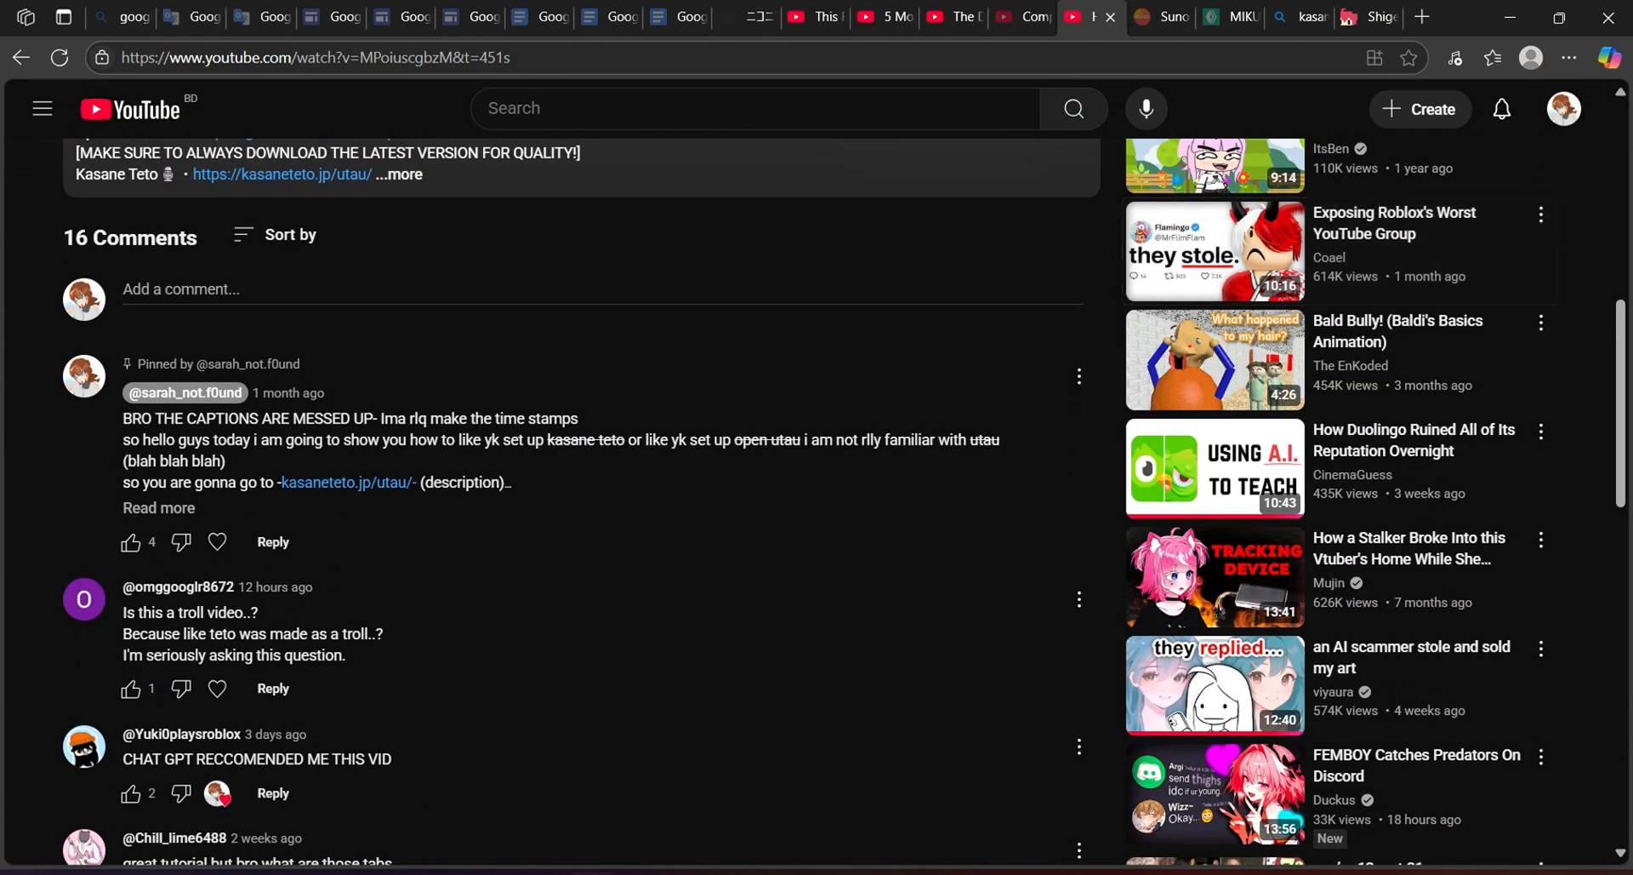
scroll(843, 503, "down", 2)
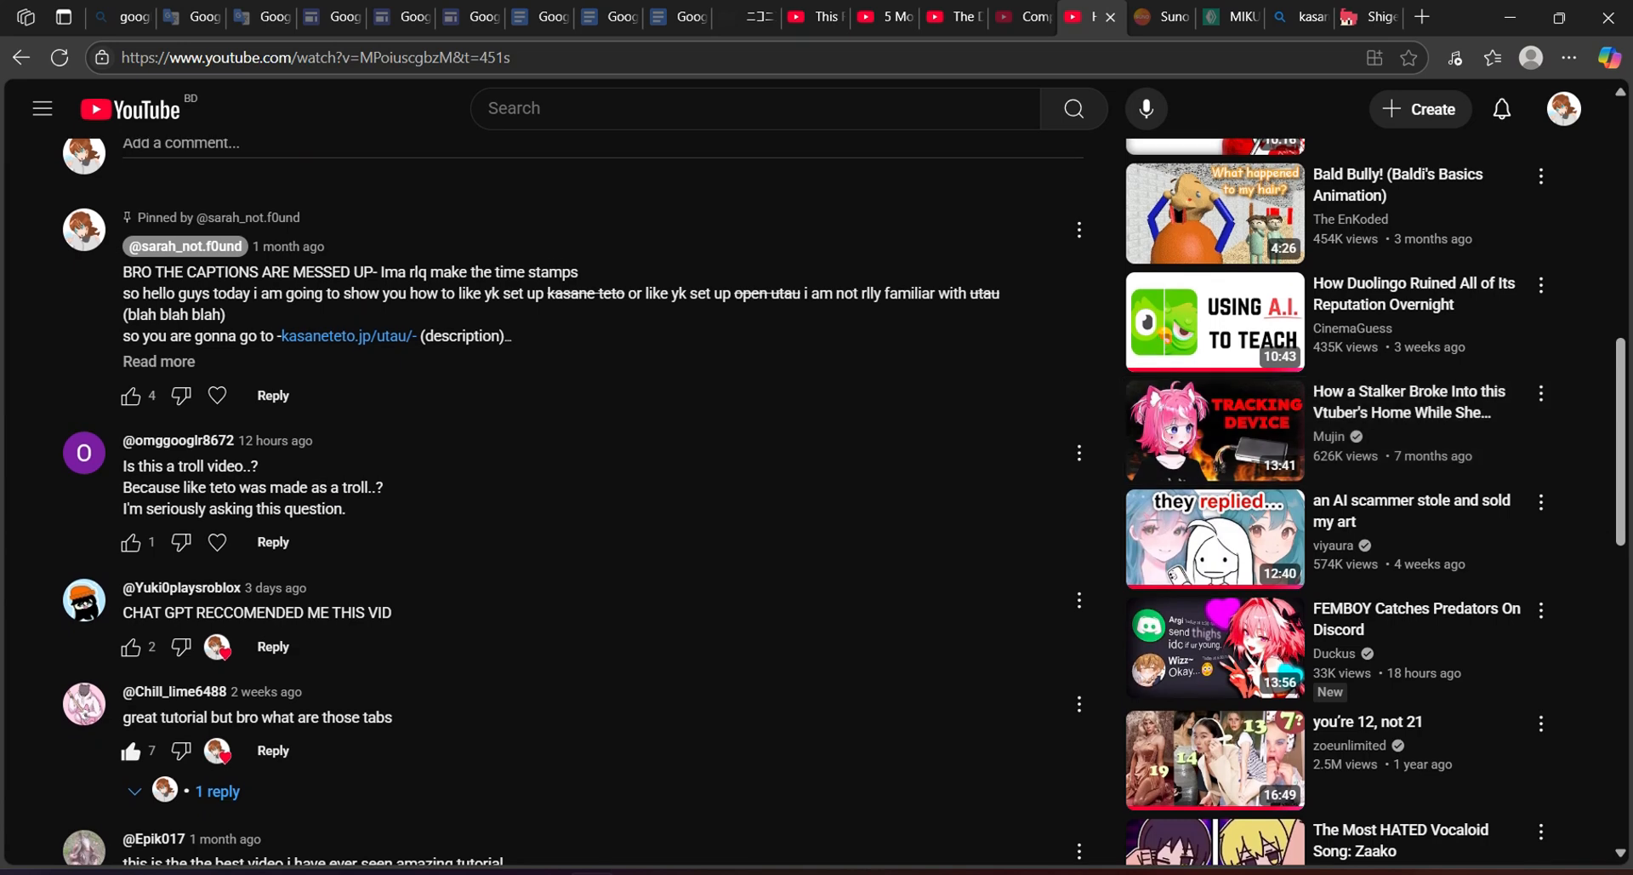
left_click(271, 542)
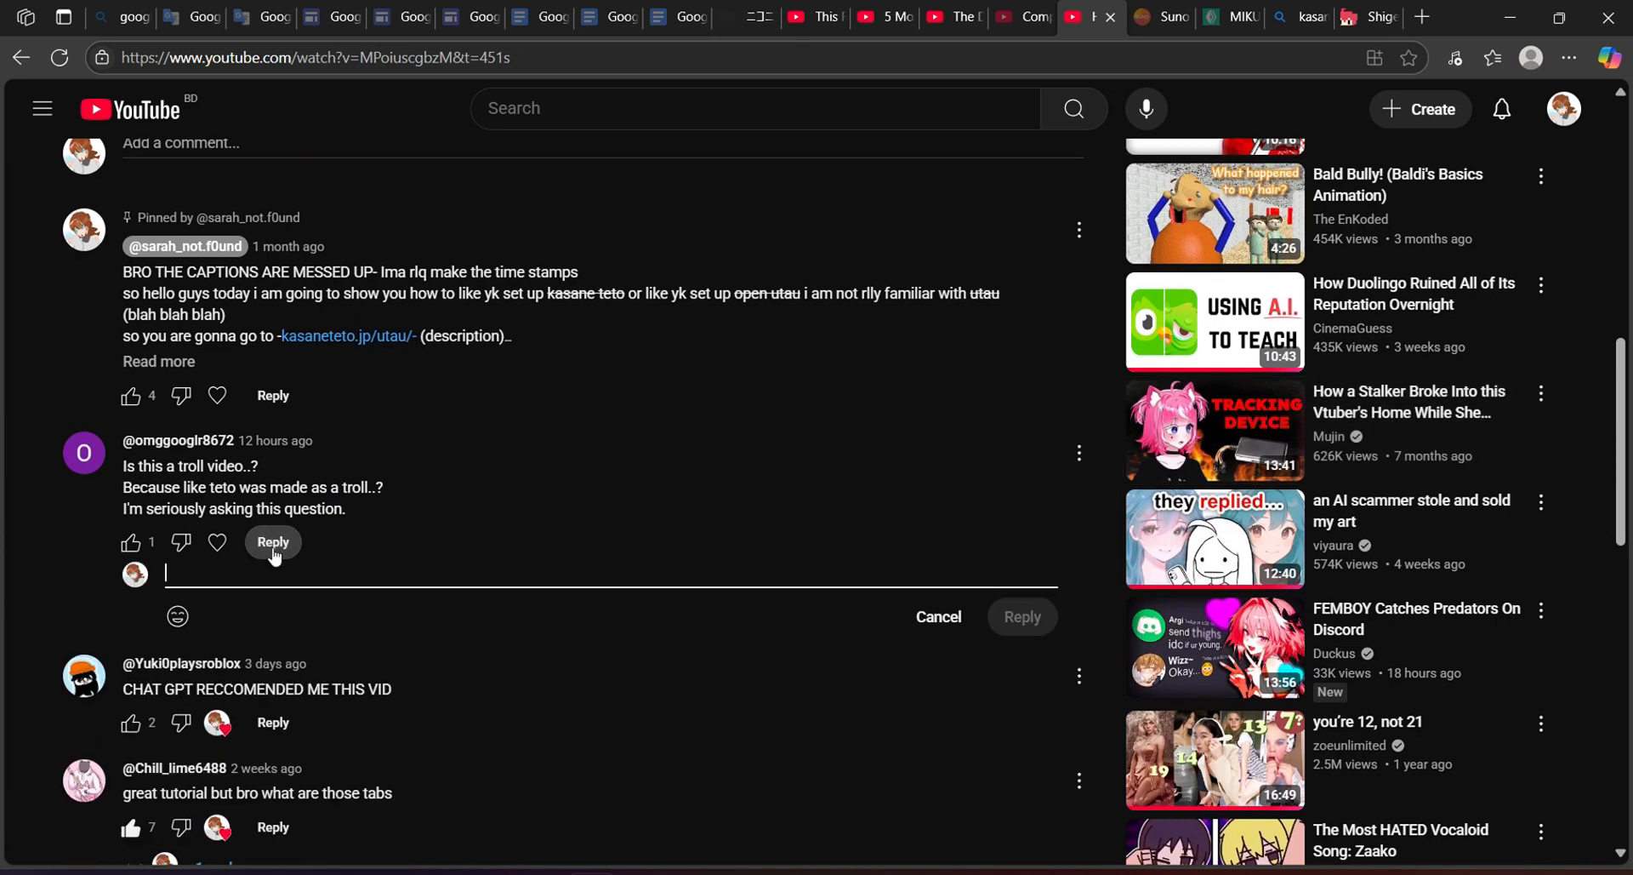
left_click(939, 618)
scroll(956, 626, "down", 1)
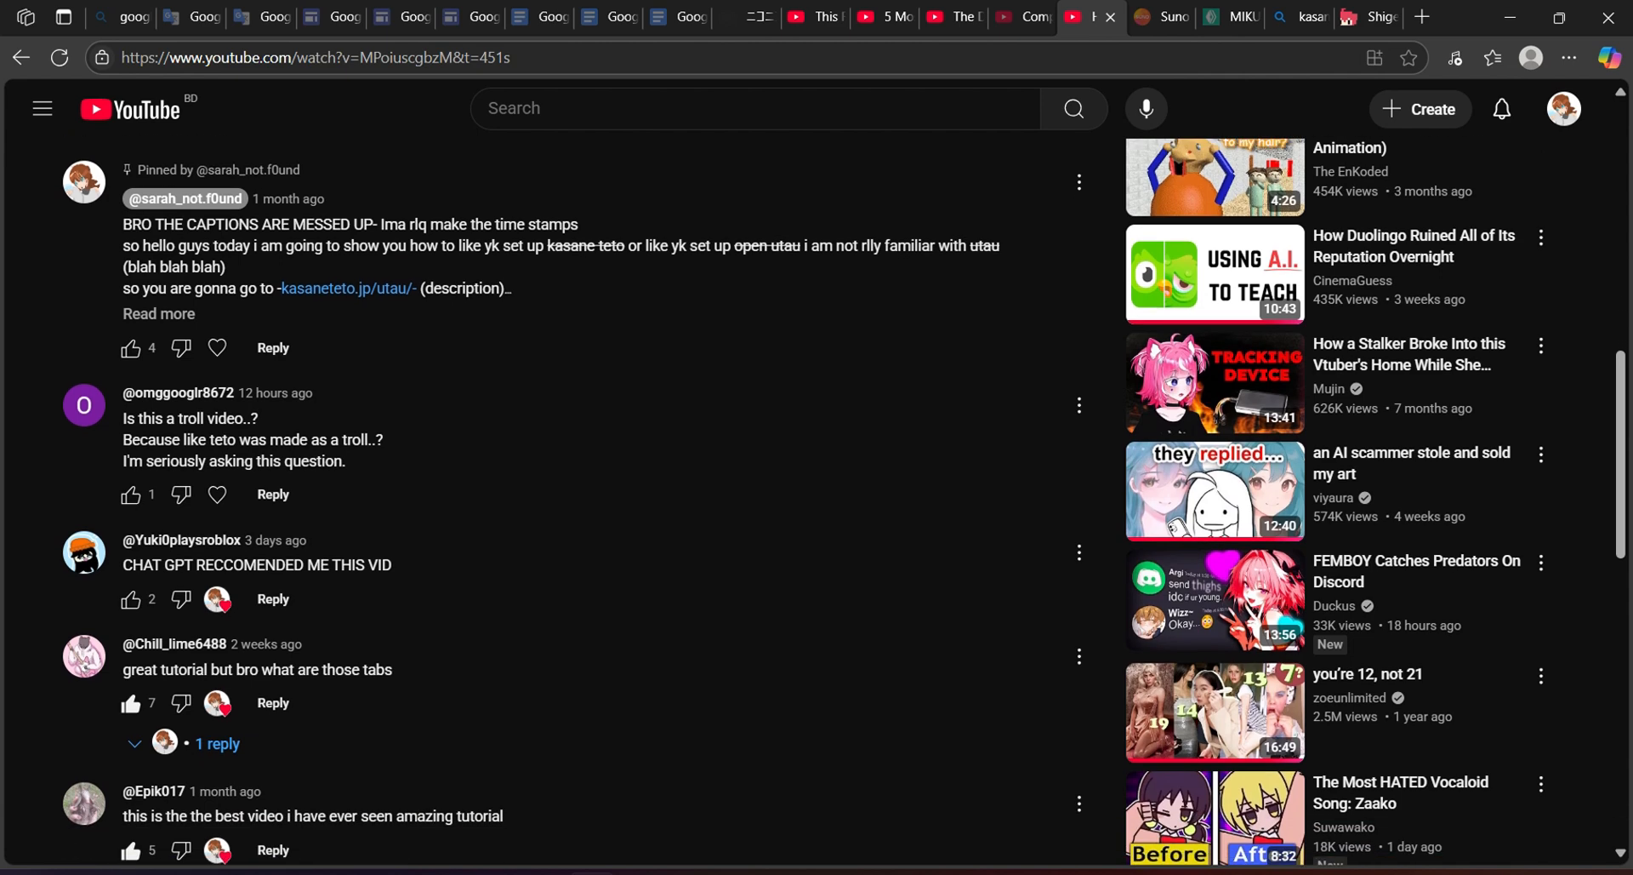
scroll(843, 503, "down", 1)
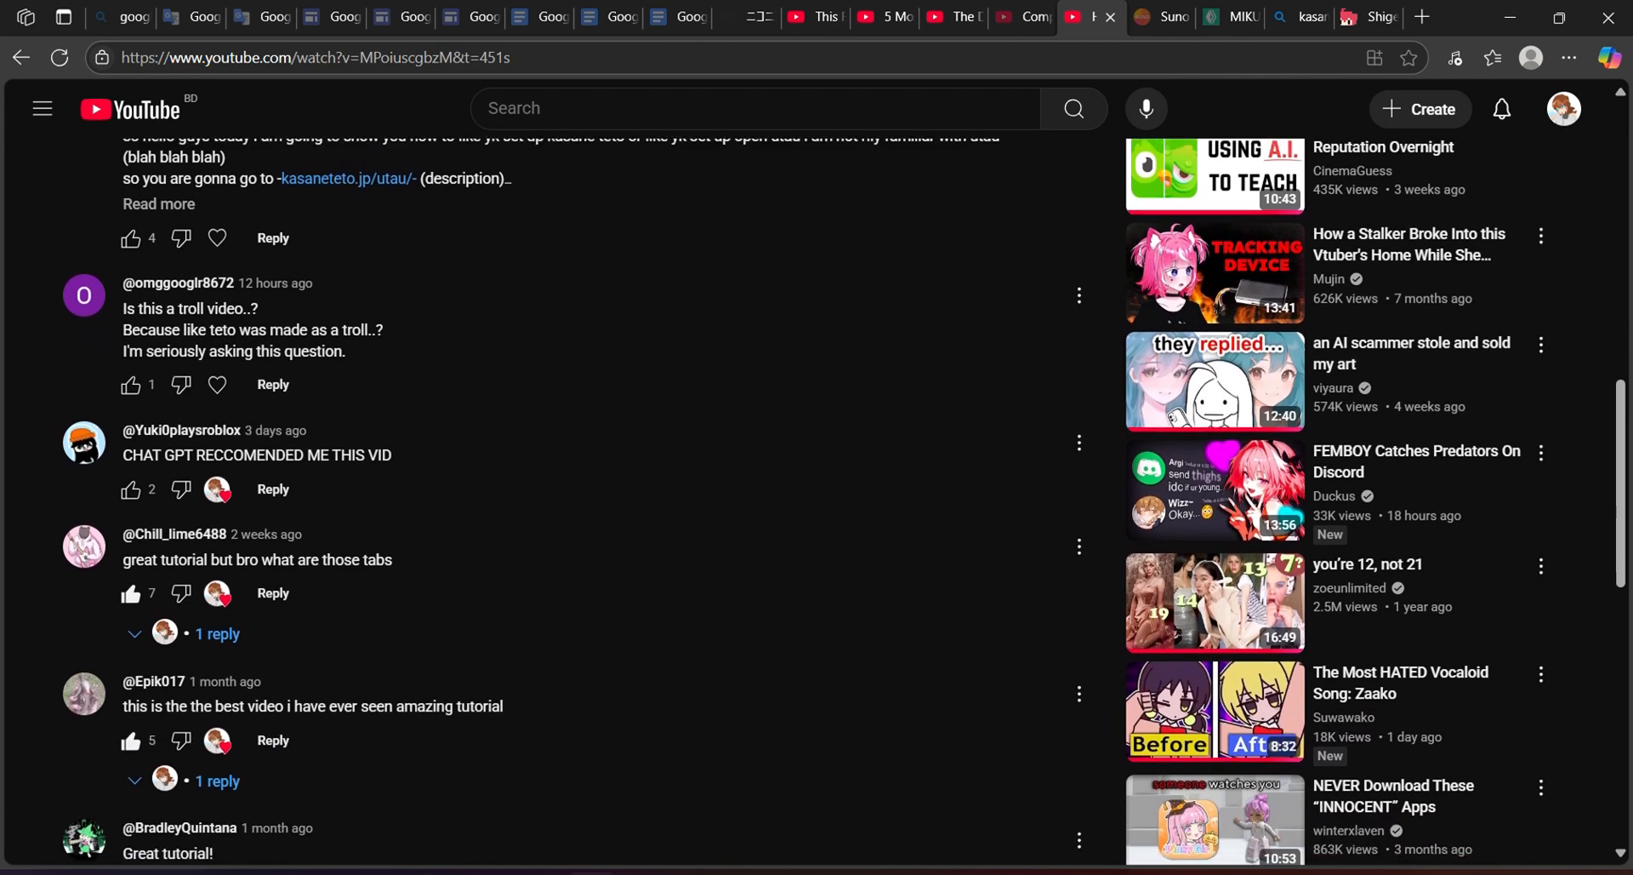
scroll(817, 502, "down", 2)
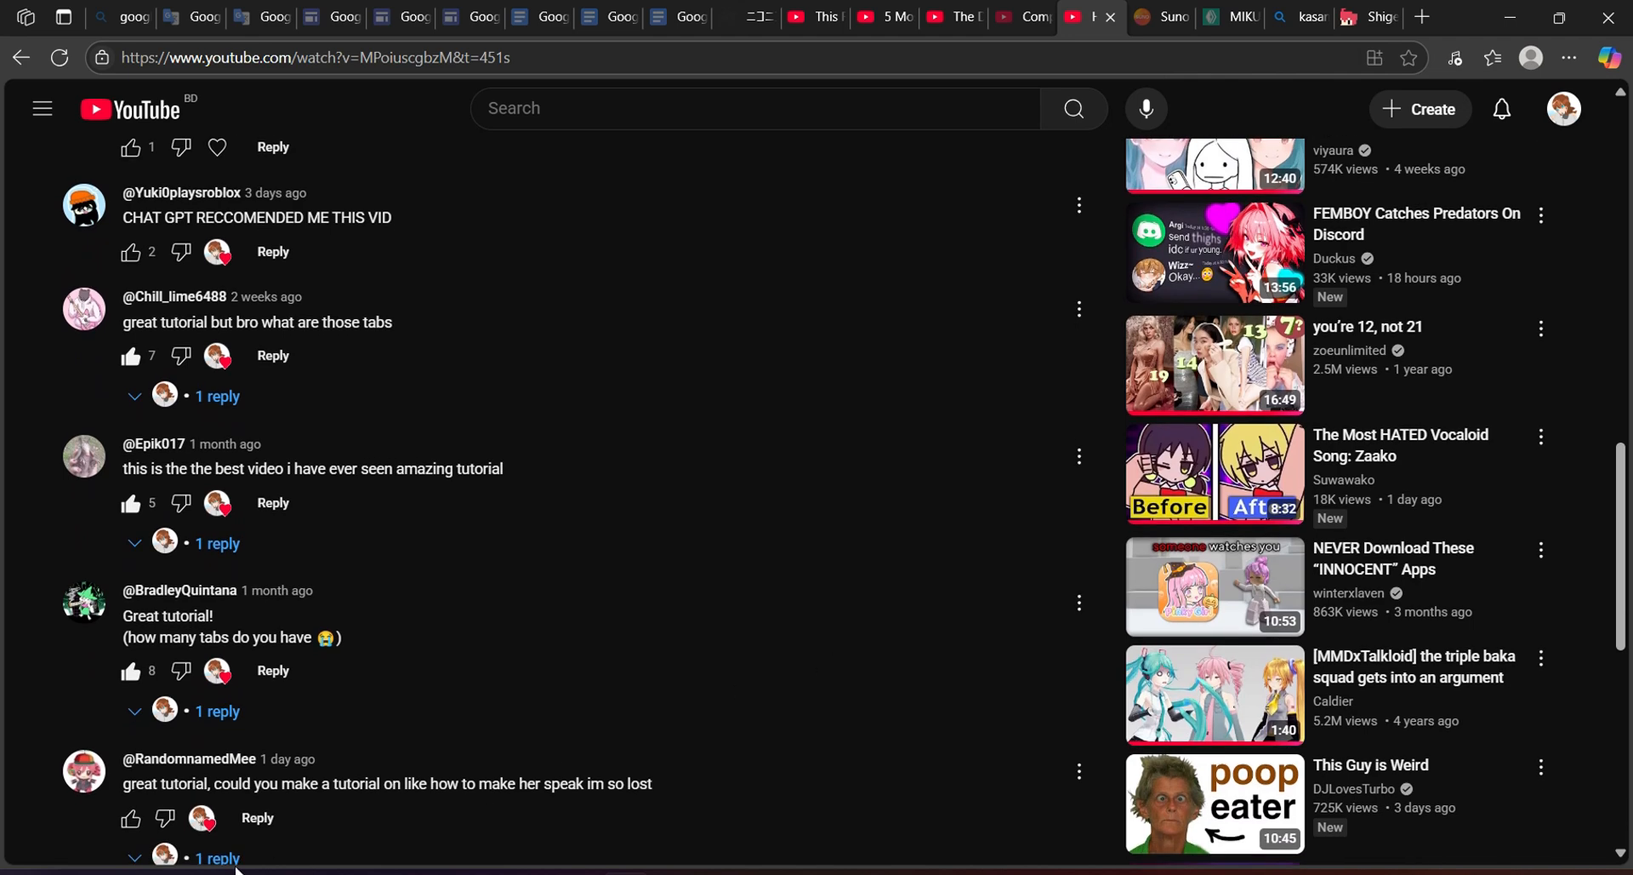
triple_click(644, 783)
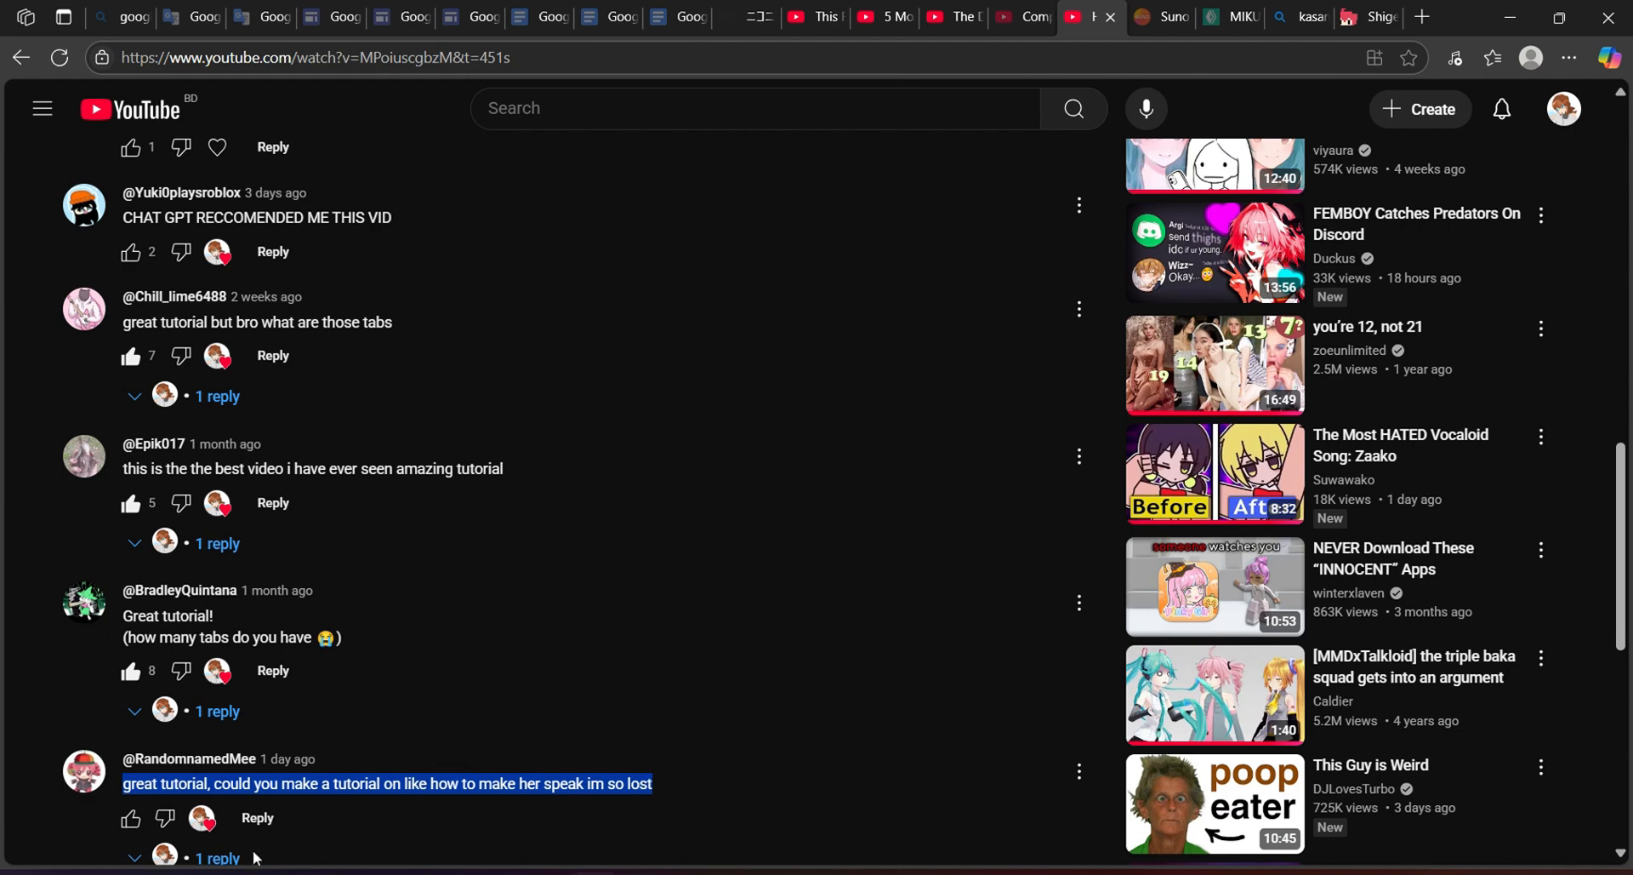
left_click(368, 812)
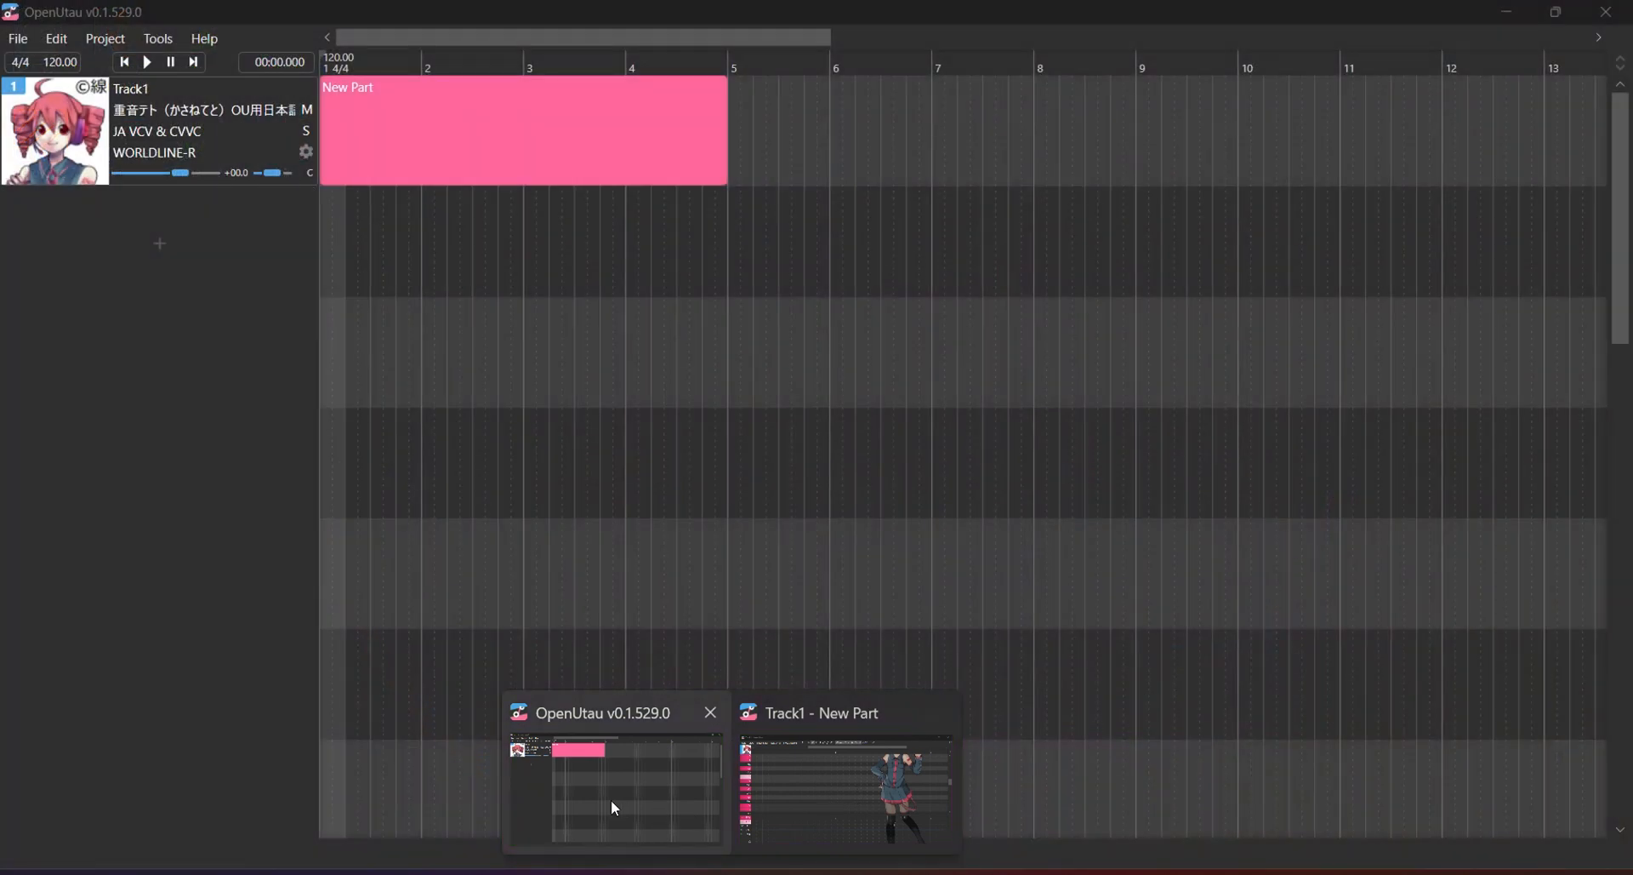
Bring the New Part piano roll to the front, maximize it, and scroll to the part's start.
left_click(612, 807)
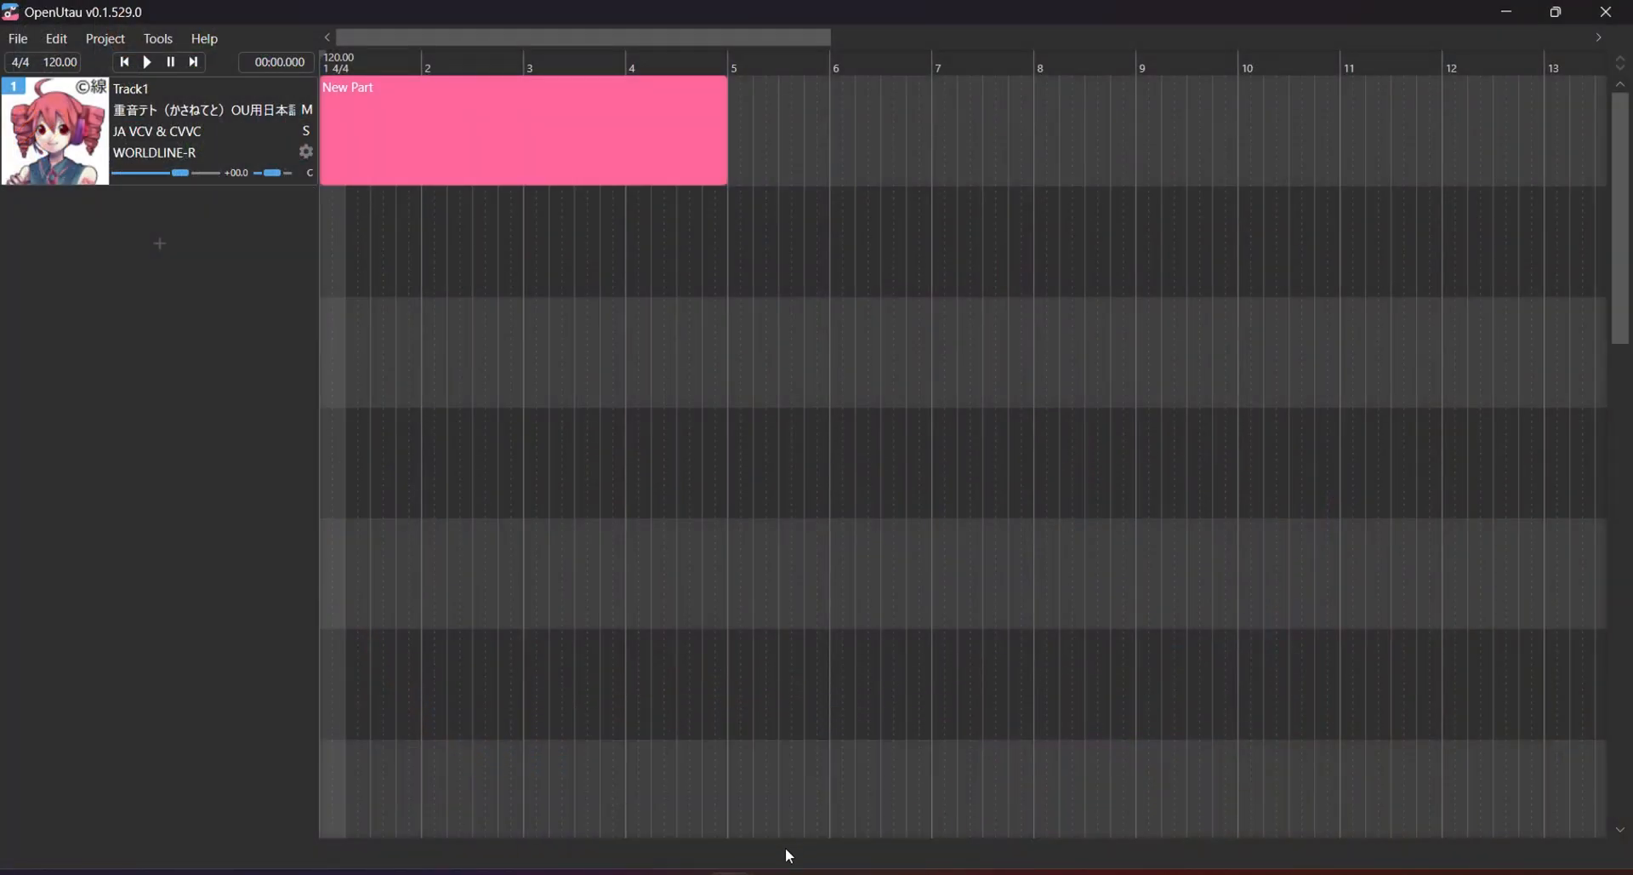
mouse_move(729, 871)
left_click(823, 798)
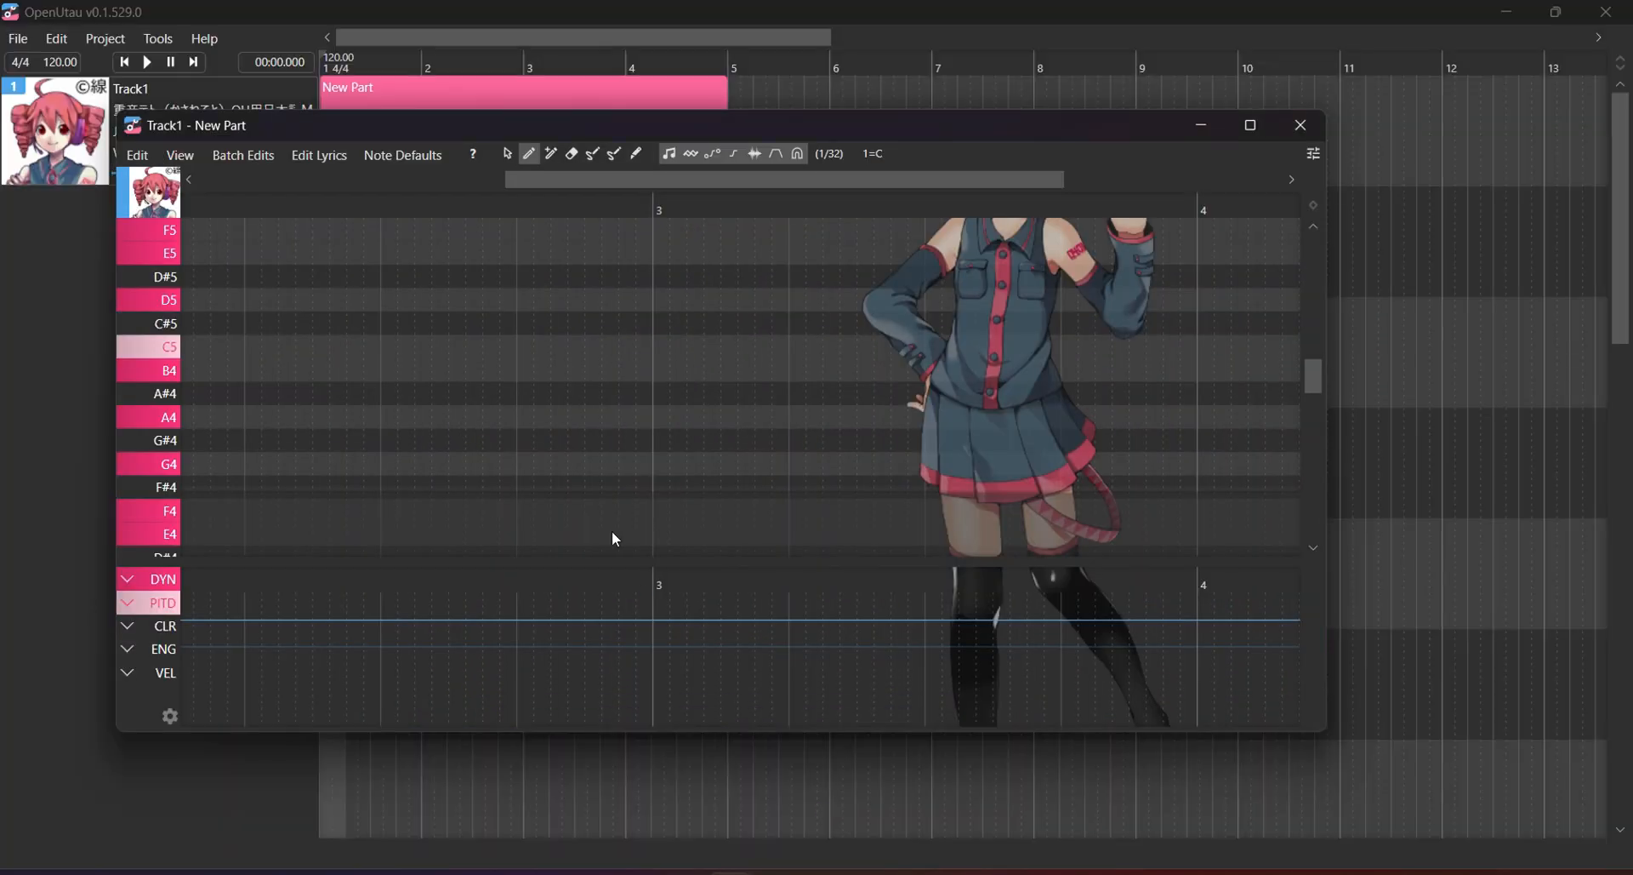
left_click(1250, 125)
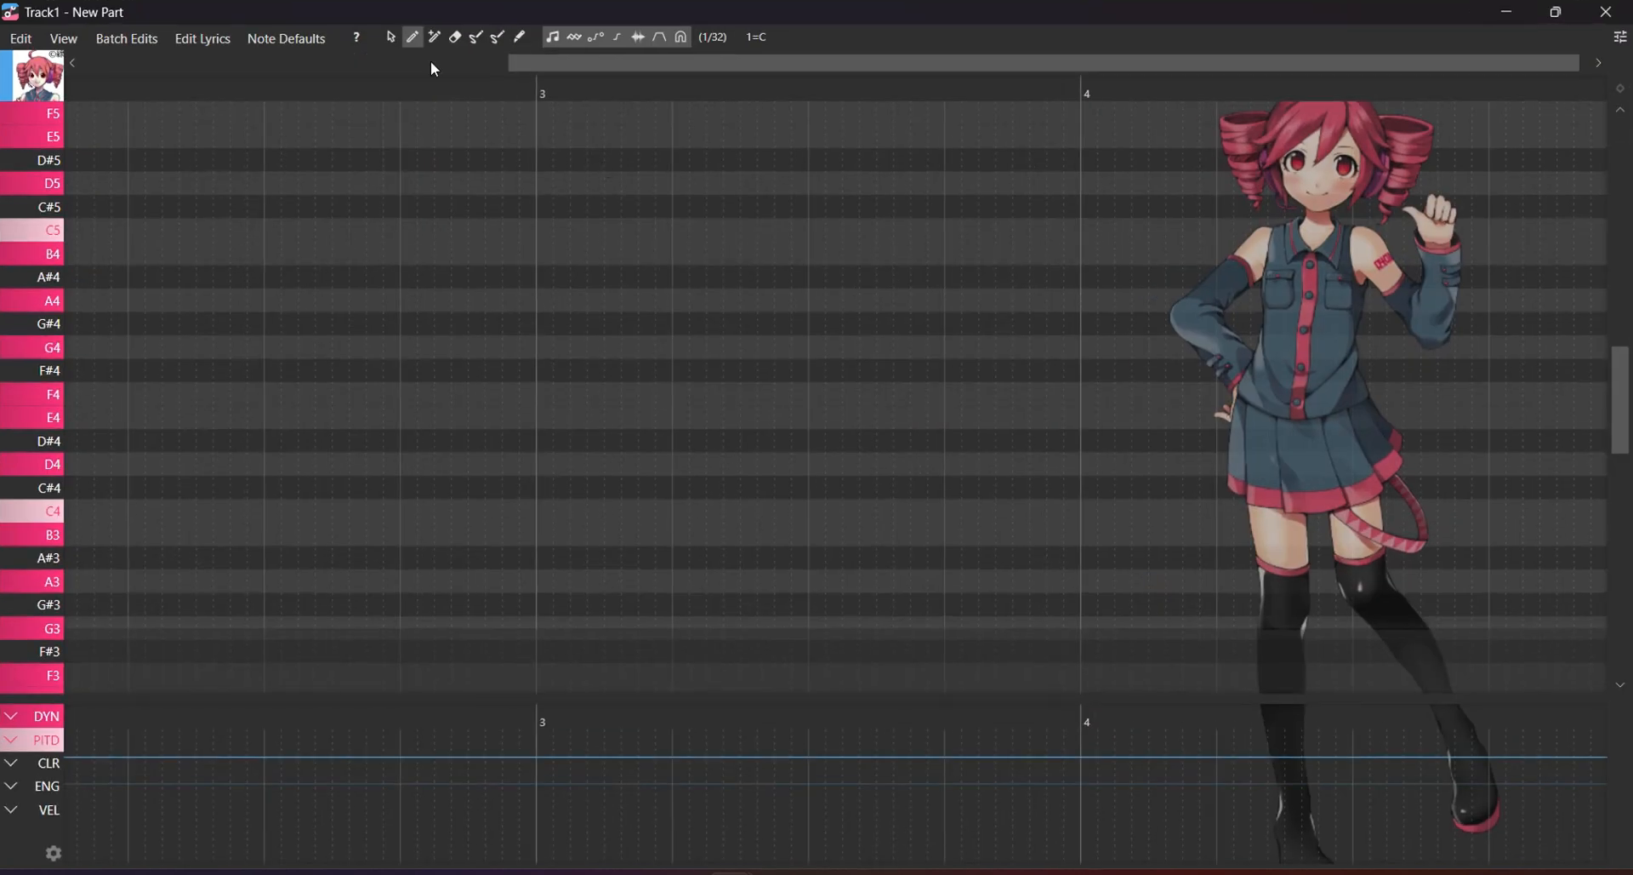
left_click_drag(537, 68, 4, 162)
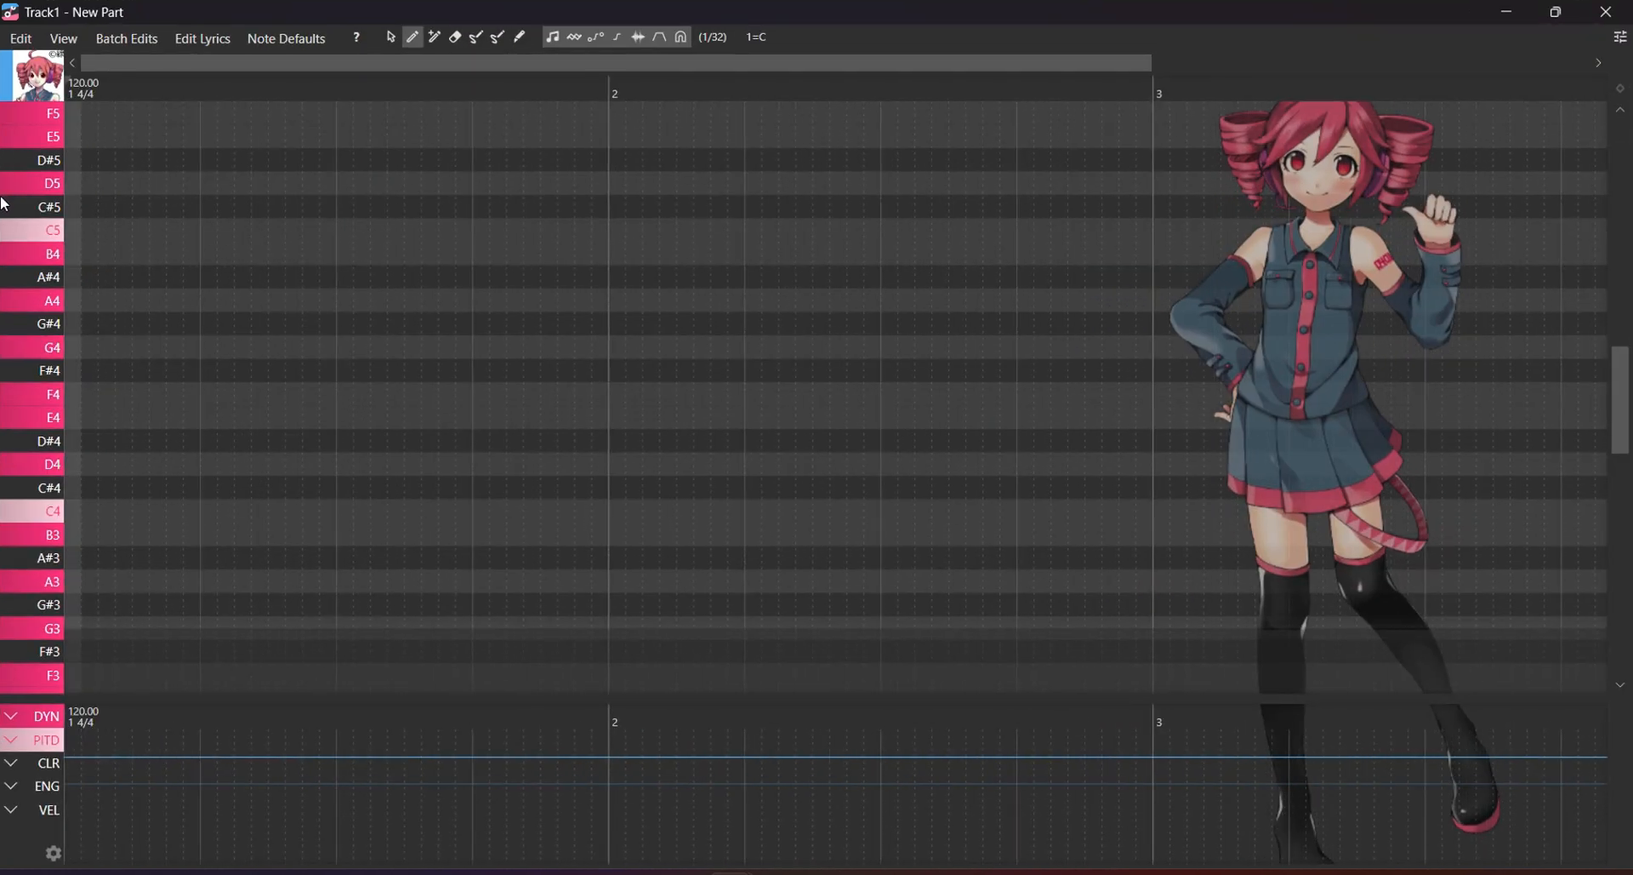
Show and hide the editing tips with T, then draw a trial note on F#4.
key("t")
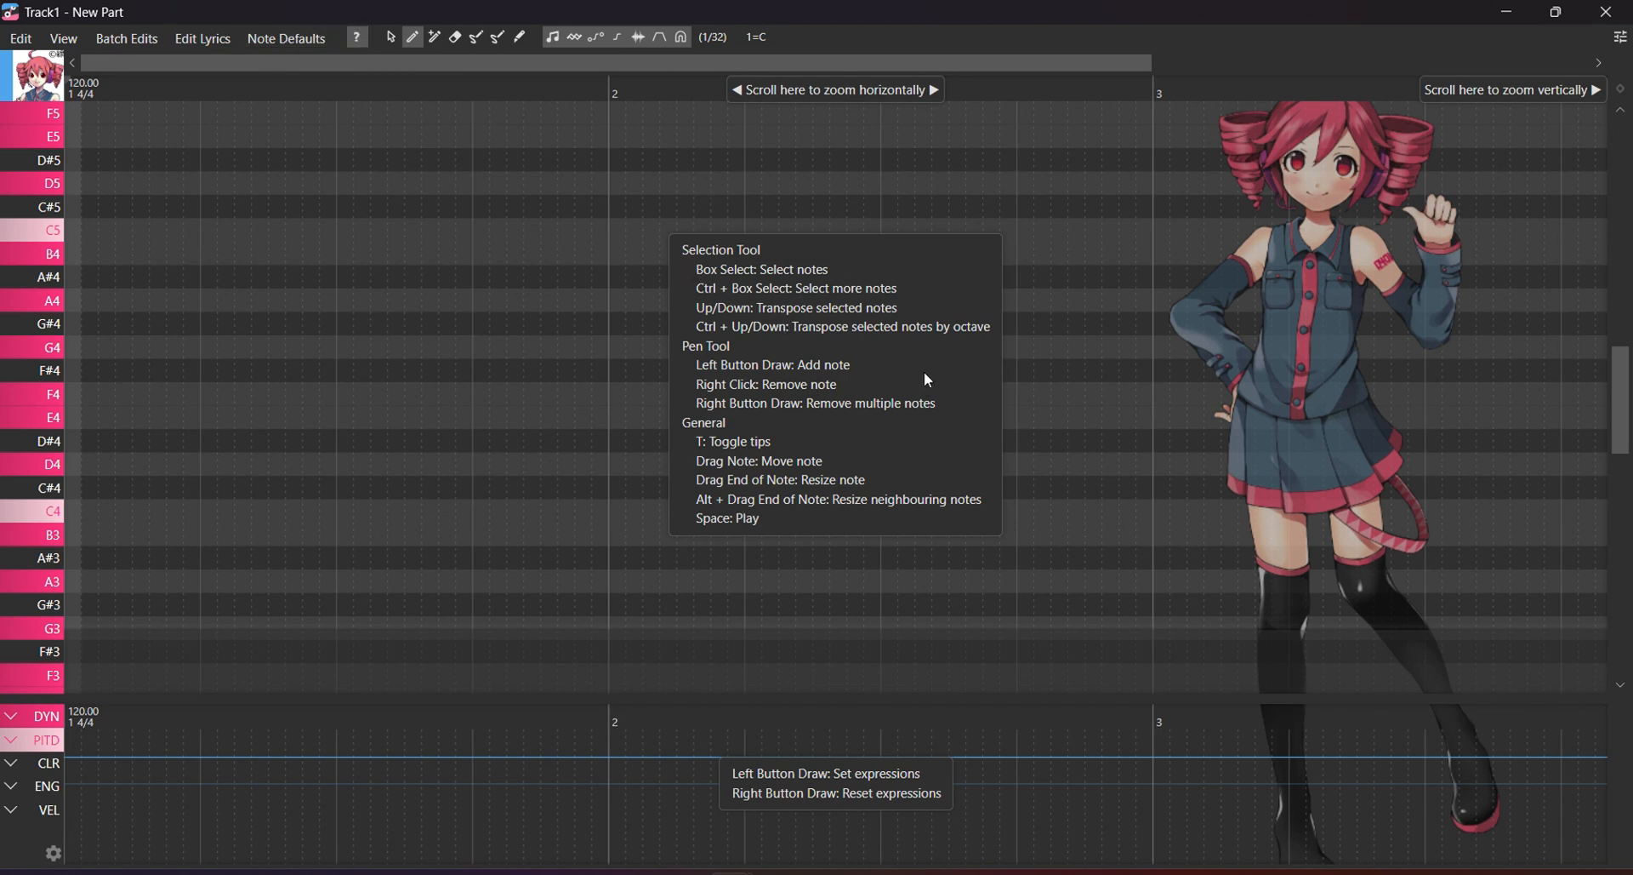
key("t")
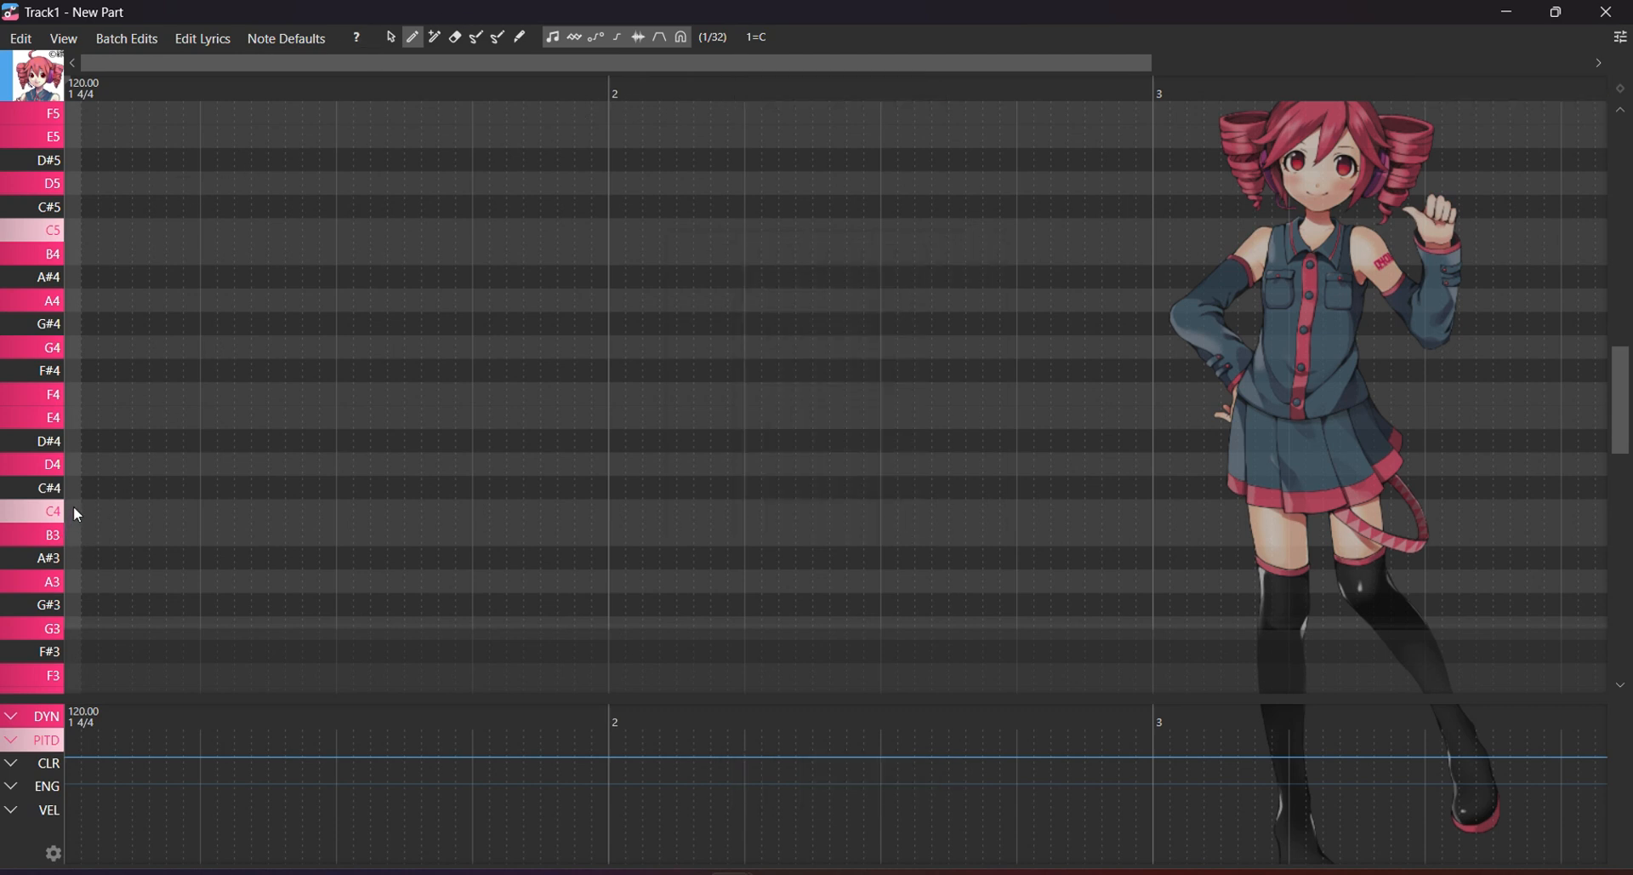
mouse_move(75, 508)
left_mouse_down()
mouse_move(181, 524)
mouse_move(145, 498)
mouse_move(116, 373)
mouse_move(220, 428)
left_mouse_up()
Add one more trial note on F#4, then box-select and delete all the trial notes.
left_click_drag(222, 372, 269, 374)
left_click(390, 37)
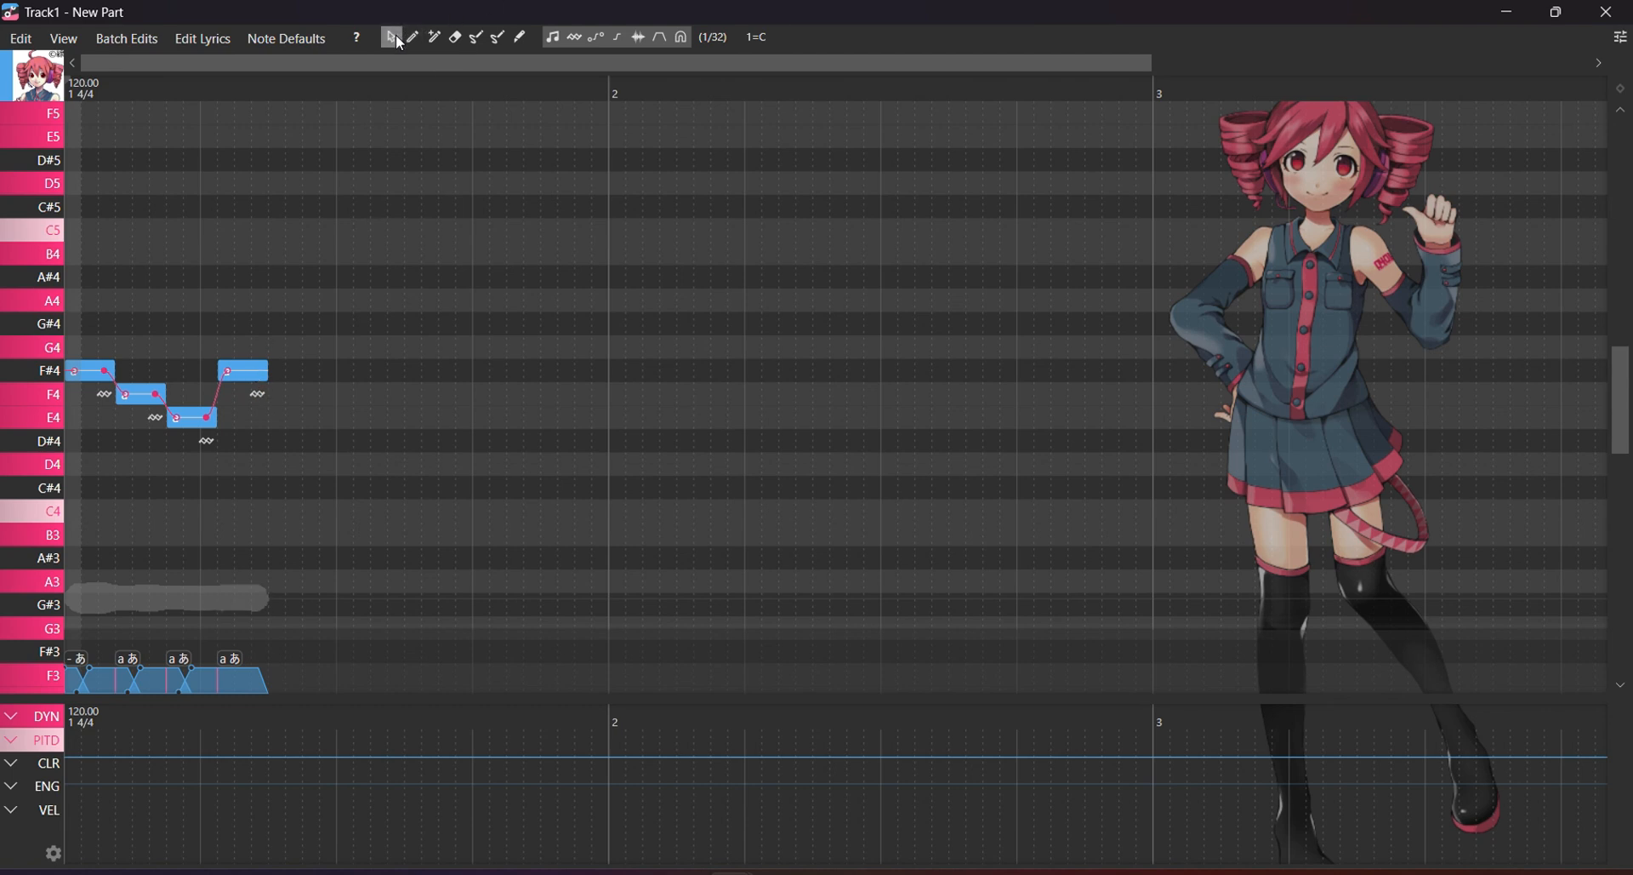
left_click_drag(304, 570, 51, 219)
key("Delete")
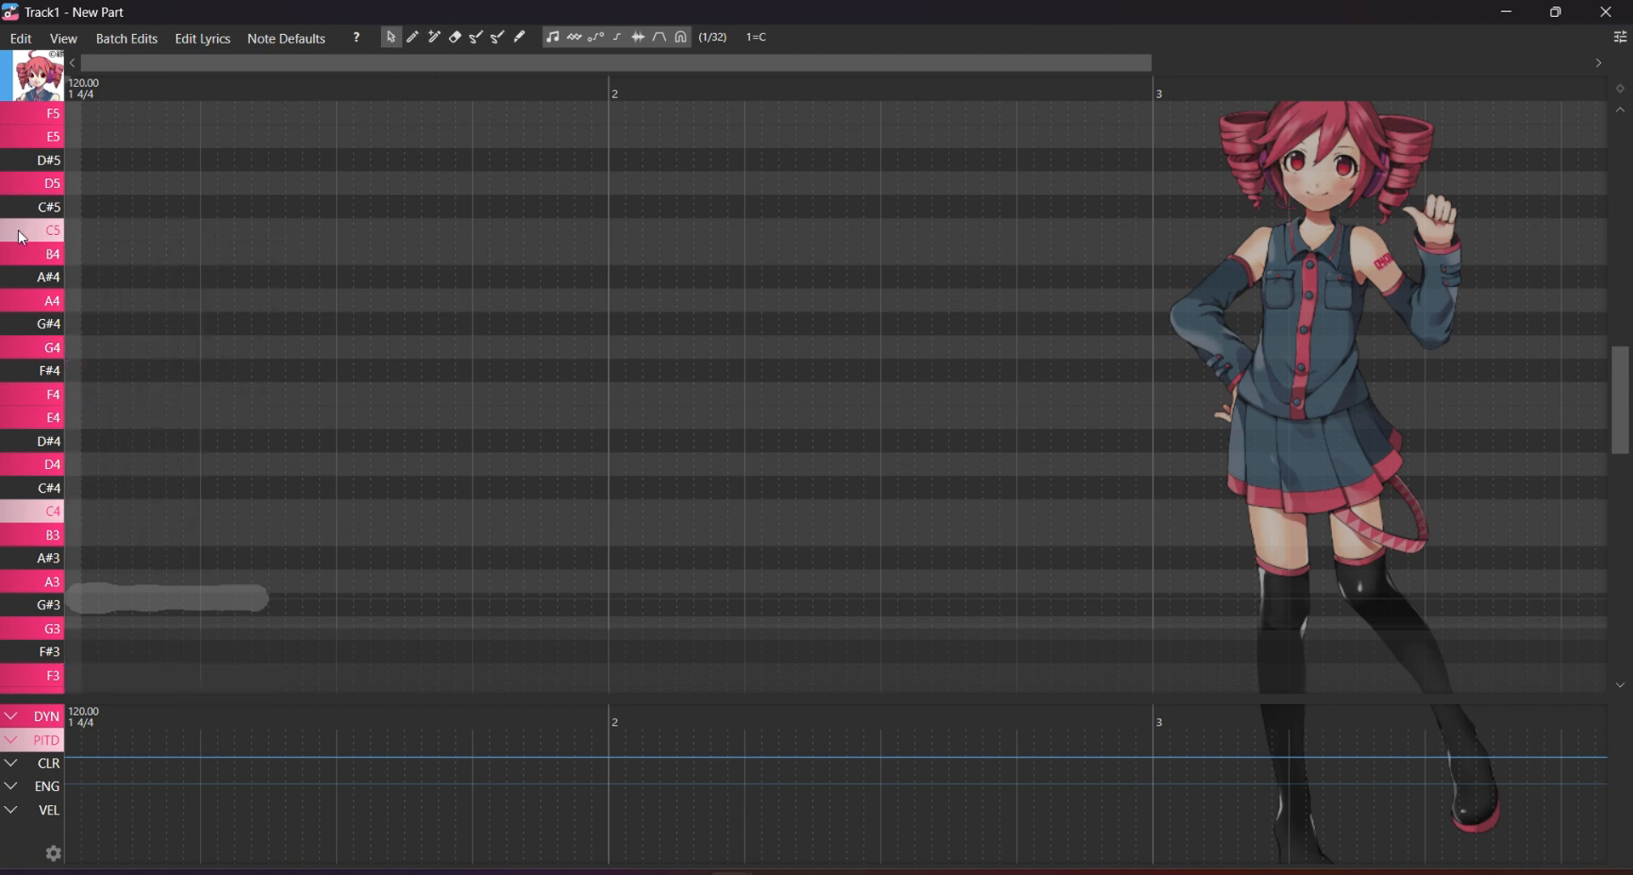
Draw F#4, D#4, C#4, then after a rest D4, E4, F4, G4, playing it back.
left_click(412, 37)
left_click_drag(80, 370, 135, 368)
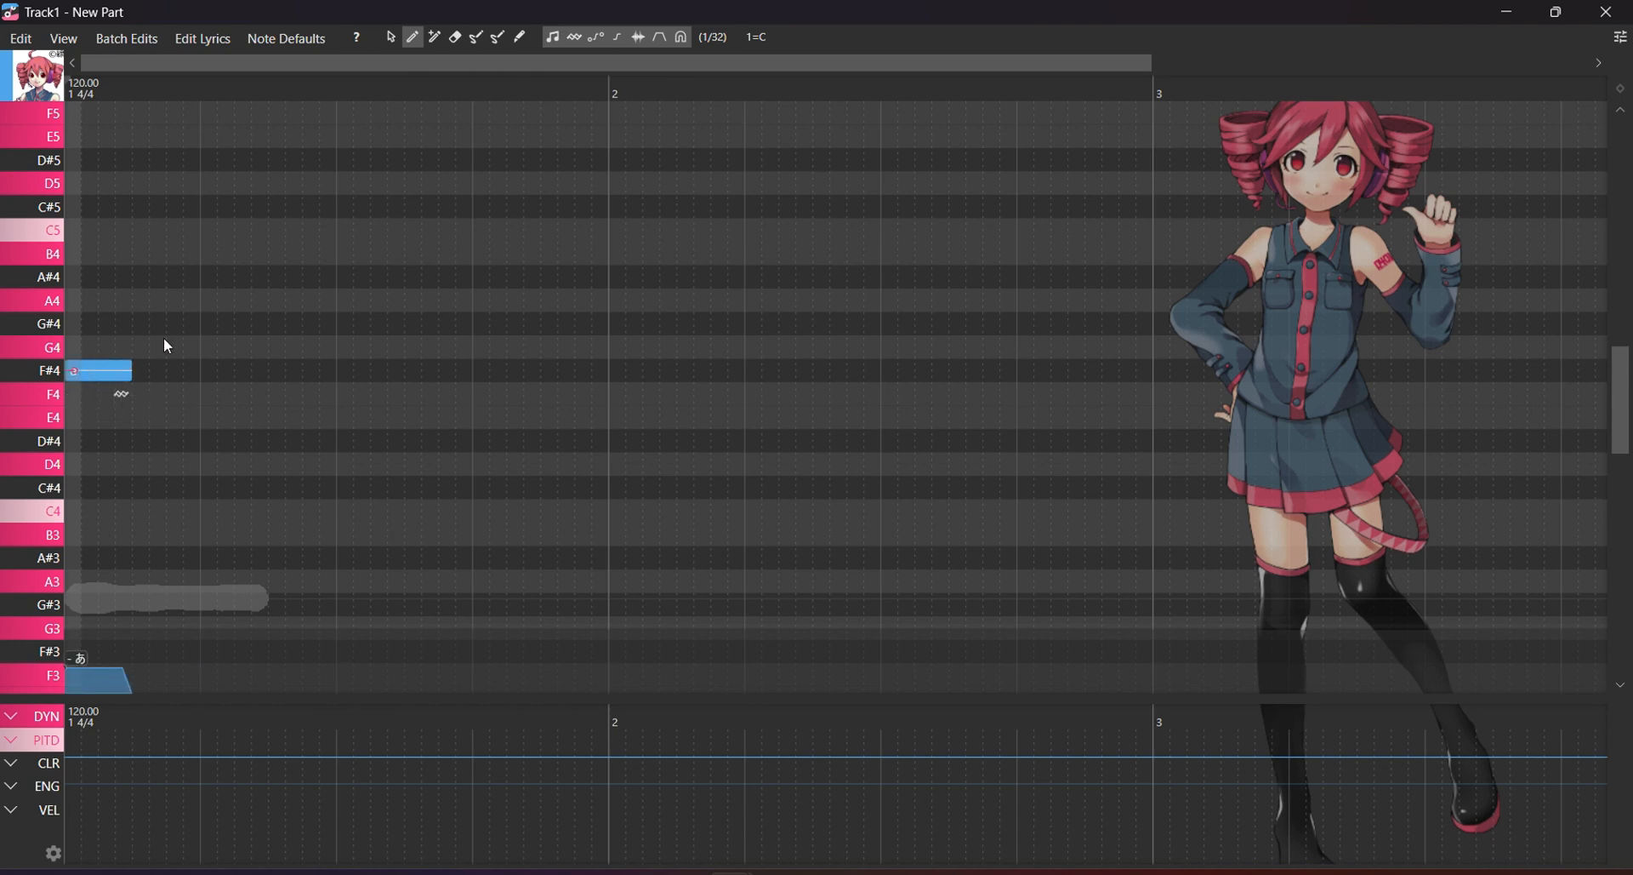
mouse_move(151, 443)
left_mouse_down()
mouse_move(194, 445)
mouse_move(265, 488)
left_mouse_up()
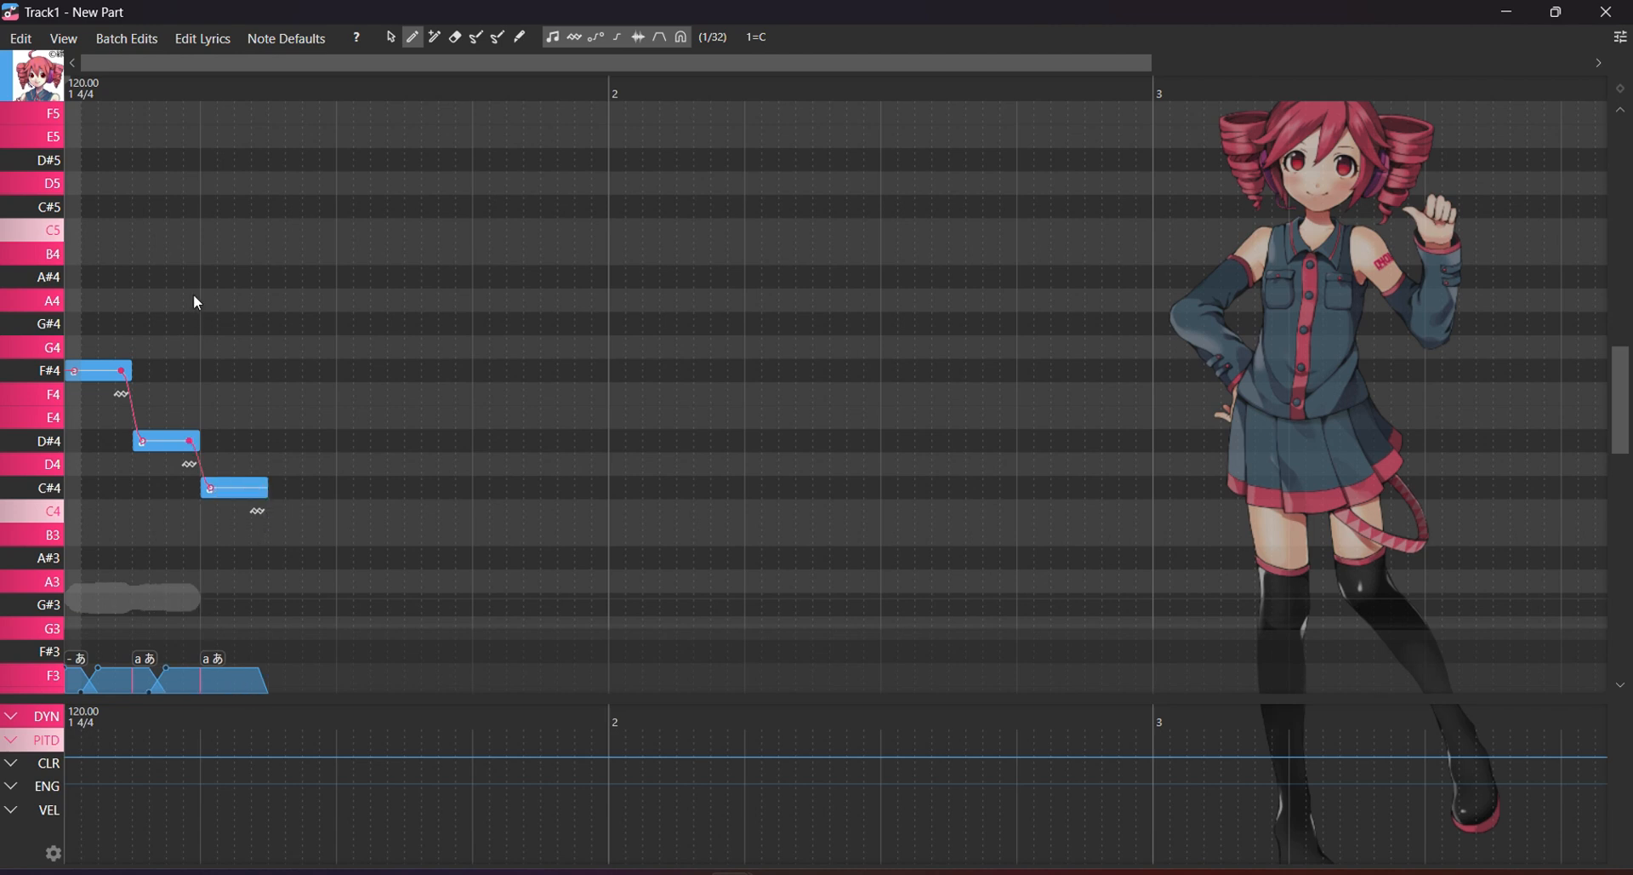
key("space")
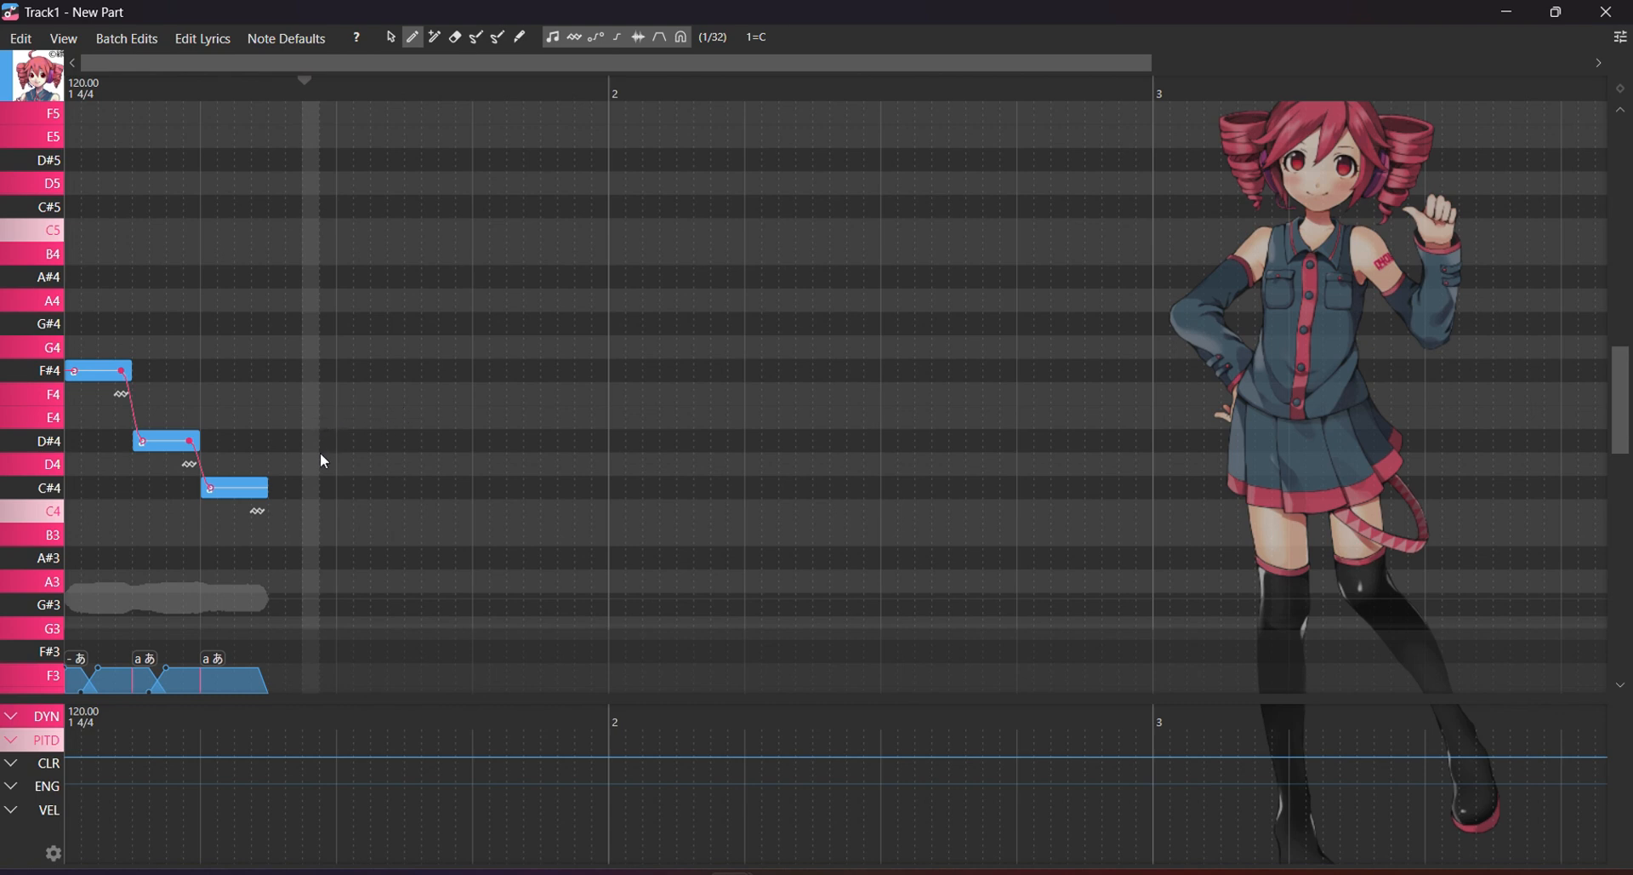
mouse_move(313, 464)
left_mouse_down()
mouse_move(350, 468)
mouse_move(366, 419)
mouse_move(504, 396)
left_mouse_up()
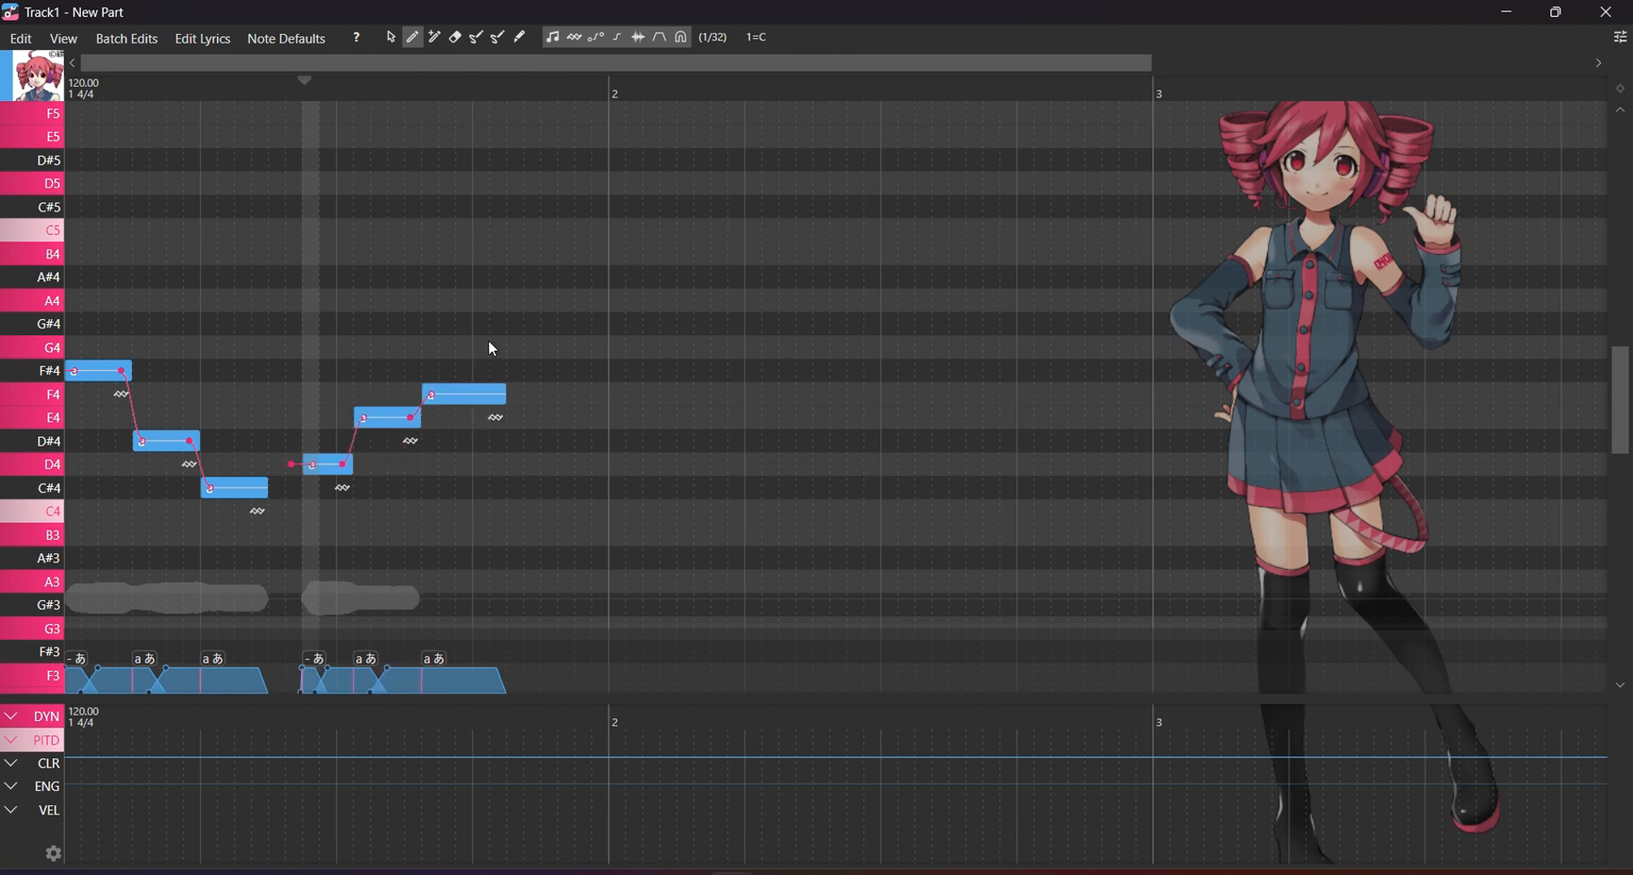
mouse_move(508, 337)
left_mouse_down()
mouse_move(613, 335)
mouse_move(583, 328)
mouse_move(587, 344)
left_mouse_up()
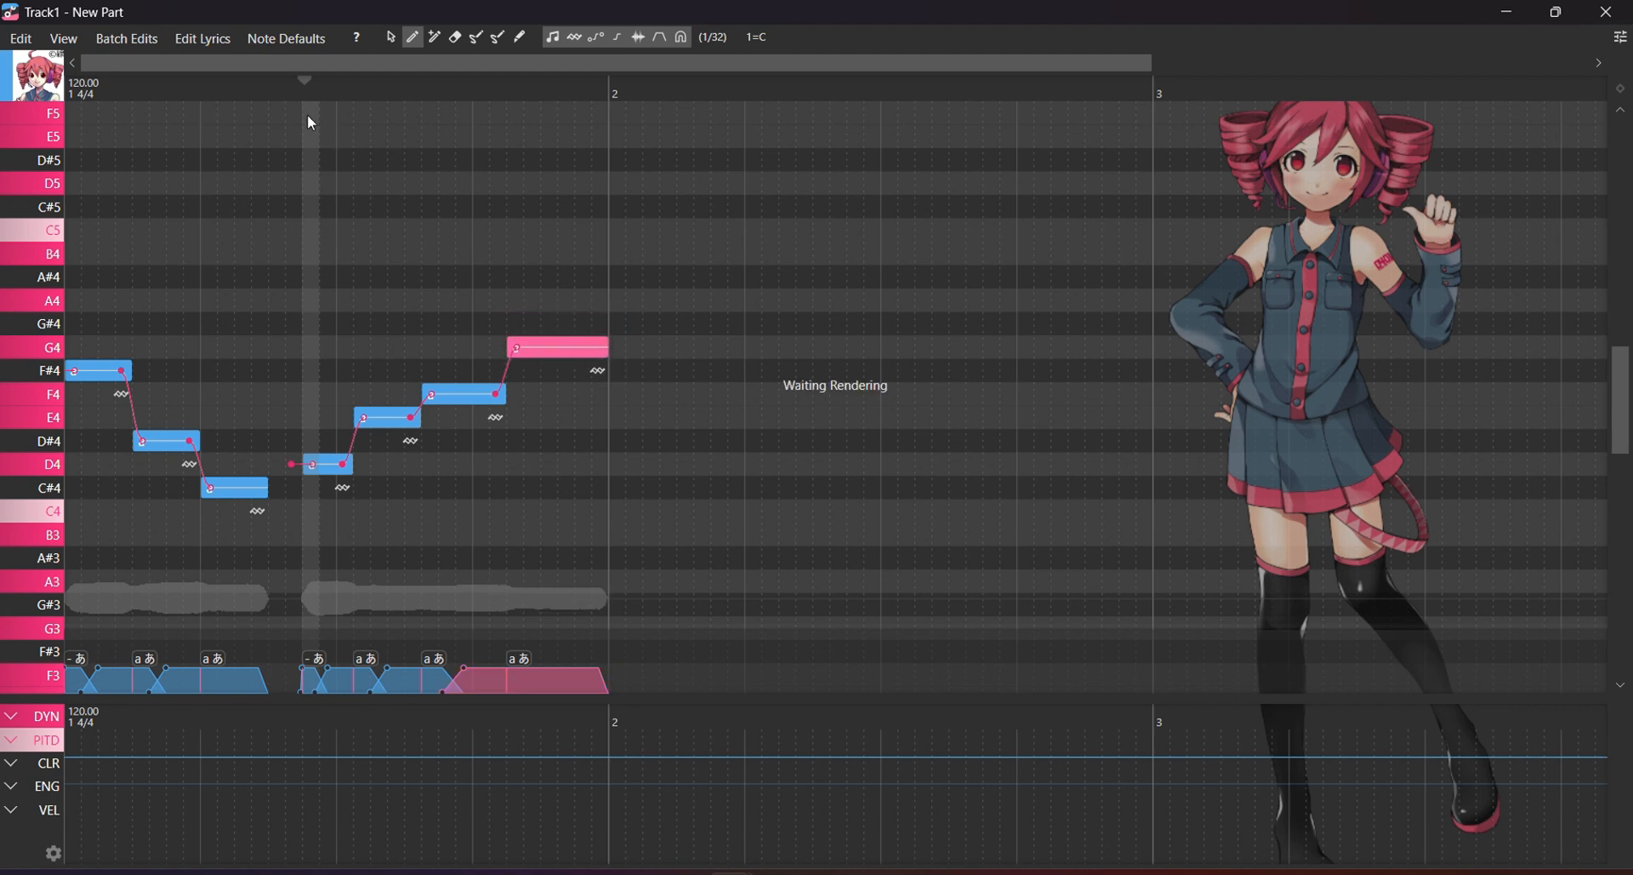
key("space")
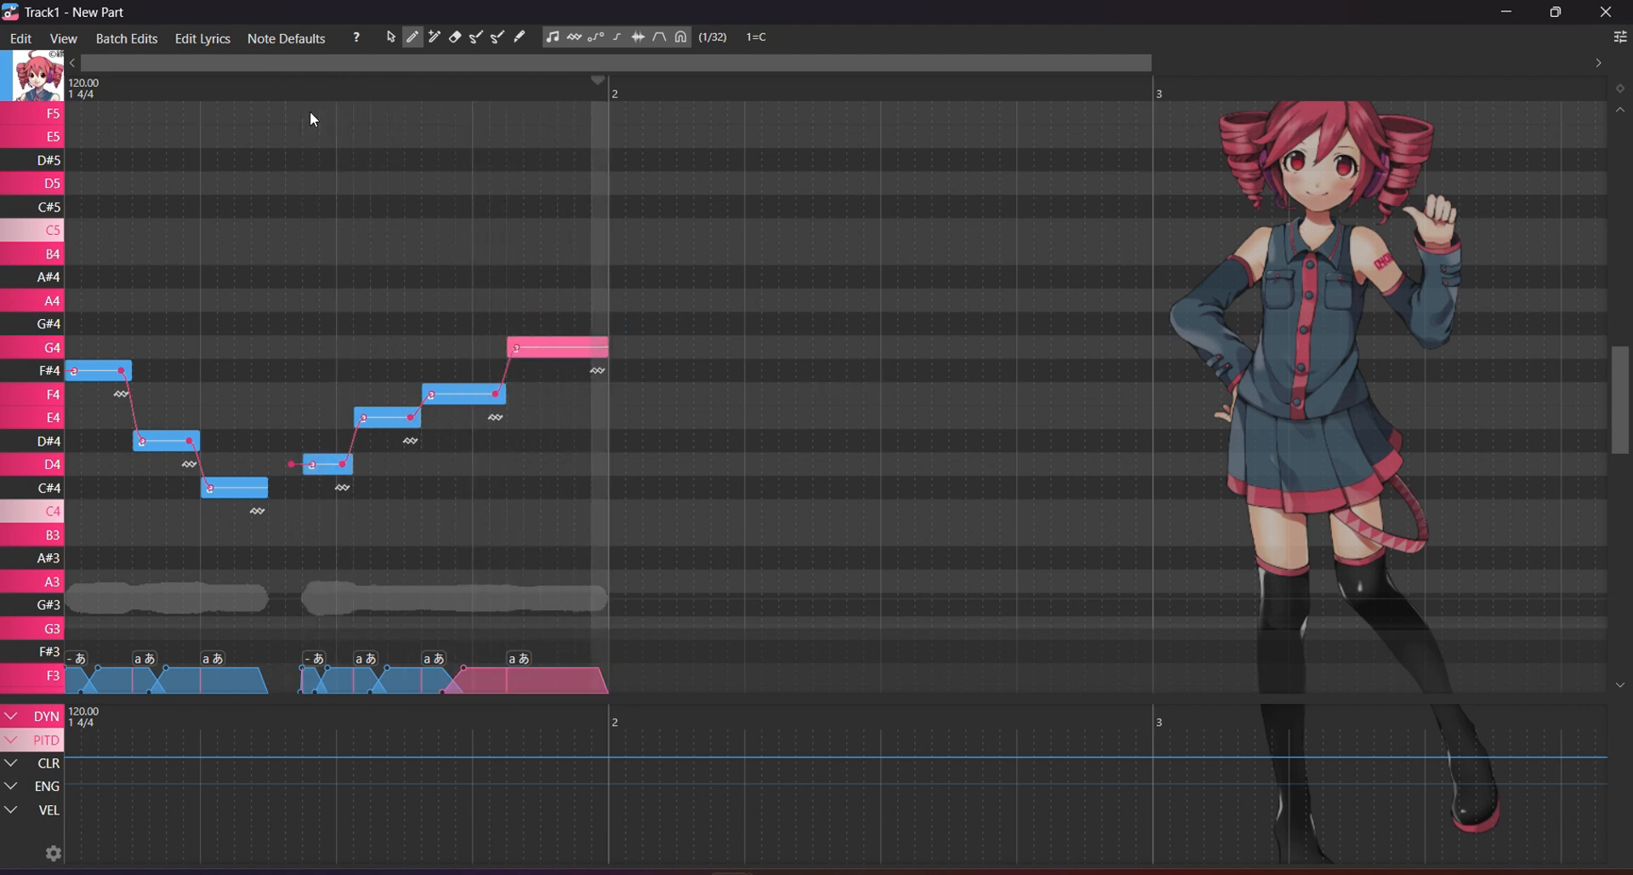
left_click_drag(202, 94, 58, 136)
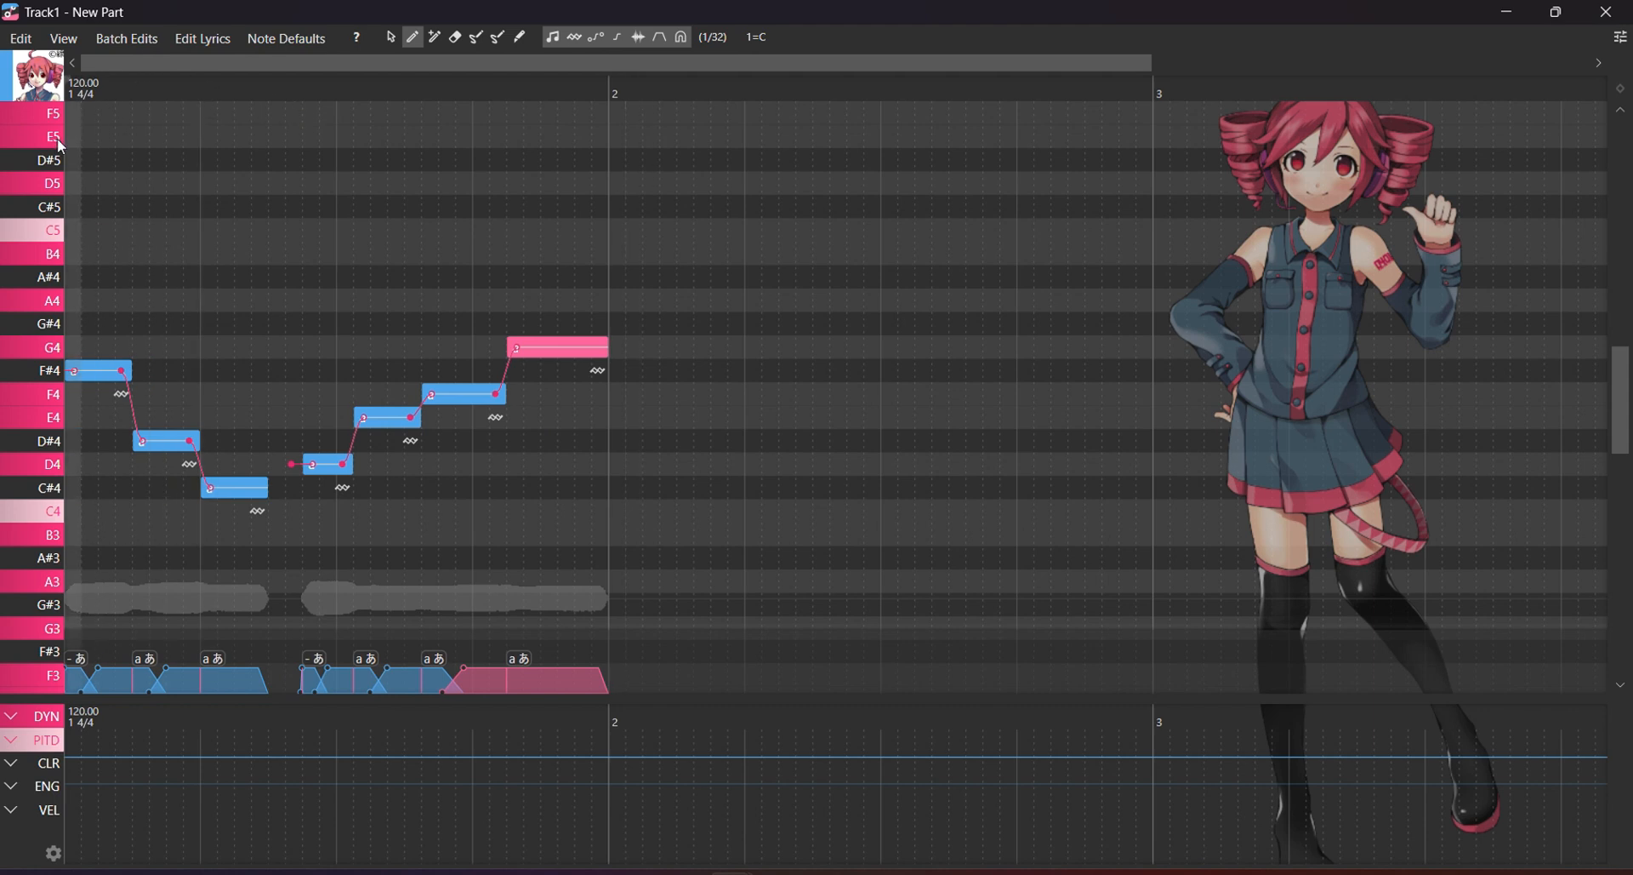
Play the melody, then draw a rising dynamics ramp in the DYN lane under the last notes.
key("space")
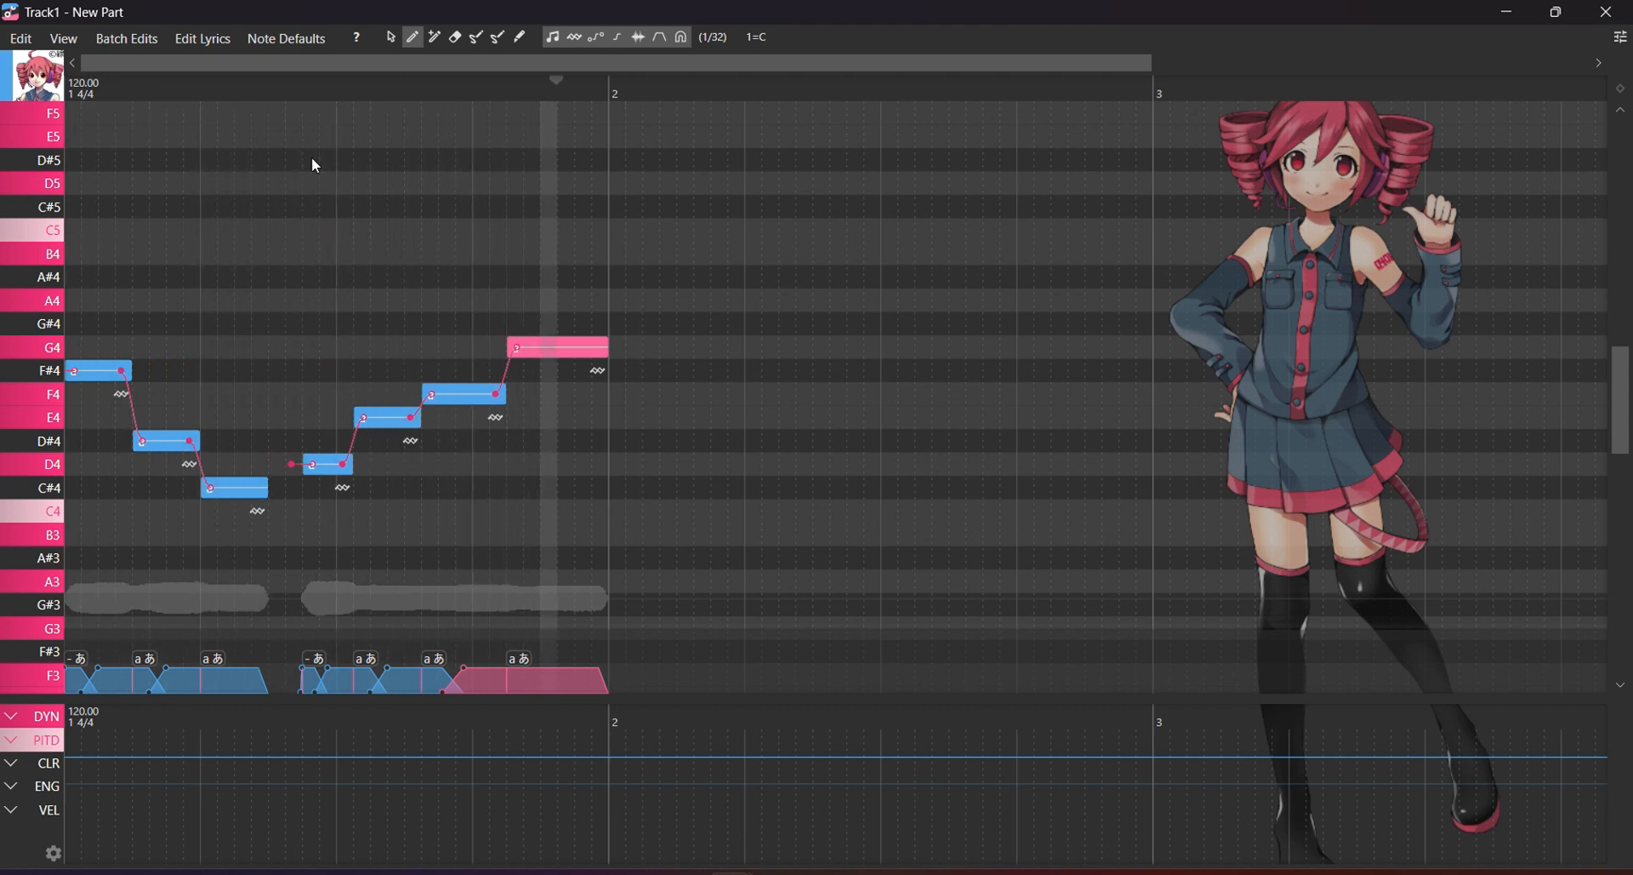
left_click(391, 37)
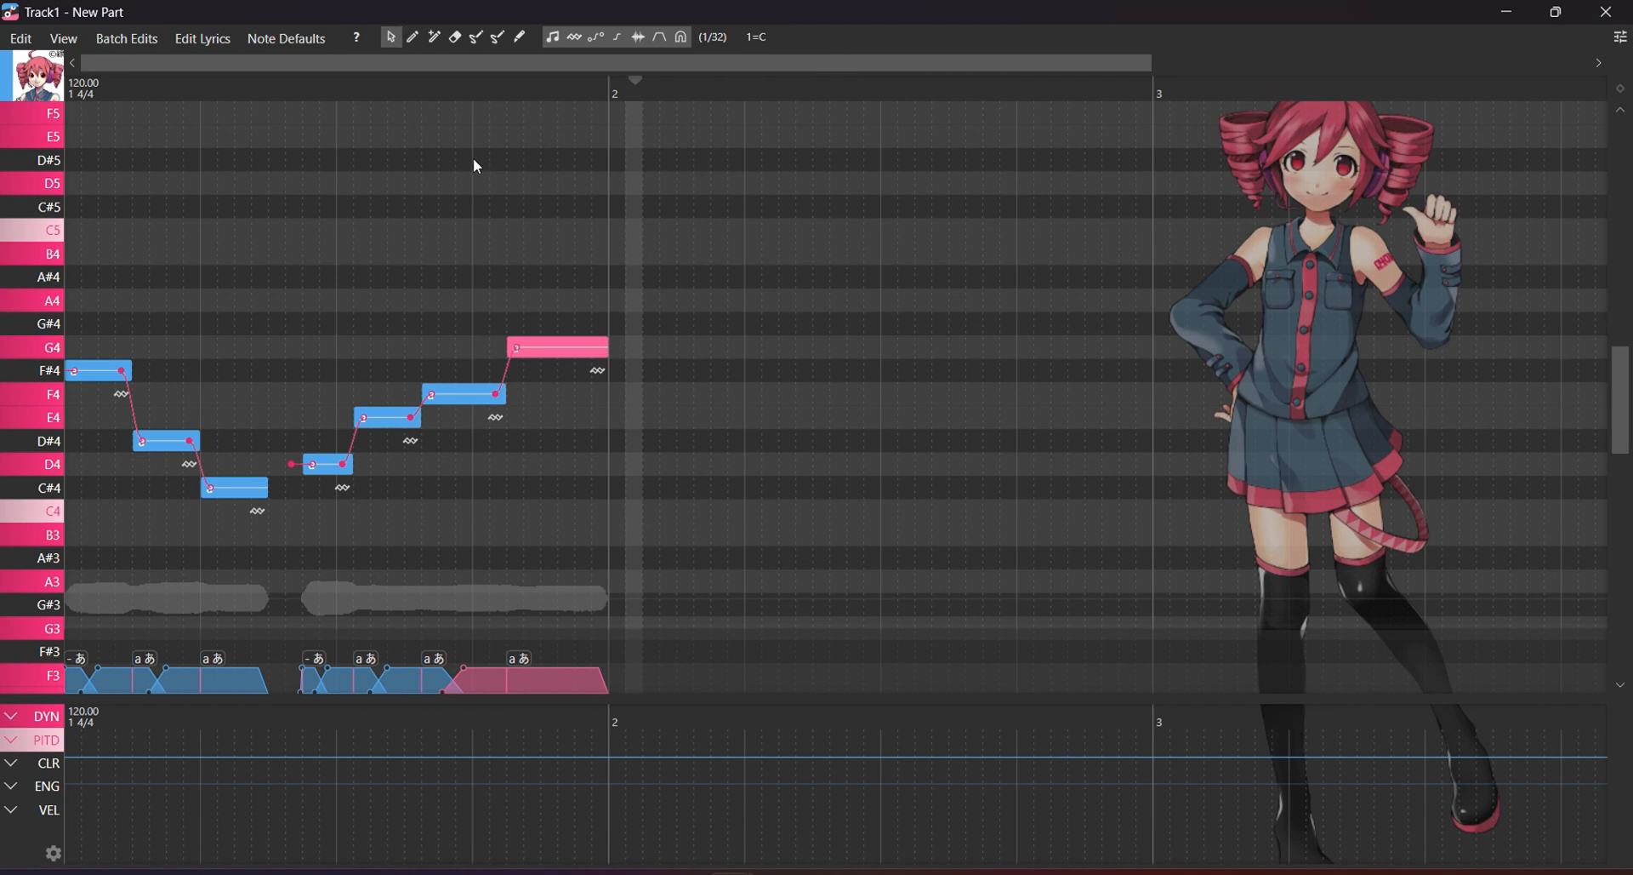
left_click(747, 351)
left_click_drag(628, 711, 419, 493)
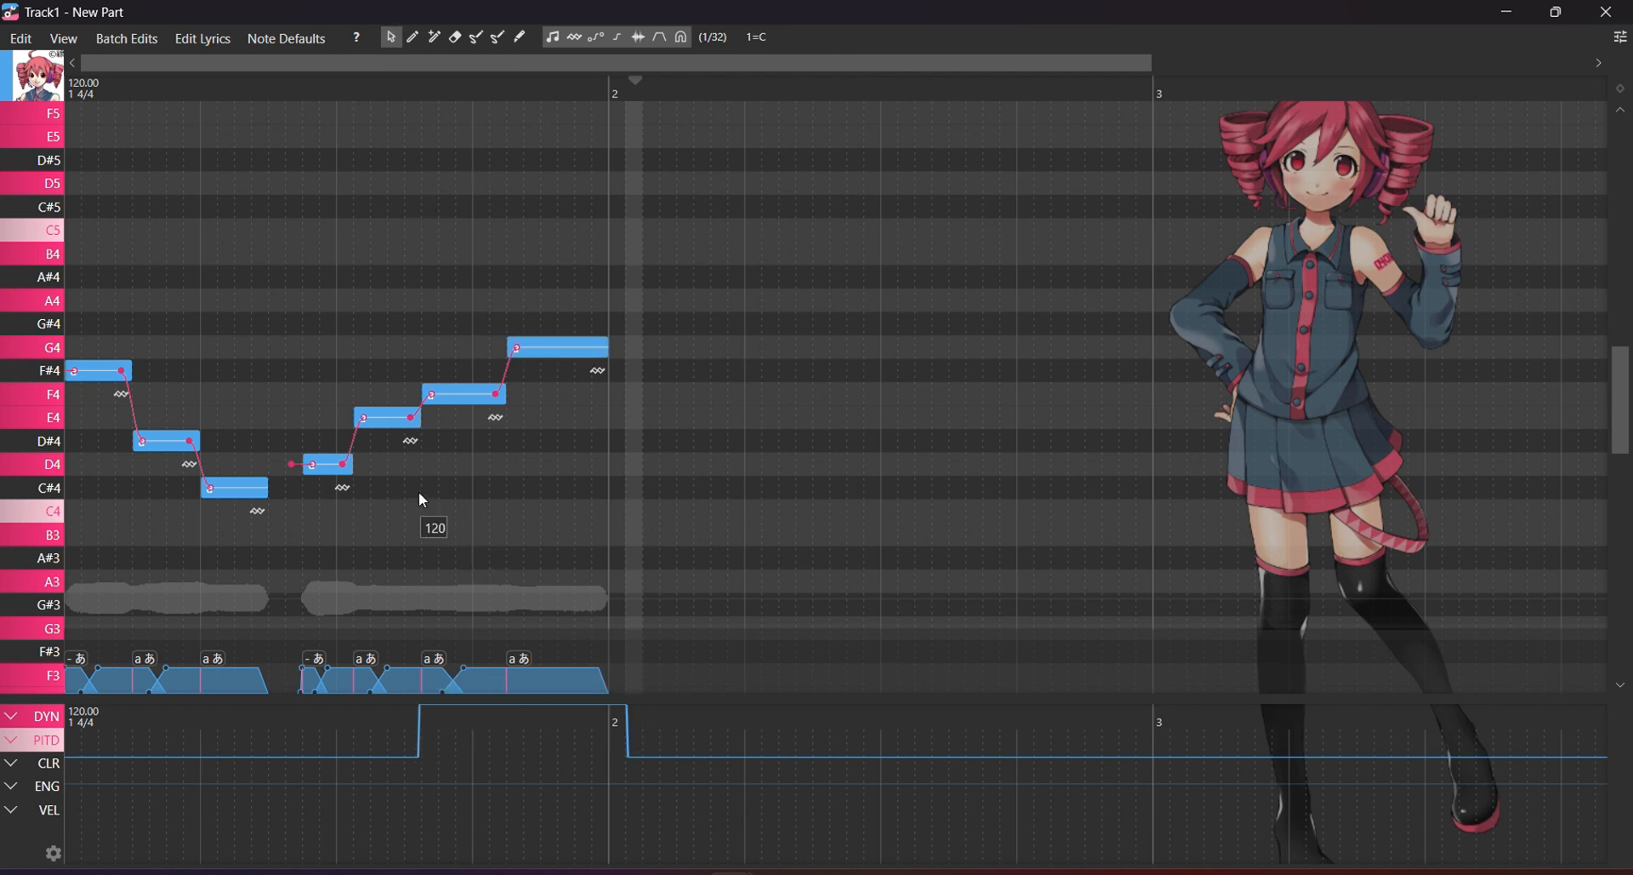
mouse_move(418, 757)
left_mouse_down()
mouse_move(662, 727)
mouse_move(422, 737)
left_mouse_up()
Draw a wavy PITD pitch curve across the part, redraw its opening, and audition from the start.
mouse_move(75, 756)
left_mouse_down()
mouse_move(120, 740)
mouse_move(354, 772)
mouse_move(820, 780)
mouse_move(1148, 748)
left_mouse_up()
left_click_drag(1518, 766, 1607, 759)
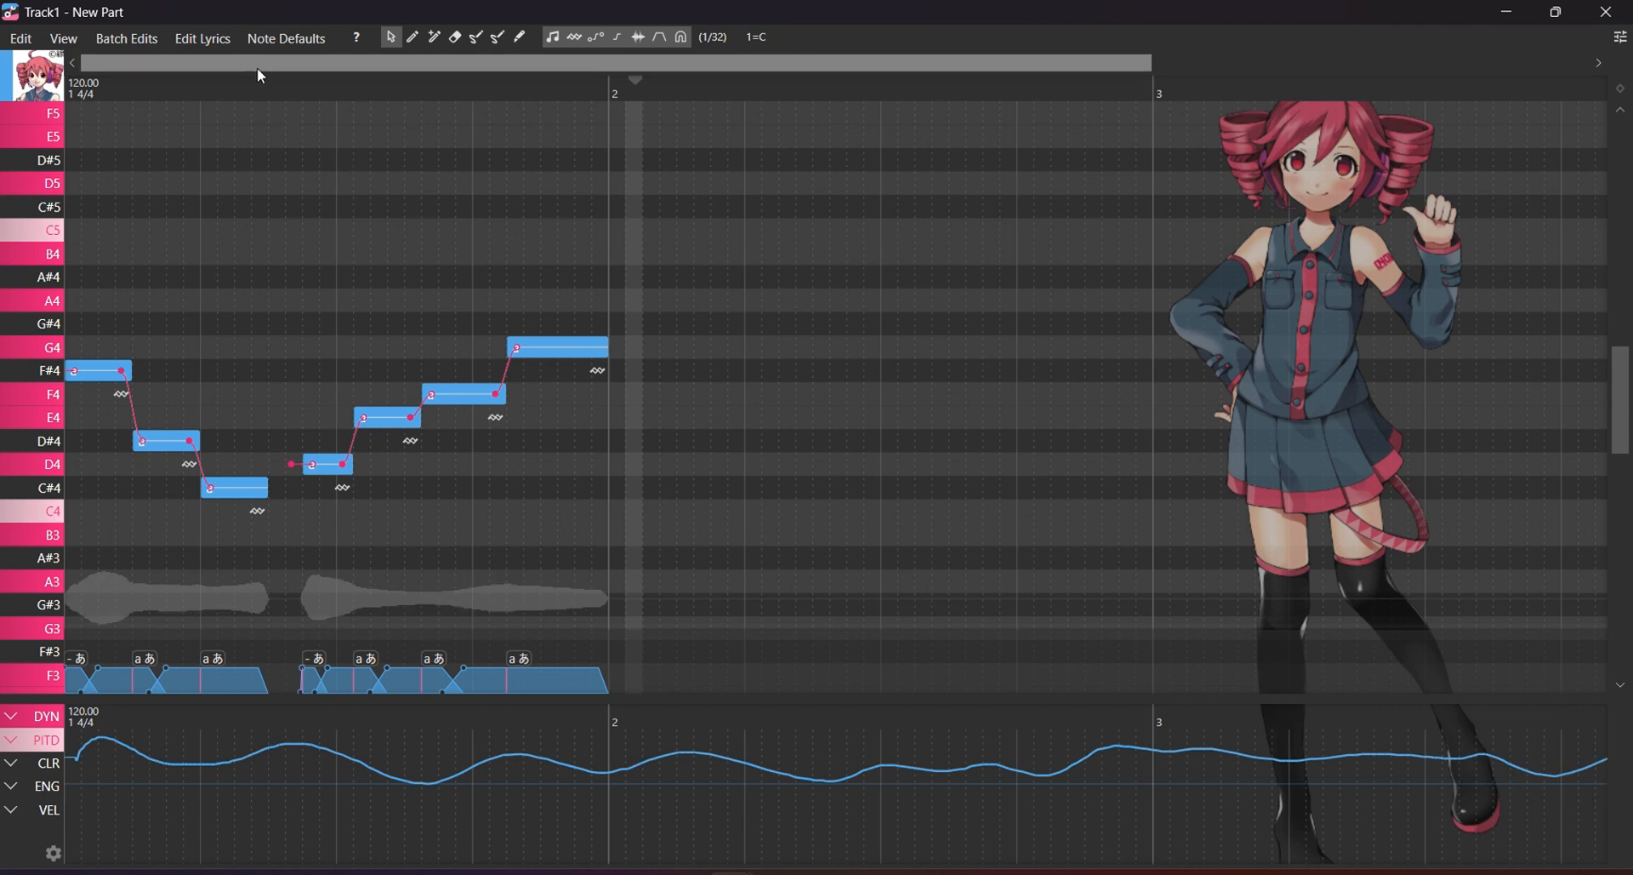
left_click_drag(249, 89, 2, 158)
key("space")
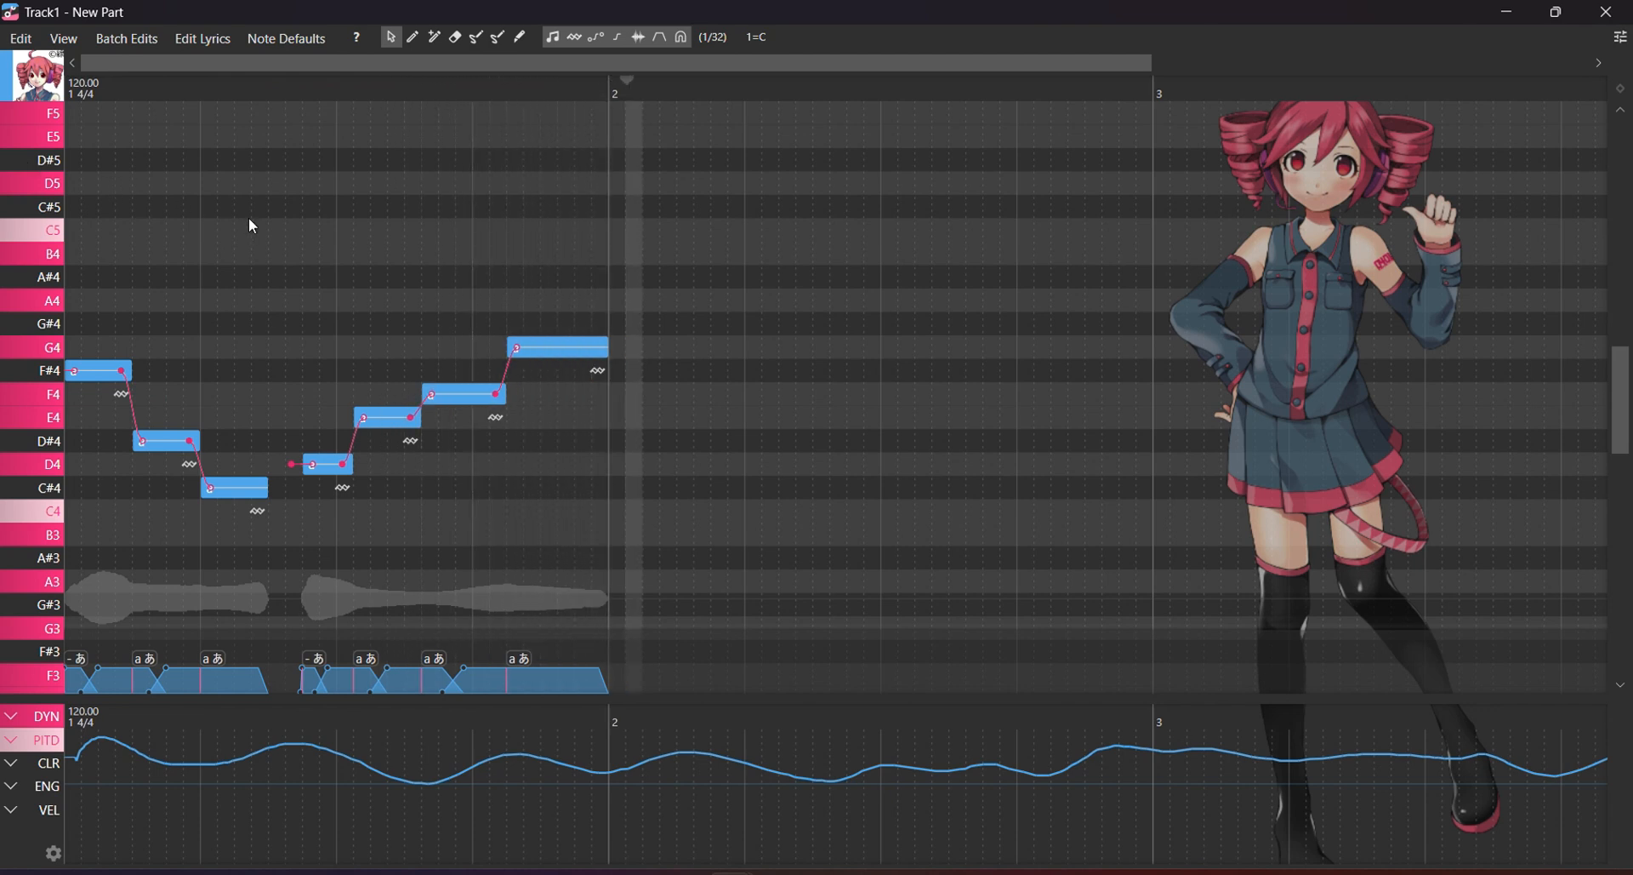
mouse_move(74, 745)
left_mouse_down()
mouse_move(429, 750)
mouse_move(645, 725)
left_mouse_up()
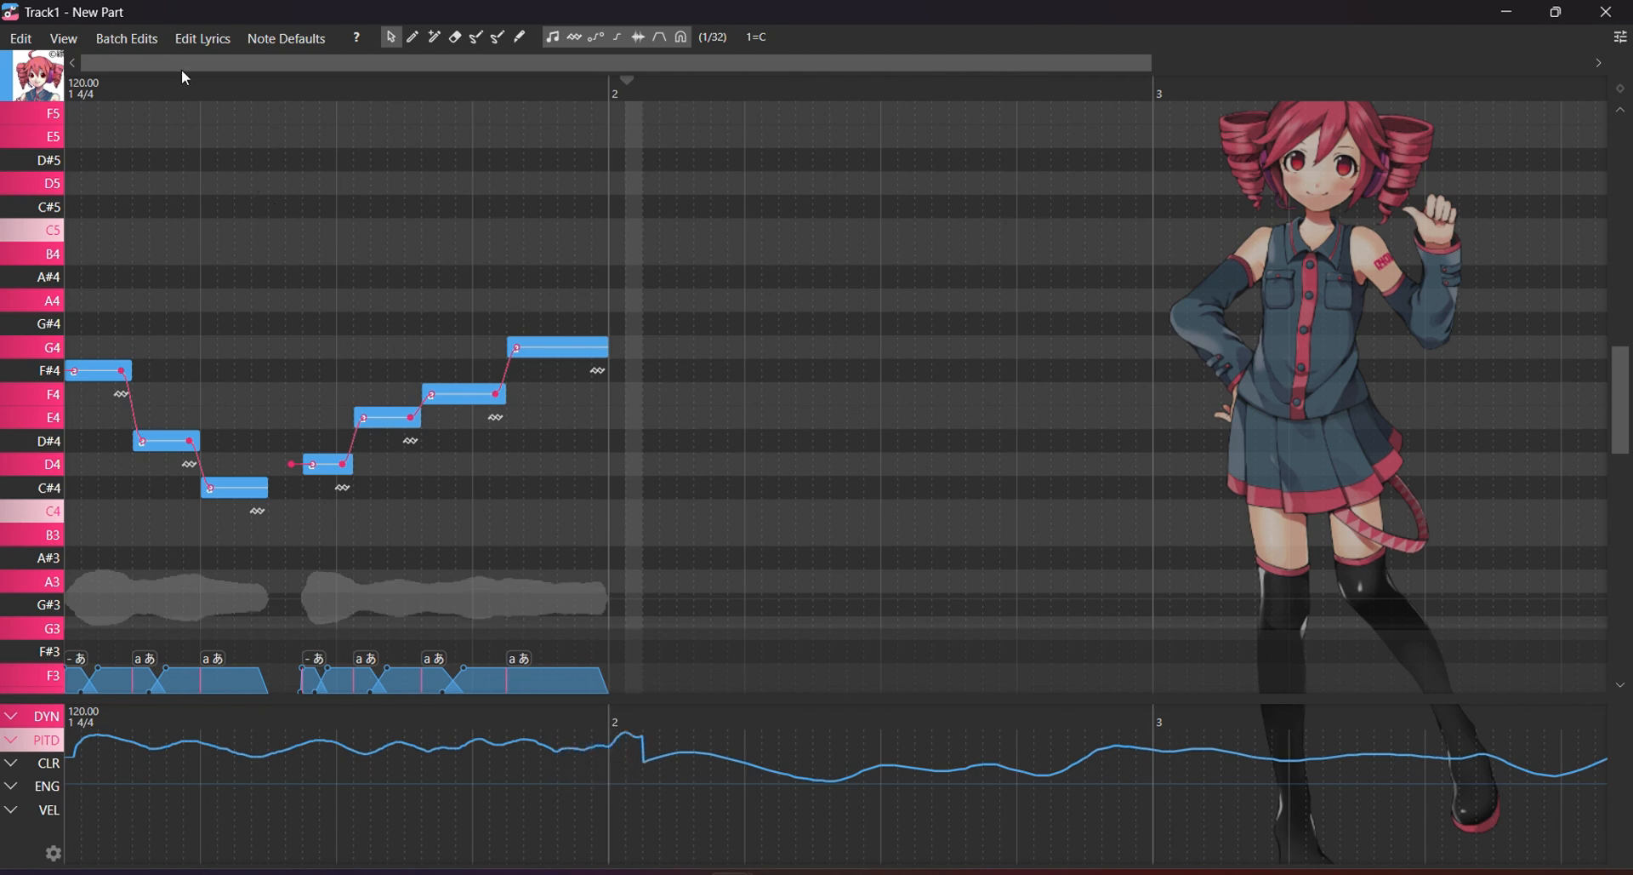
left_click_drag(180, 85, 43, 89)
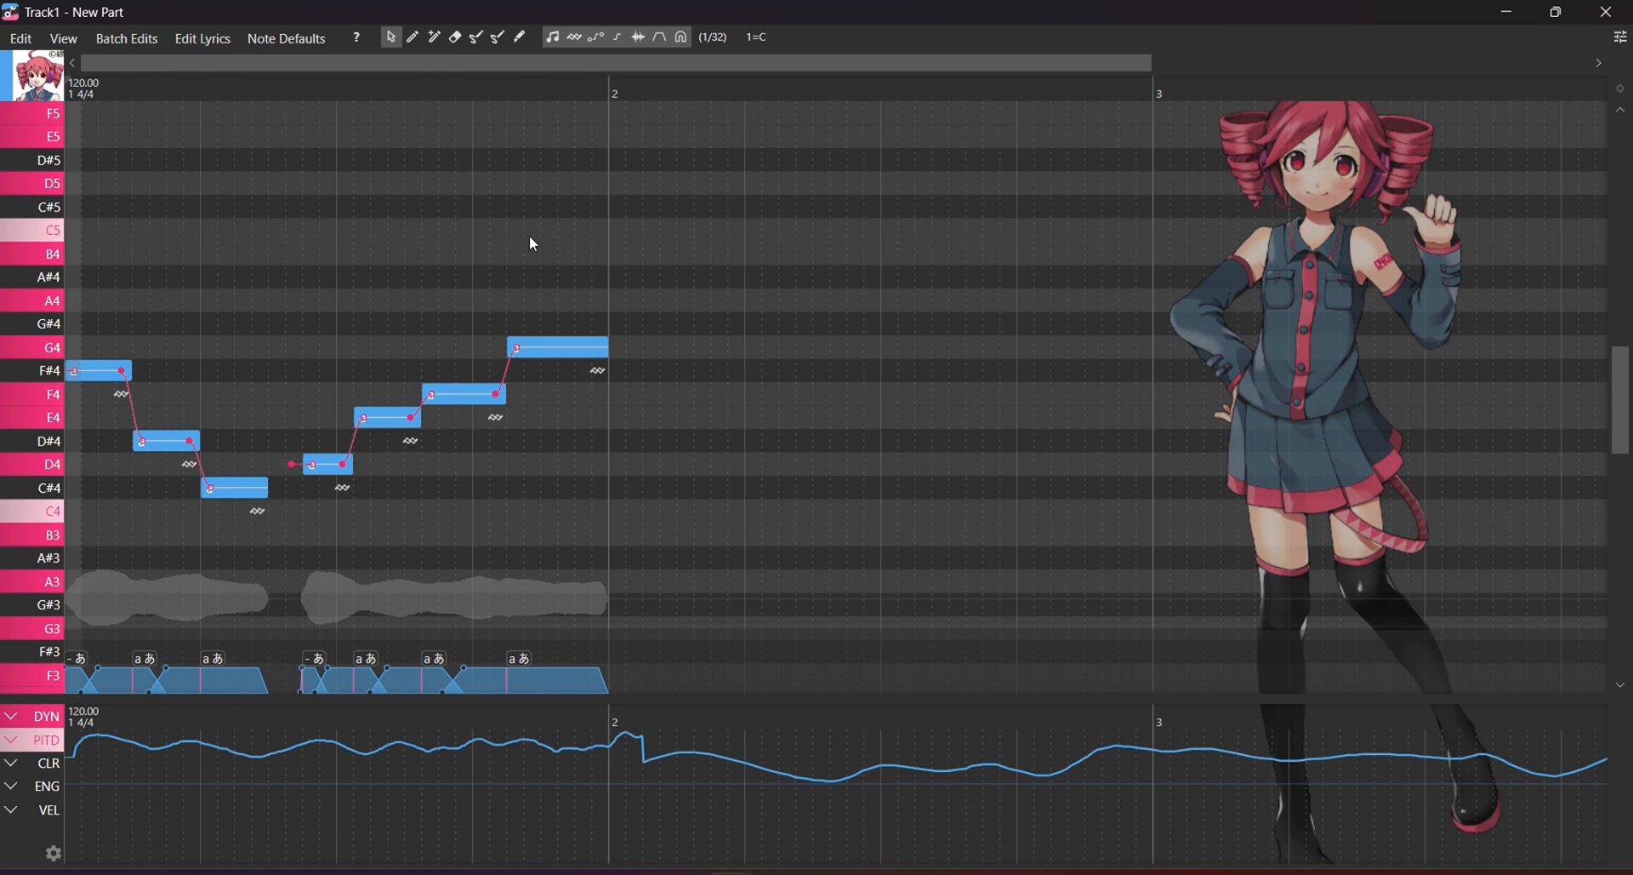
key("space")
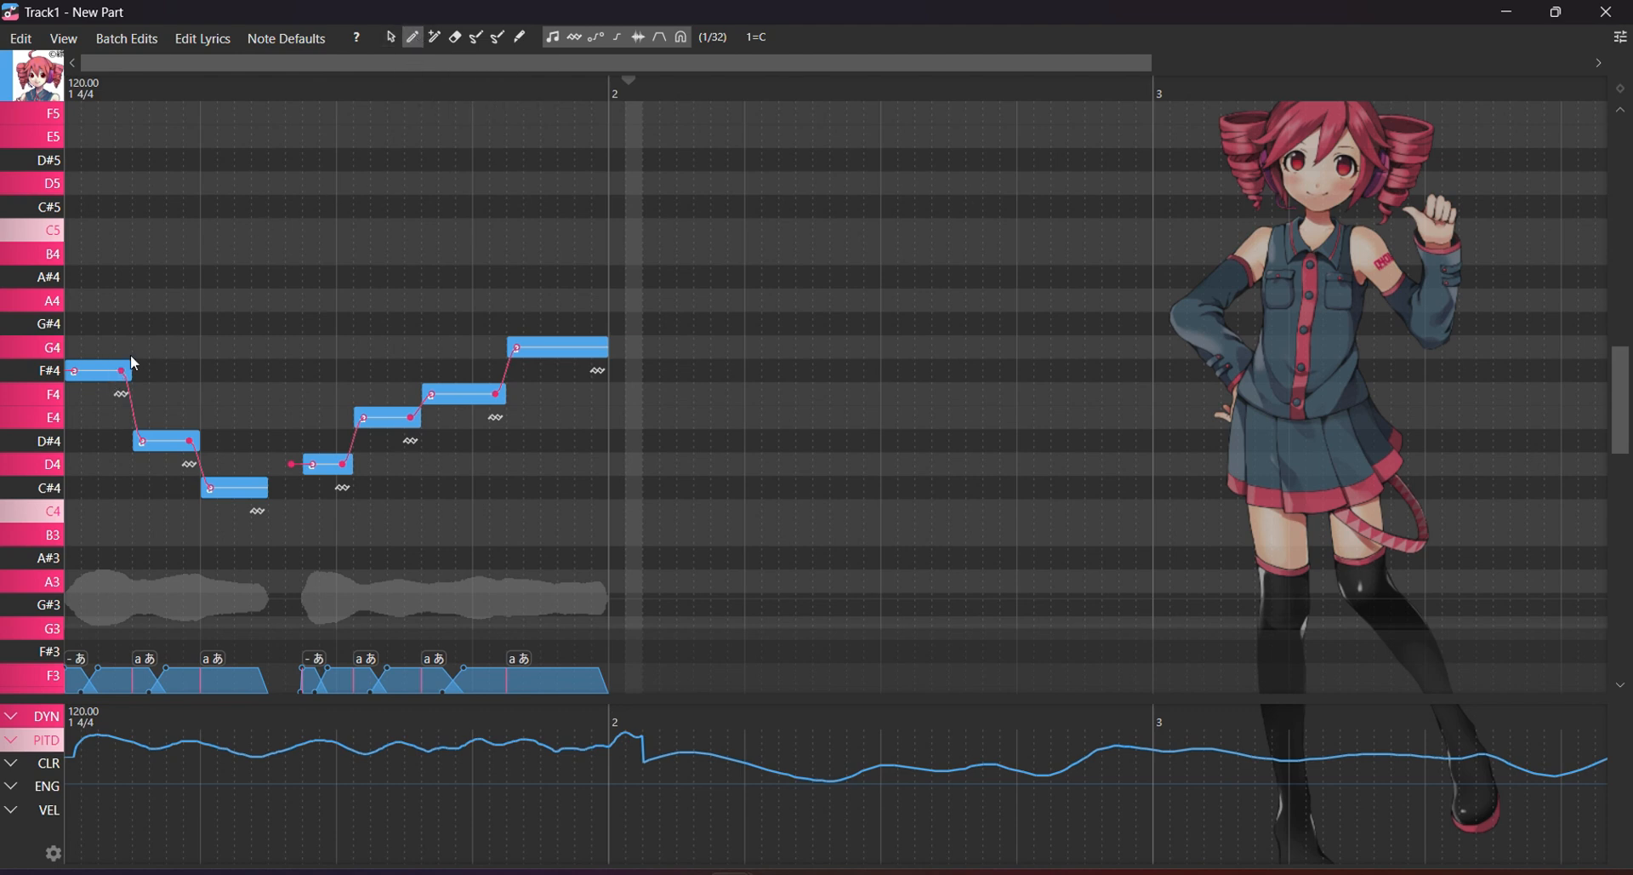
Open and close the F#4 note's lyric editor and context menu without making changes.
left_click(391, 38)
left_click_drag(630, 79, 57, 156)
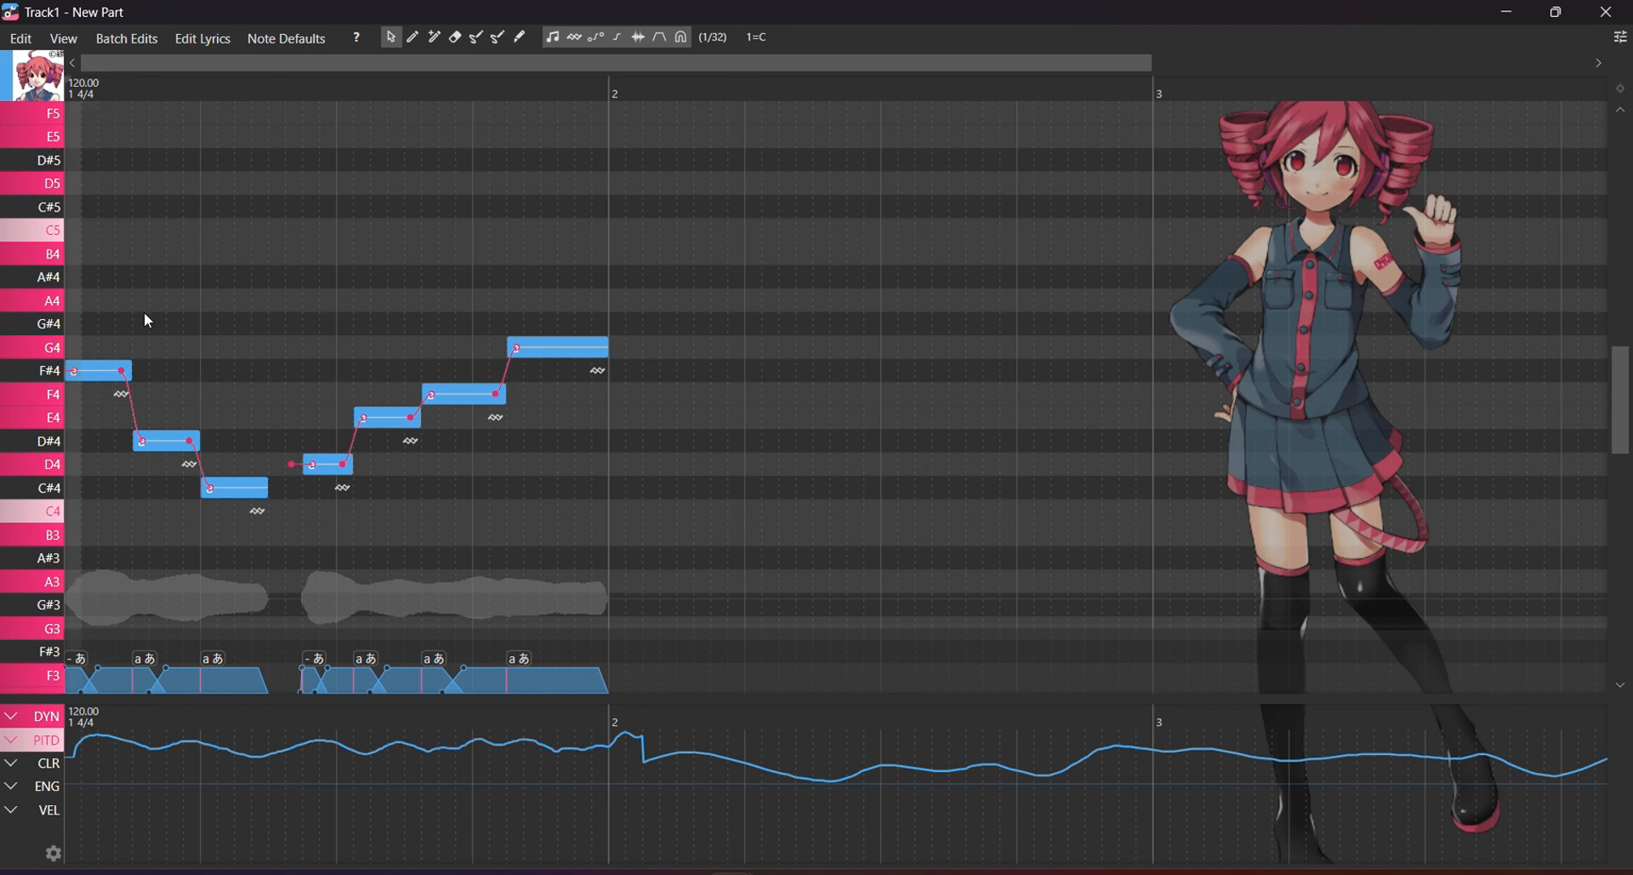
double_click(101, 372)
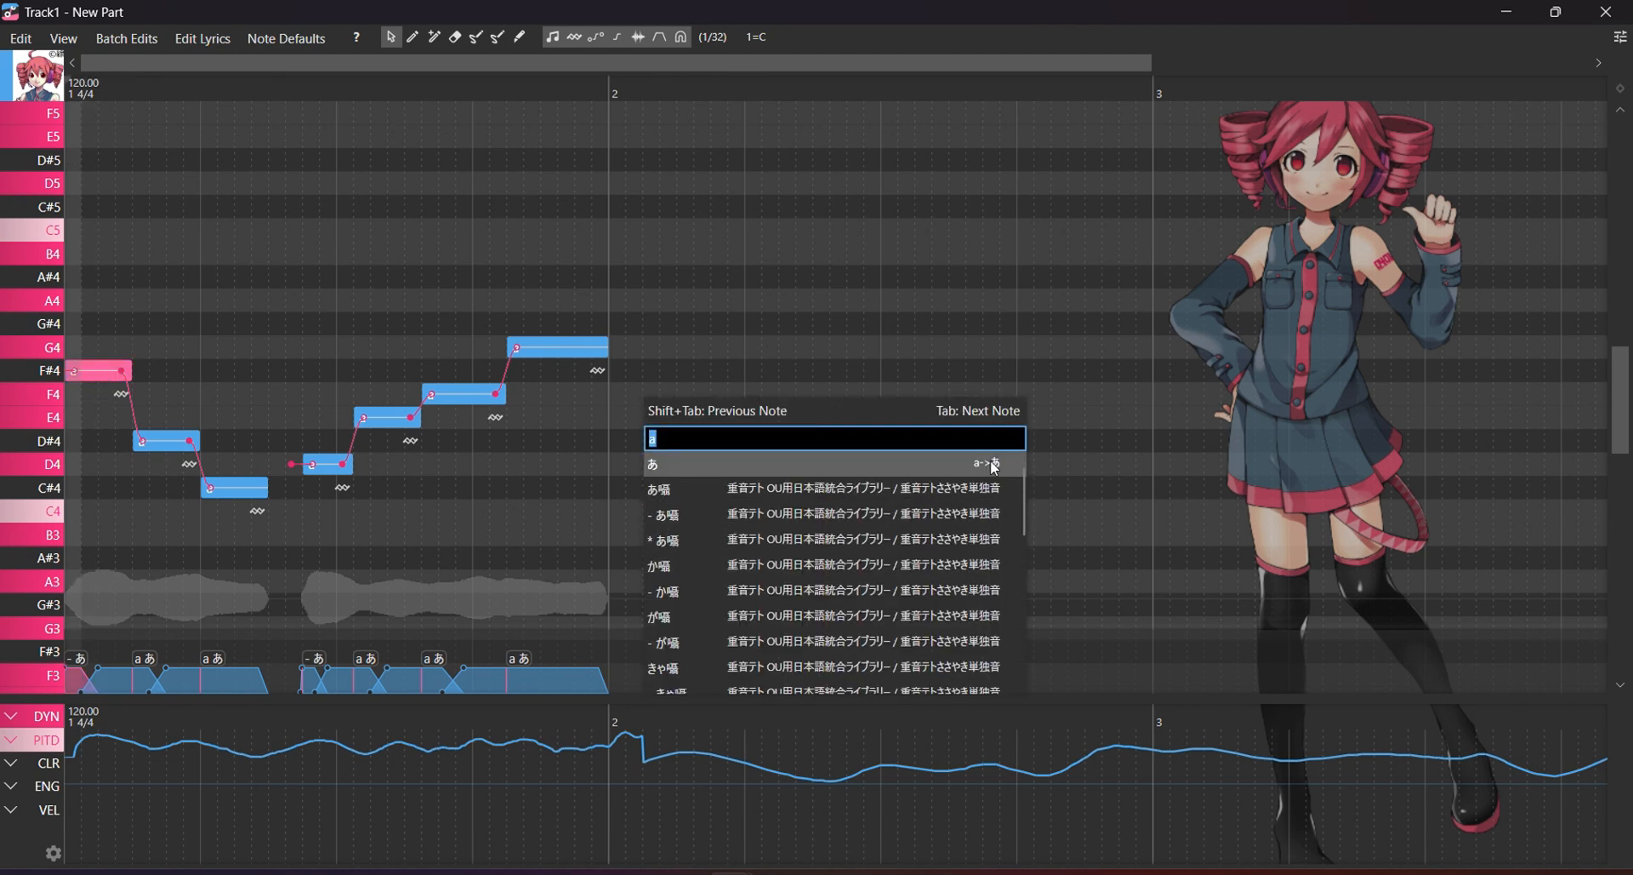
left_click(579, 323)
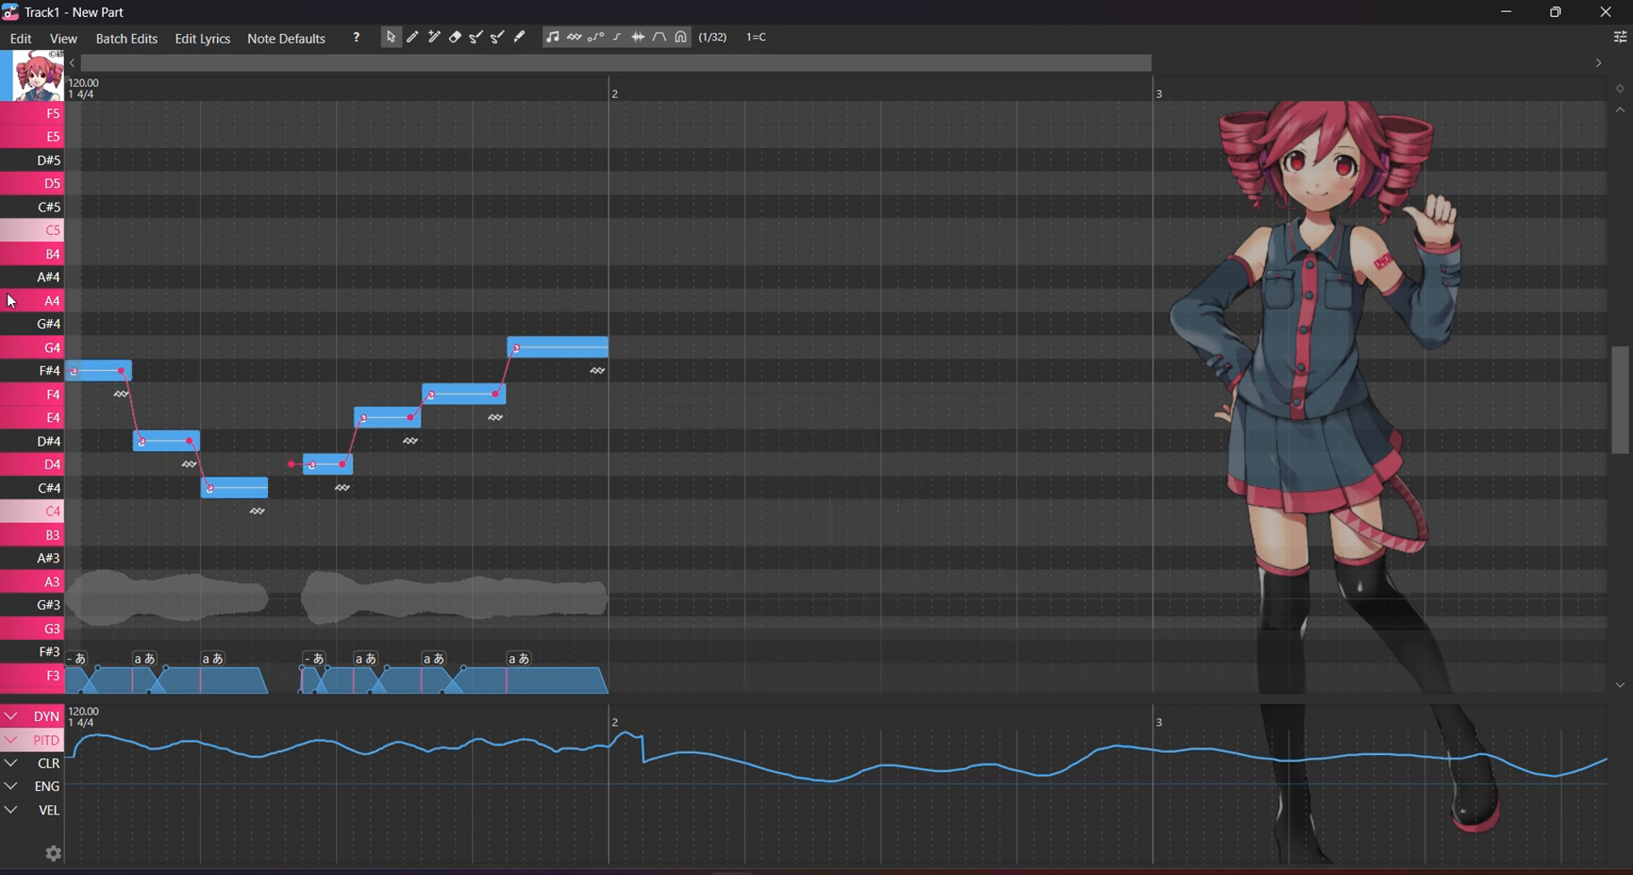
left_click(86, 373)
right_click(86, 372)
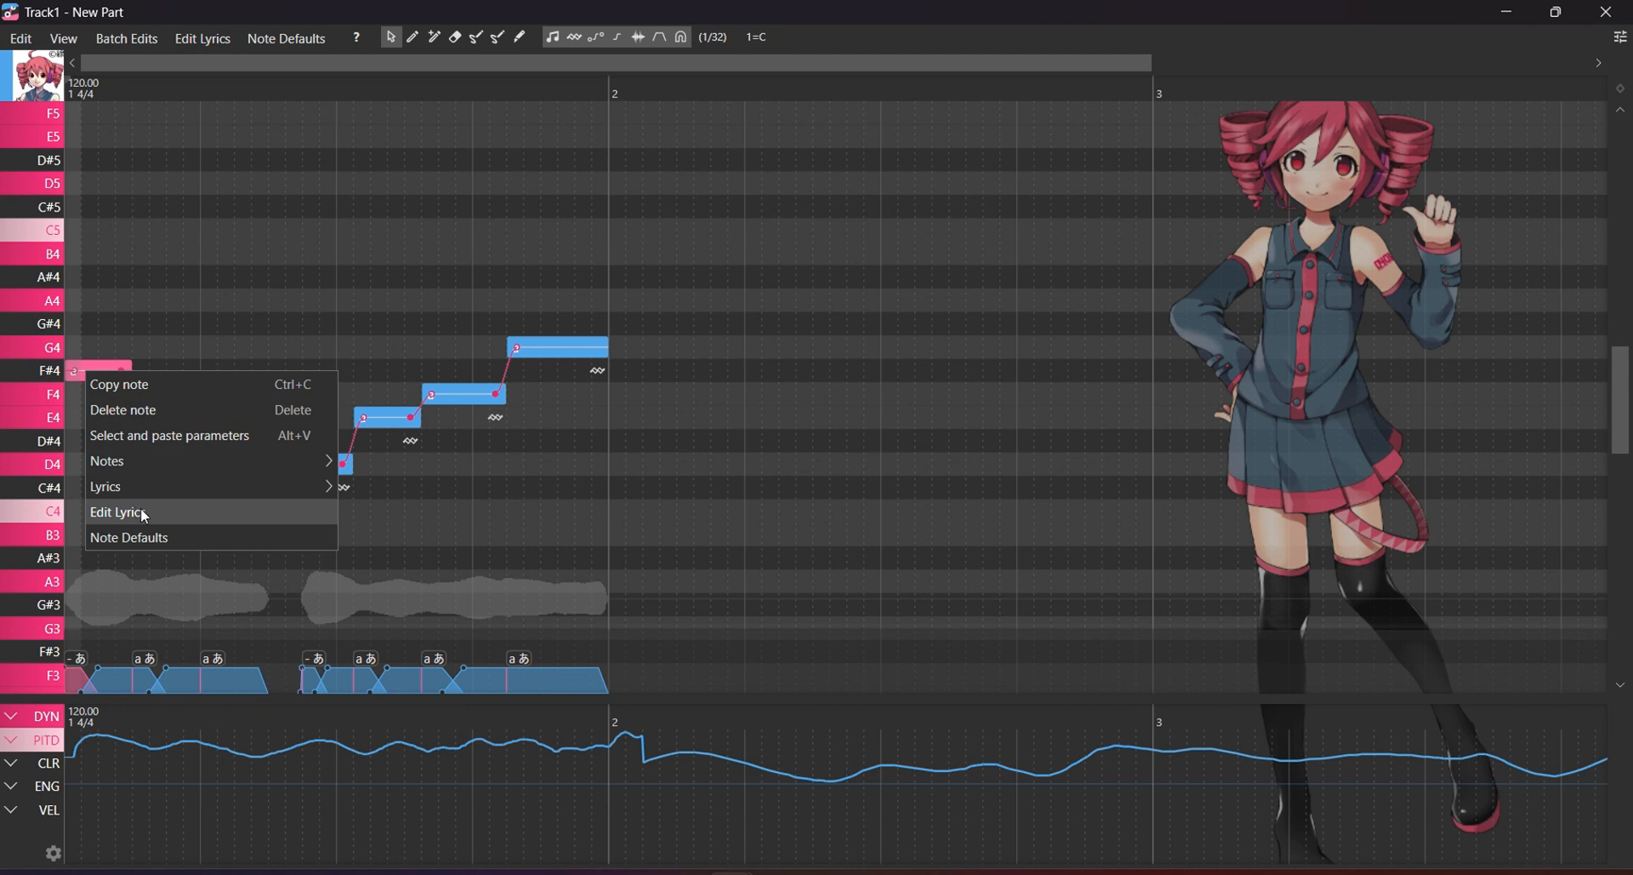
left_click(308, 153)
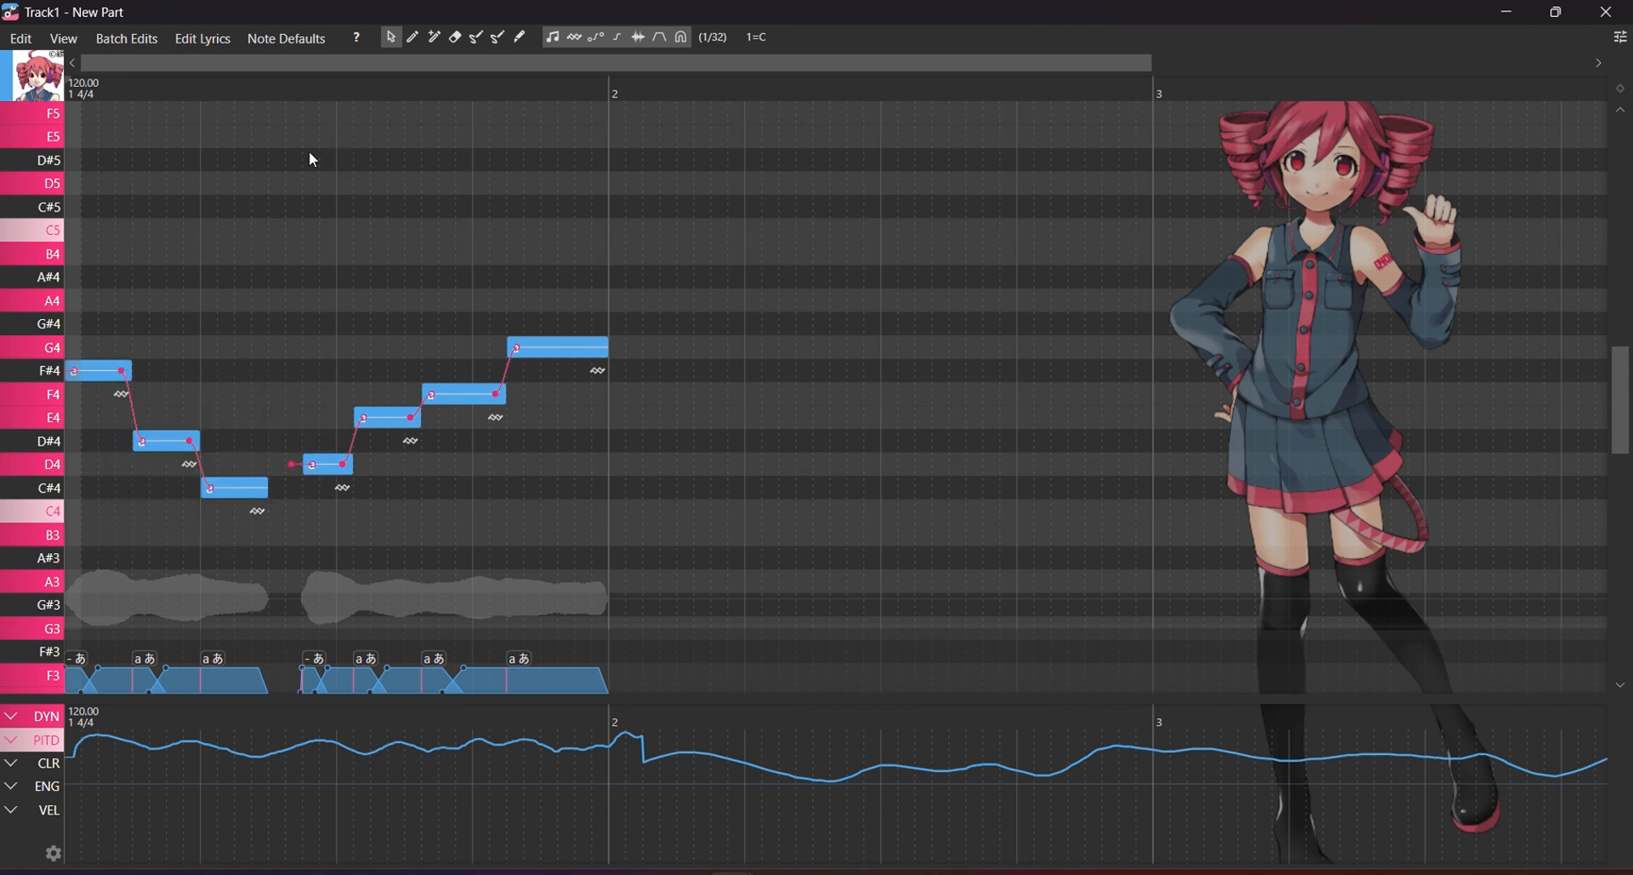
Open Edit Lyrics from the F#4 note's menu, clear the lyric, type 'y a y', then erase it.
right_click(90, 374)
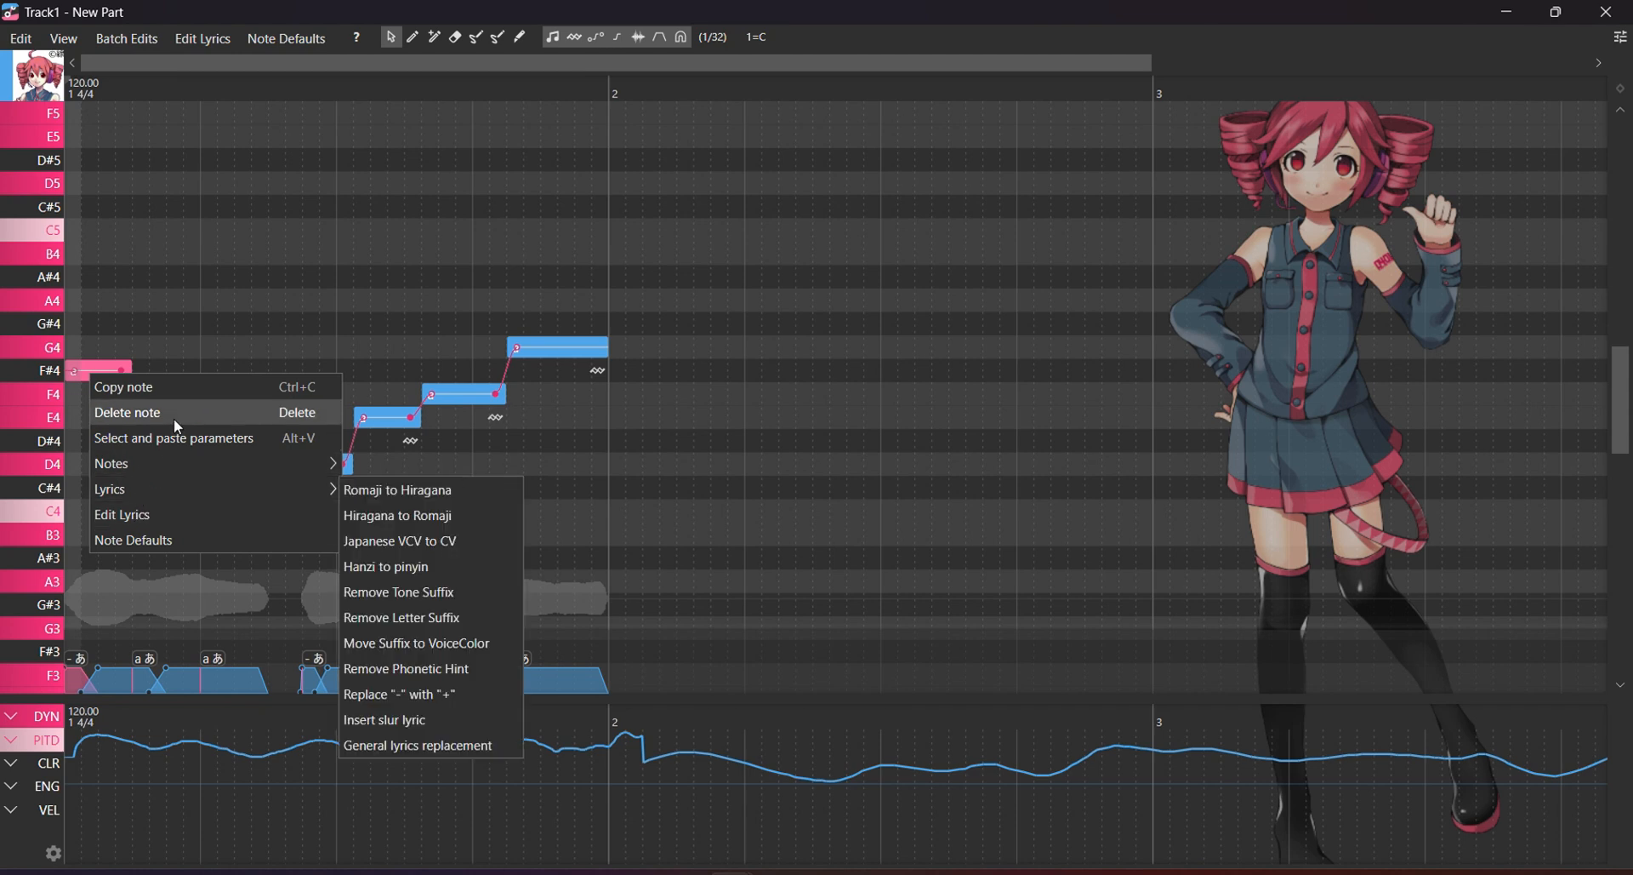
left_click(162, 514)
key("ctrl+a")
key("BackSpace")
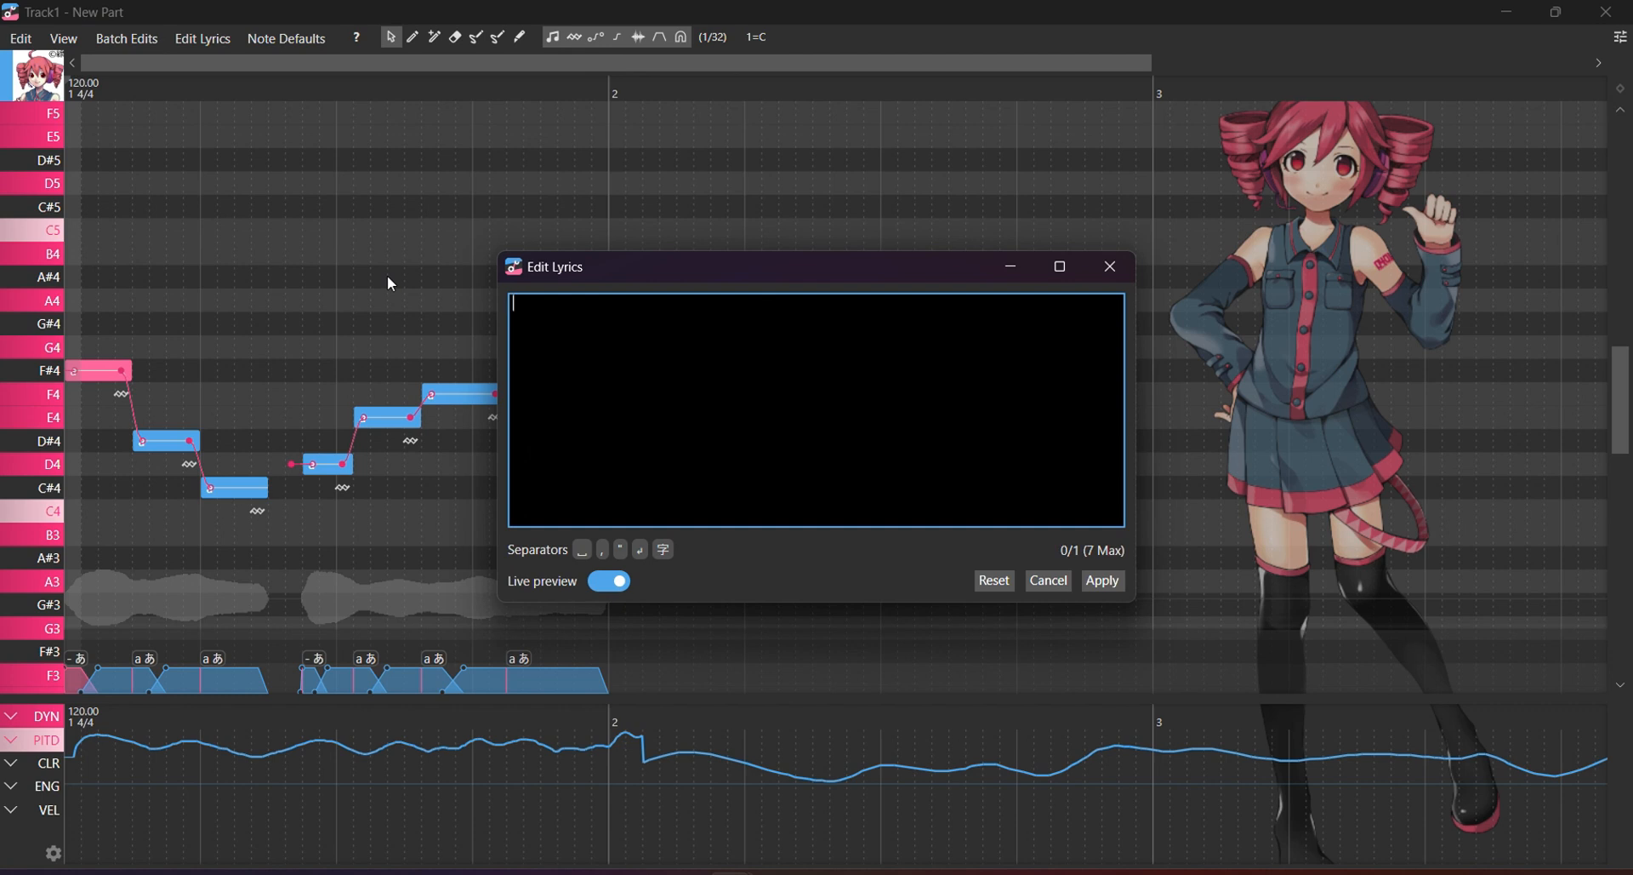
type("y a y")
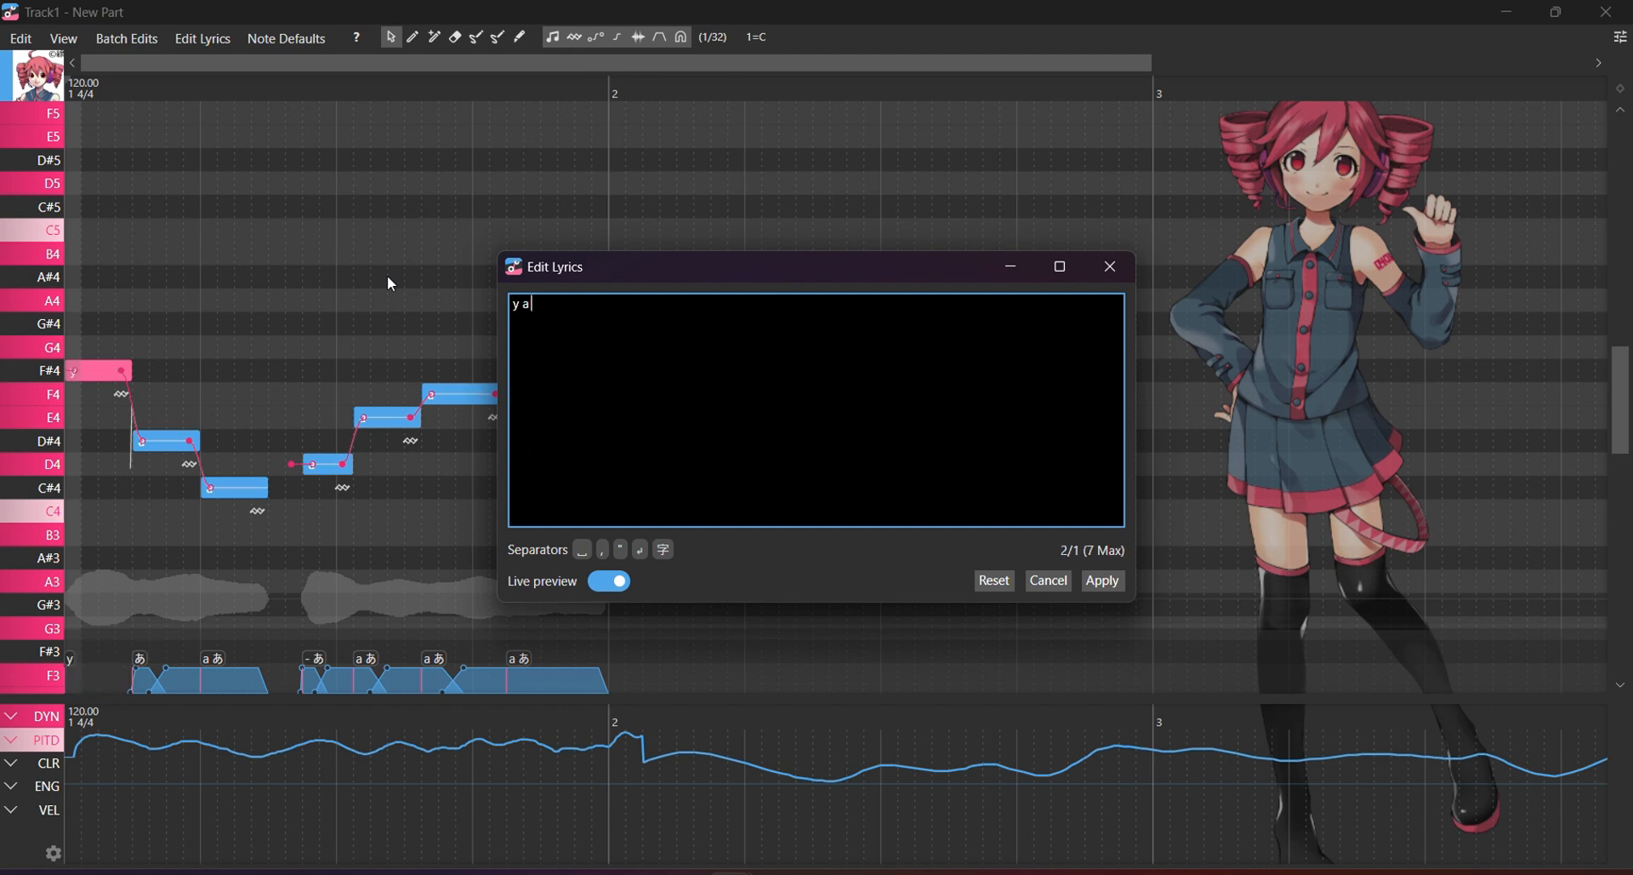
key("BackSpace")
key("BackSpace")
key("BackSpace")
key("BackSpace")
key("BackSpace")
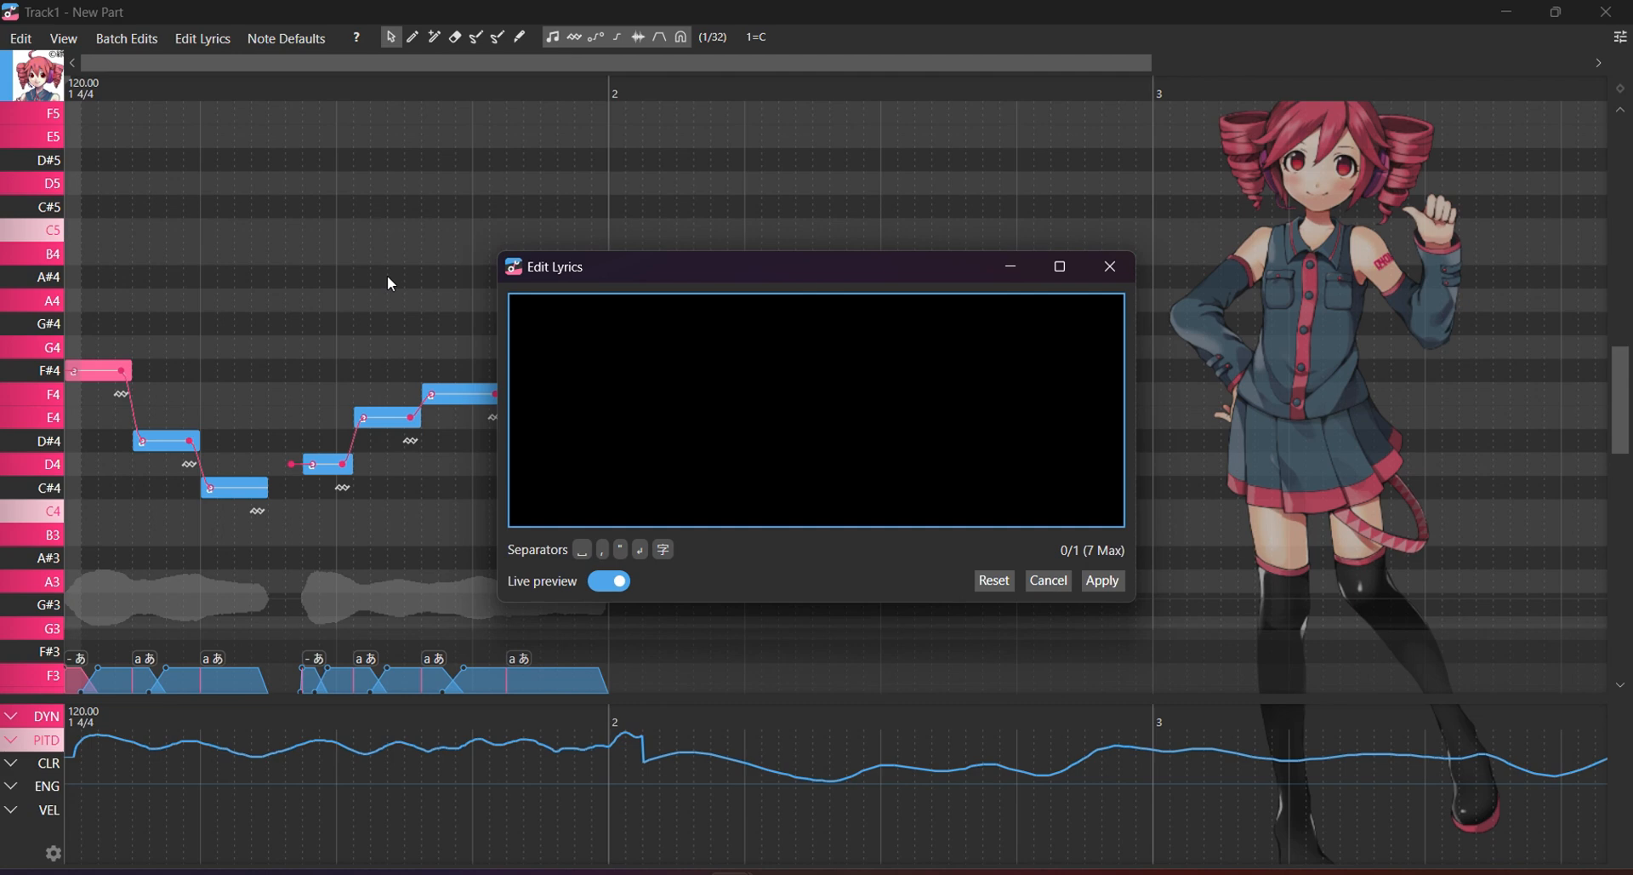
Switch to Edge's kasaneteto.jp tab and scroll through the UTAU download page.
left_click(591, 873)
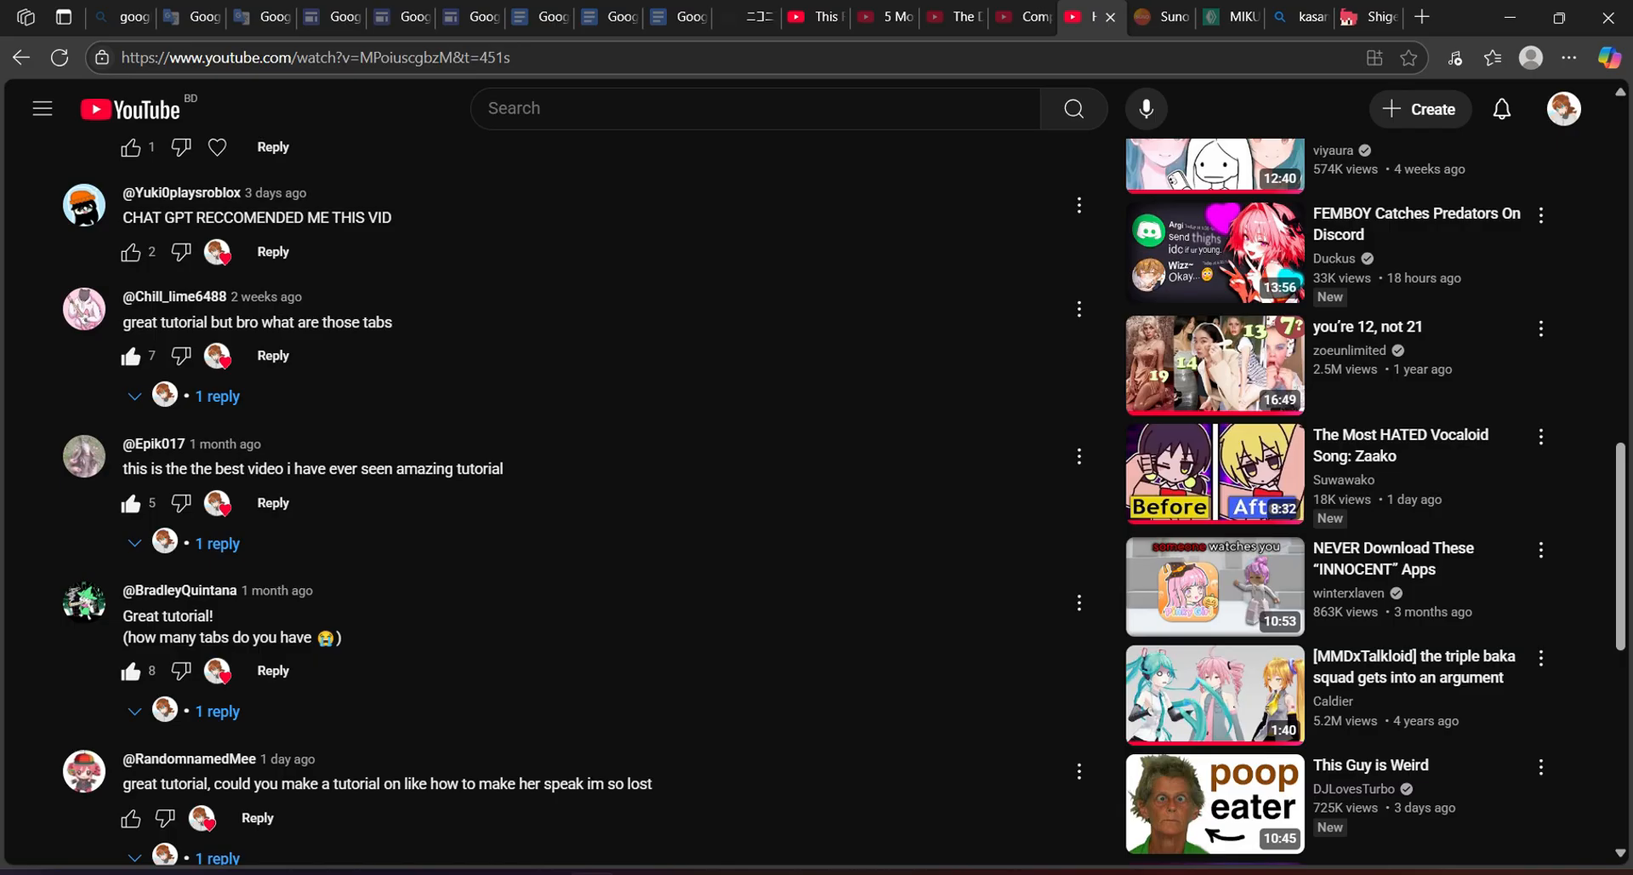
left_click(1402, 22)
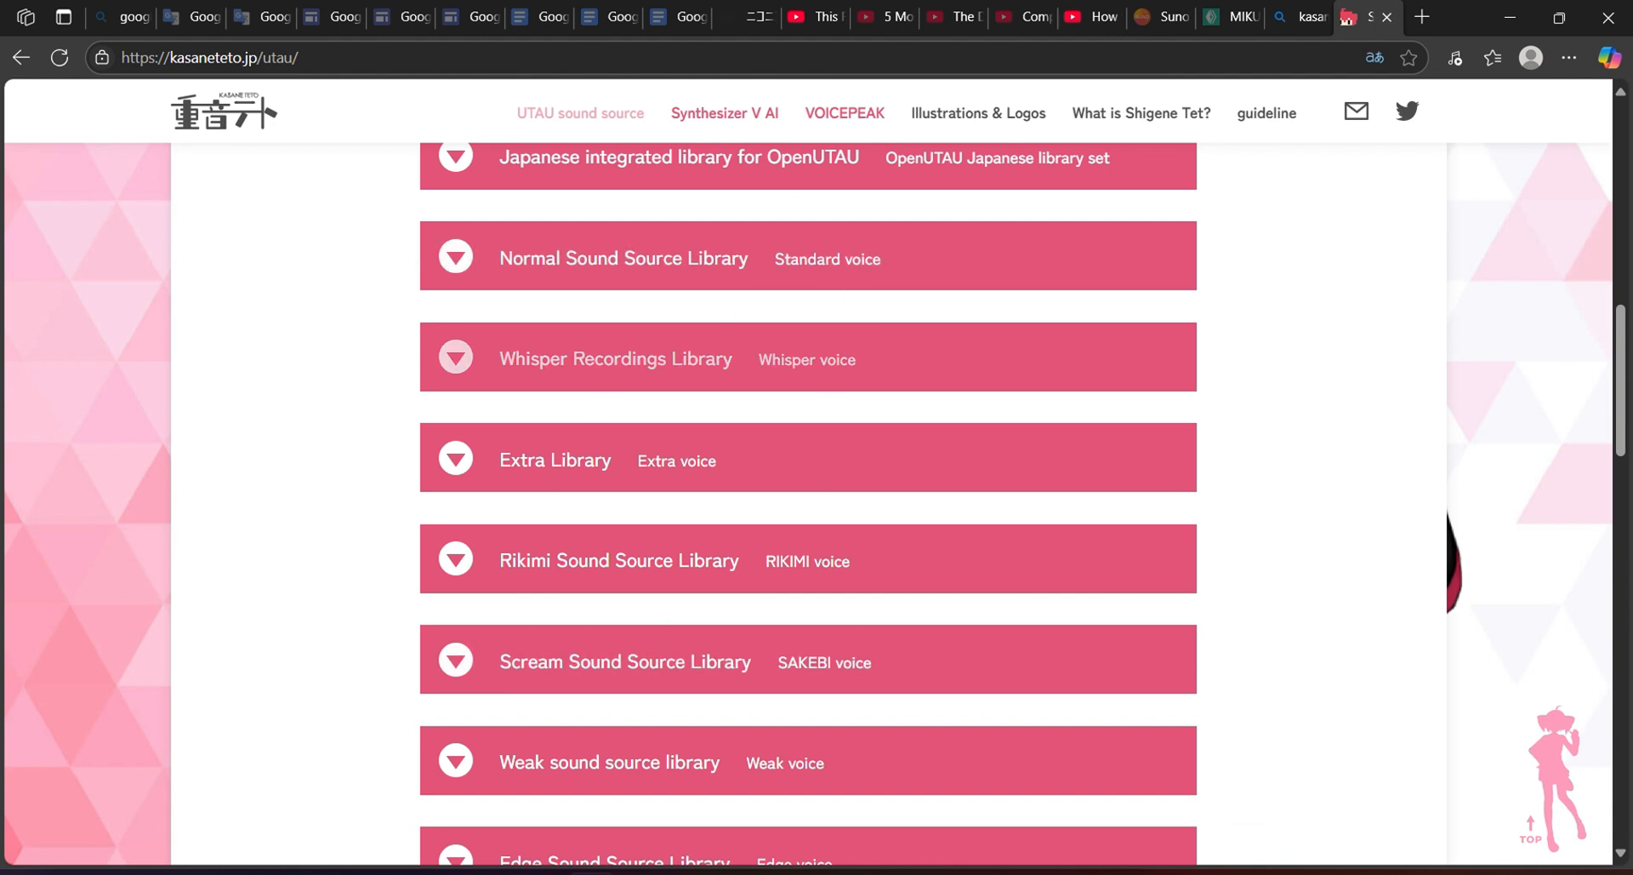
scroll(828, 379, "down", 1)
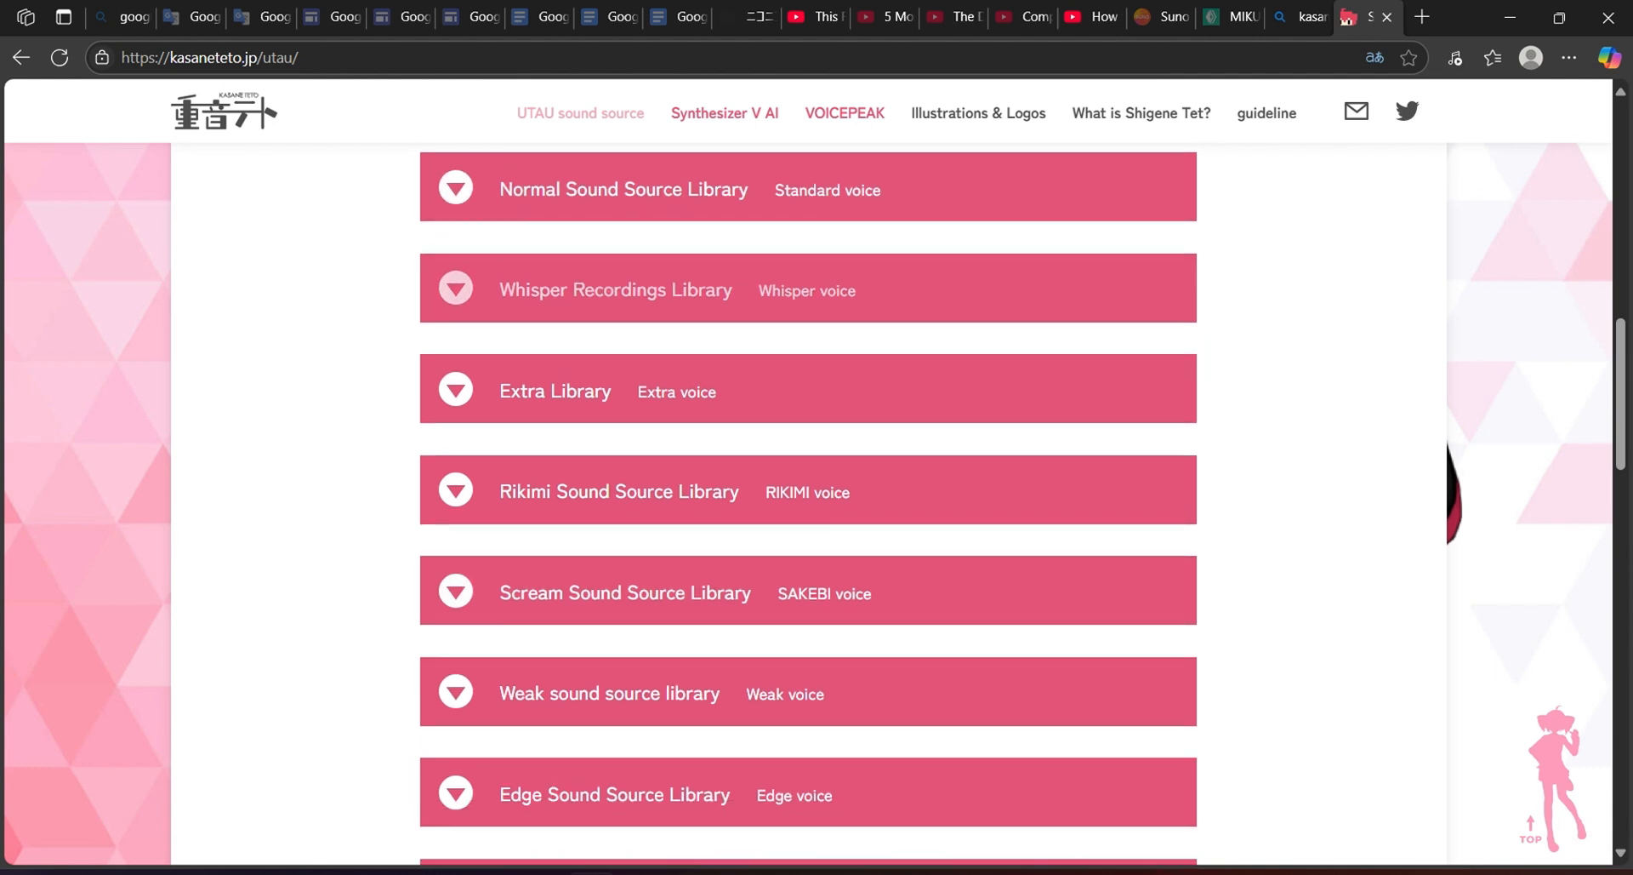
scroll(808, 510, "up", 2)
scroll(808, 502, "up", 2)
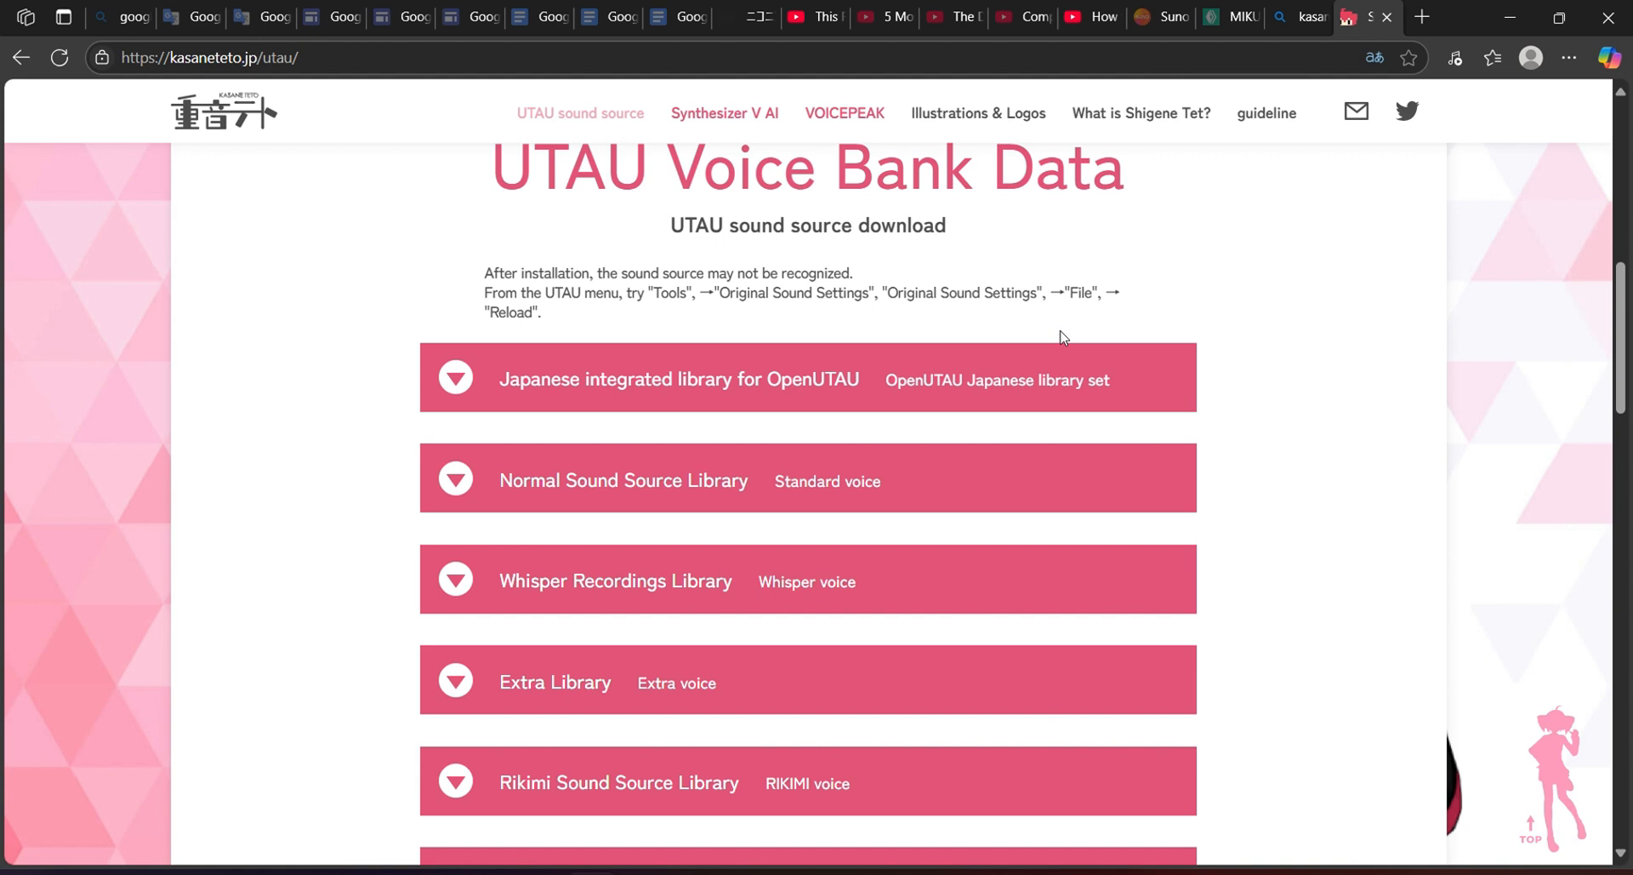
scroll(1062, 337, "down", 7)
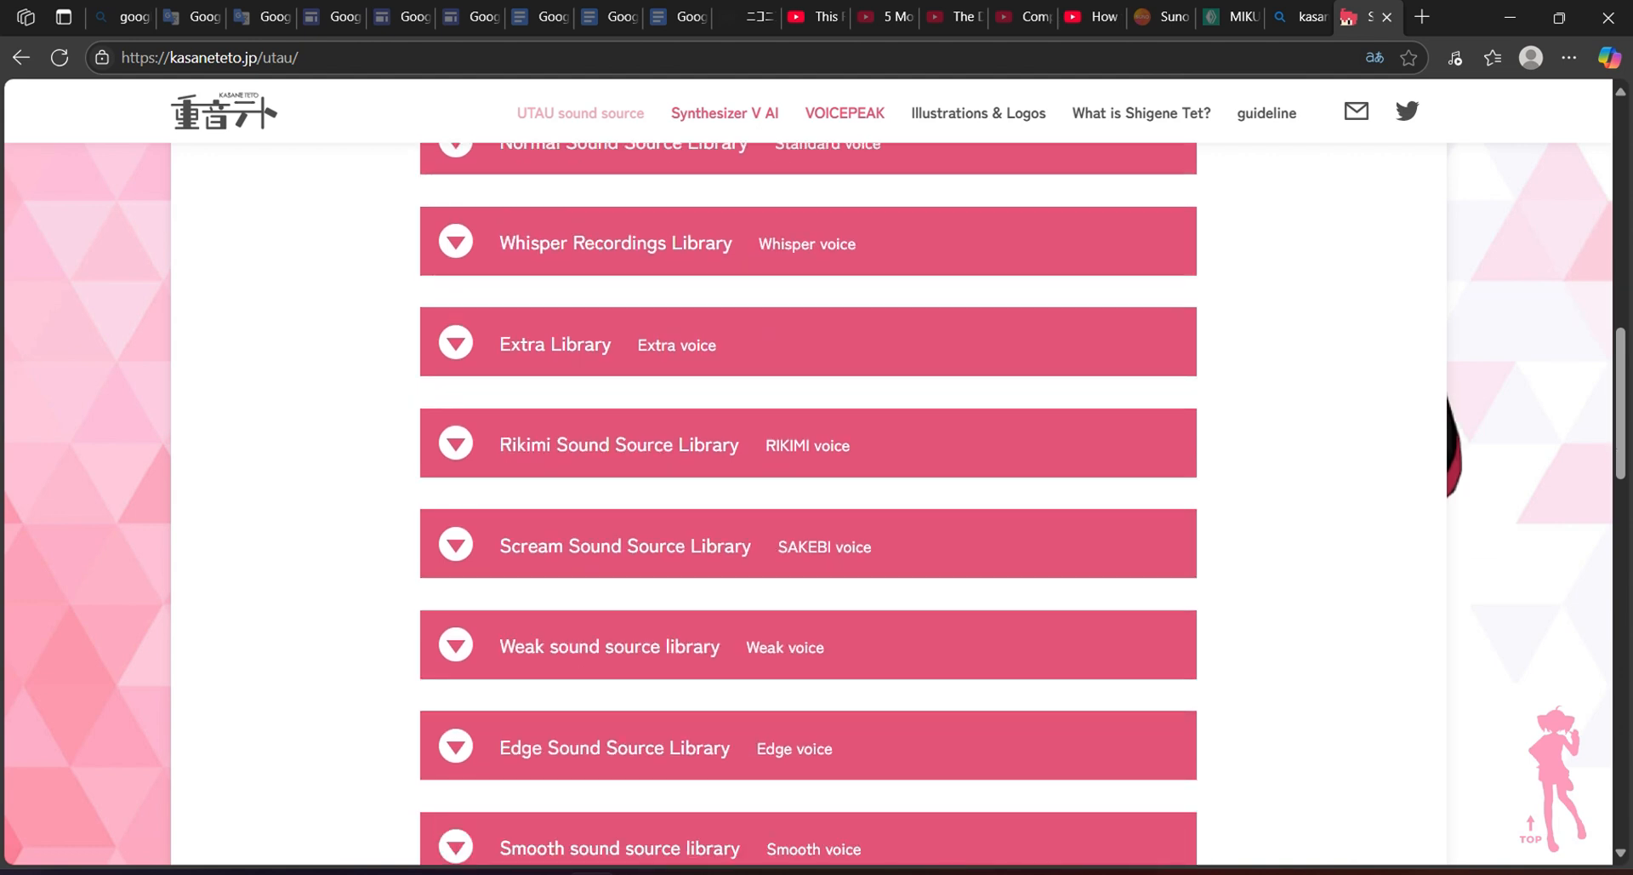
scroll(808, 481, "down", 3)
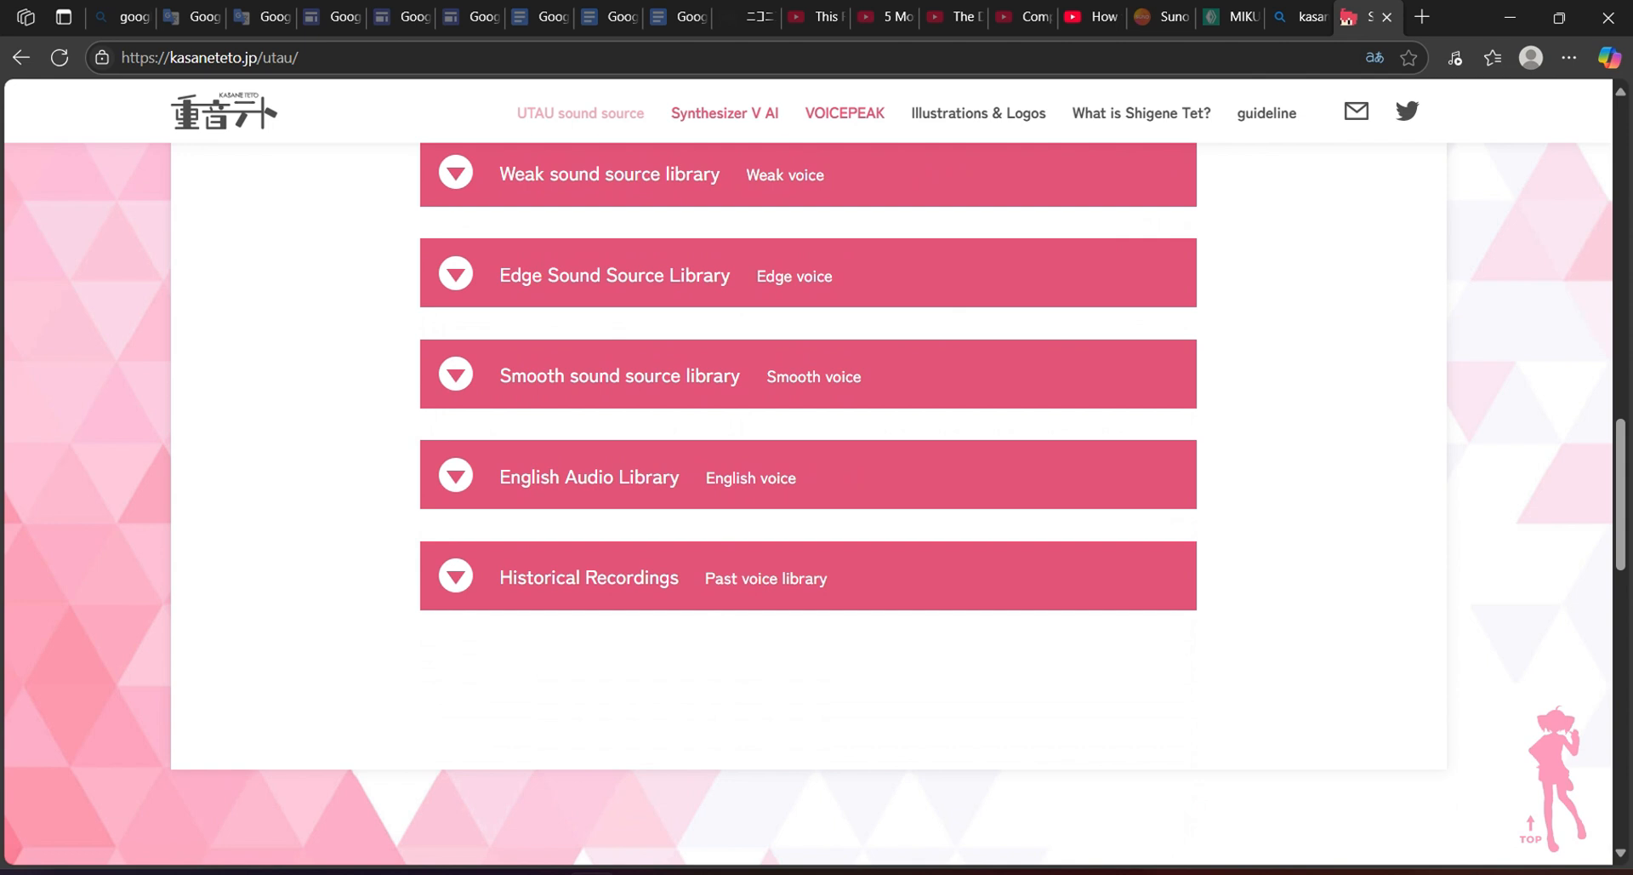
Expand the English Audio Library section, highlight the CVVC recording note, then return to OpenUtau's lyrics editor.
left_click(457, 491)
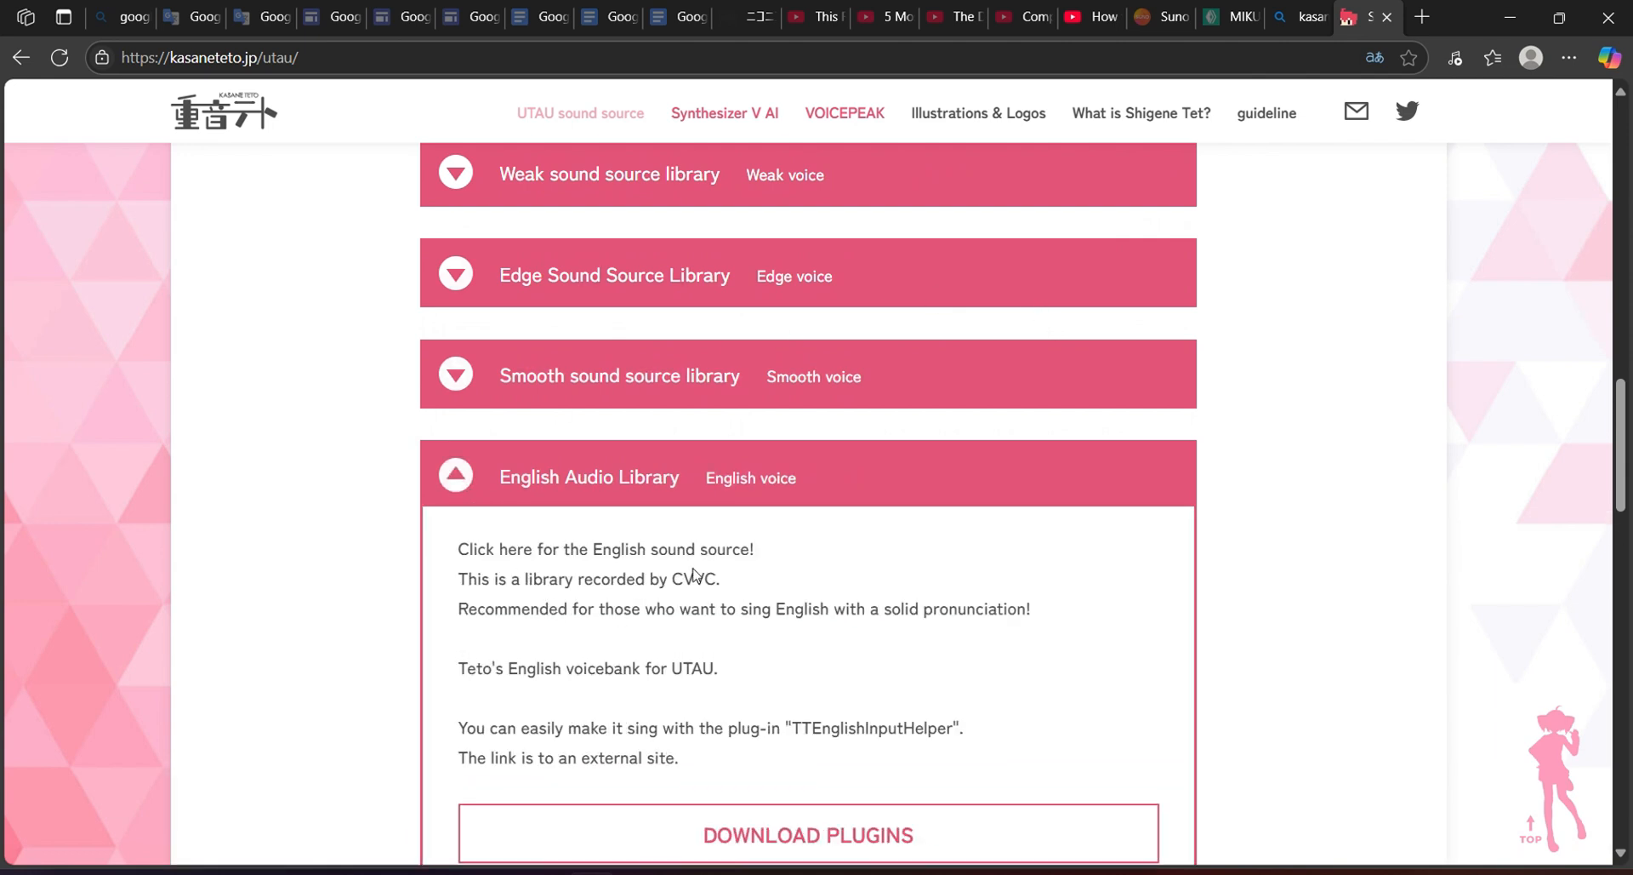
left_click_drag(722, 578, 515, 566)
left_click(1010, 649)
scroll(1011, 648, "down", 4)
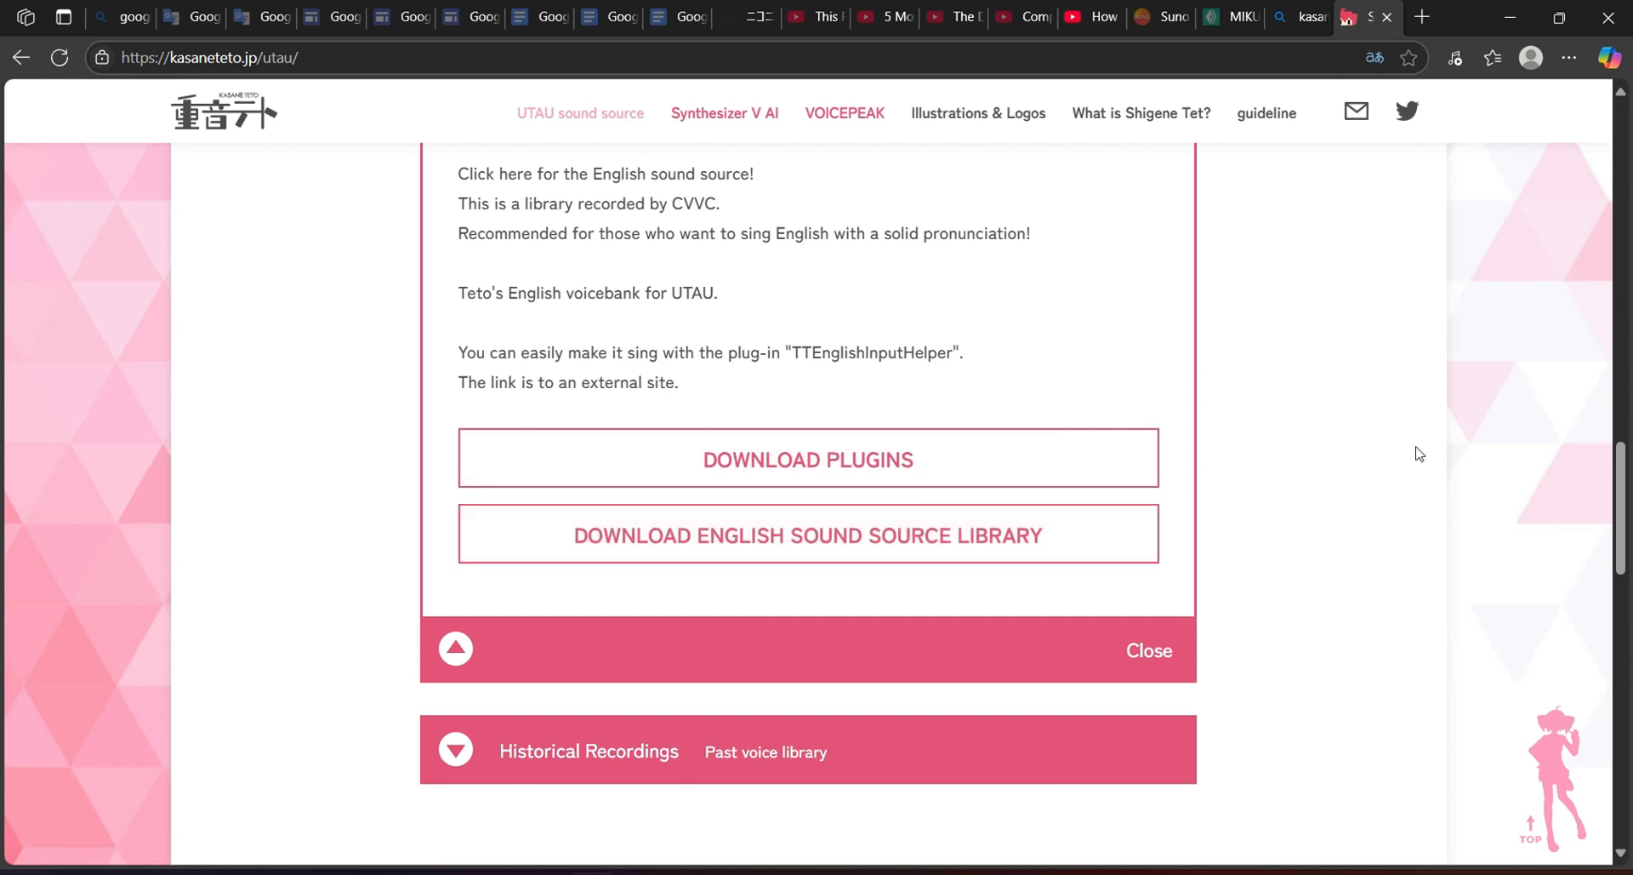
scroll(1418, 452, "up", 1)
scroll(1418, 434, "down", 1)
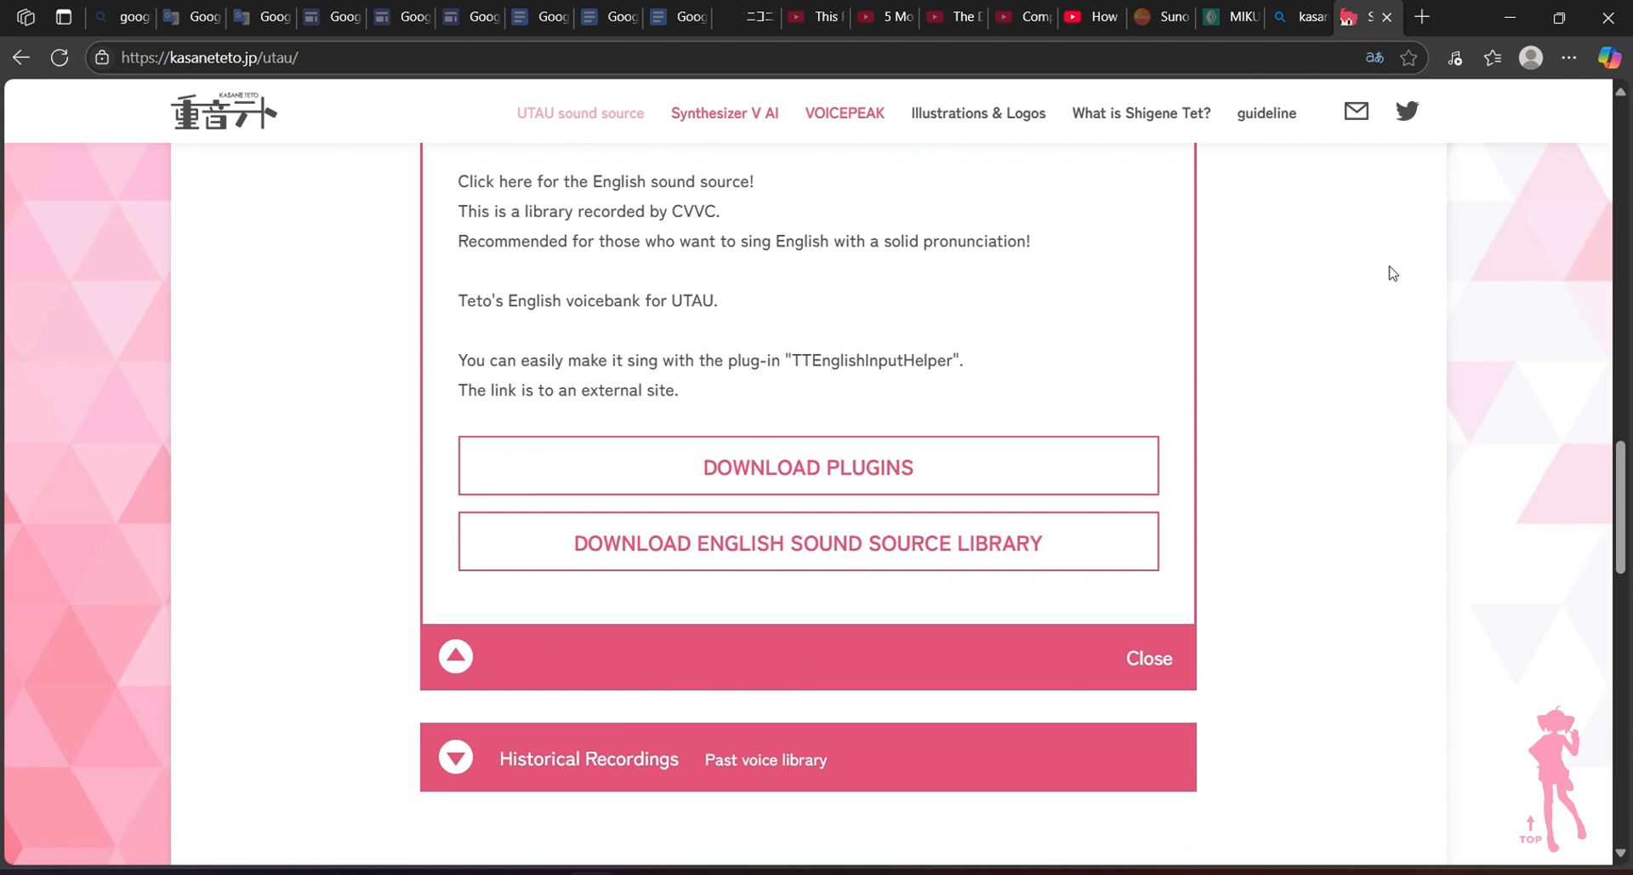
mouse_move(731, 872)
left_click(961, 787)
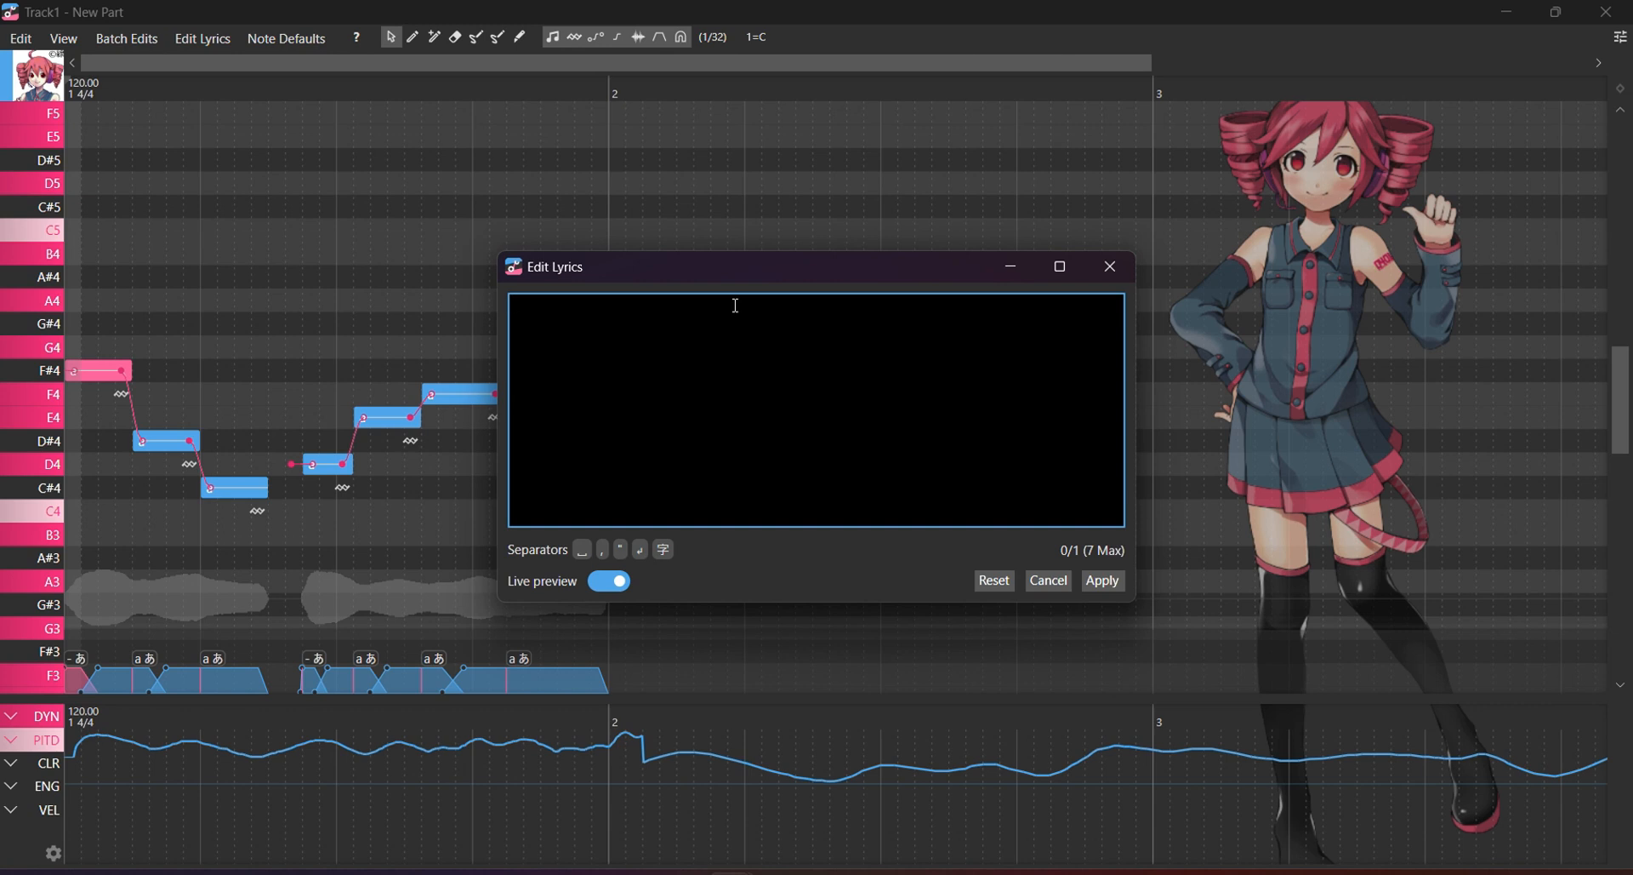
Enter 'ya ya ya ya ya ya ya' in the lyrics box and apply it to the notes.
type("ya ya ya ya")
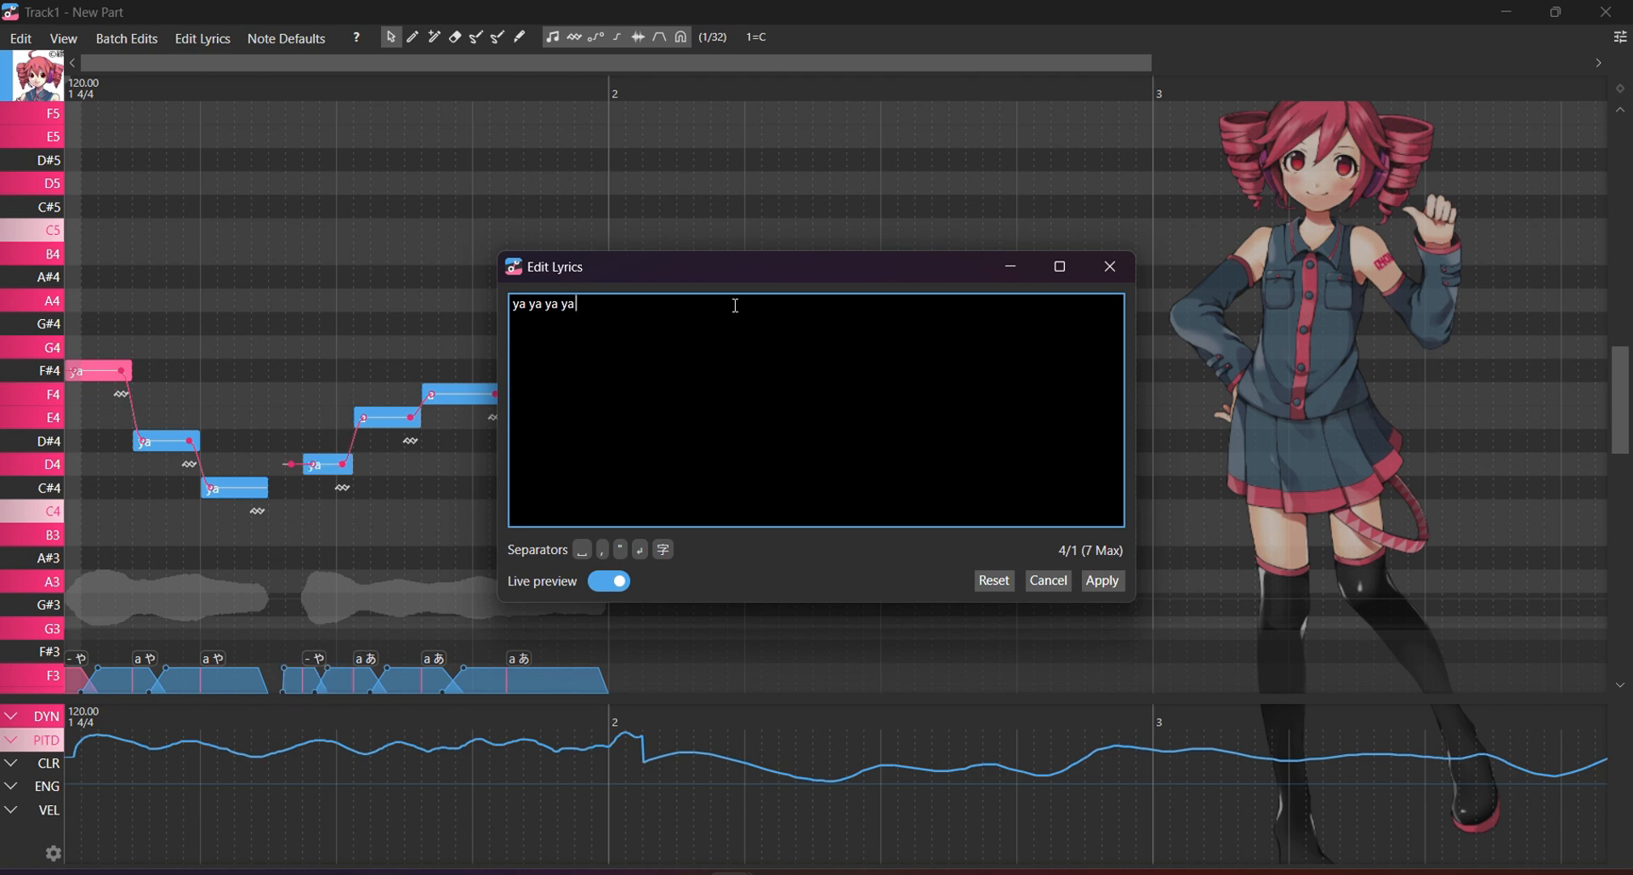
type(" ya ya ya")
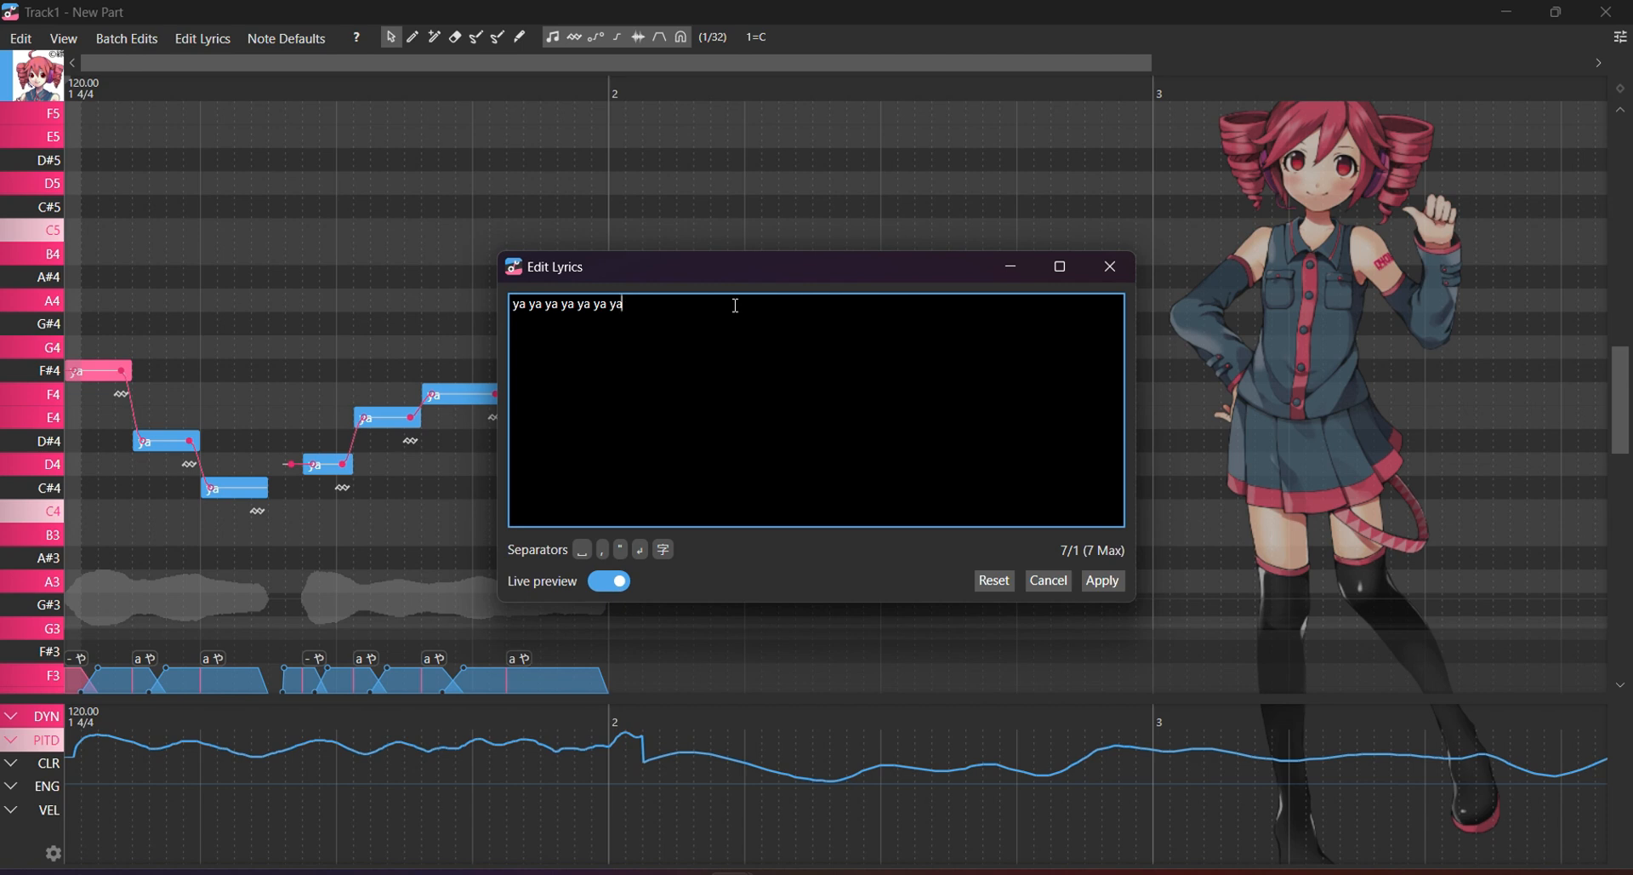
left_click(1102, 580)
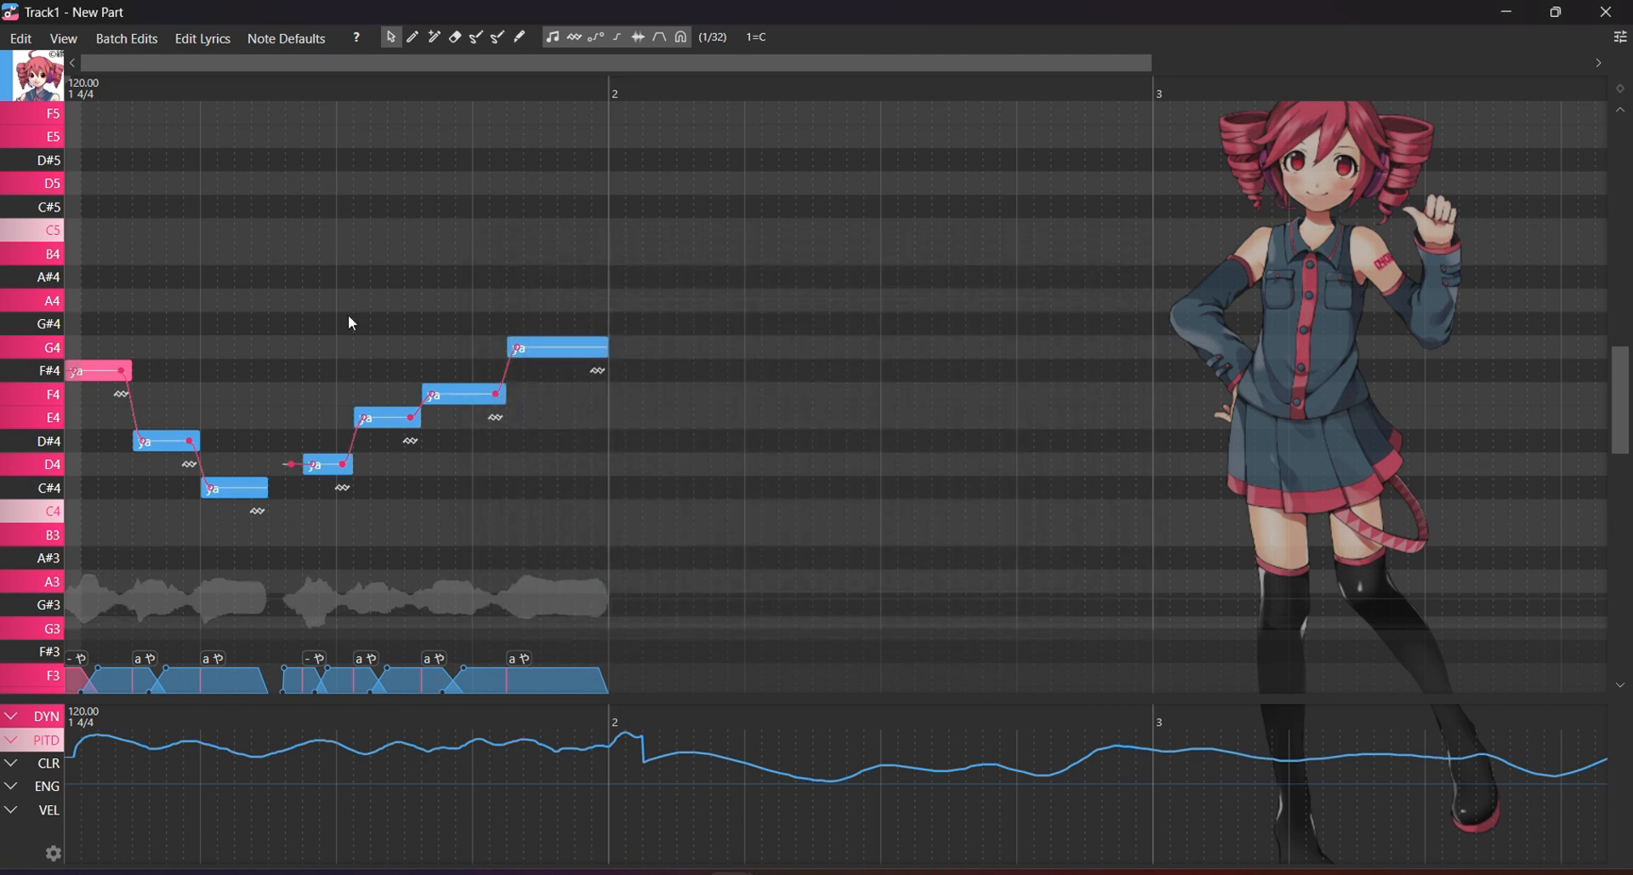
Play the melody, delete the F4 note, and slide G4 left to follow E4.
key("space")
left_click(453, 396)
key("Delete")
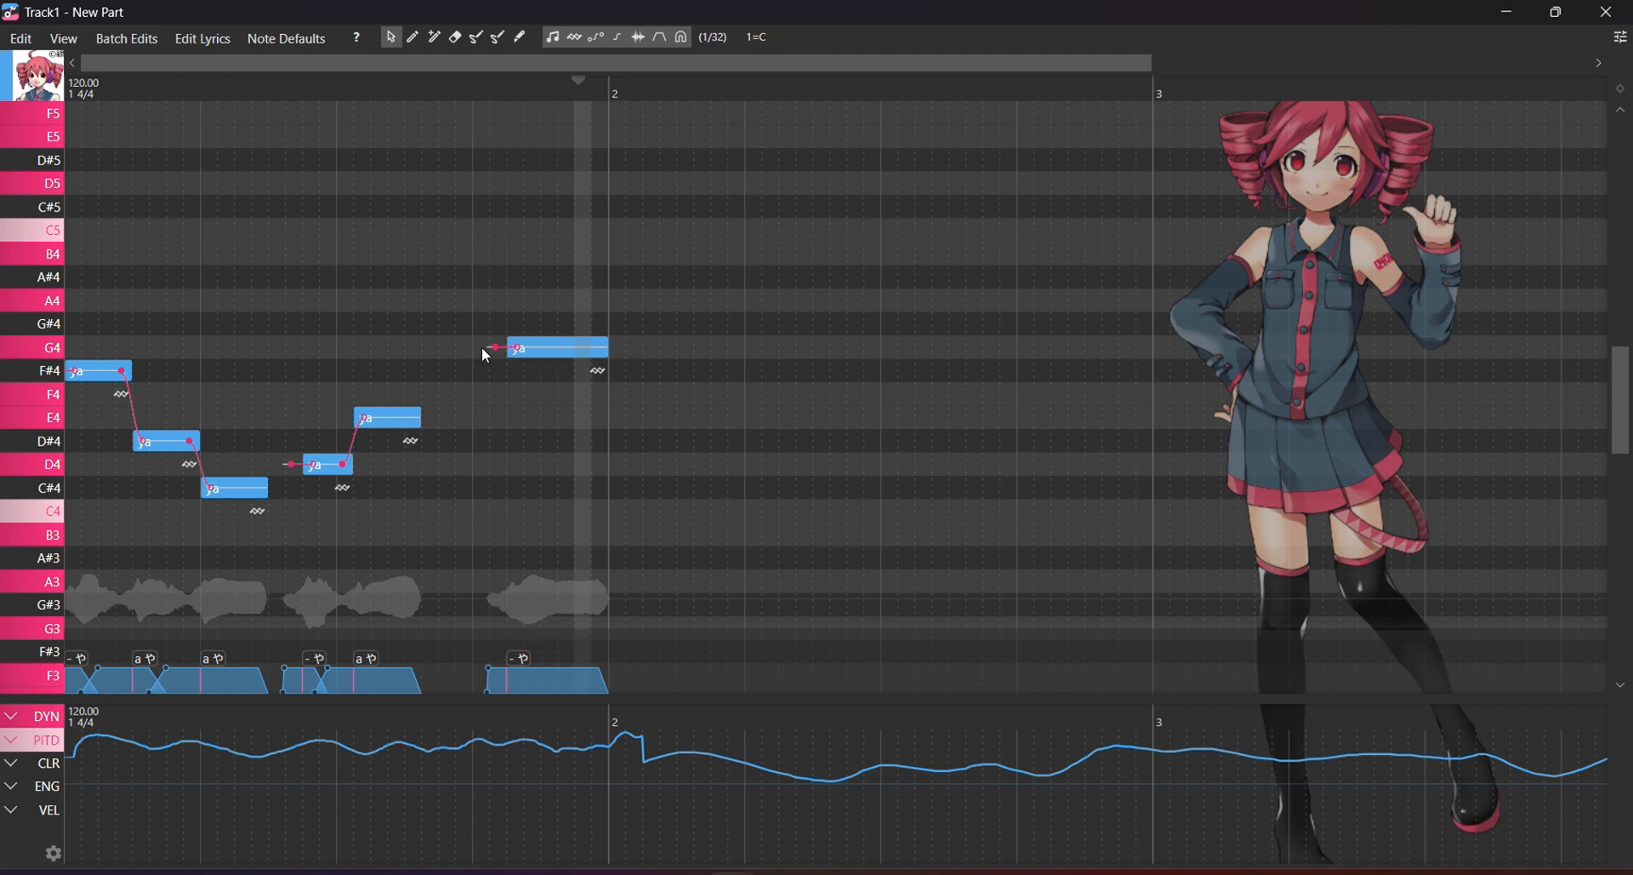
left_click_drag(515, 348, 429, 348)
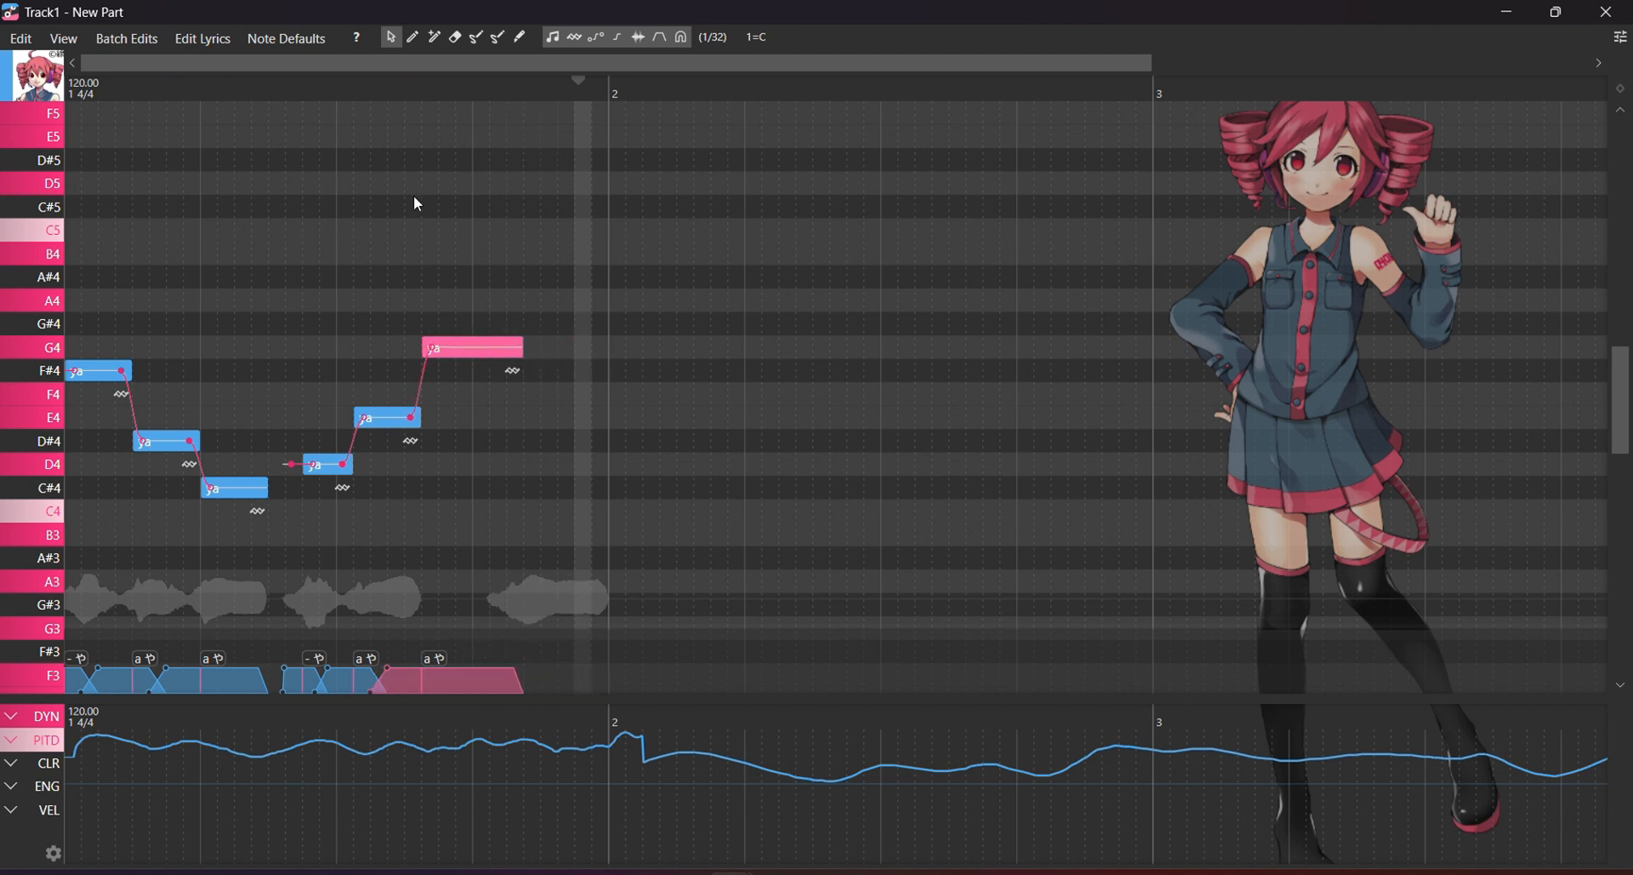
left_click_drag(248, 94, 1, 103)
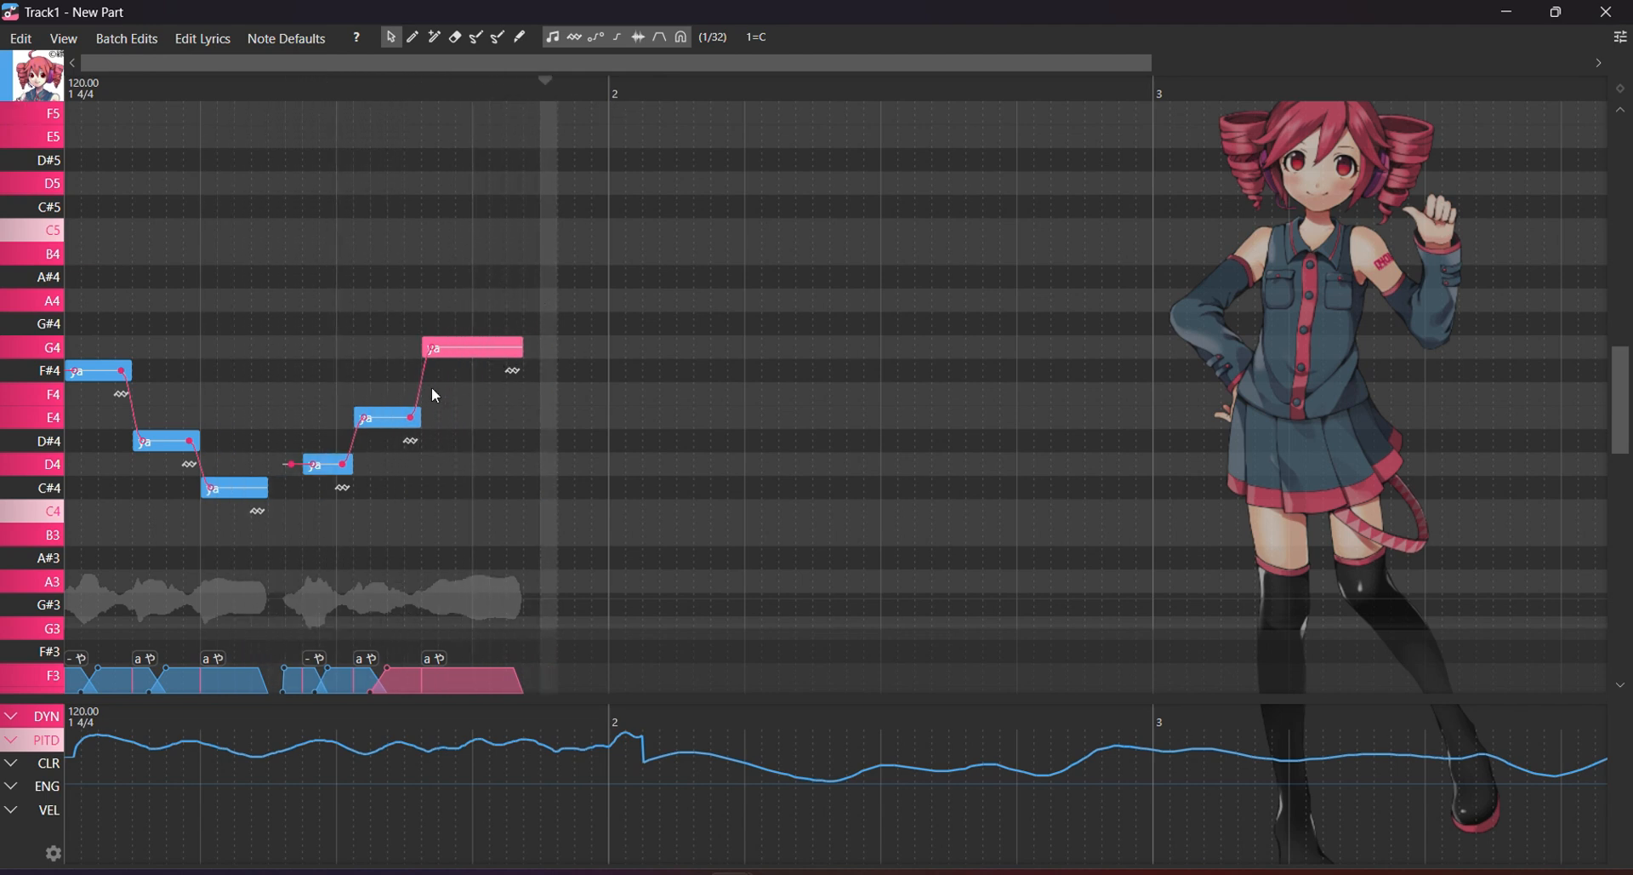
Test pitch edits by raising E4 to F4 and back, then reset the playhead to the start.
left_click(411, 40)
left_click(390, 37)
mouse_move(398, 424)
left_mouse_down()
mouse_move(384, 401)
mouse_move(398, 402)
left_mouse_up()
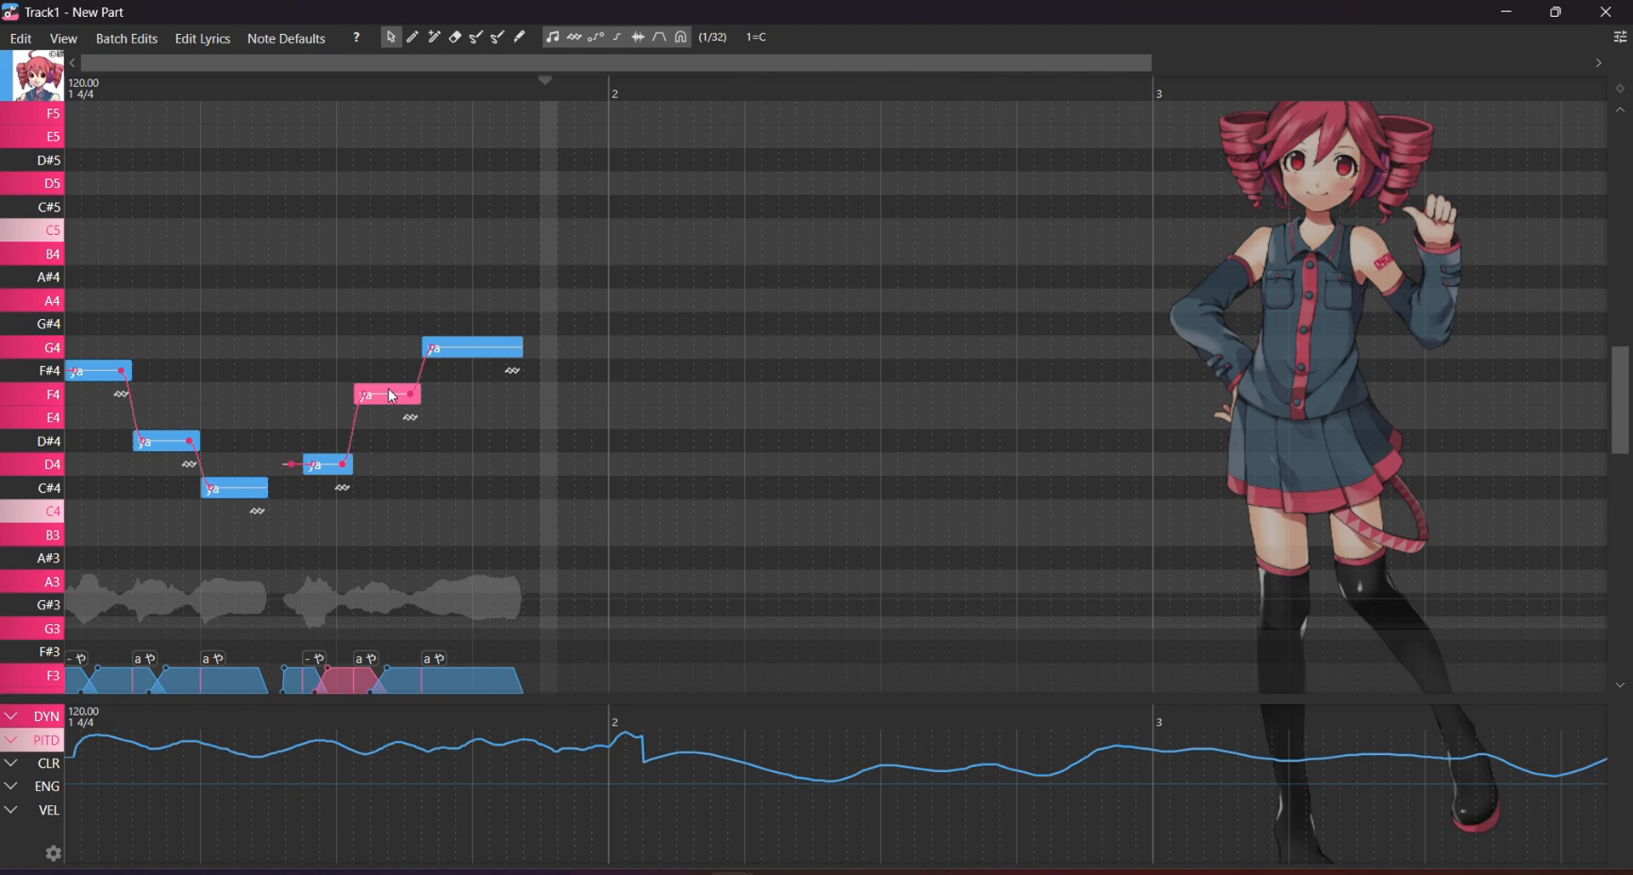
left_click_drag(382, 401, 385, 422)
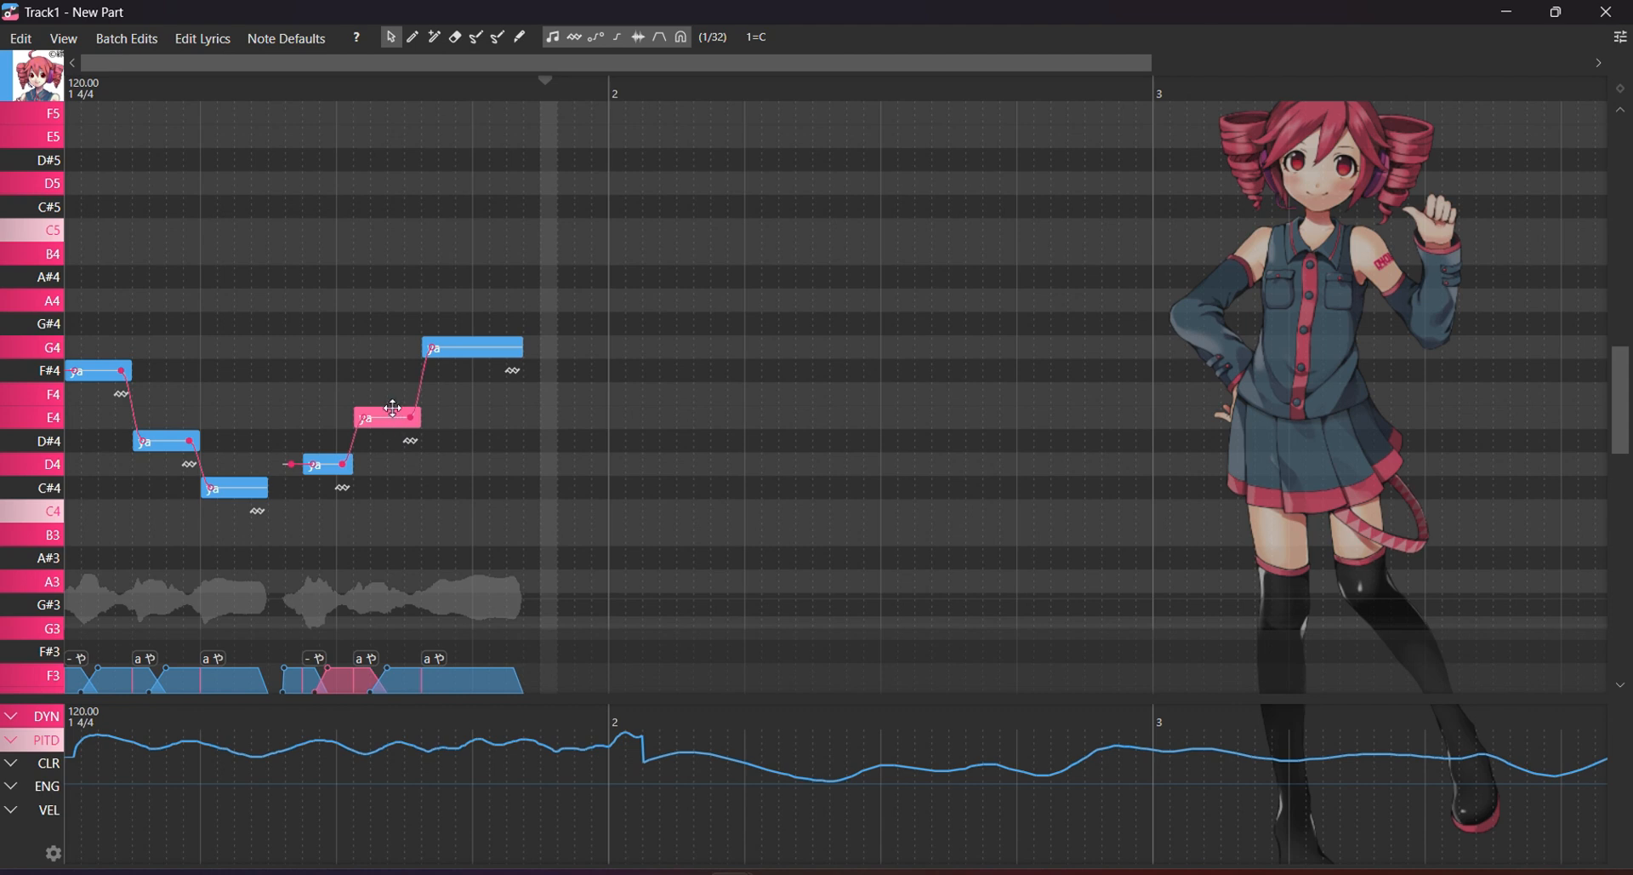
left_click_drag(396, 422, 398, 400)
mouse_move(472, 356)
left_mouse_down()
mouse_move(475, 306)
mouse_move(482, 341)
left_mouse_up()
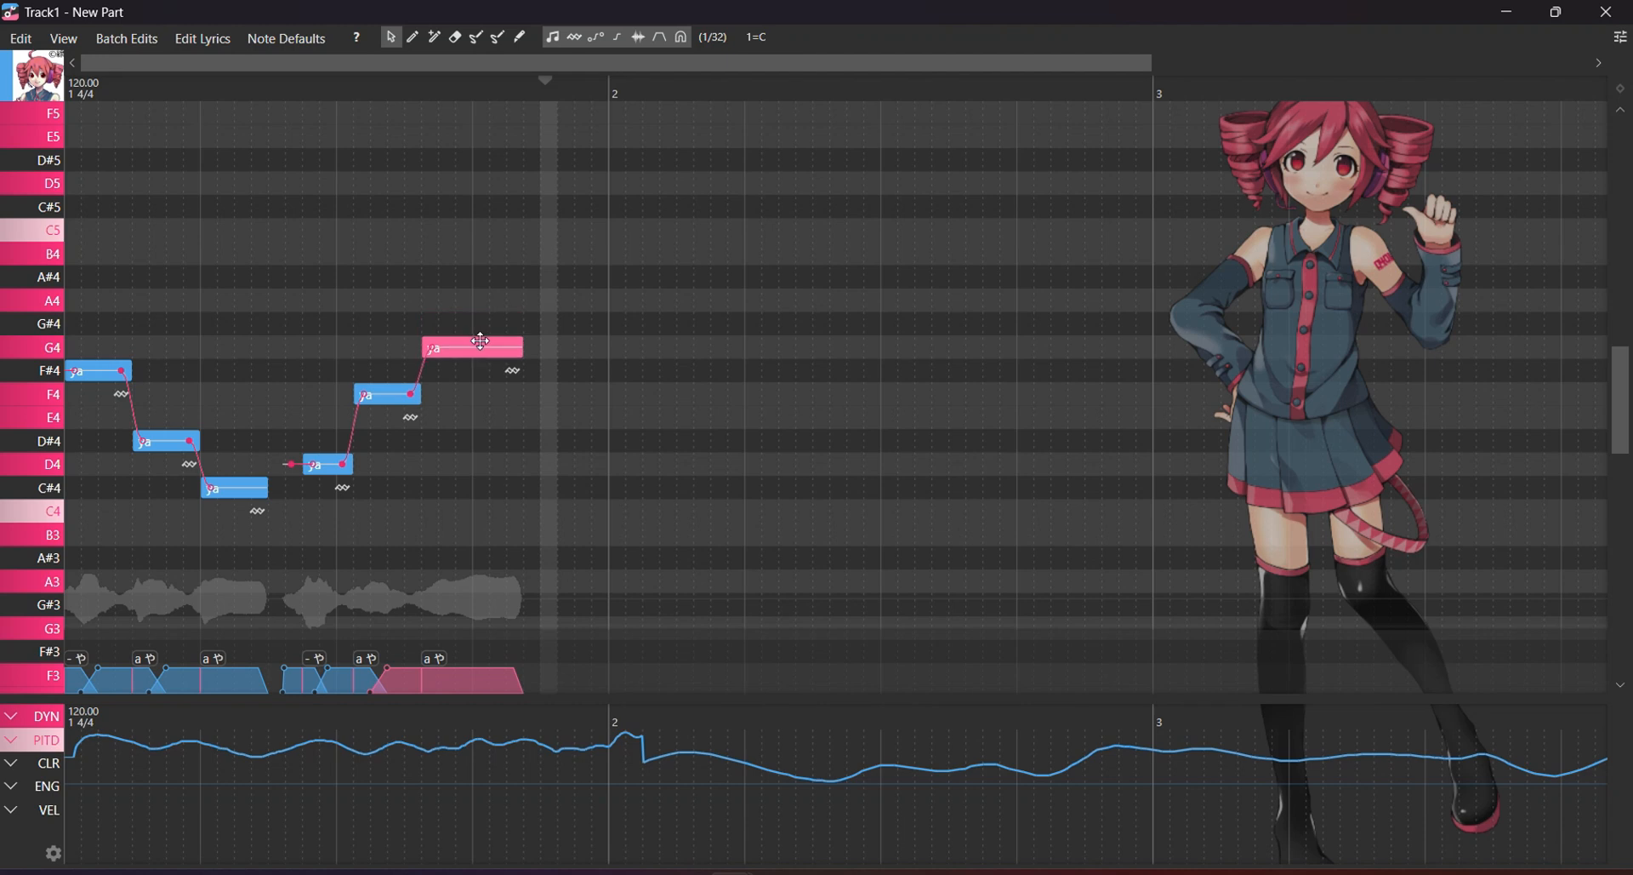
left_click_drag(392, 396, 392, 420)
left_click_drag(286, 125, 11, 90)
left_click(126, 83)
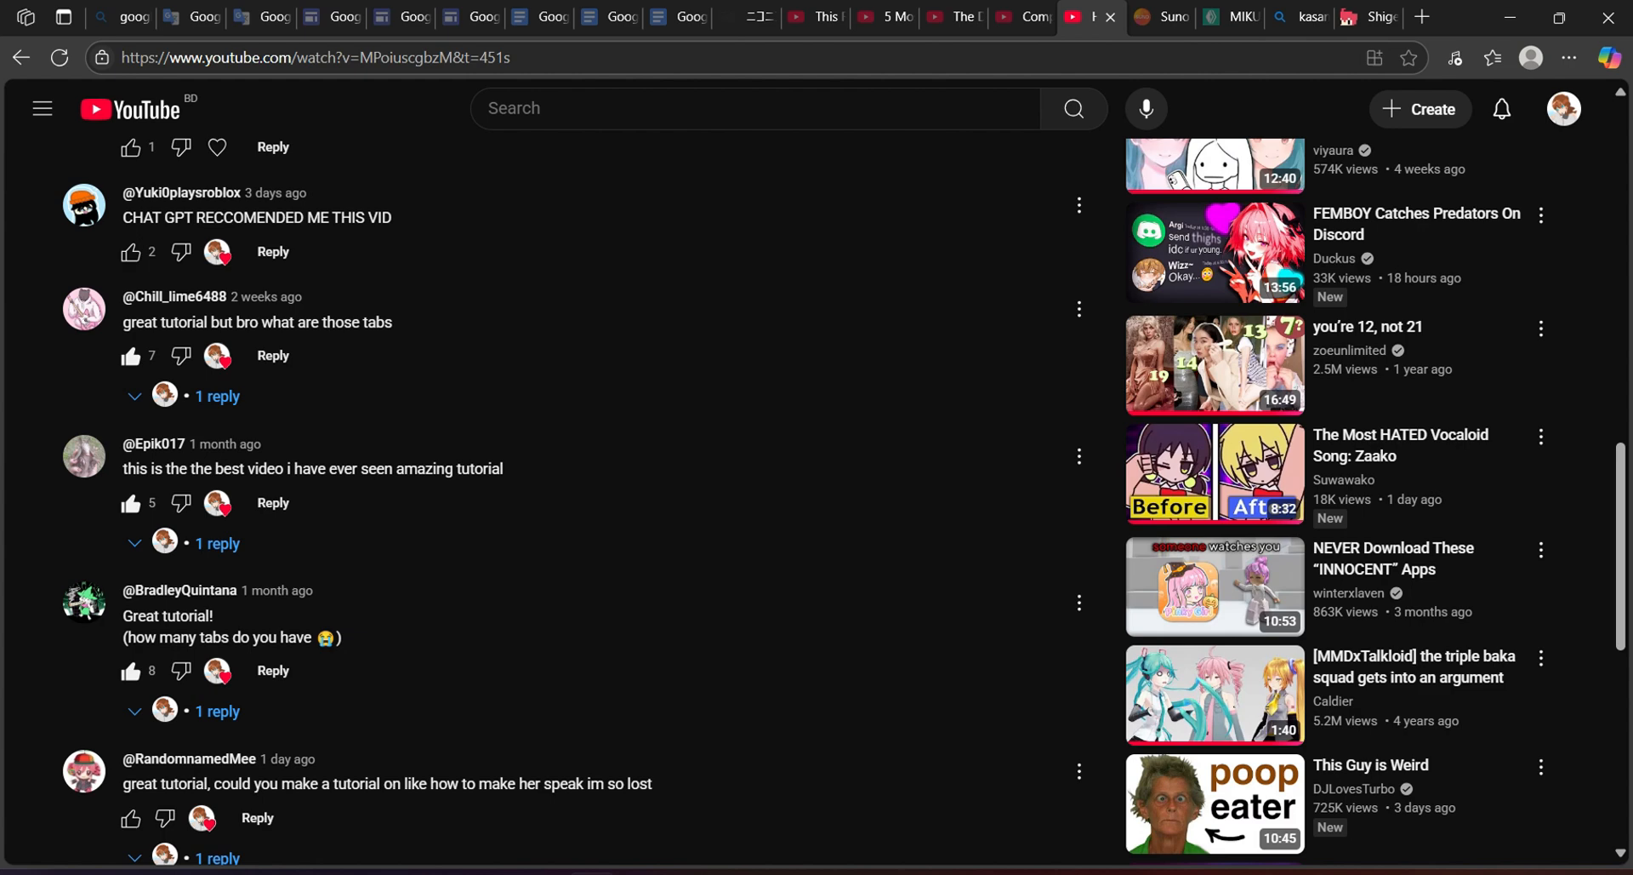
Scroll up the comments and open a reply box under 'Is this a troll video'.
scroll(817, 502, "down", 1)
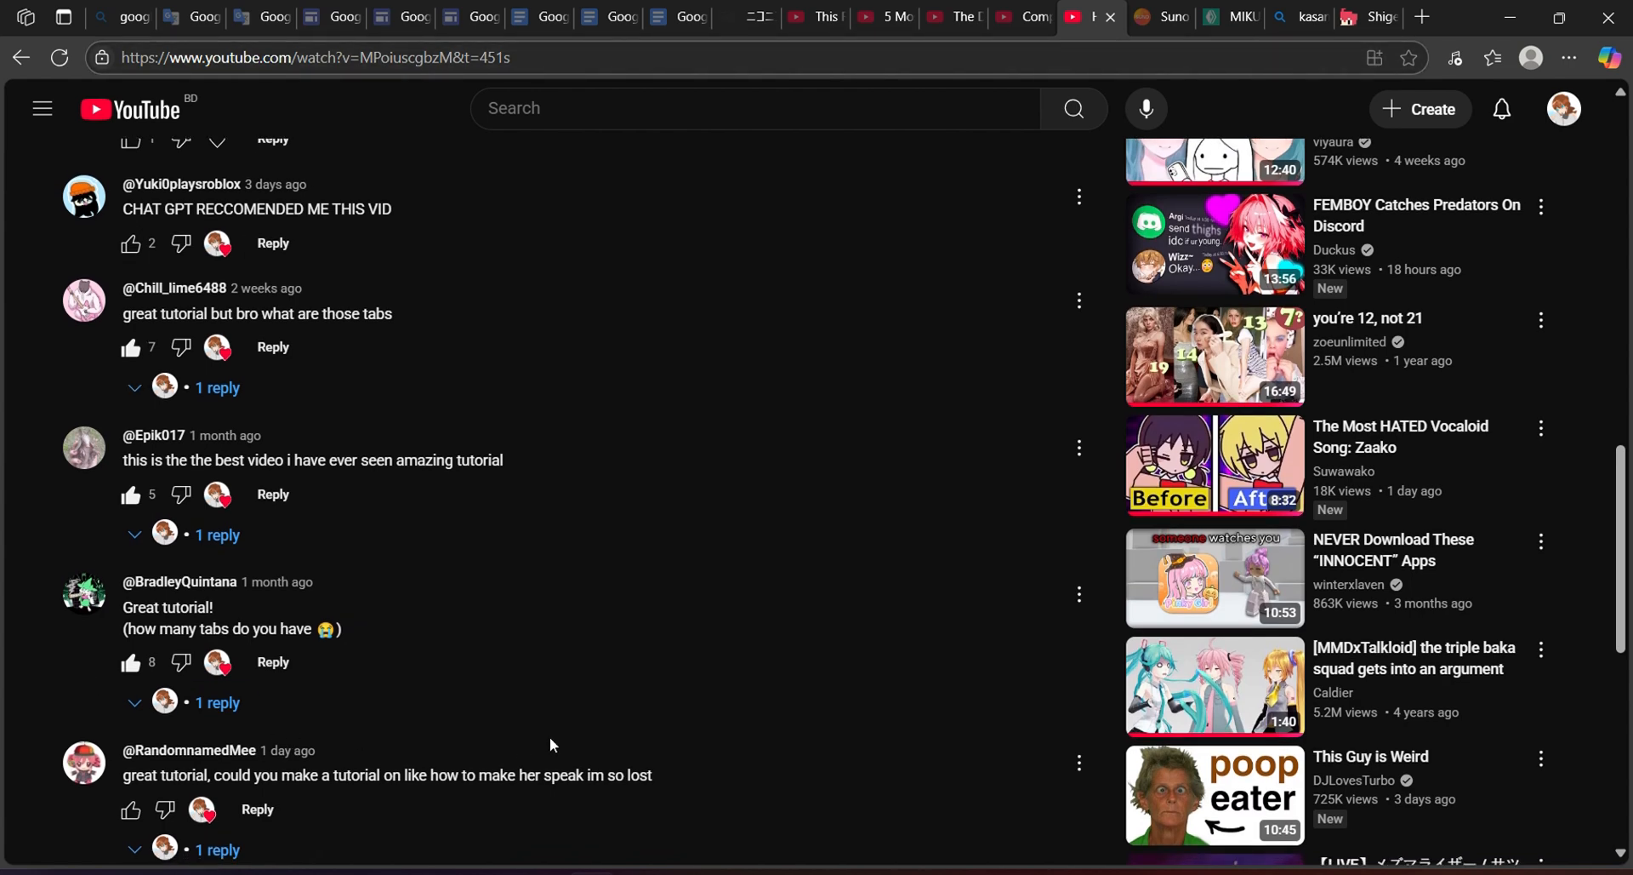
triple_click(638, 774)
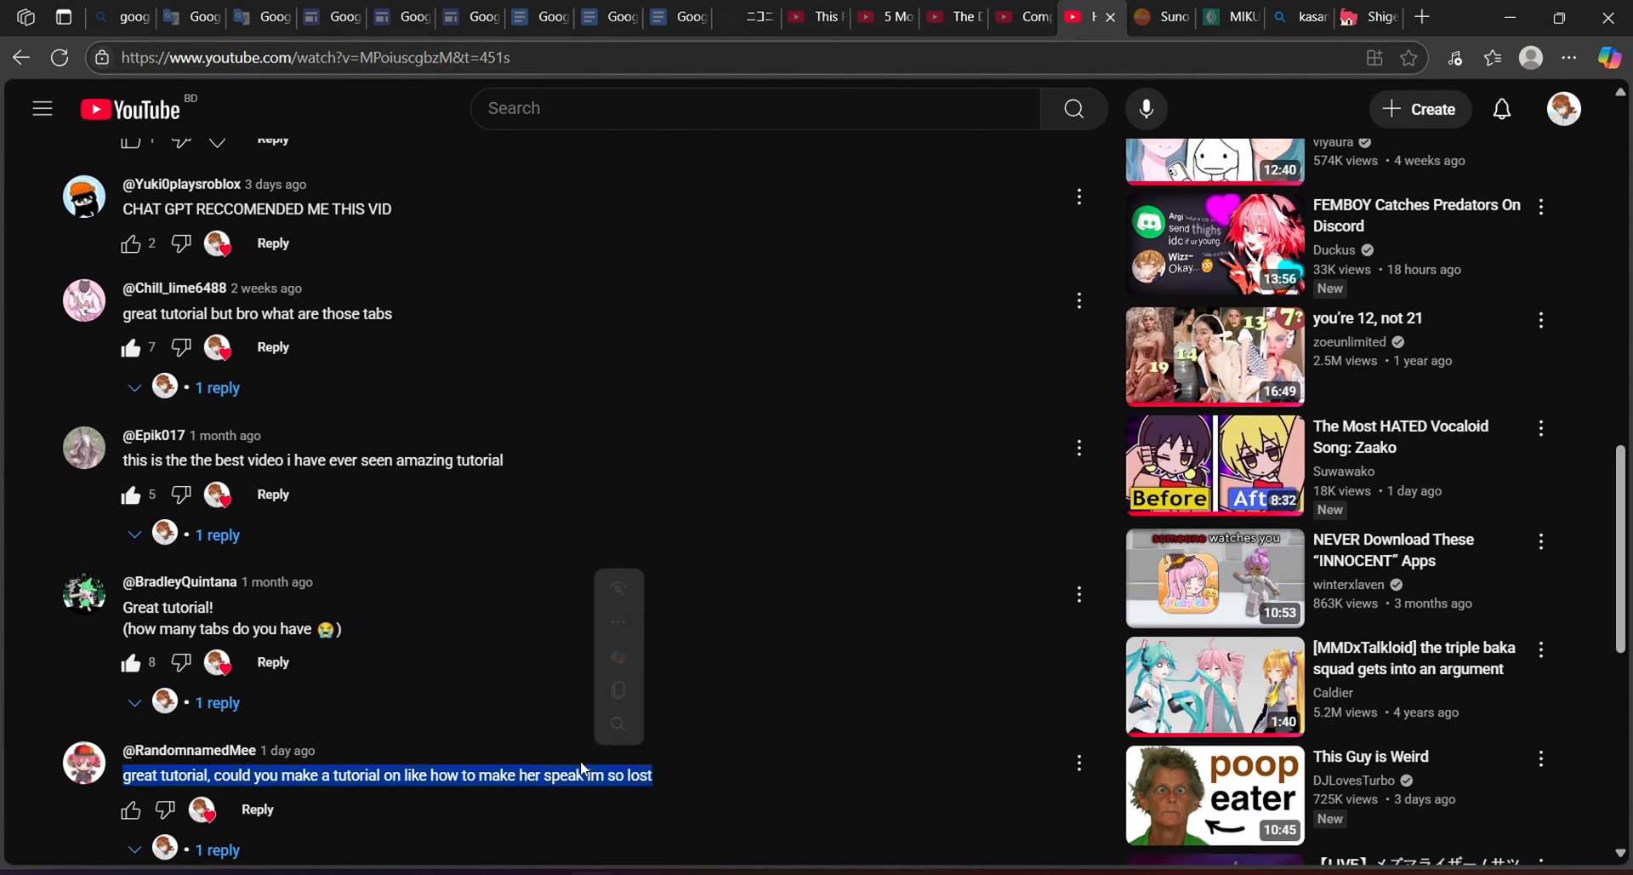
left_click(416, 723)
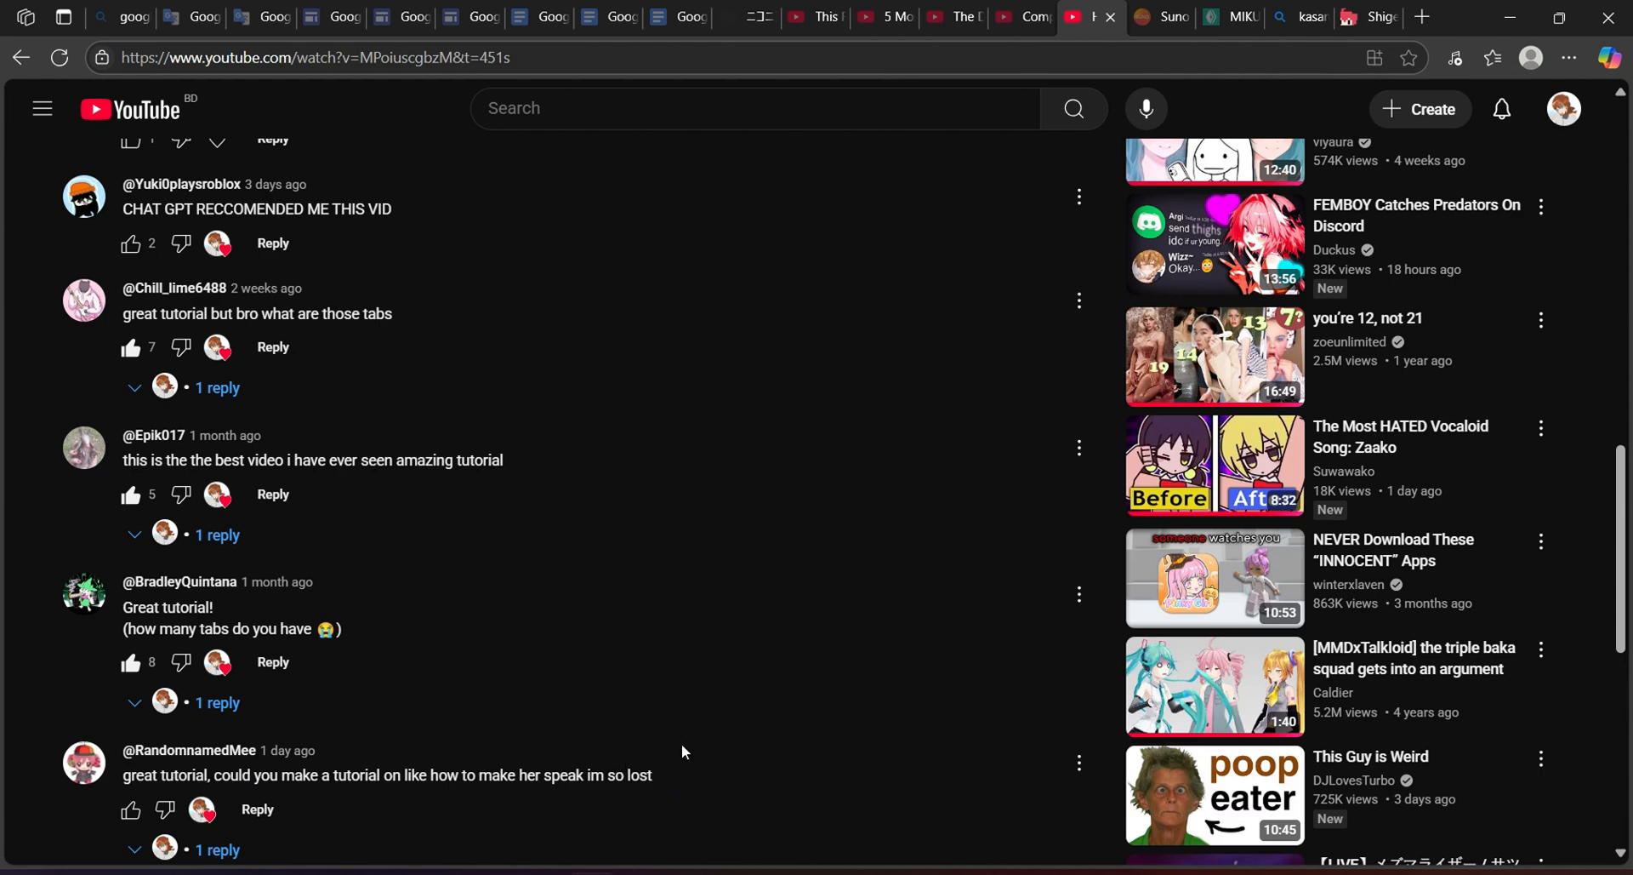
scroll(453, 349, "up", 3)
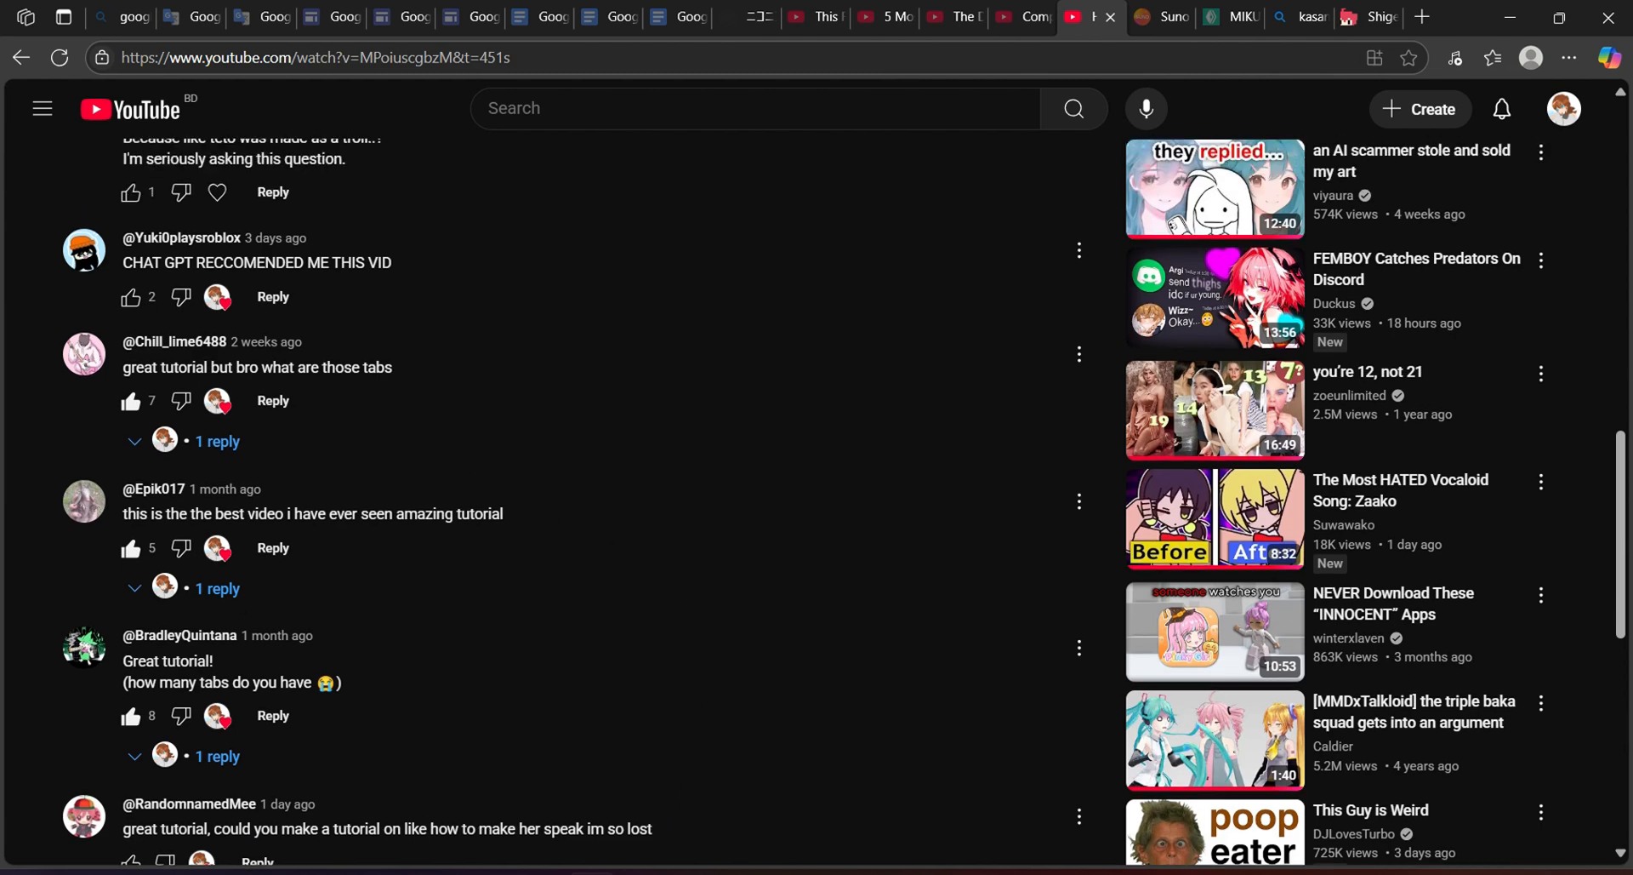
scroll(454, 349, "up", 1)
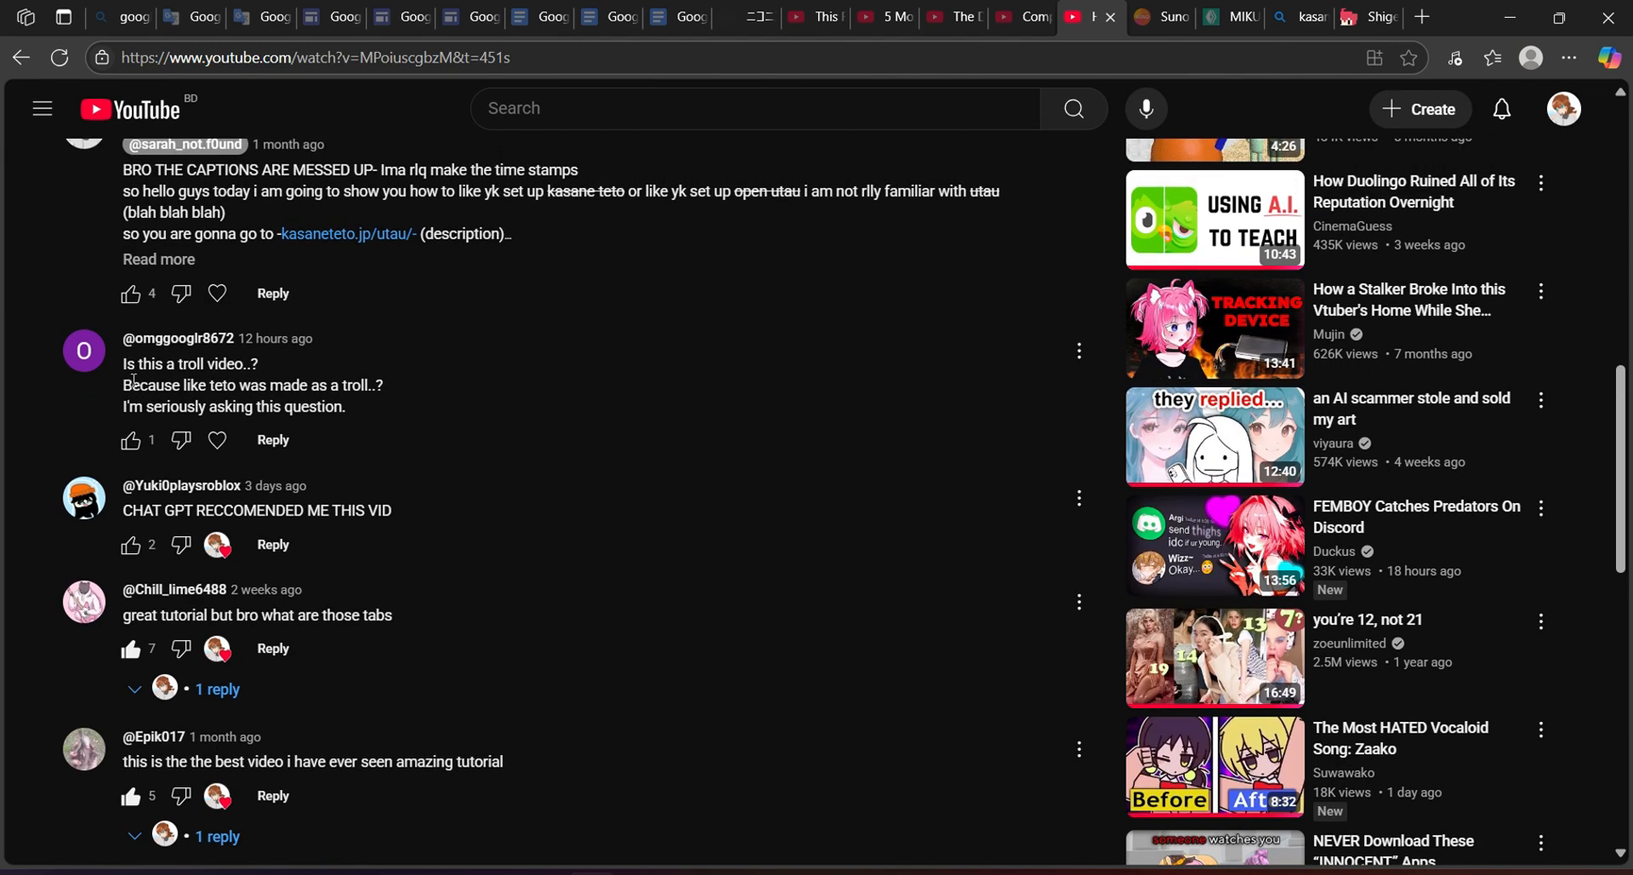
left_click(283, 439)
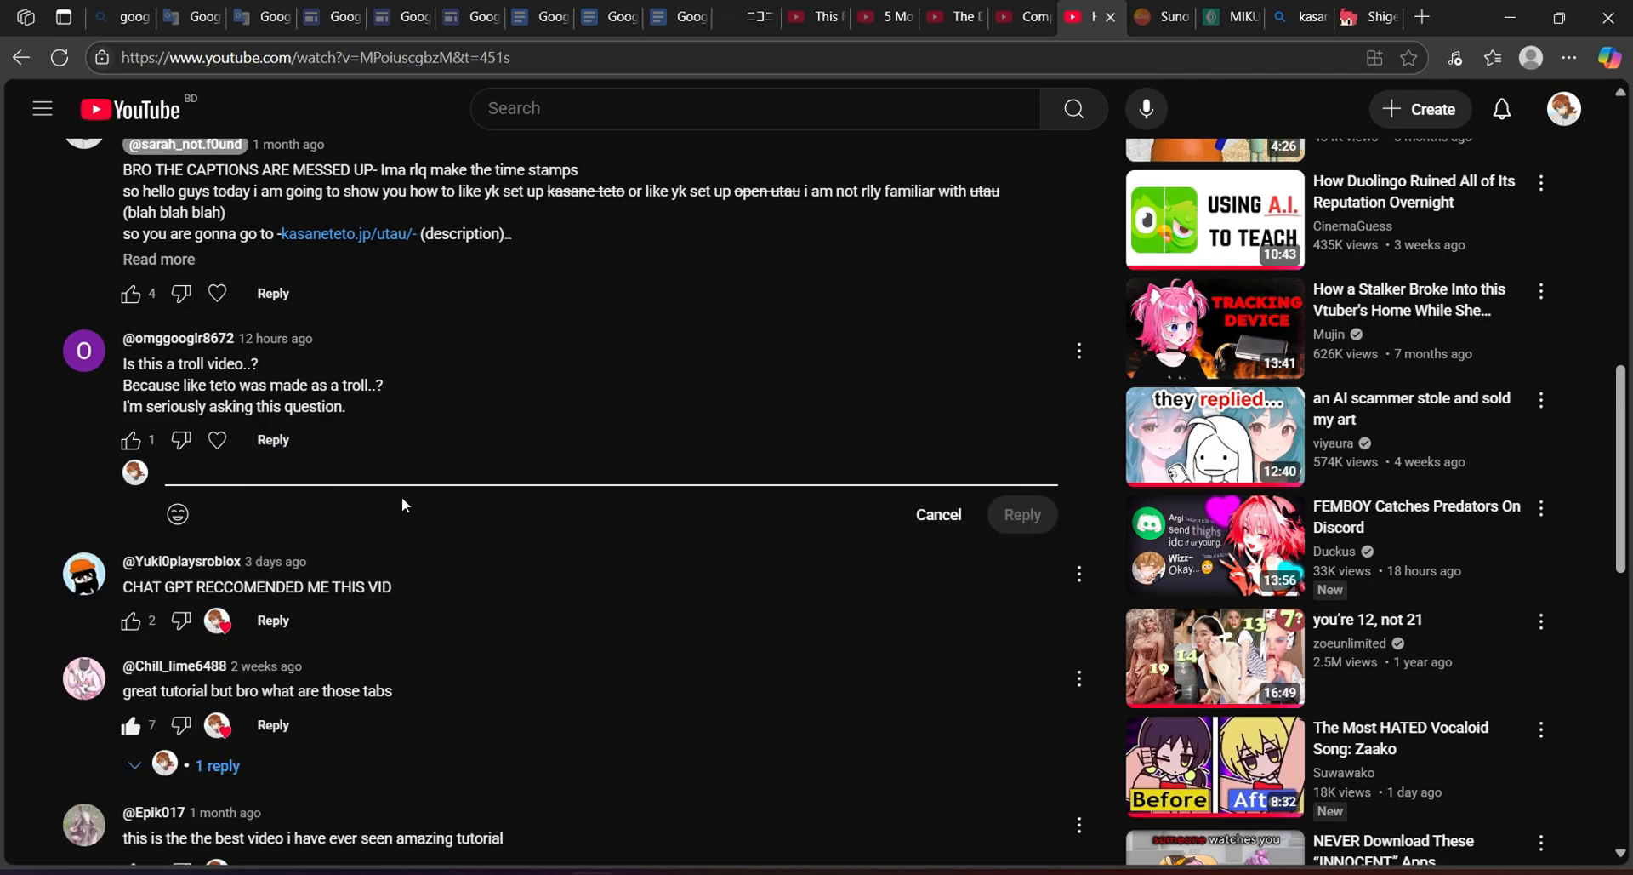
Type and post the reply "Nope, it's a tutorial lol", fixing the mistyped words first.
type("Nope, it")
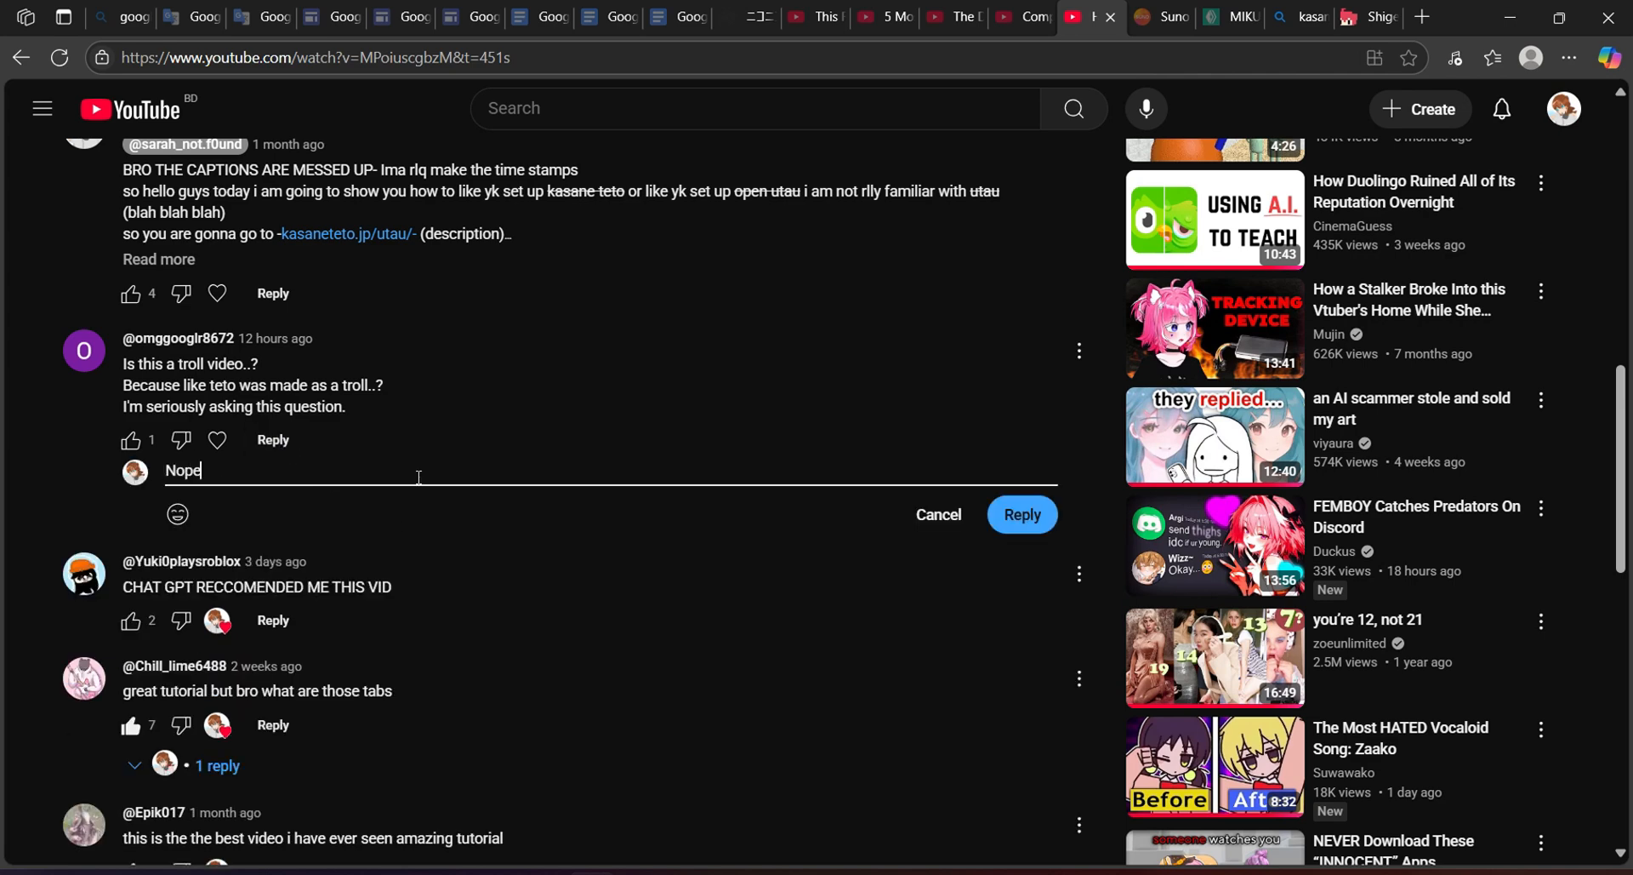
type("an tutorial")
type("on her dow")
key("ctrl+BackSpace")
key("ctrl+BackSpace")
key("ctrl+BackSpace")
type("lol.")
left_click(1021, 514)
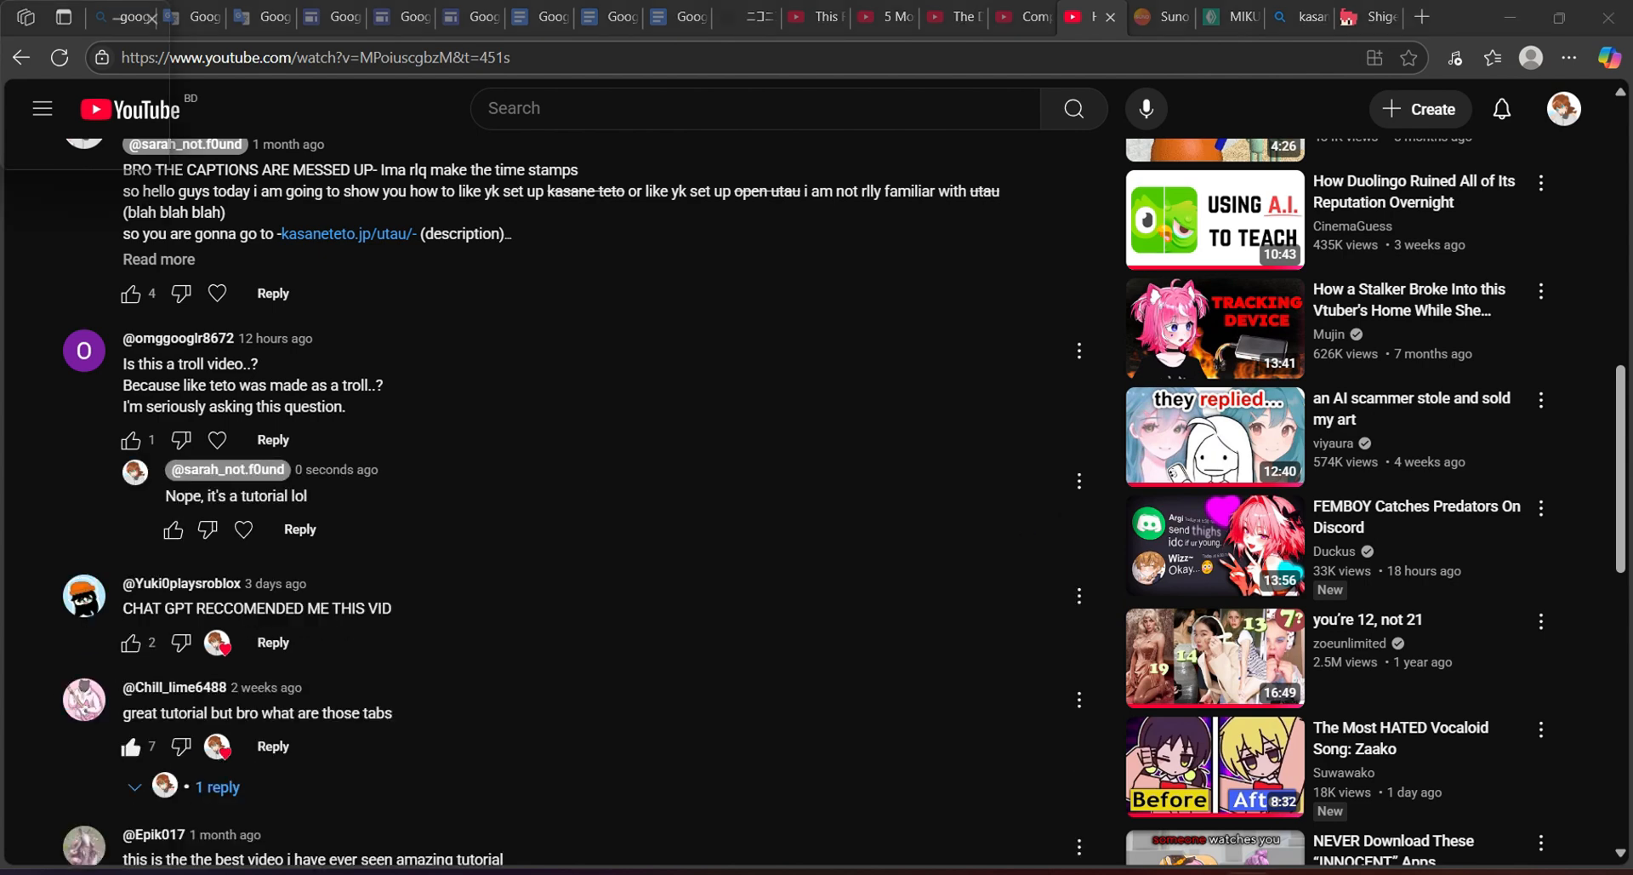
scroll(561, 501, "up", 5)
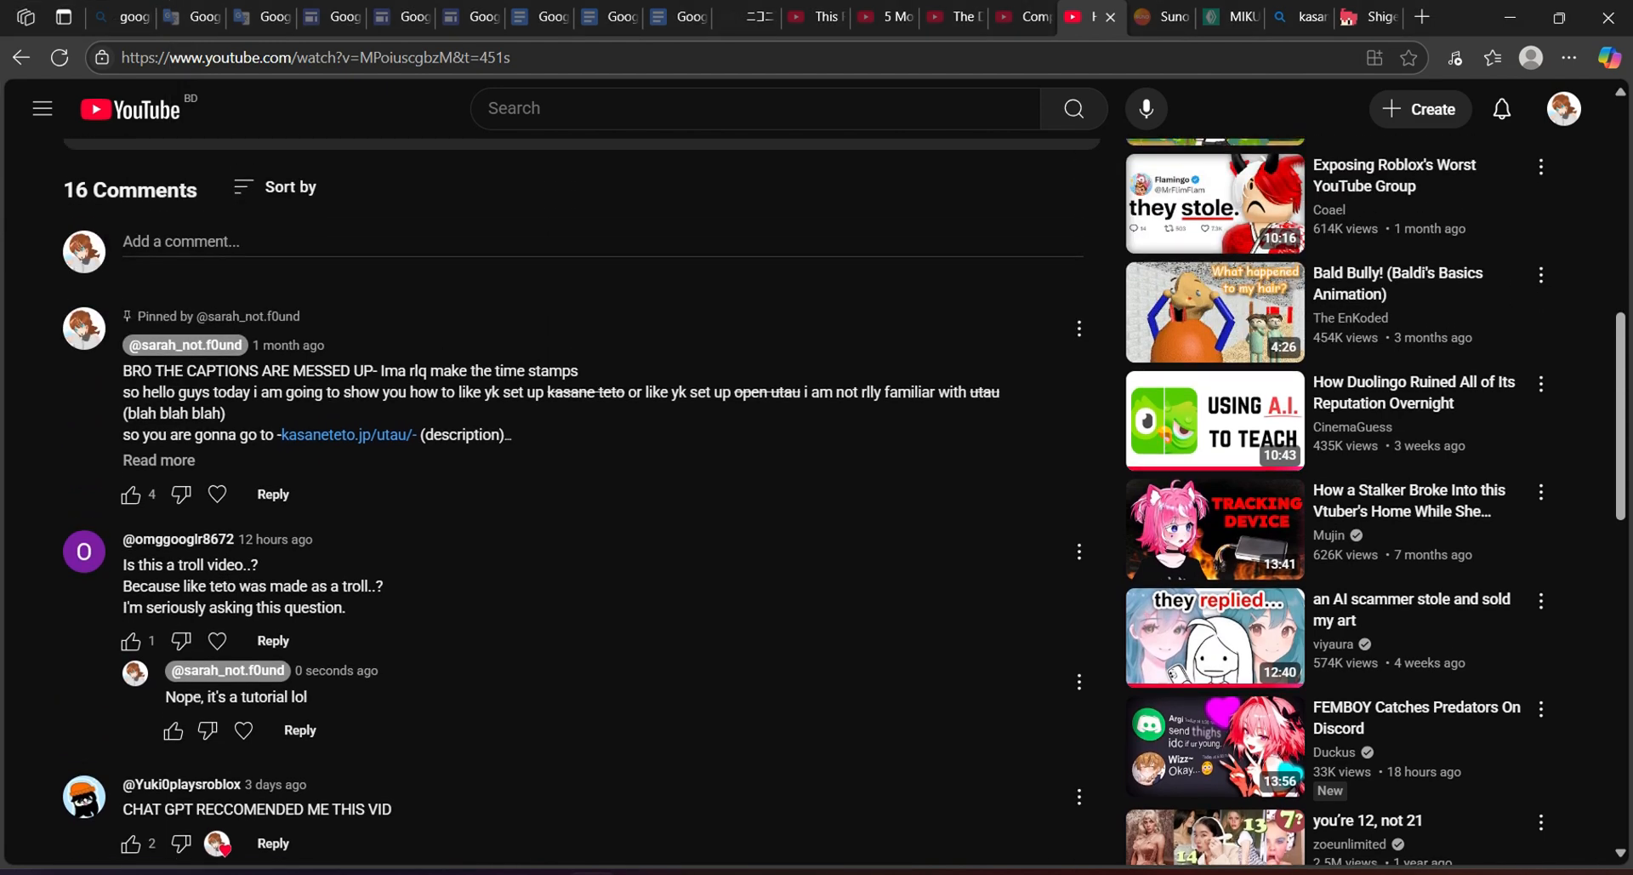
scroll(482, 802, "up", 6)
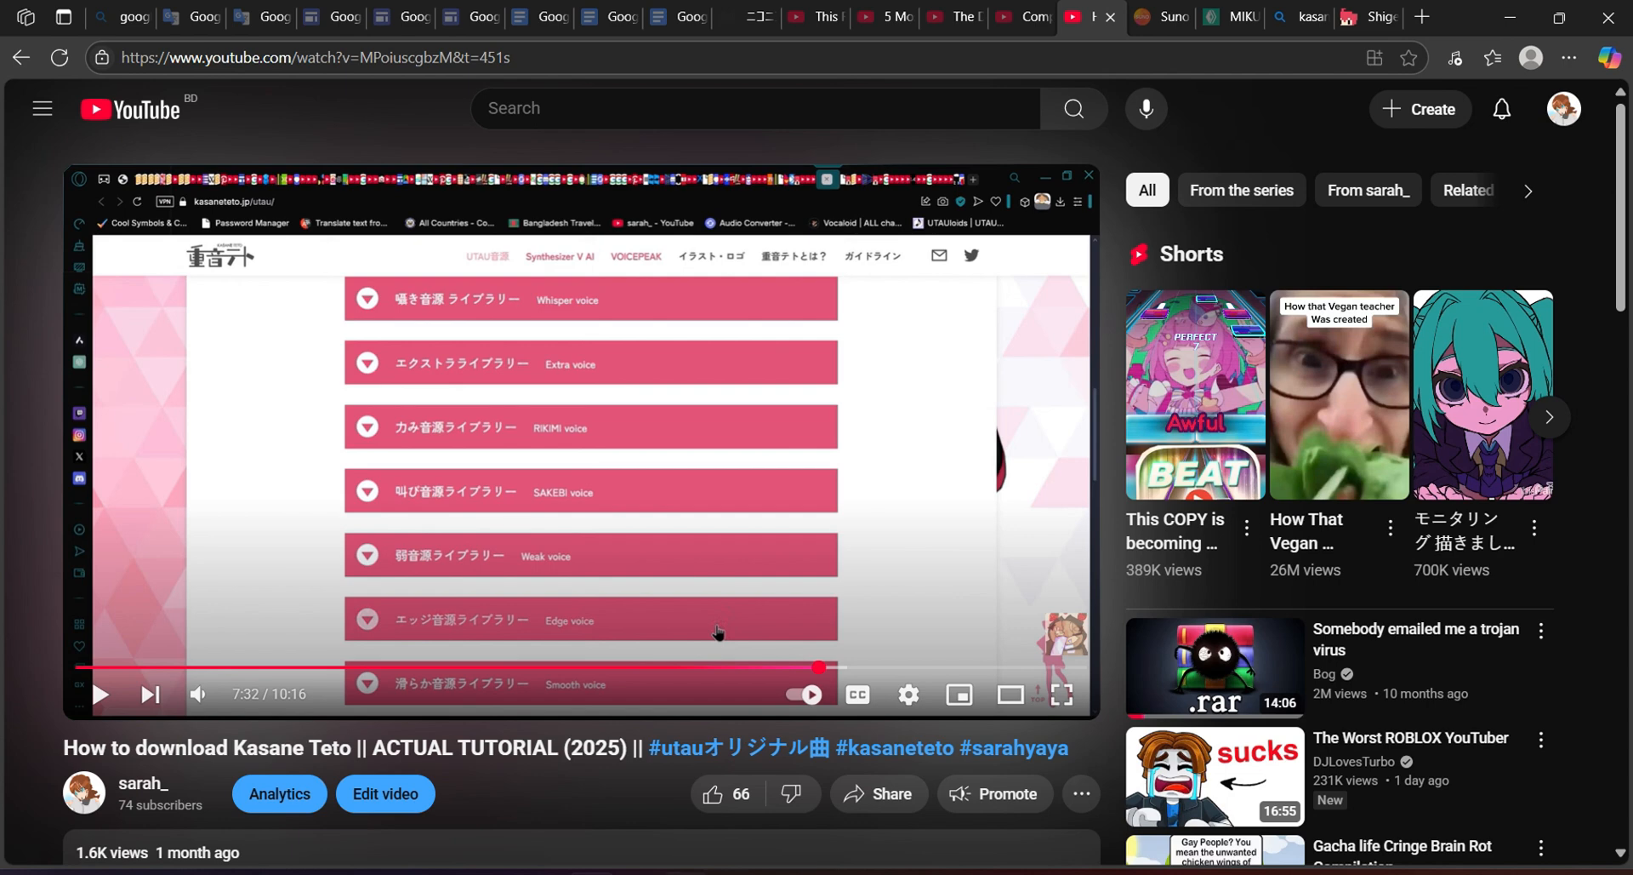
Bring the main OpenUtau window and the New Part piano roll to the front.
mouse_move(731, 866)
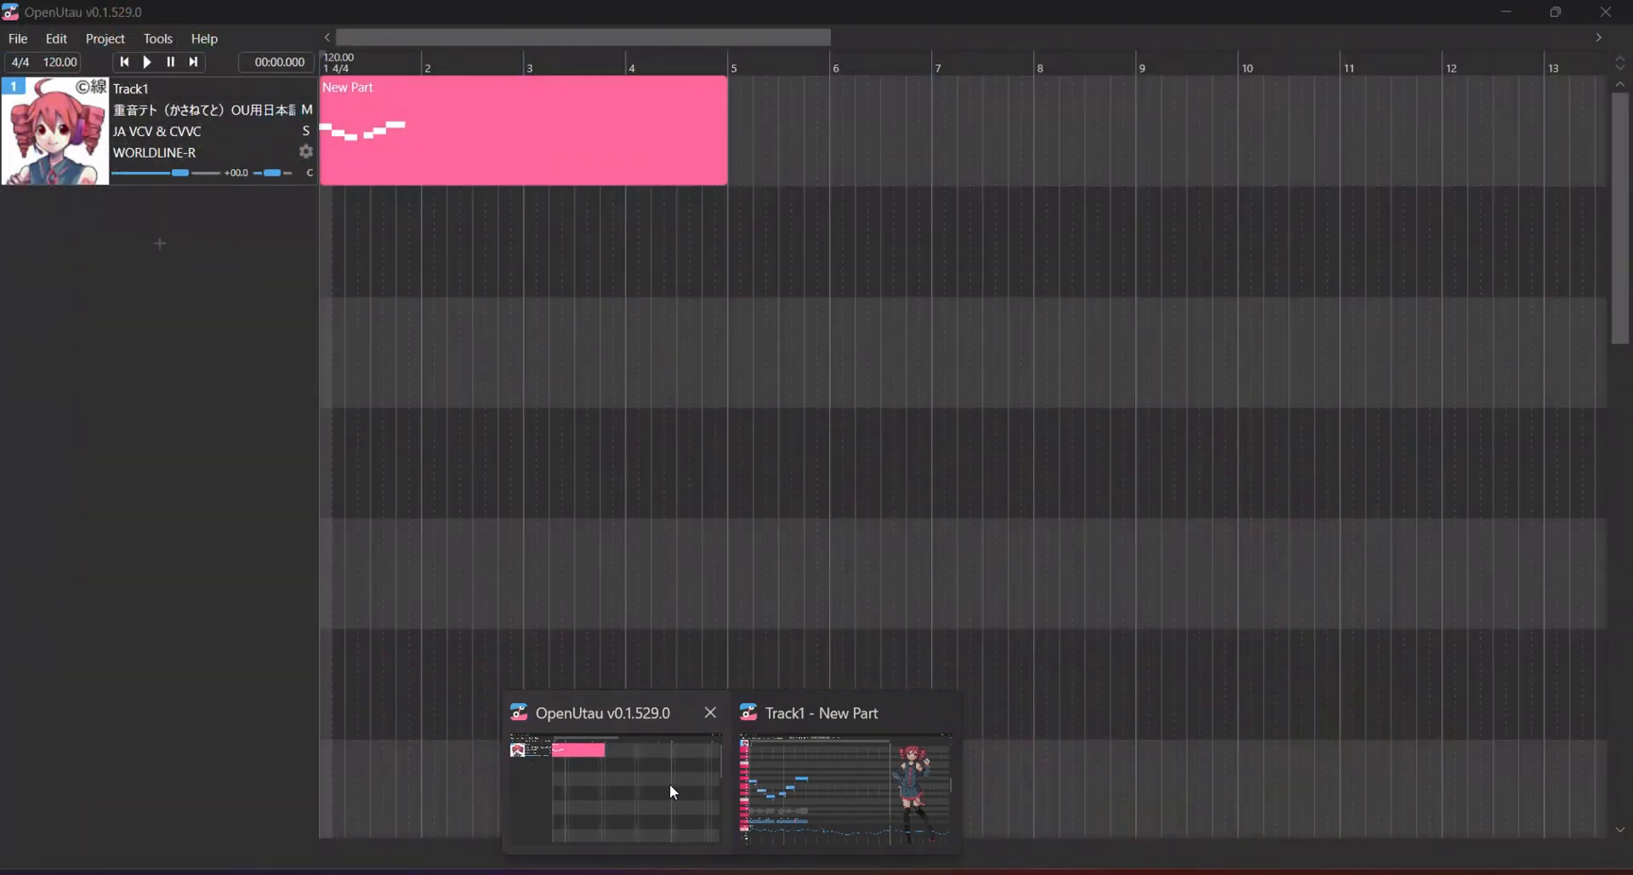
left_click(672, 784)
mouse_move(740, 866)
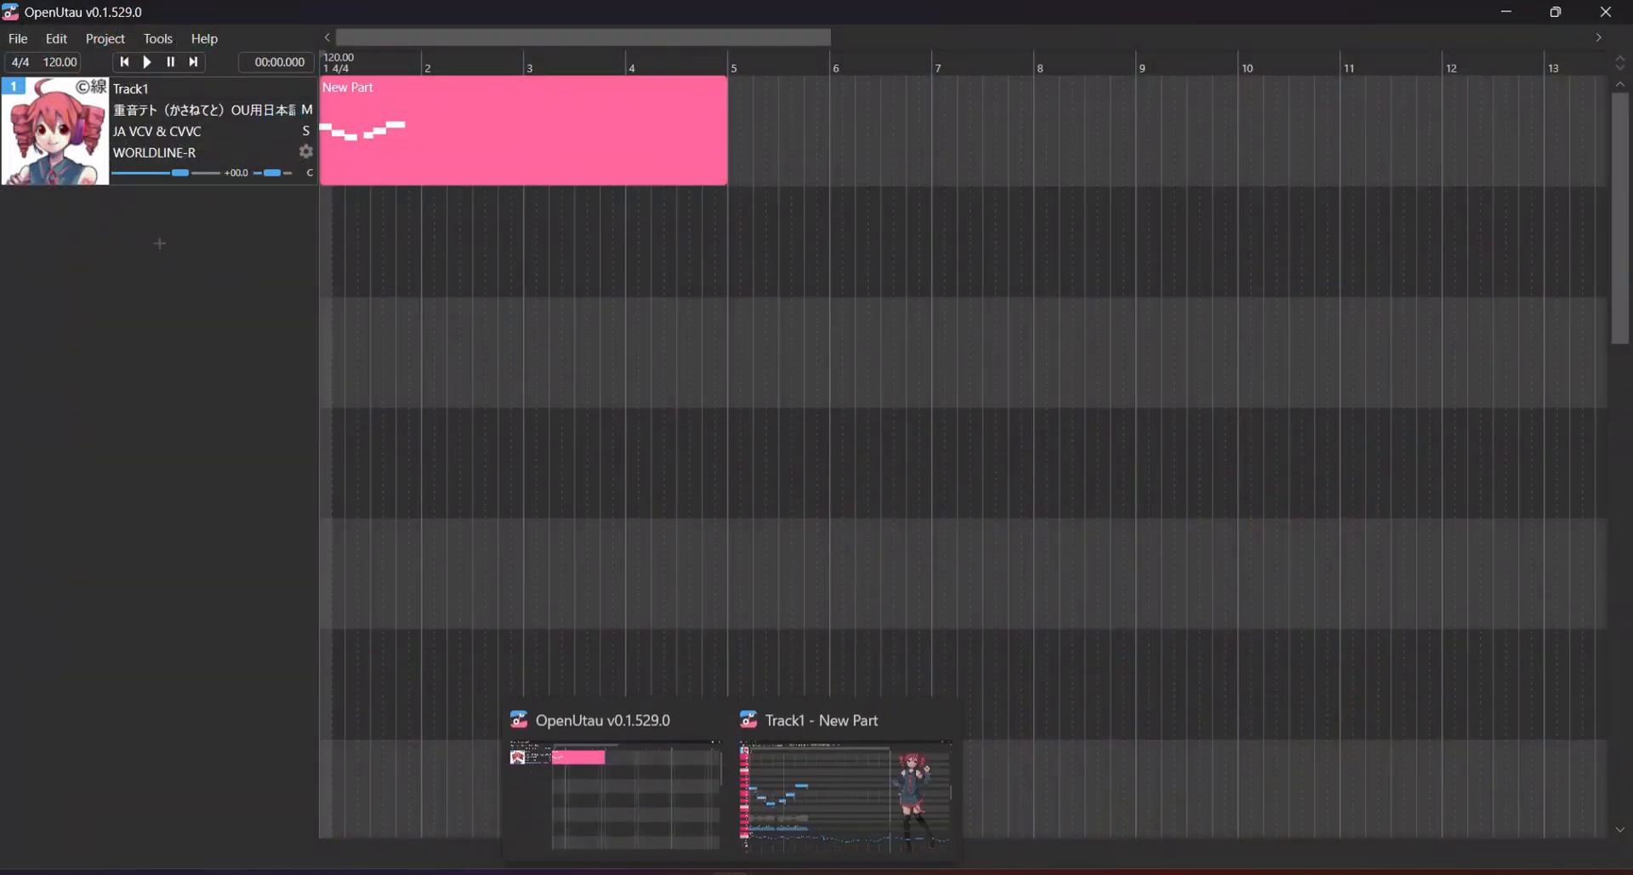
left_click(823, 776)
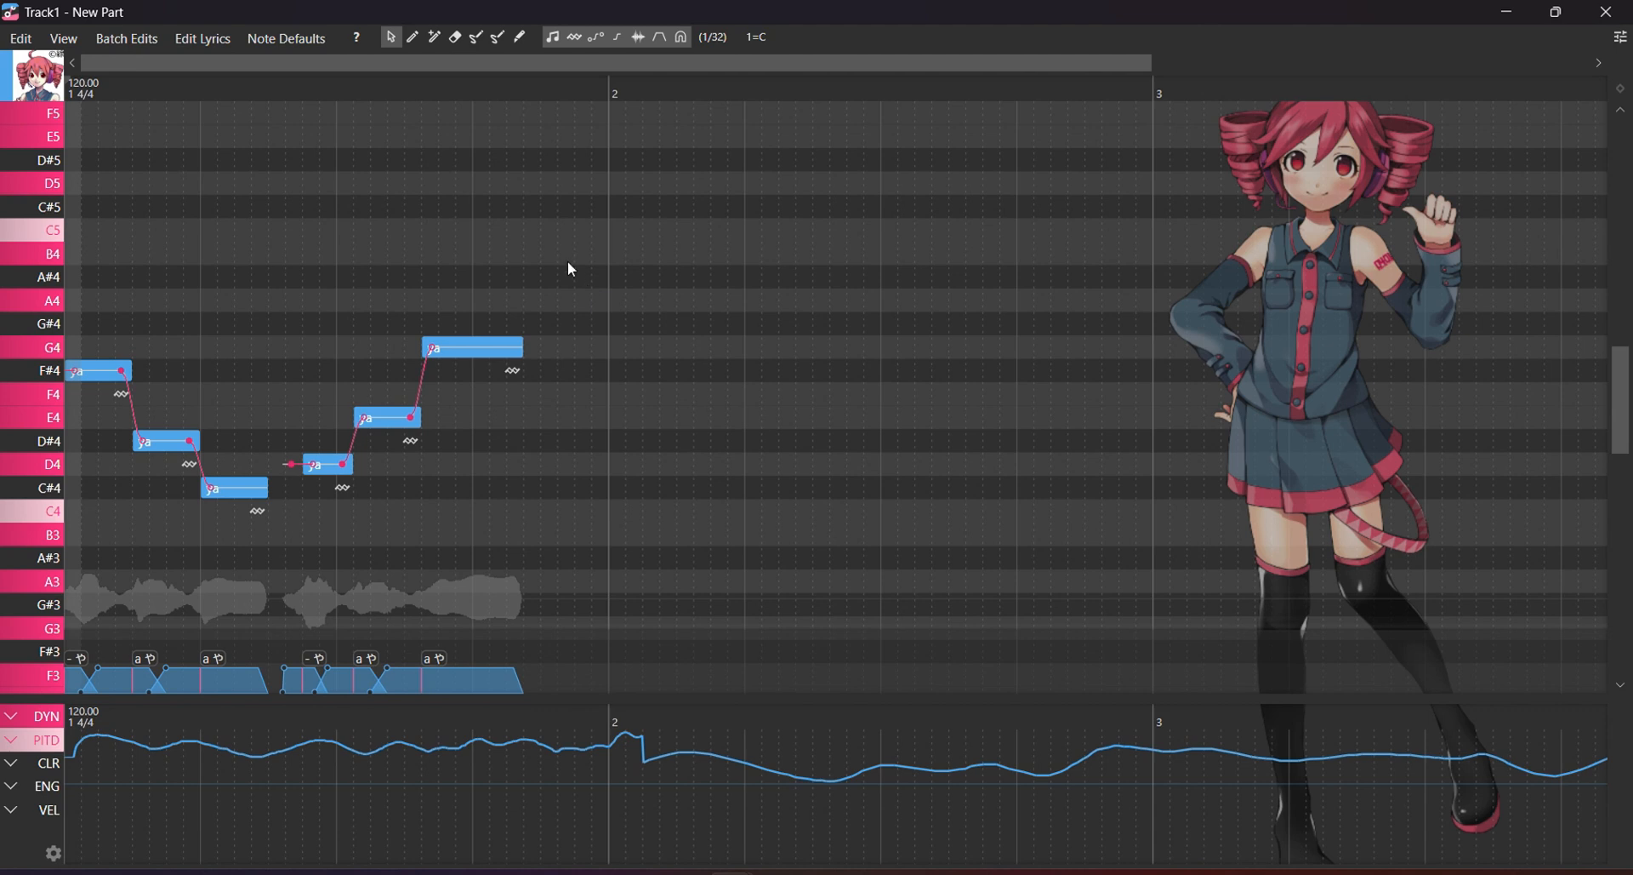
Select all the melody notes and view their ENG, PITD and DYN expression lanes.
left_click_drag(592, 591, 502, 540)
left_click(57, 810)
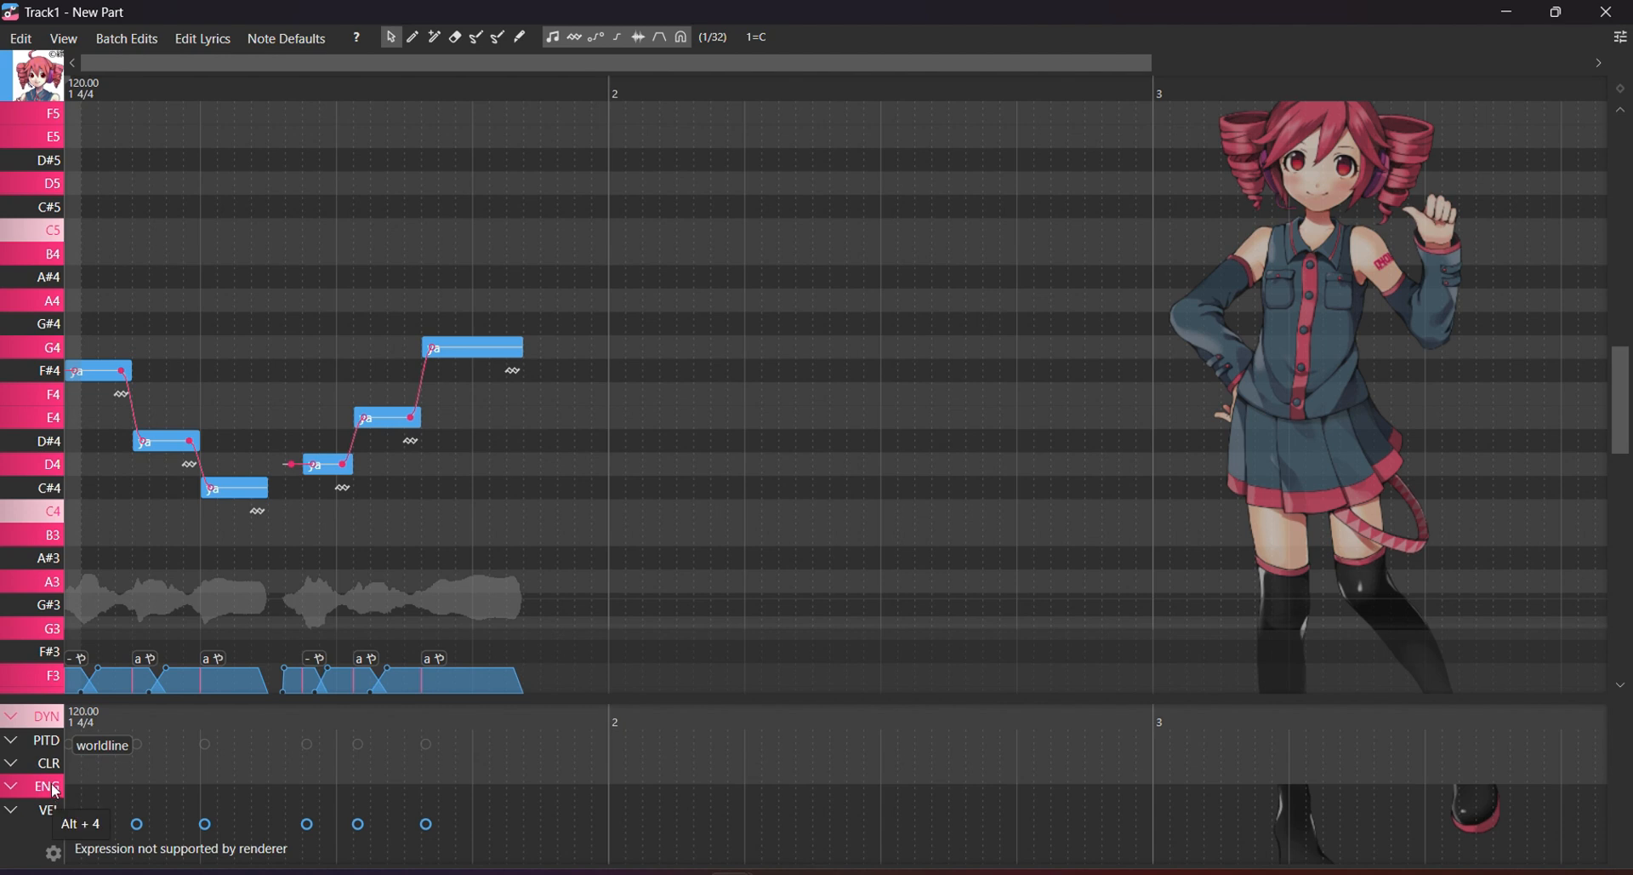
left_click(55, 741)
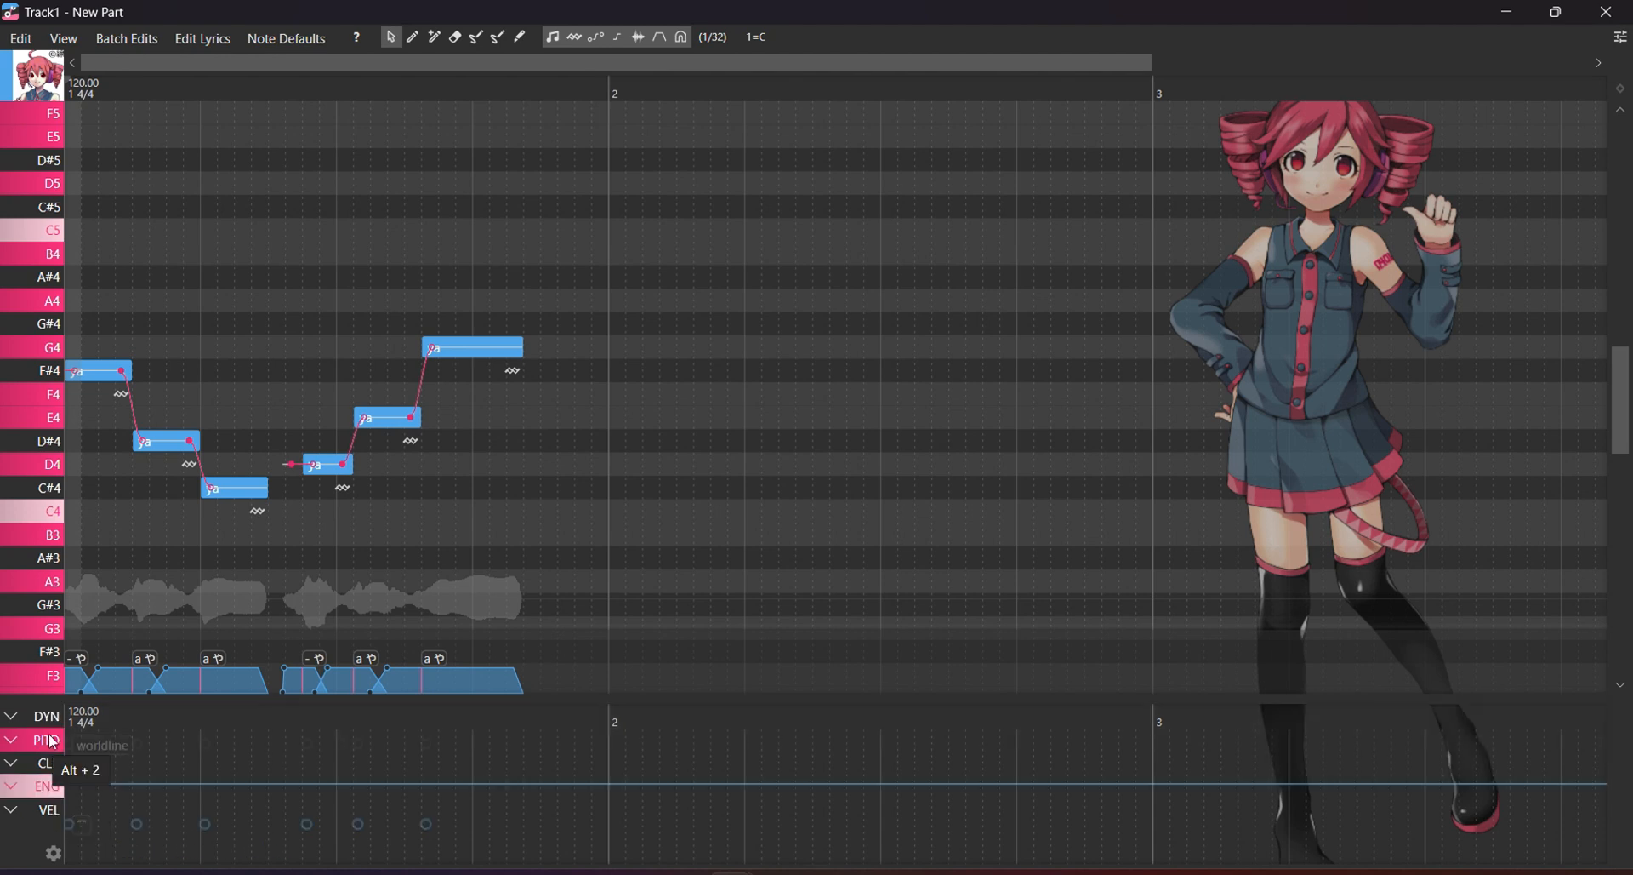
left_click(51, 719)
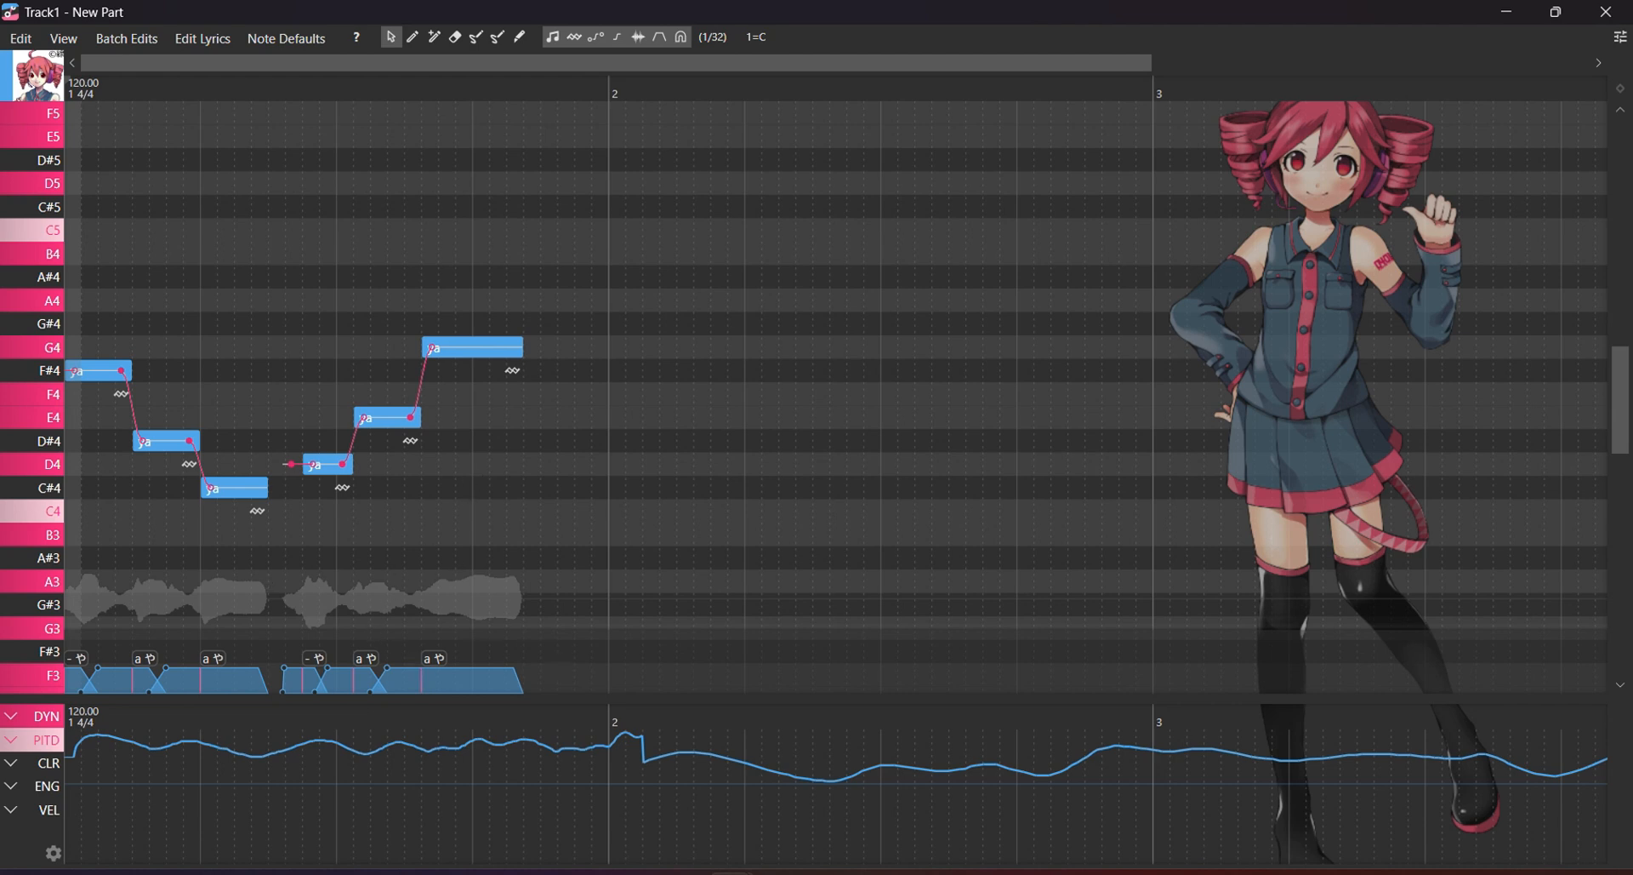
Select the Pen tool, show and hide the editing tips, then return to the YouTube tutorial.
left_click(411, 38)
left_click(356, 38)
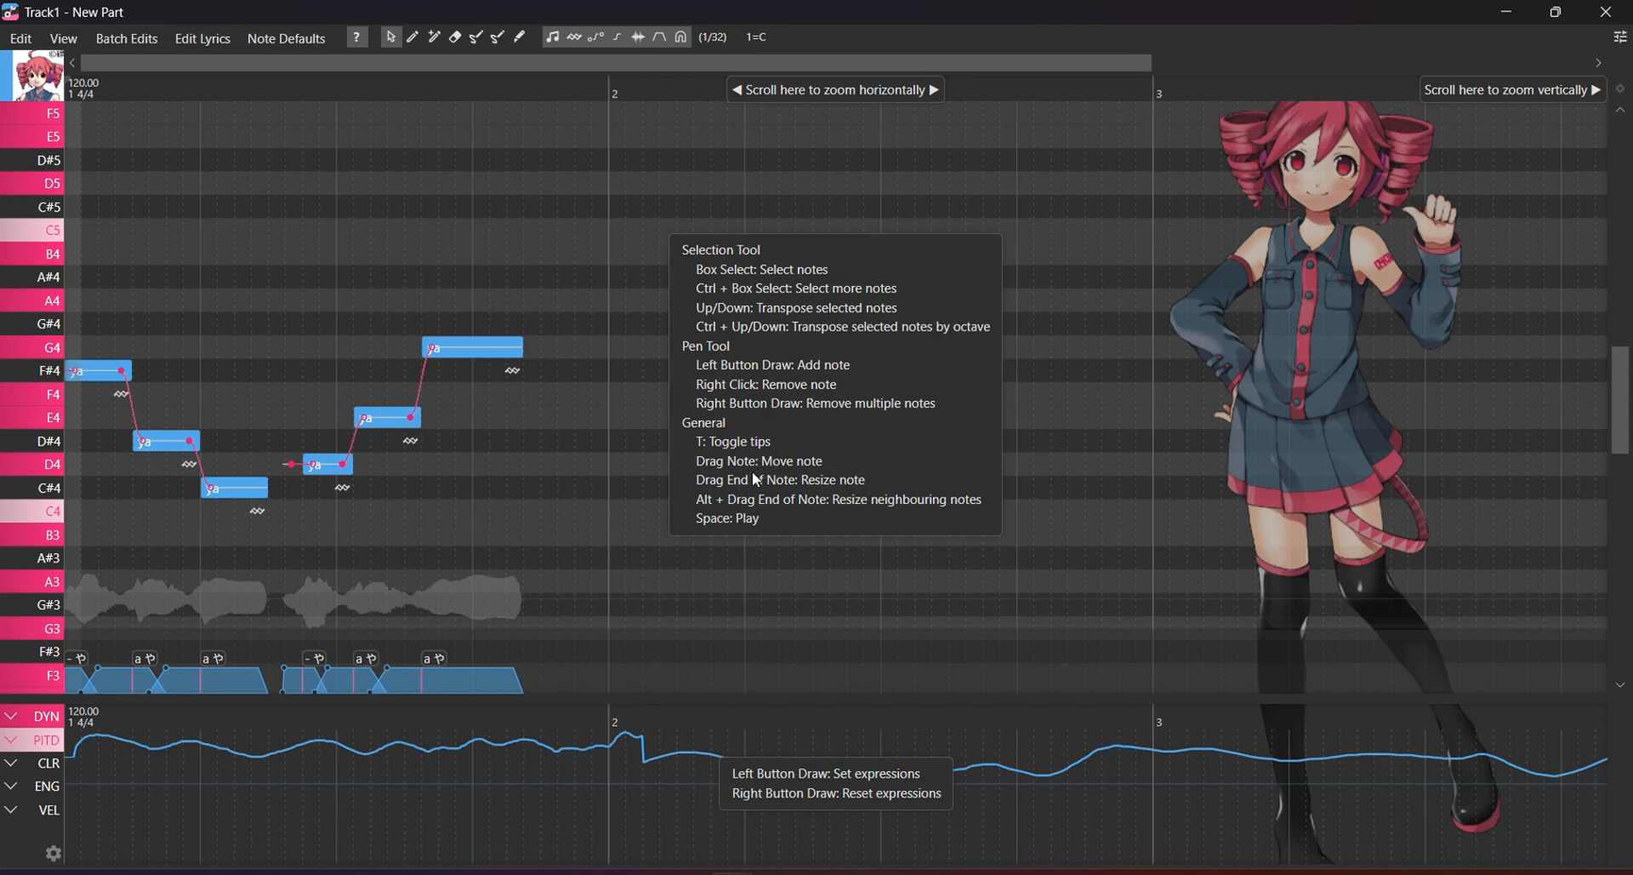
left_click(359, 38)
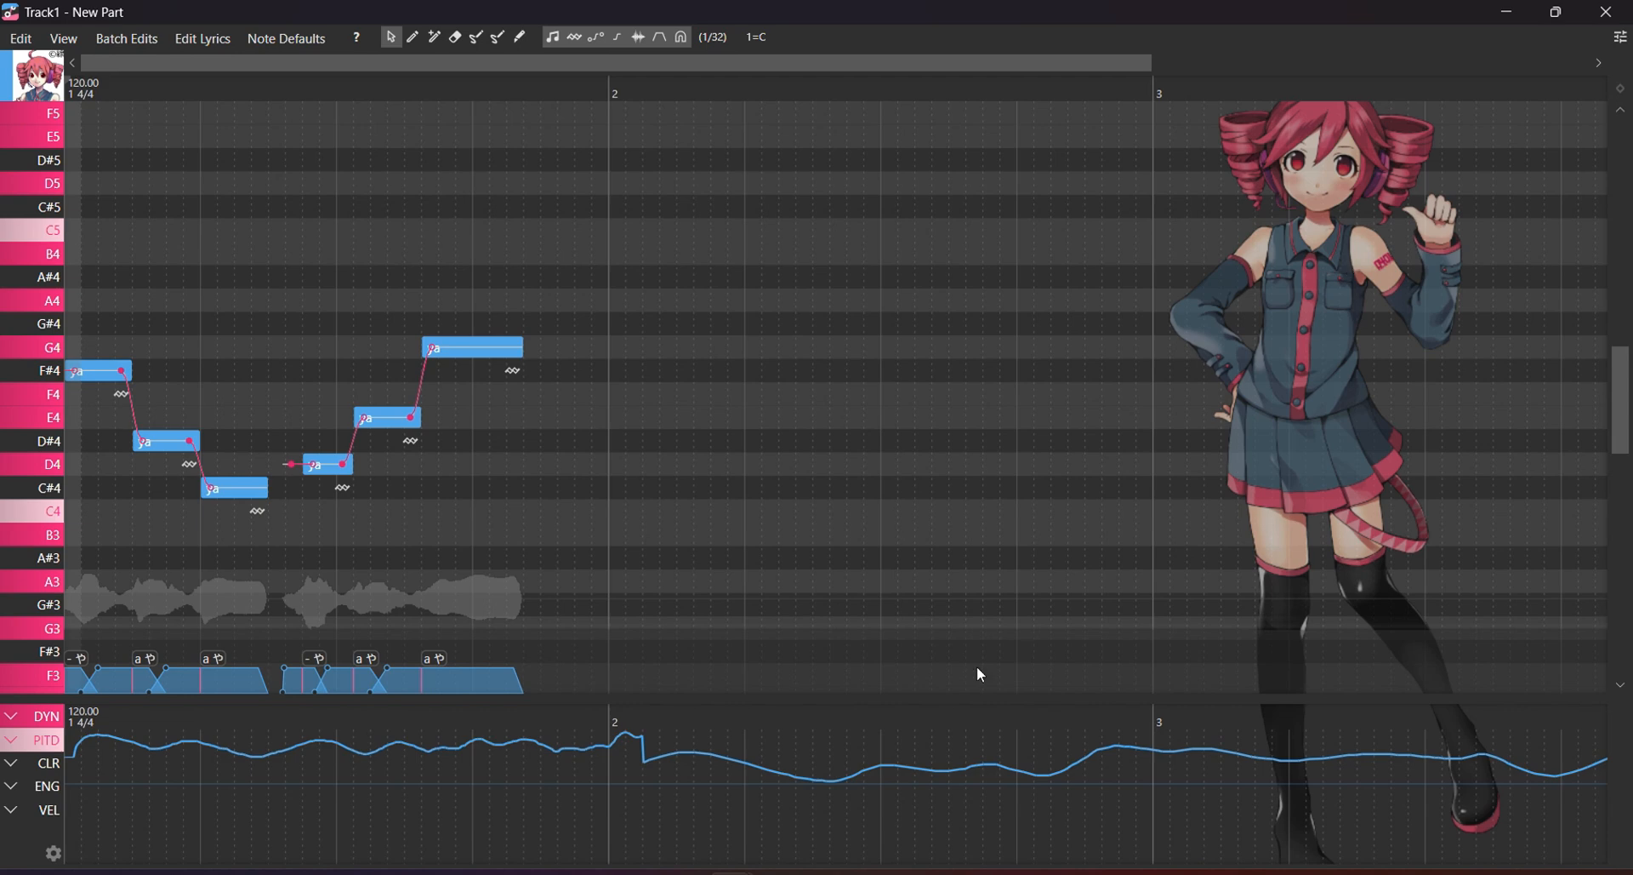
left_click(593, 874)
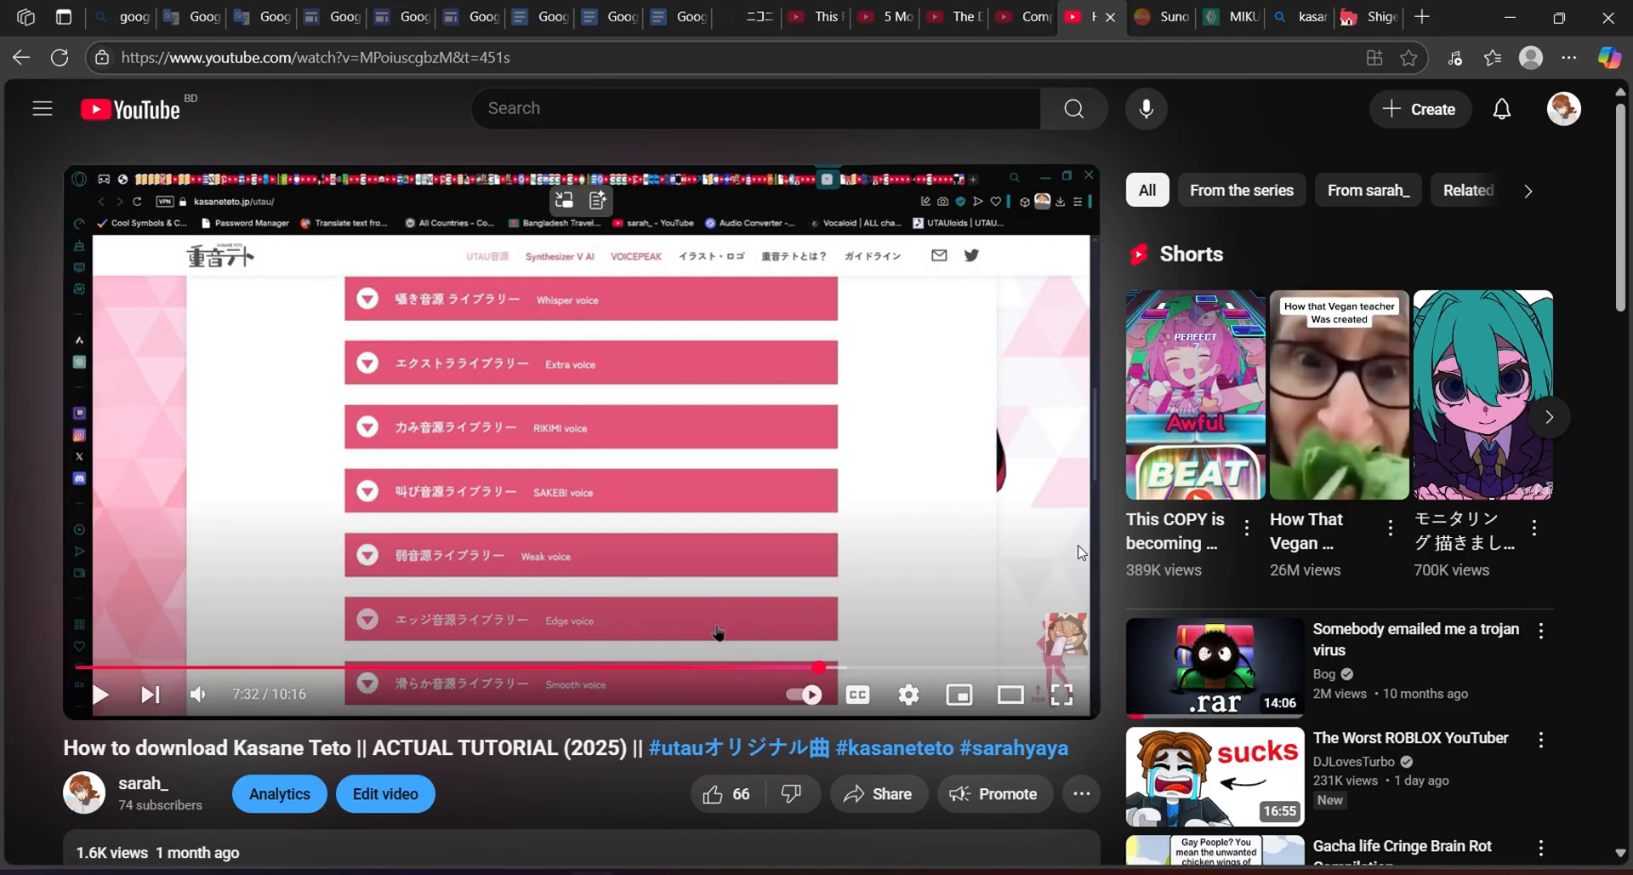
Heart the troll-video comment while scrolling down through the comments.
scroll(1081, 551, "down", 6)
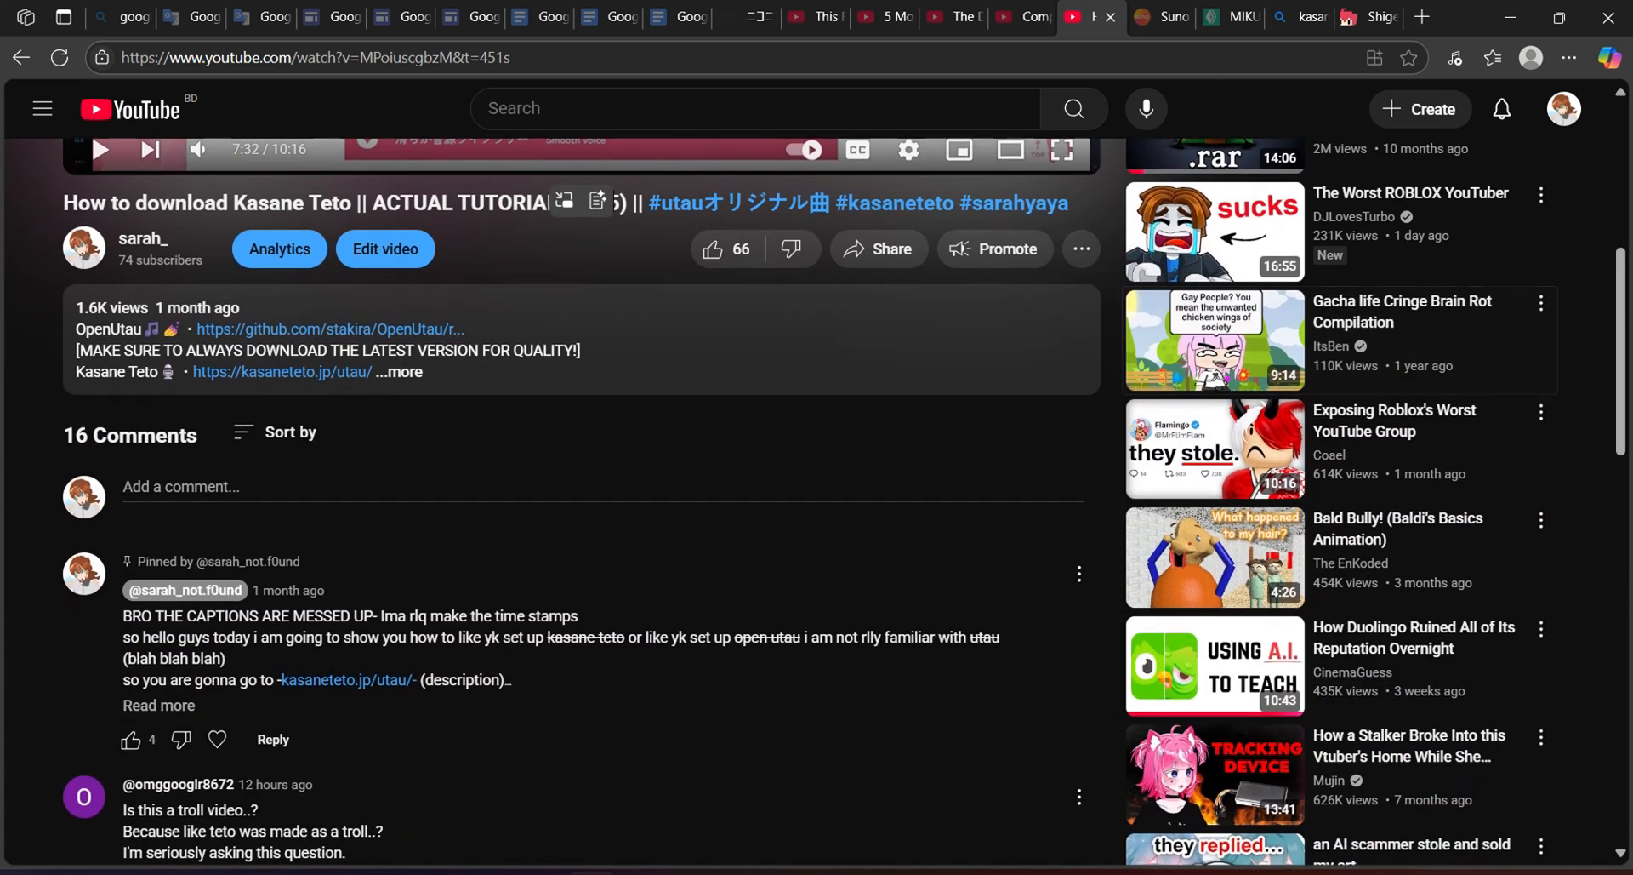
scroll(90, 131, "down", 5)
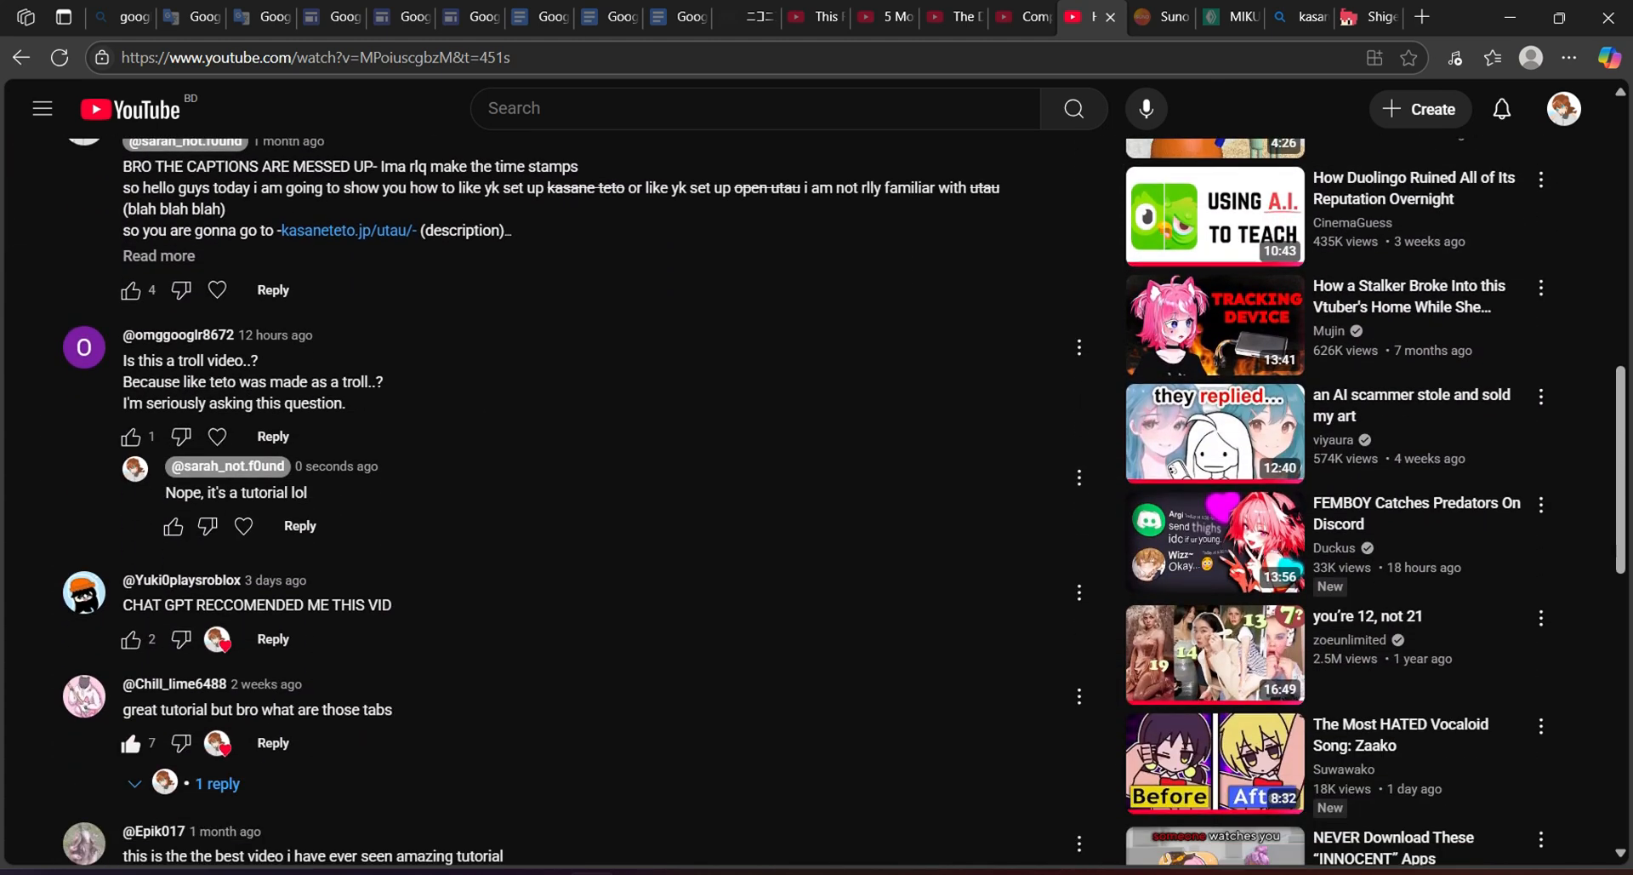
scroll(218, 330, "down", 1)
left_click(218, 330)
scroll(218, 330, "down", 1)
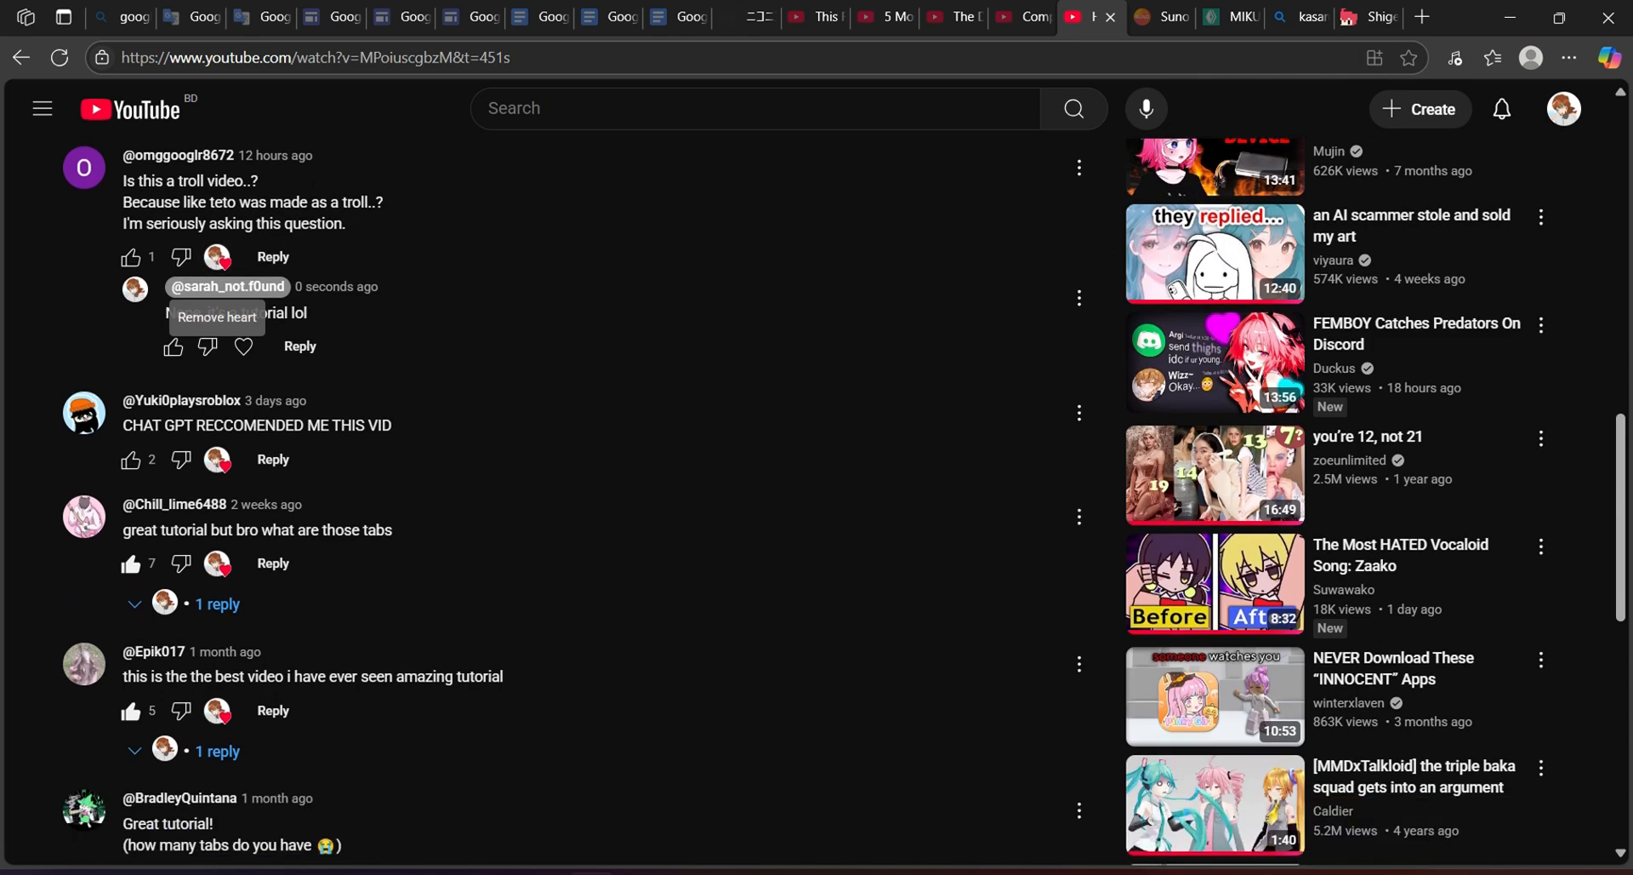
scroll(218, 272, "down", 3)
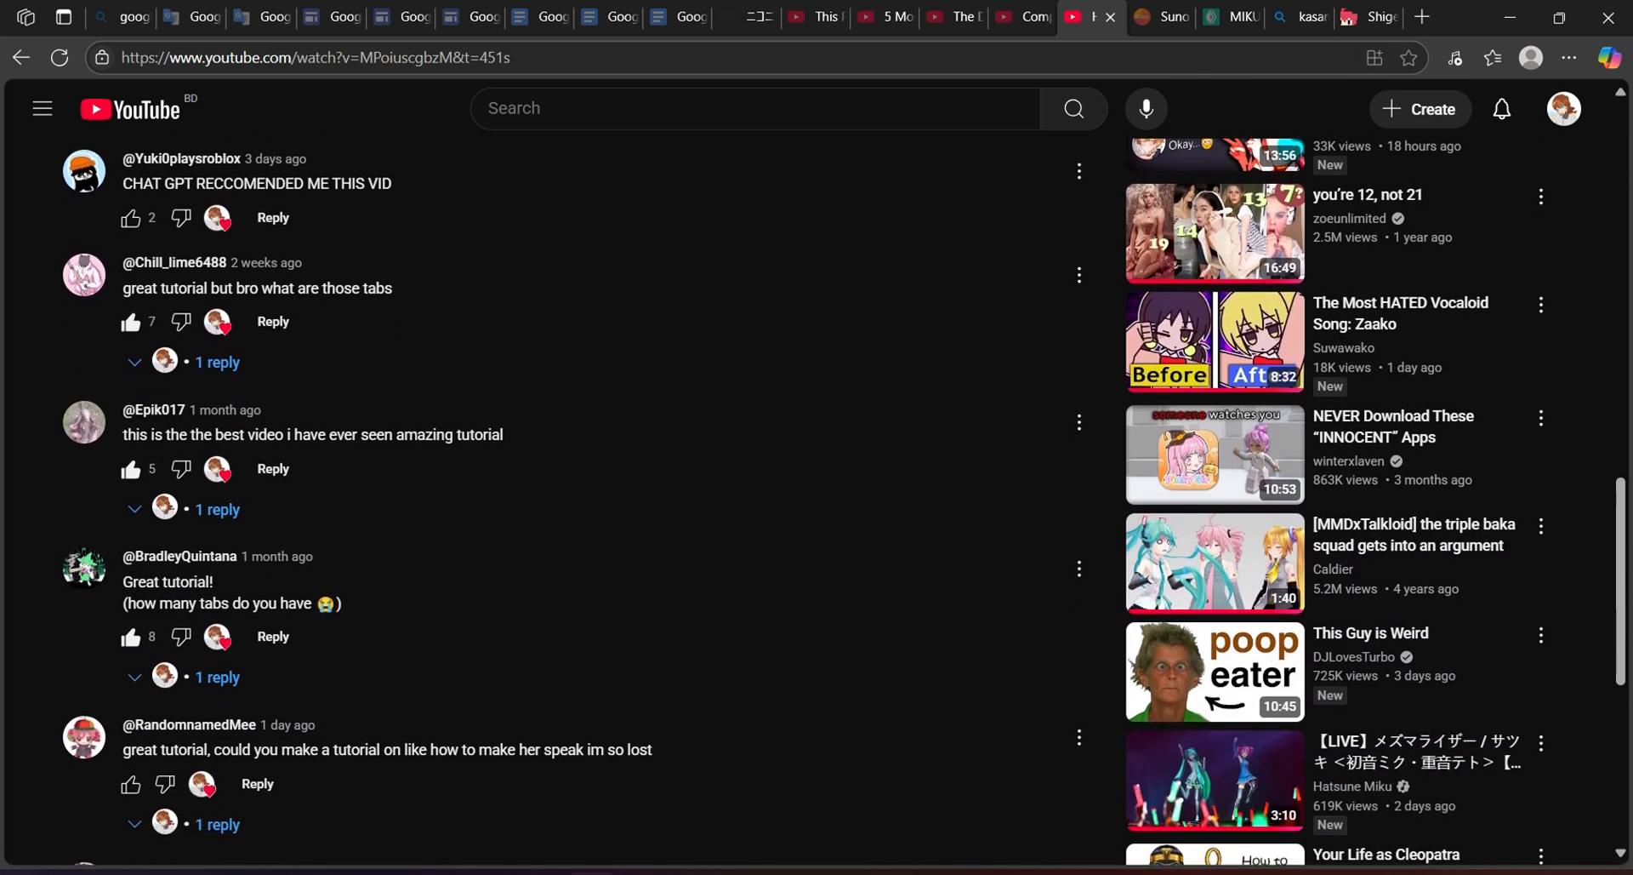
scroll(562, 501, "down", 1)
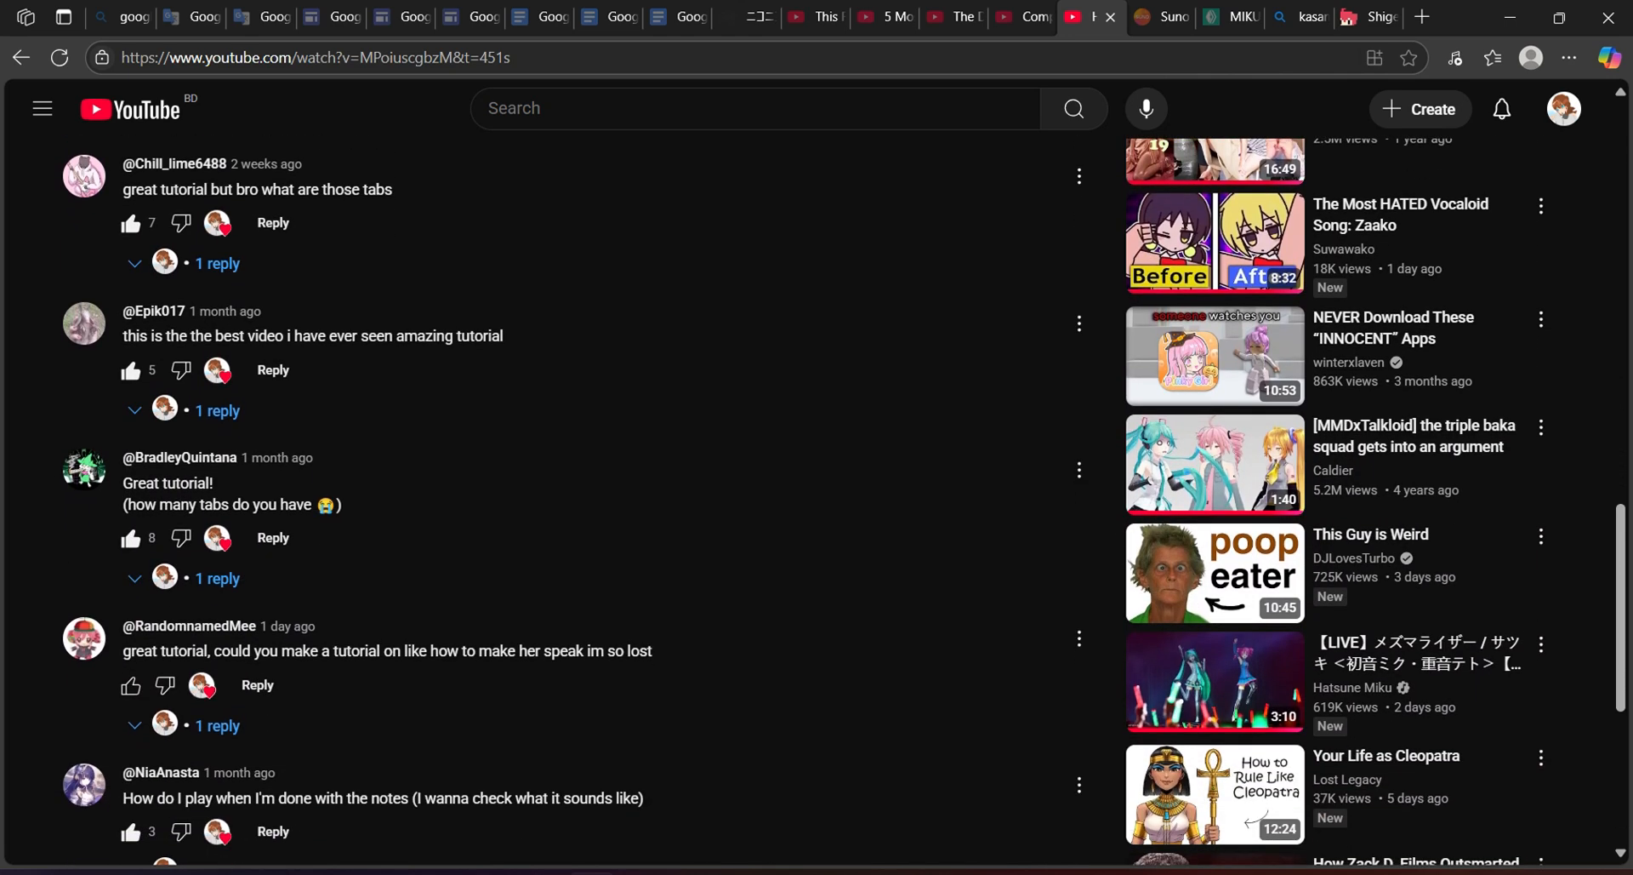
scroll(561, 501, "down", 1)
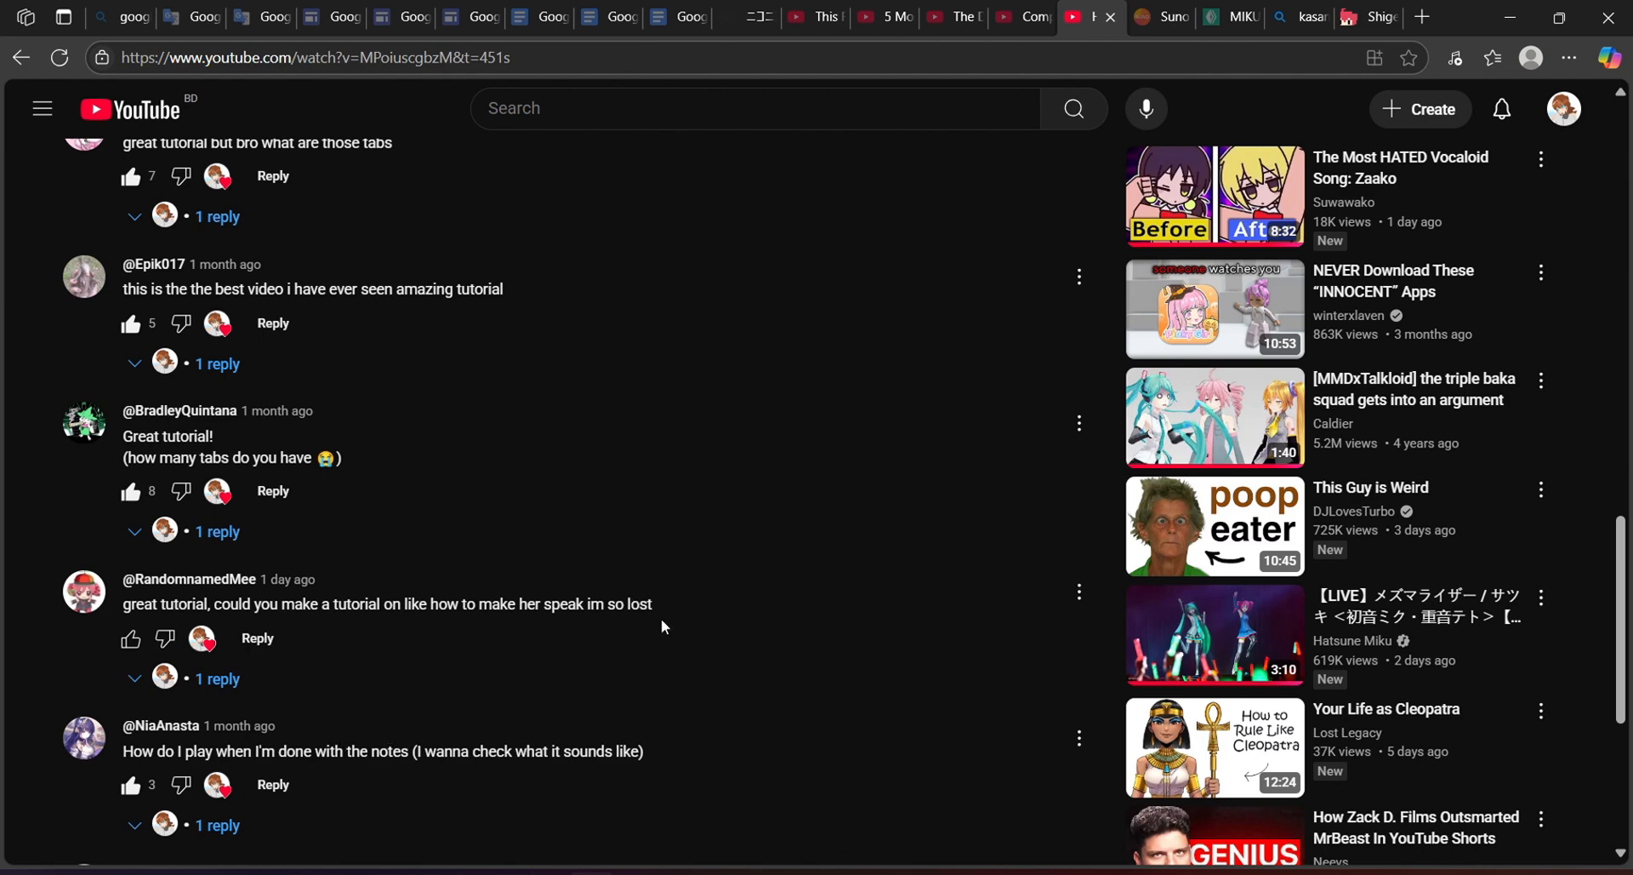
Toggle the piano roll's tips overlay, close the piano roll, and Alt+Tab to the main window.
mouse_move(730, 871)
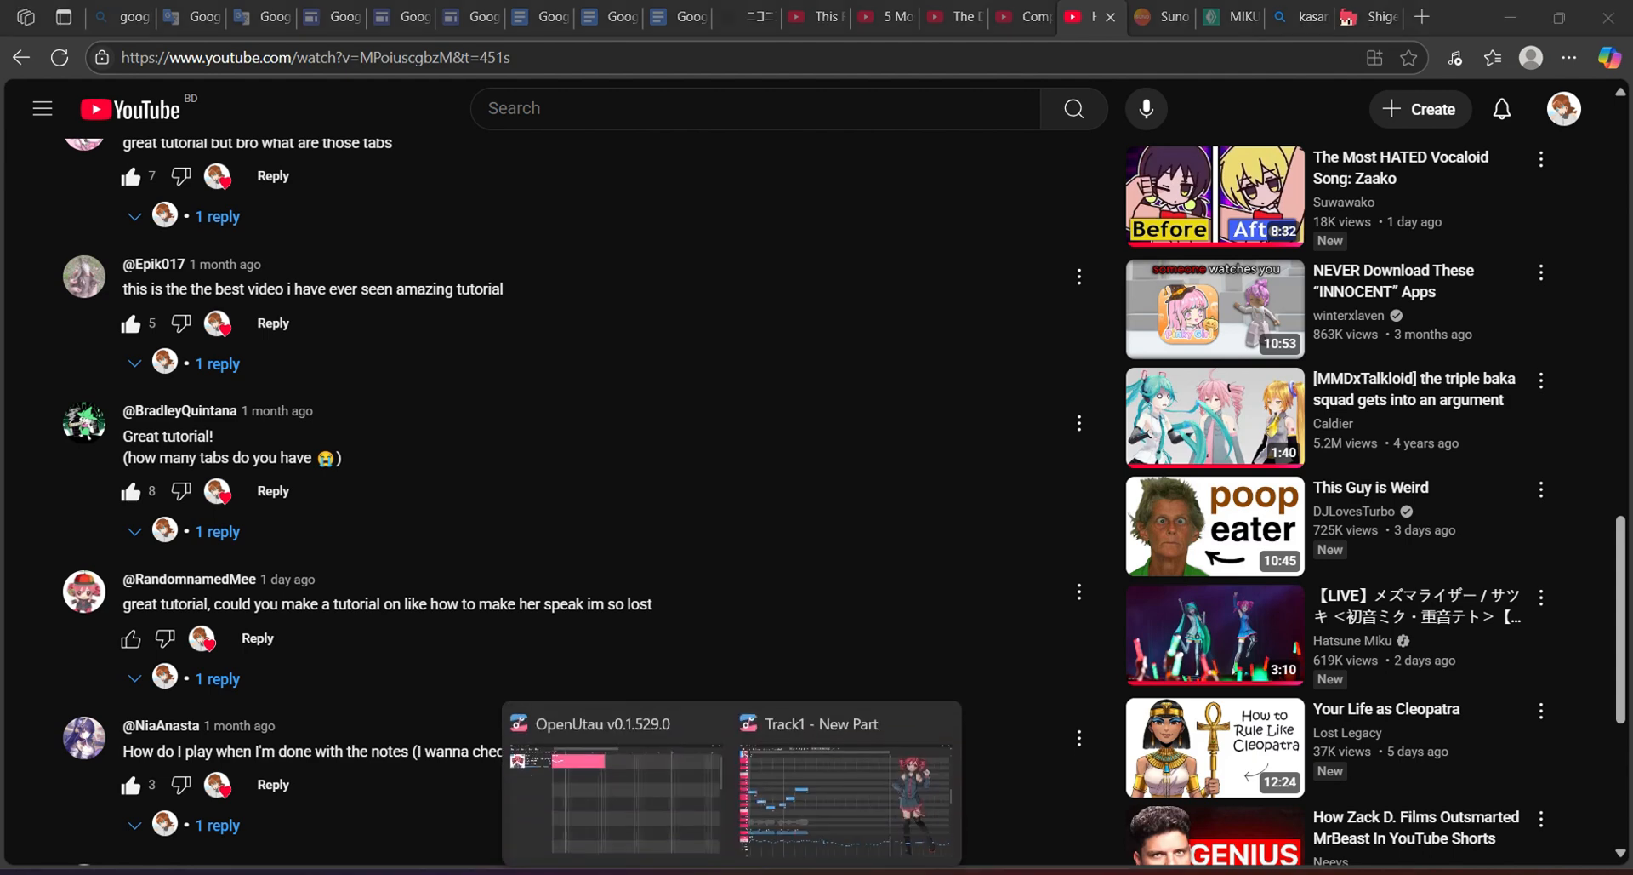
left_click(890, 798)
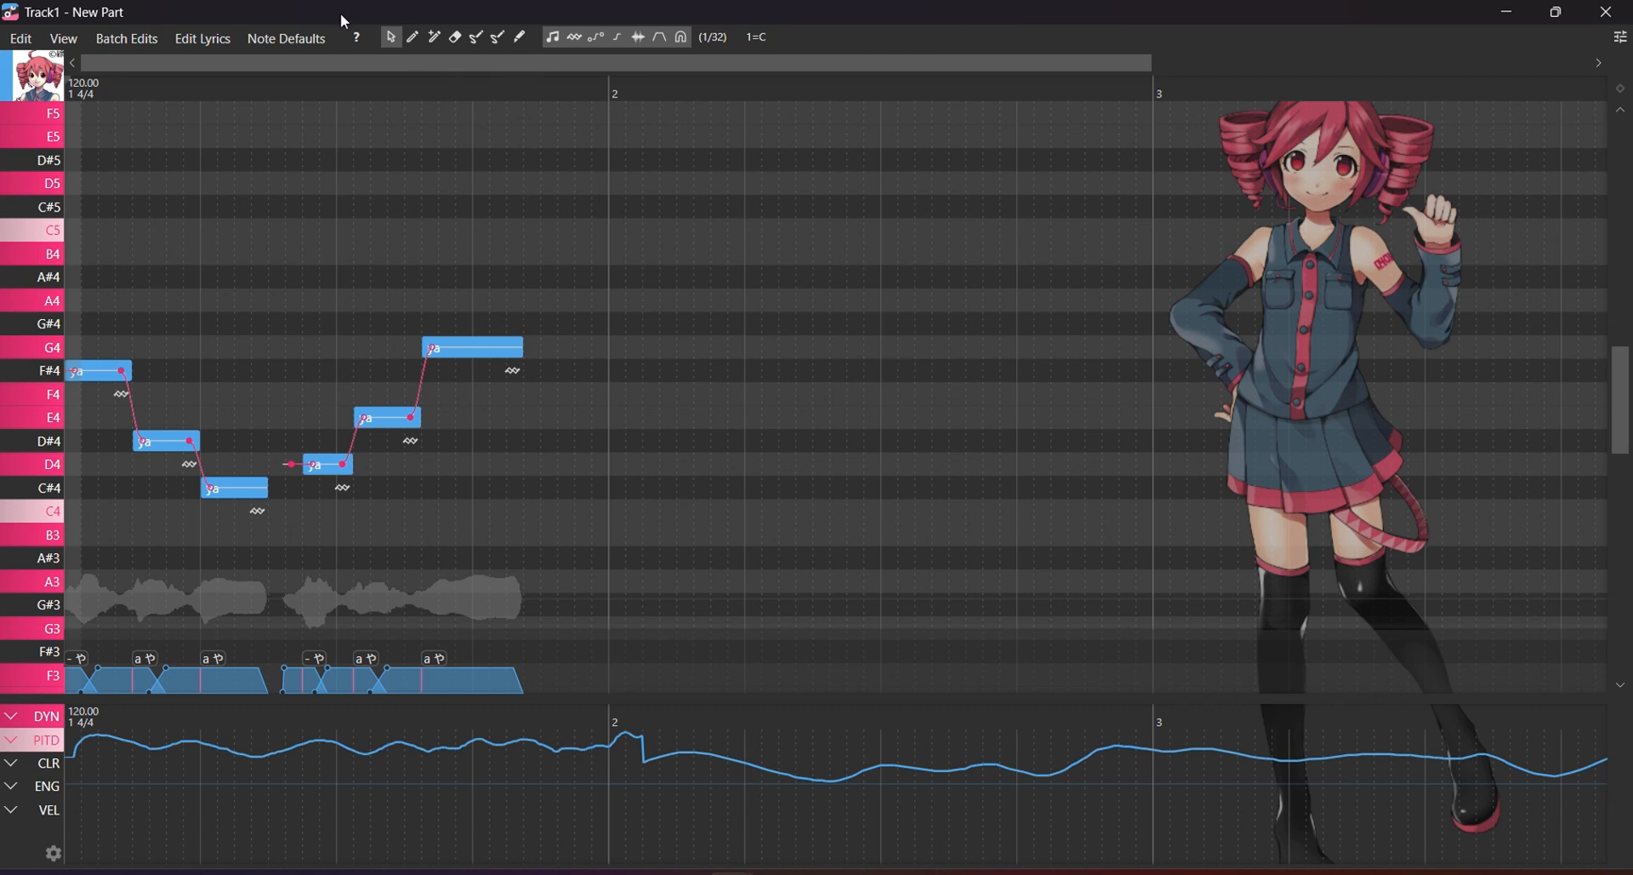
left_click(358, 38)
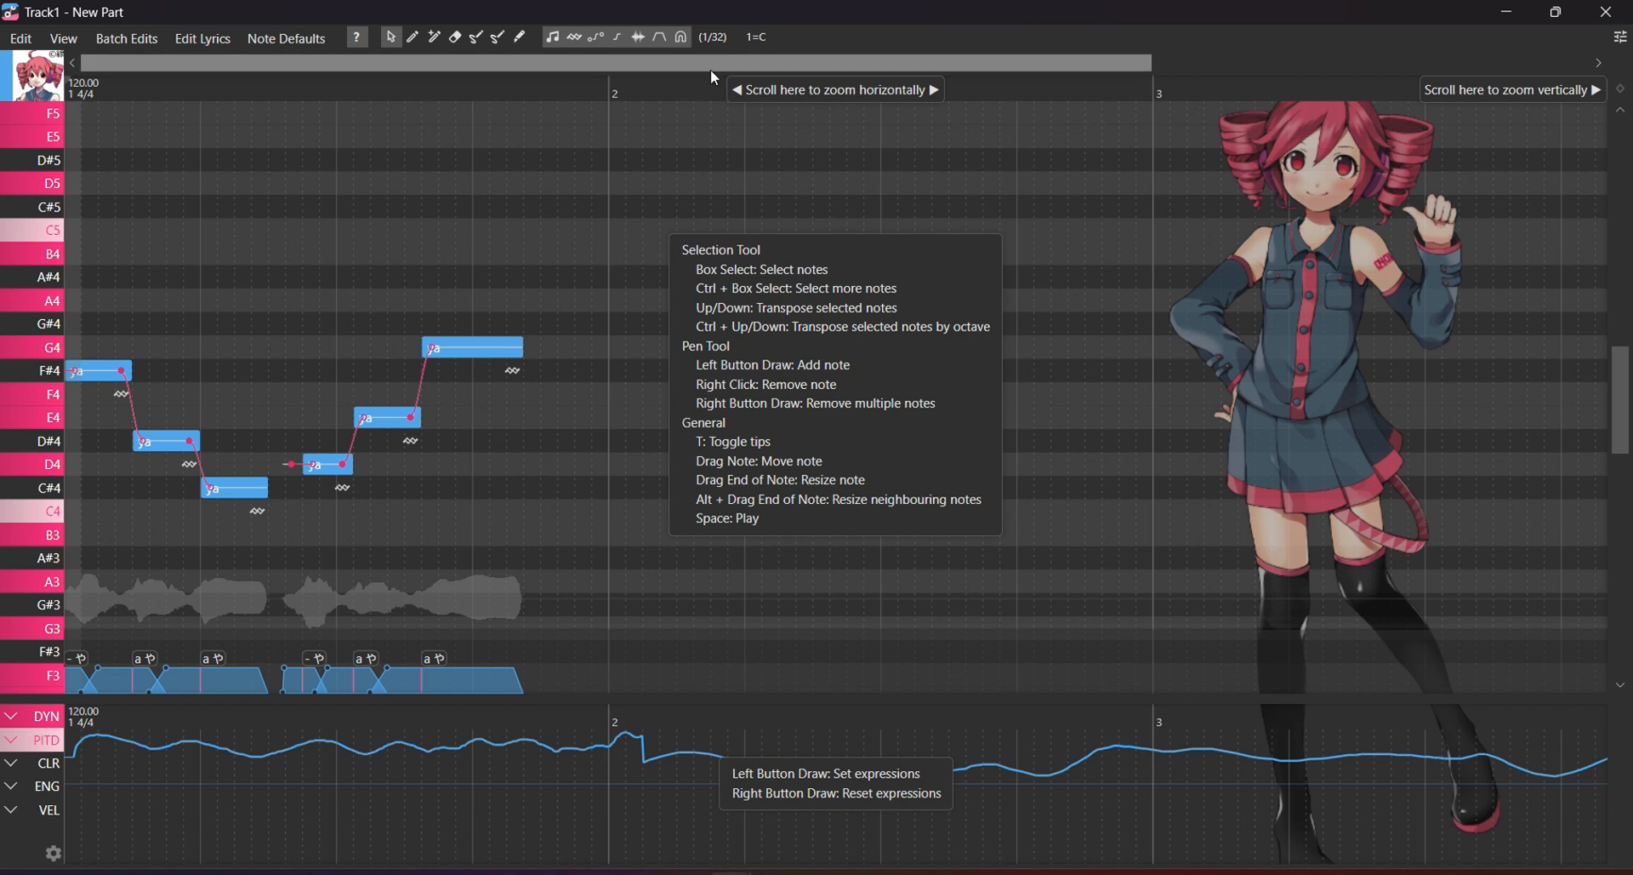
left_click(360, 38)
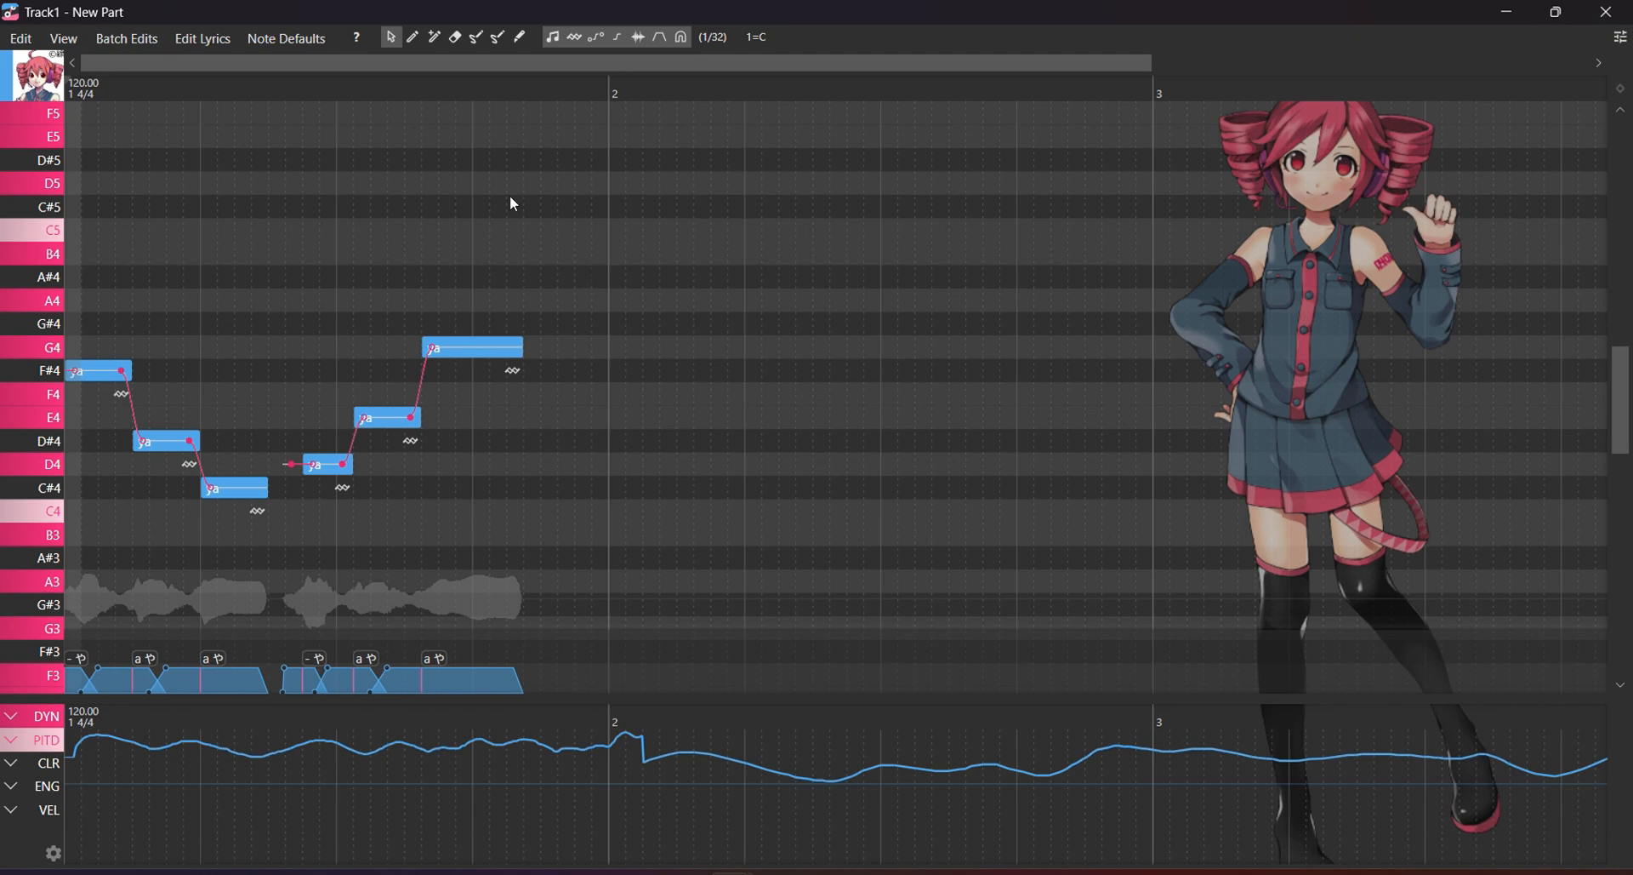
left_click(1606, 12)
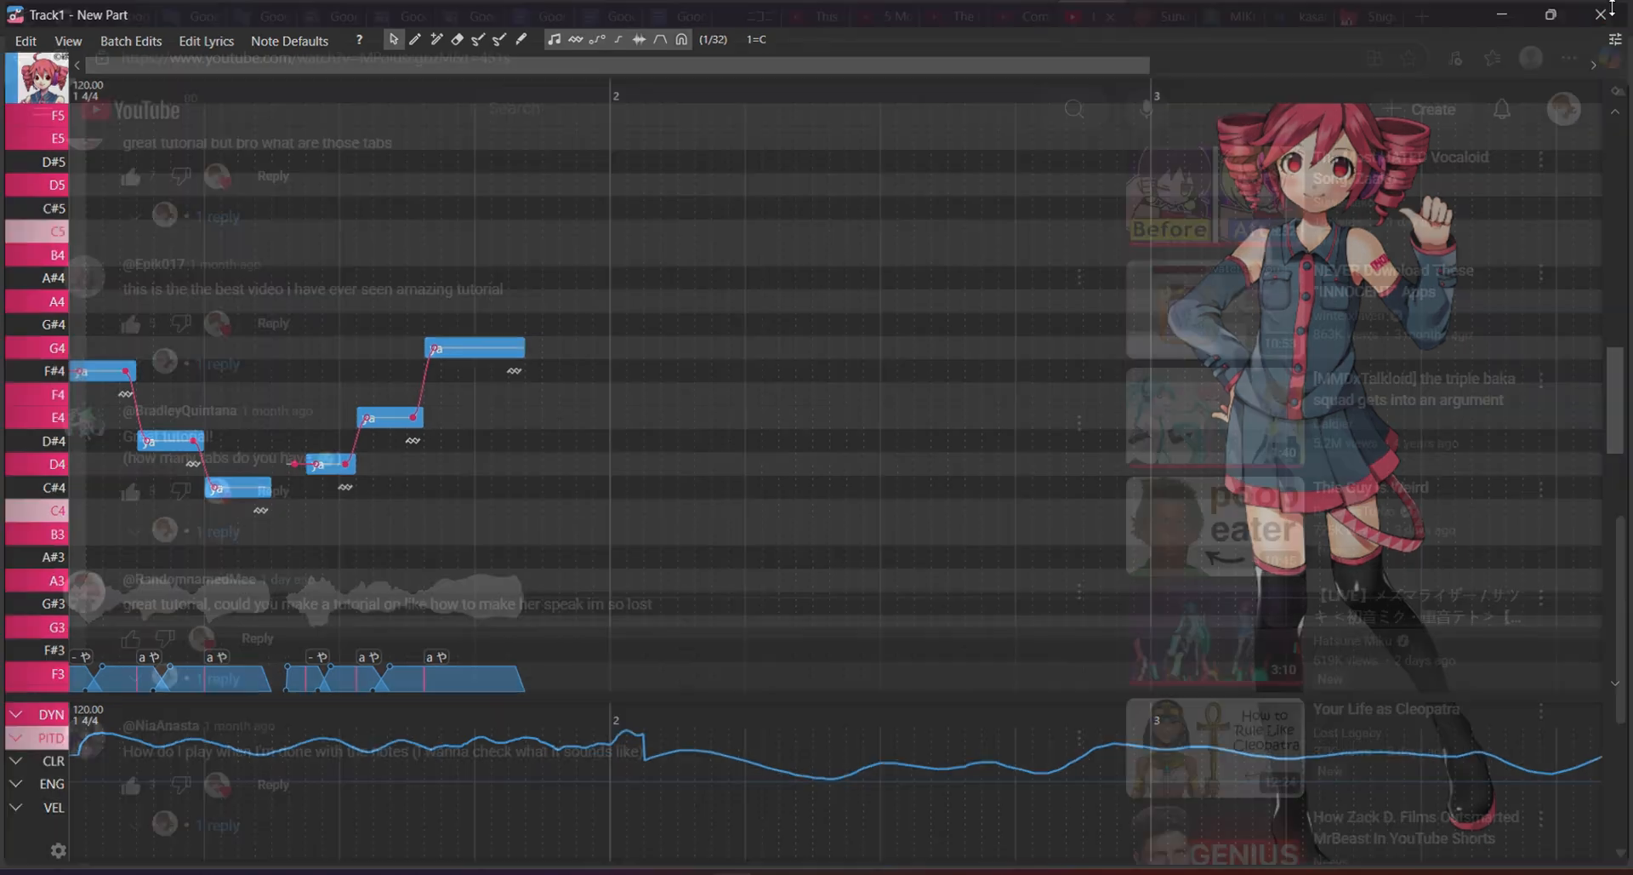
key("alt+Tab")
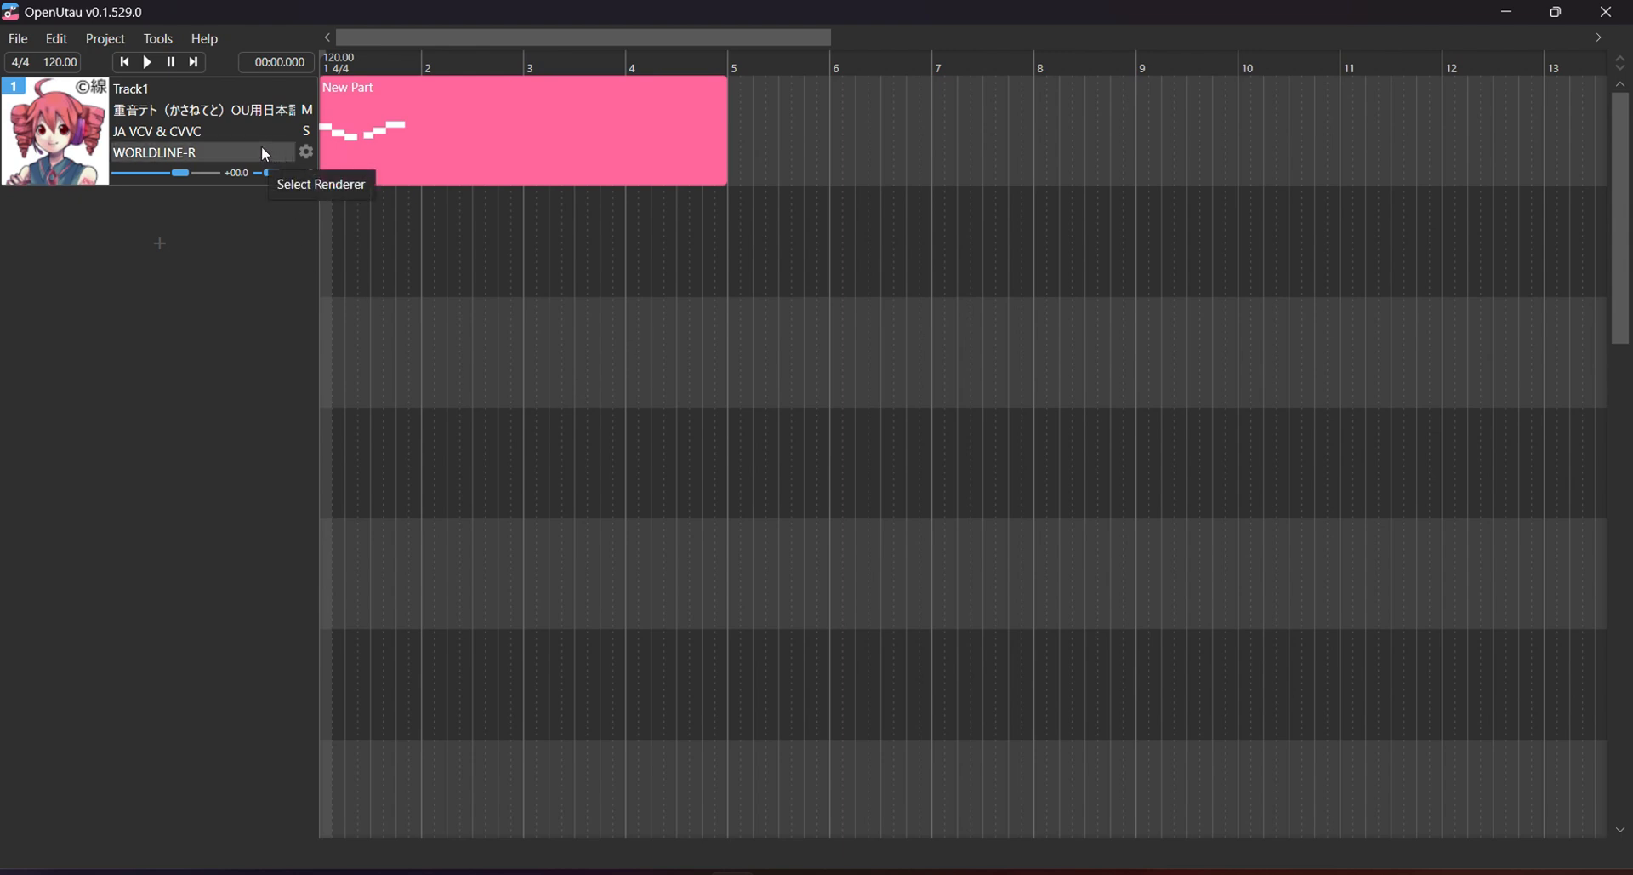
left_click(155, 38)
mouse_move(200, 41)
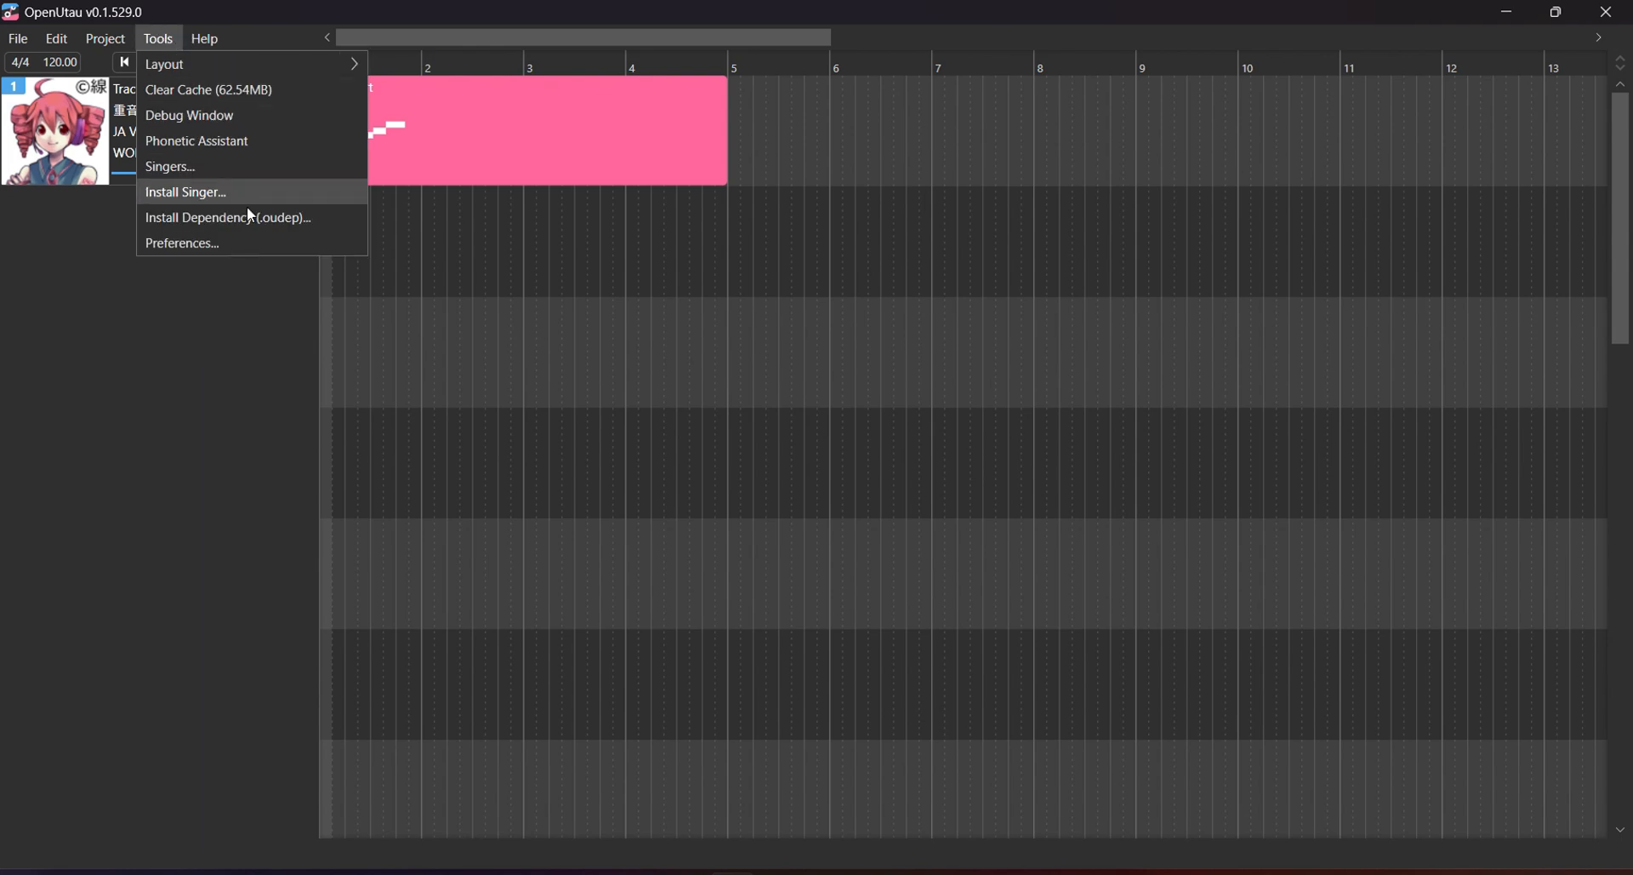
left_click(238, 245)
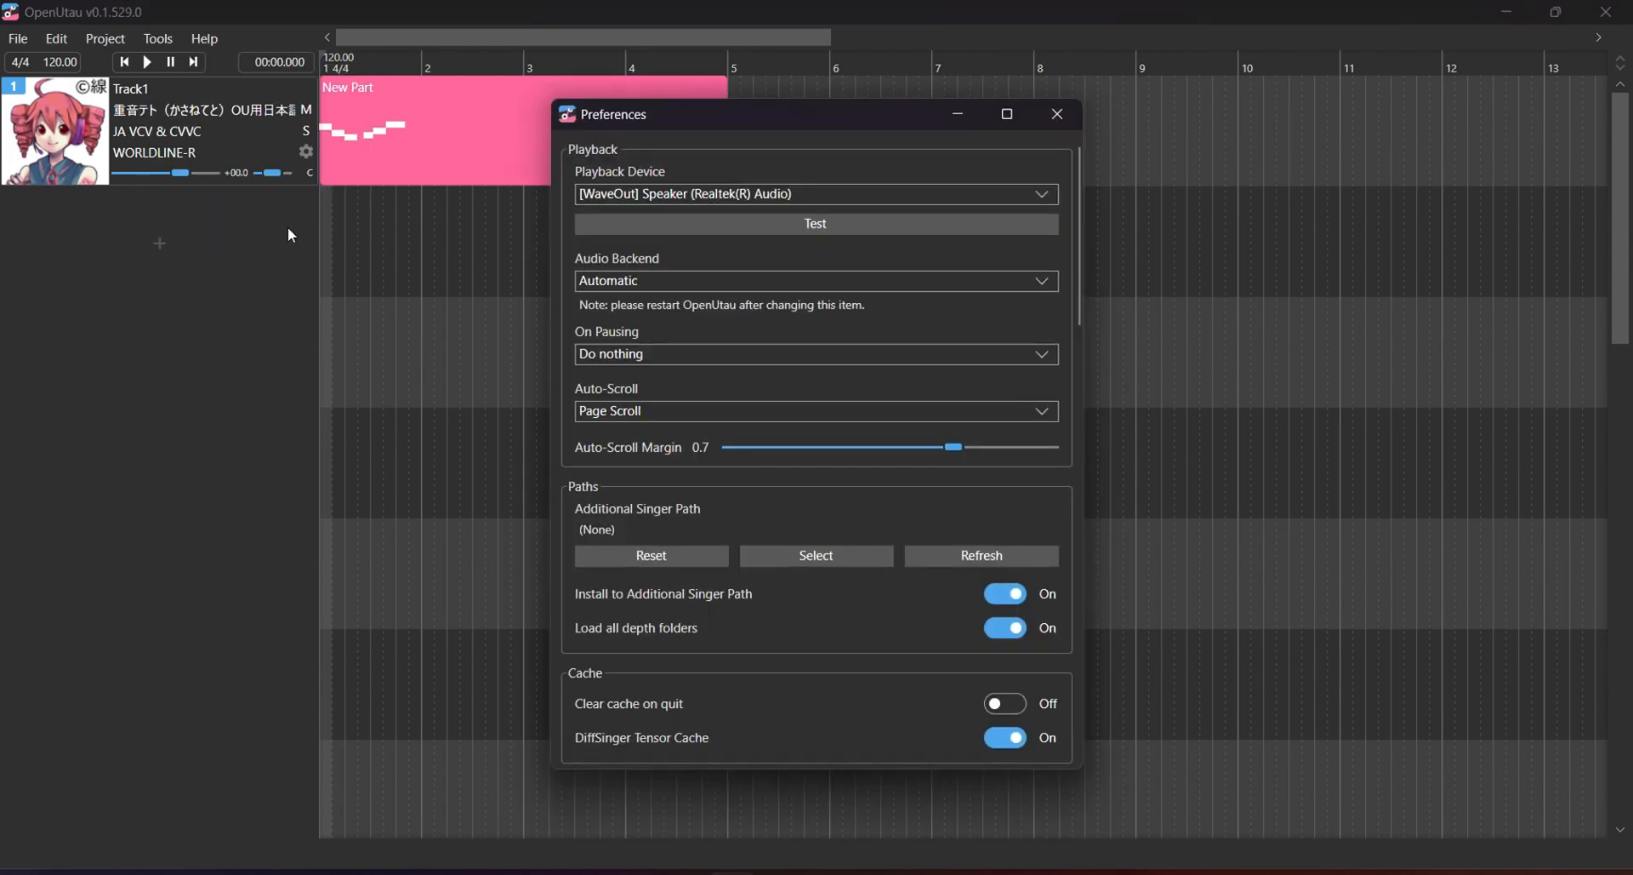
scroll(742, 255, "down", 5)
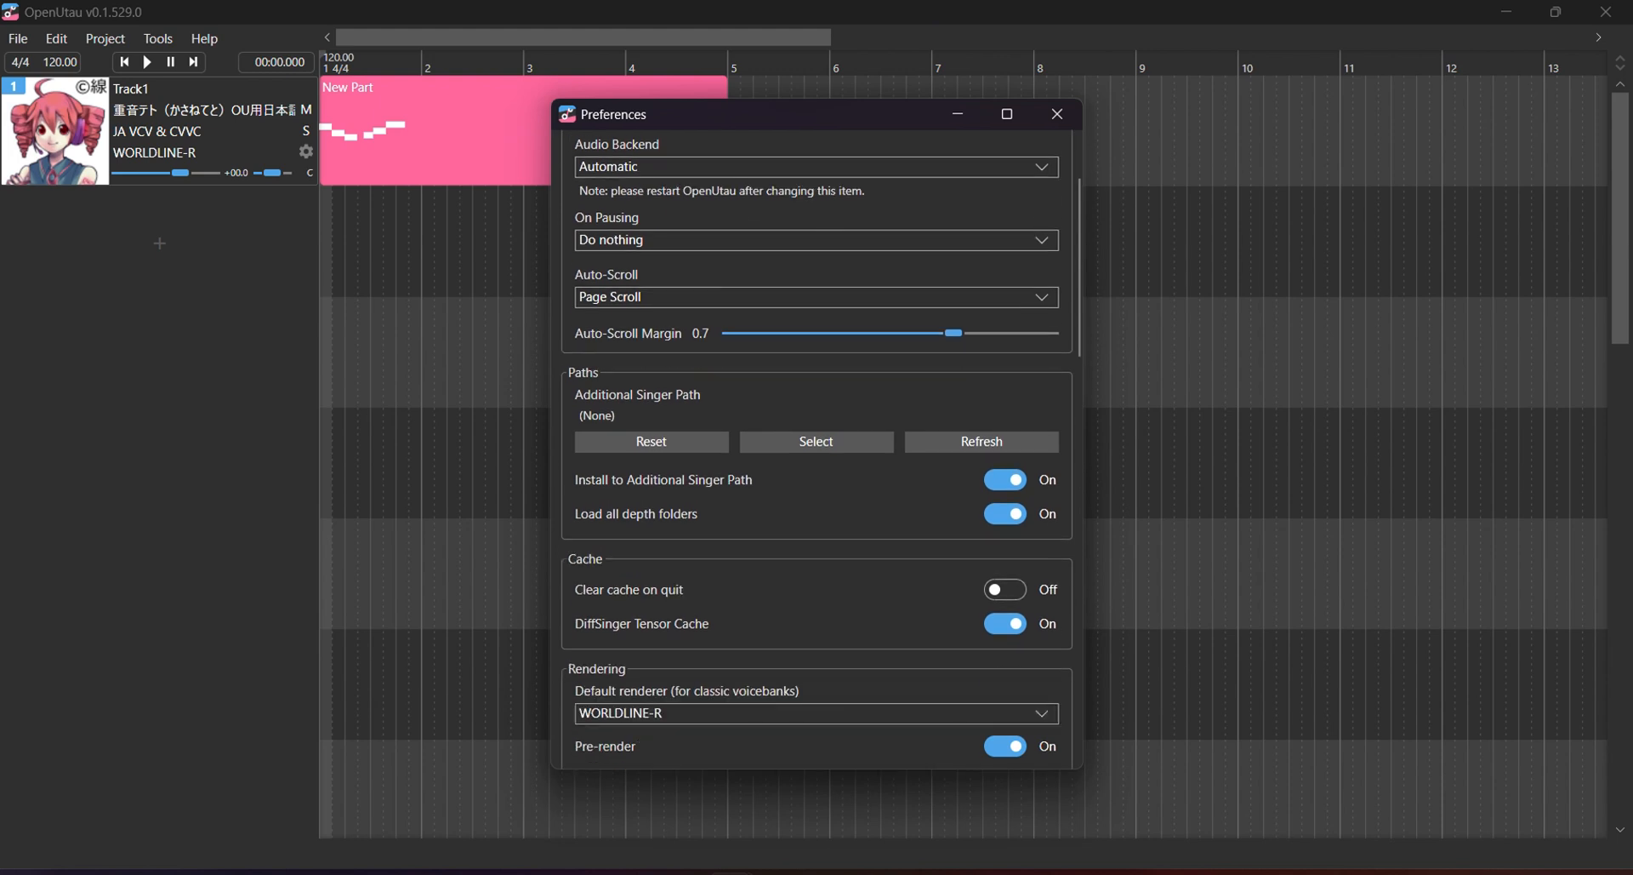
scroll(816, 450, "down", 10)
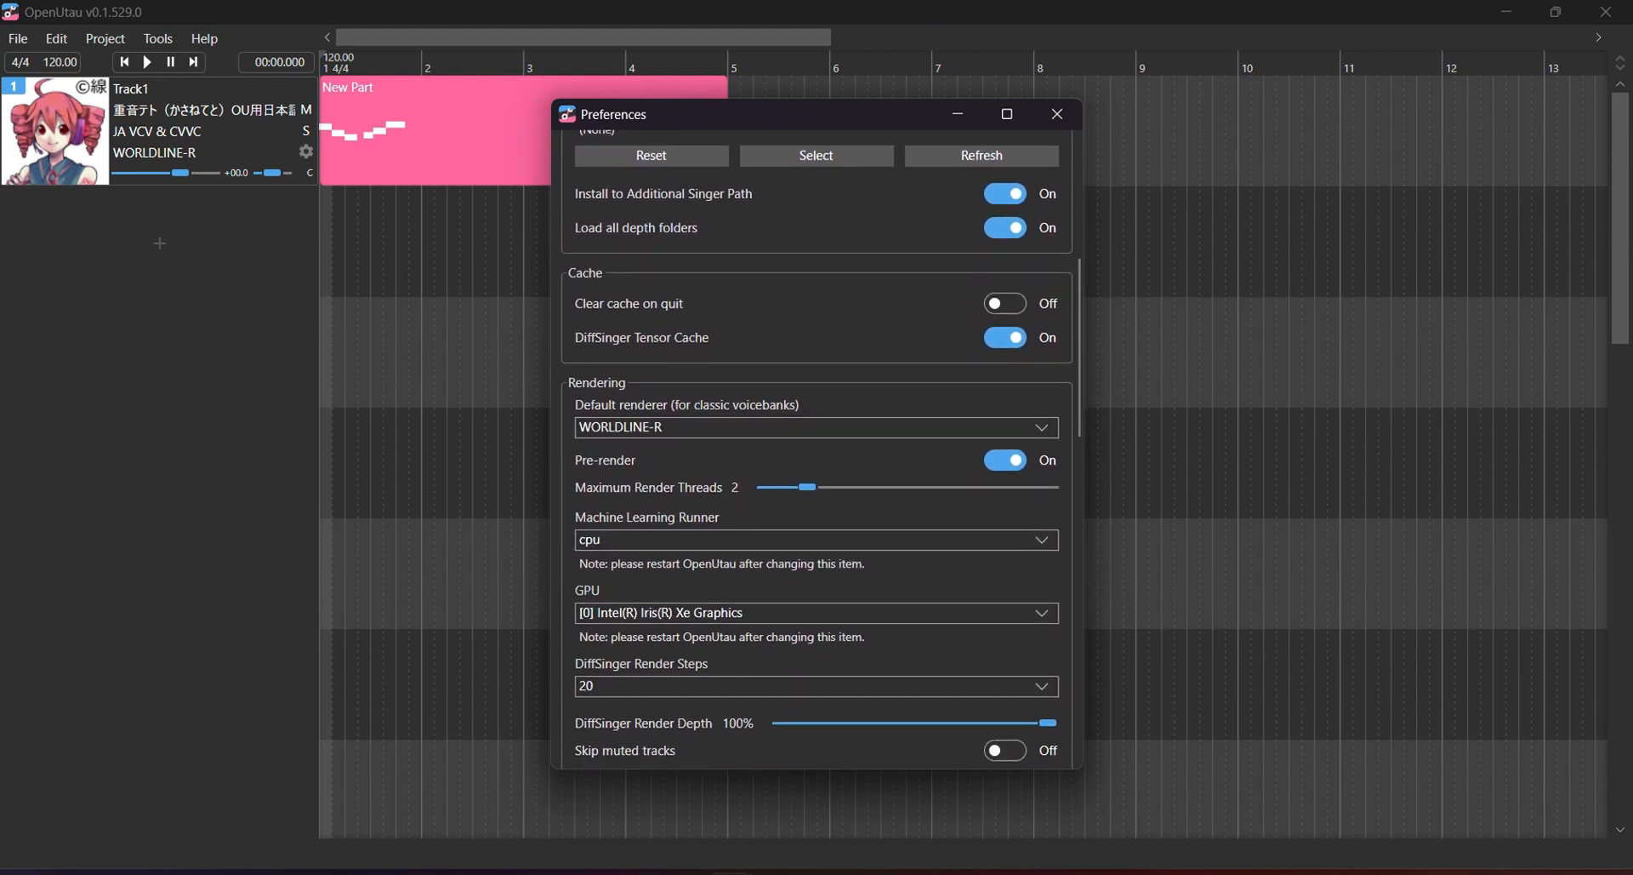
scroll(816, 459, "down", 1)
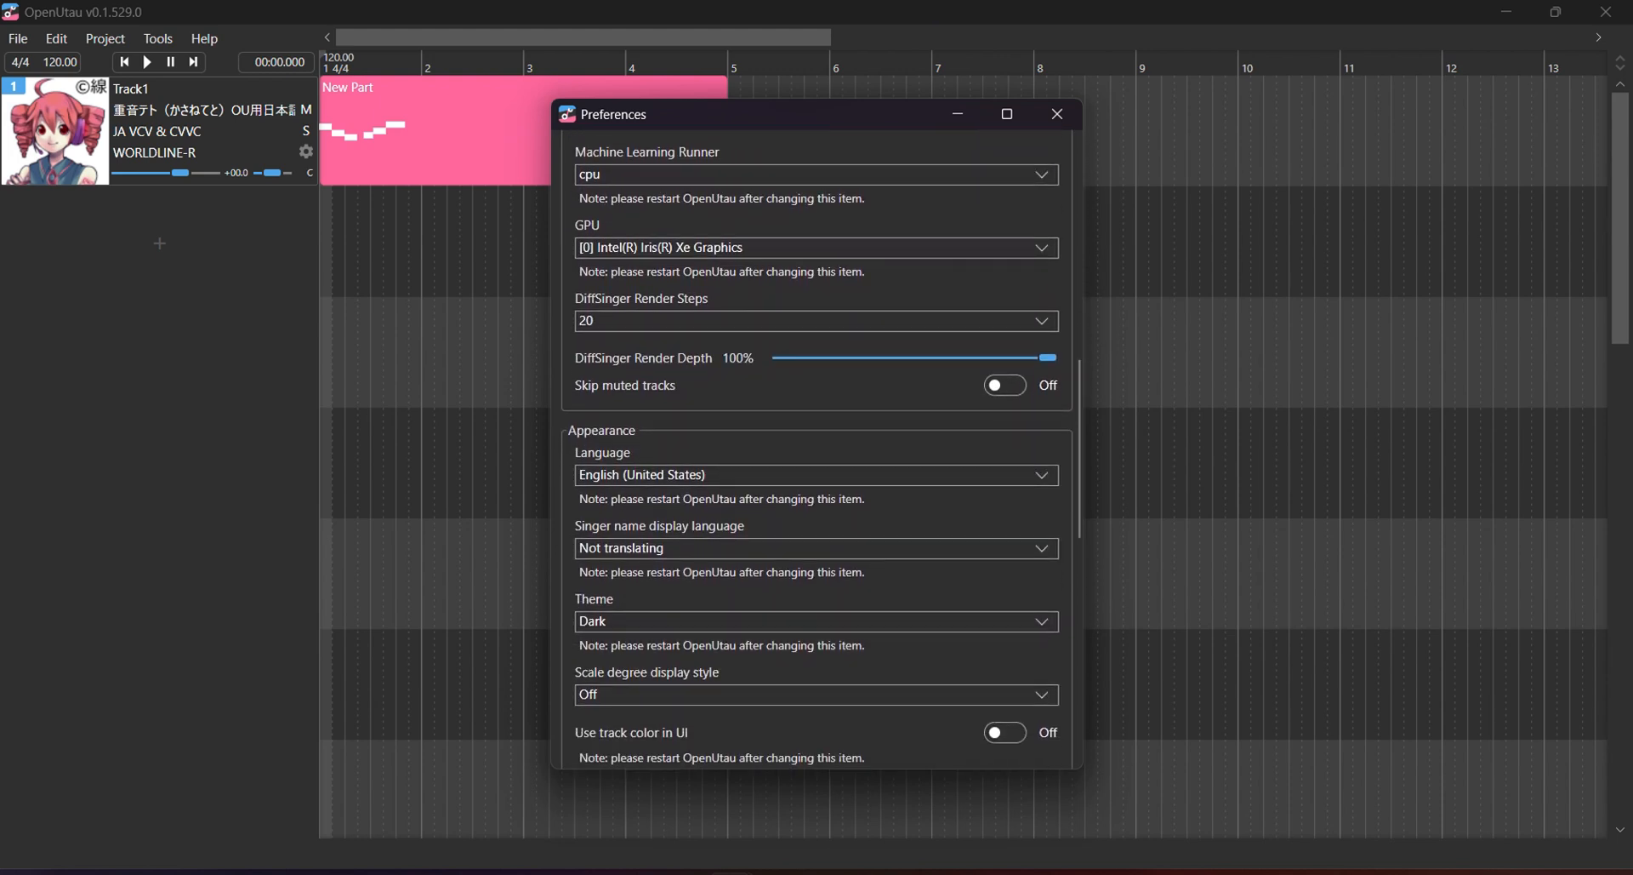
left_click(817, 460)
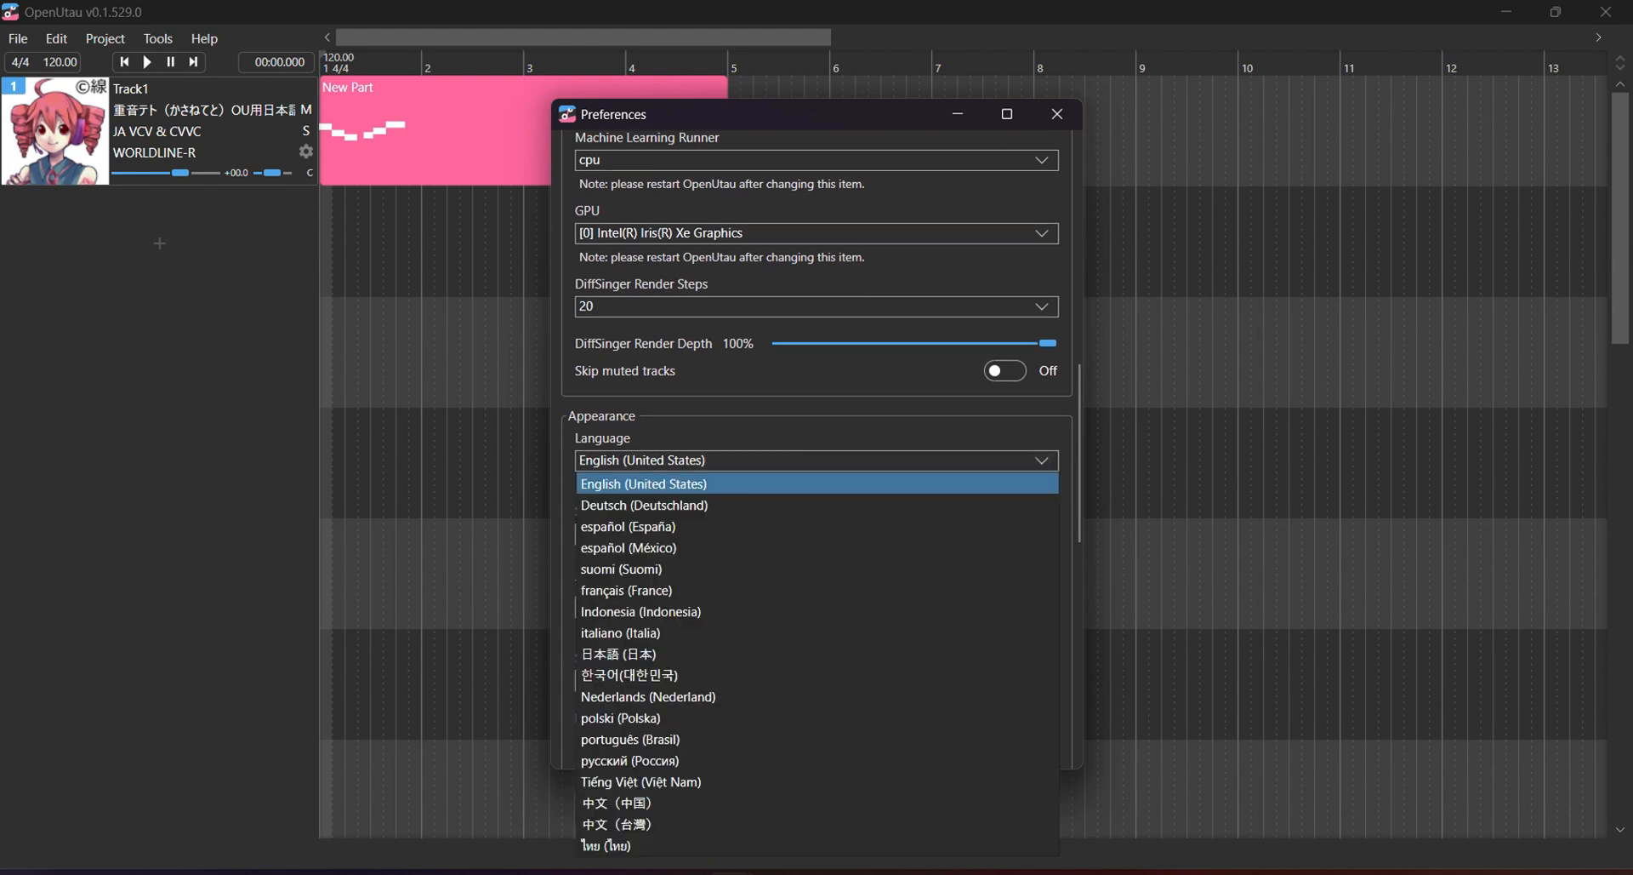
left_click(816, 460)
scroll(817, 451, "down", 1)
left_click(817, 423)
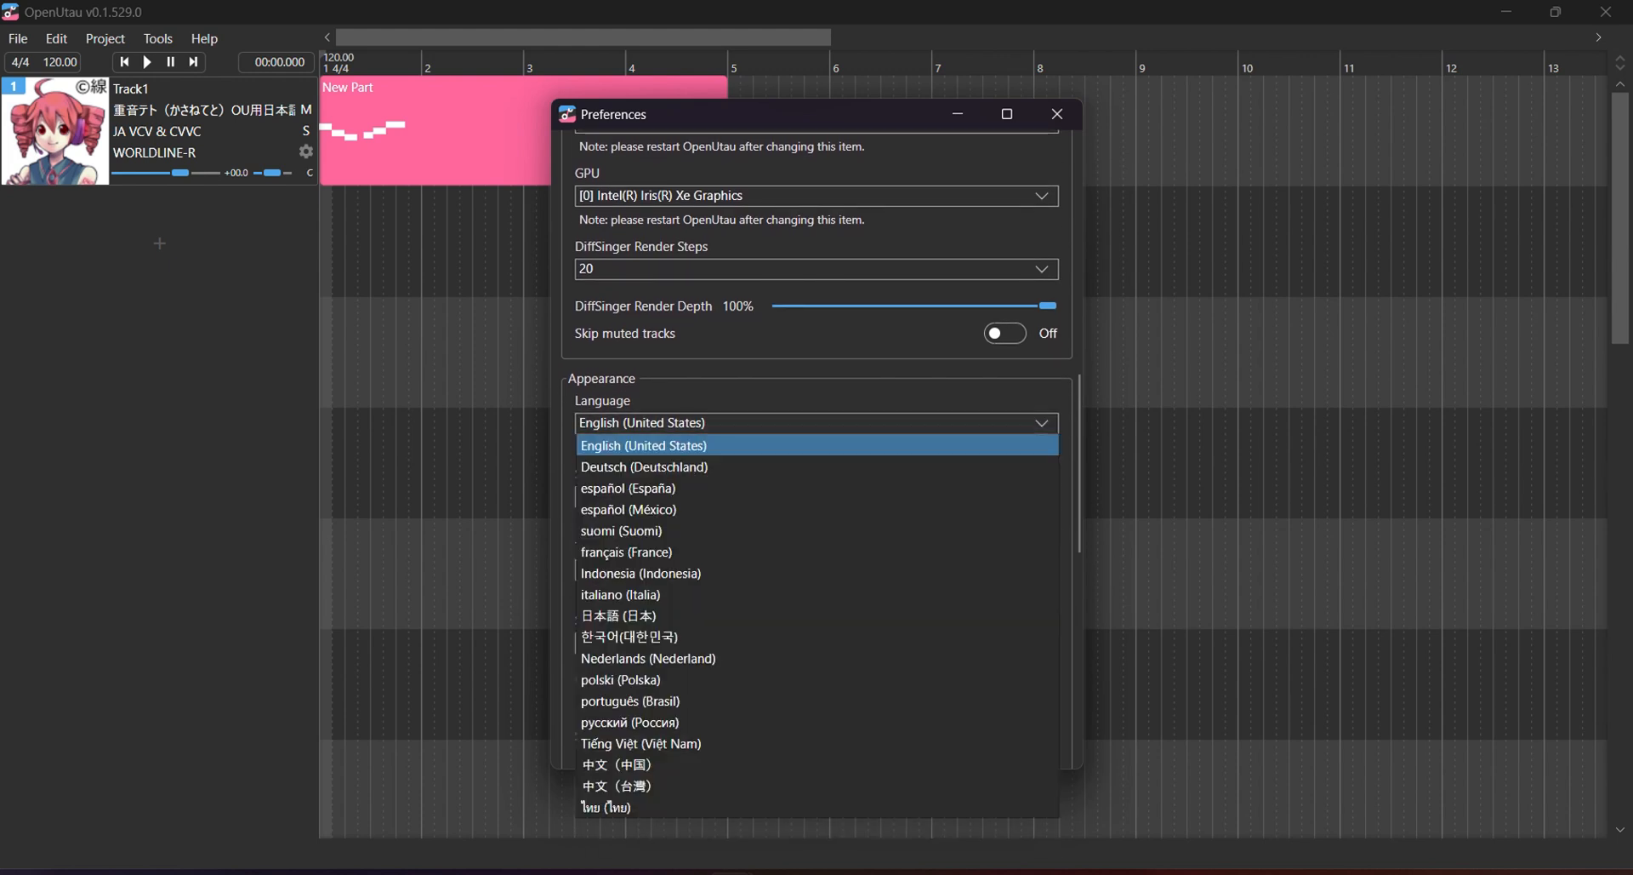
scroll(817, 451, "down", 4)
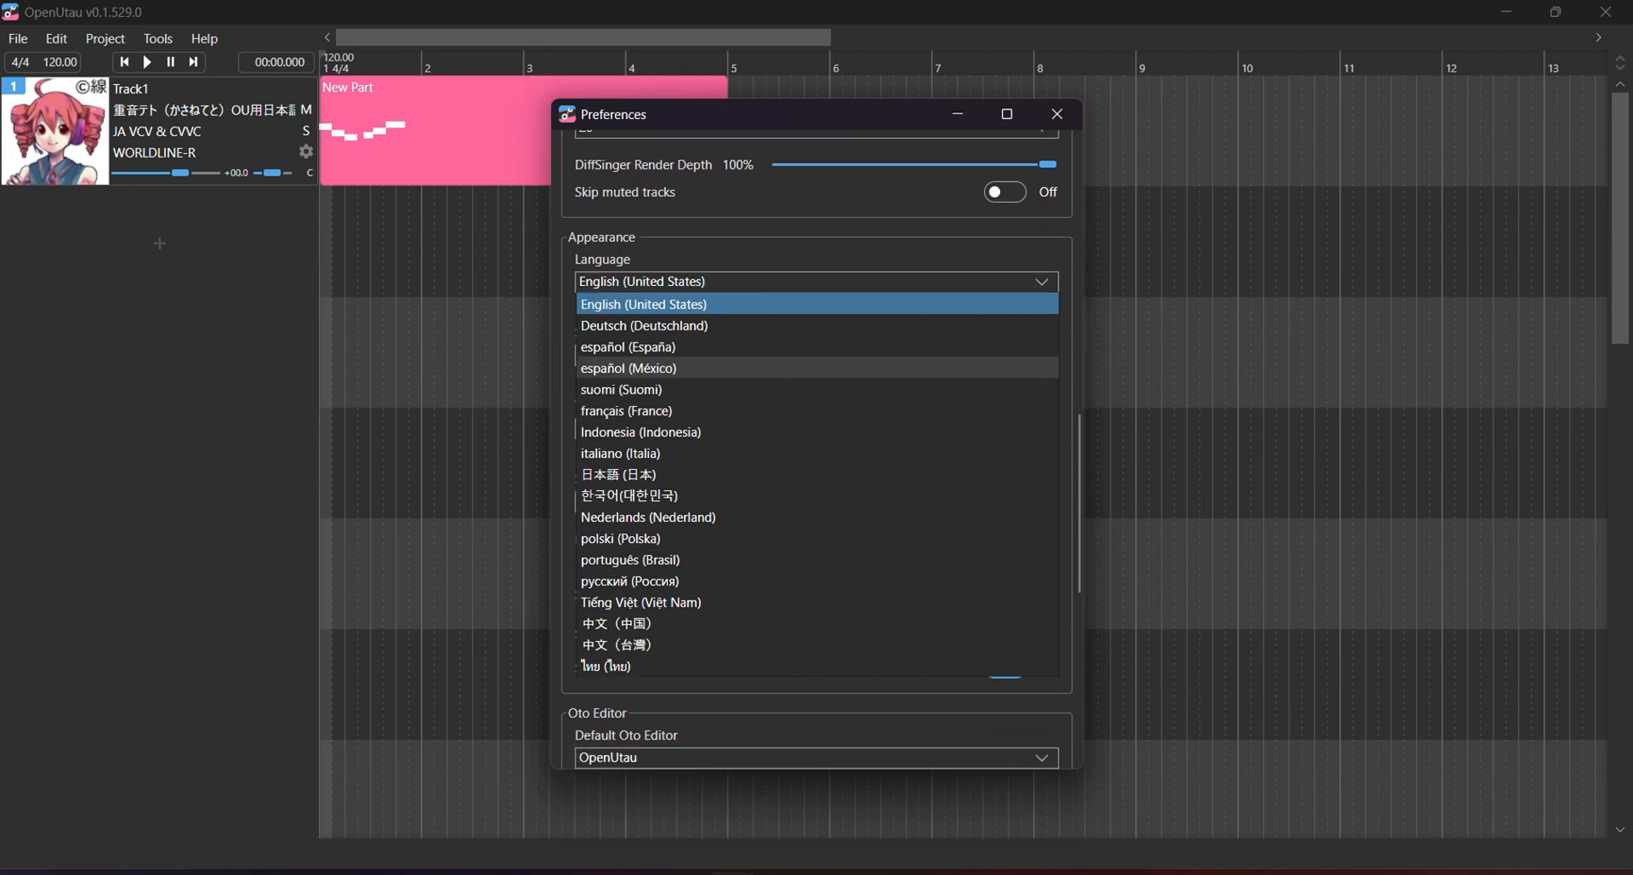
scroll(816, 451, "down", 4)
scroll(817, 450, "up", 2)
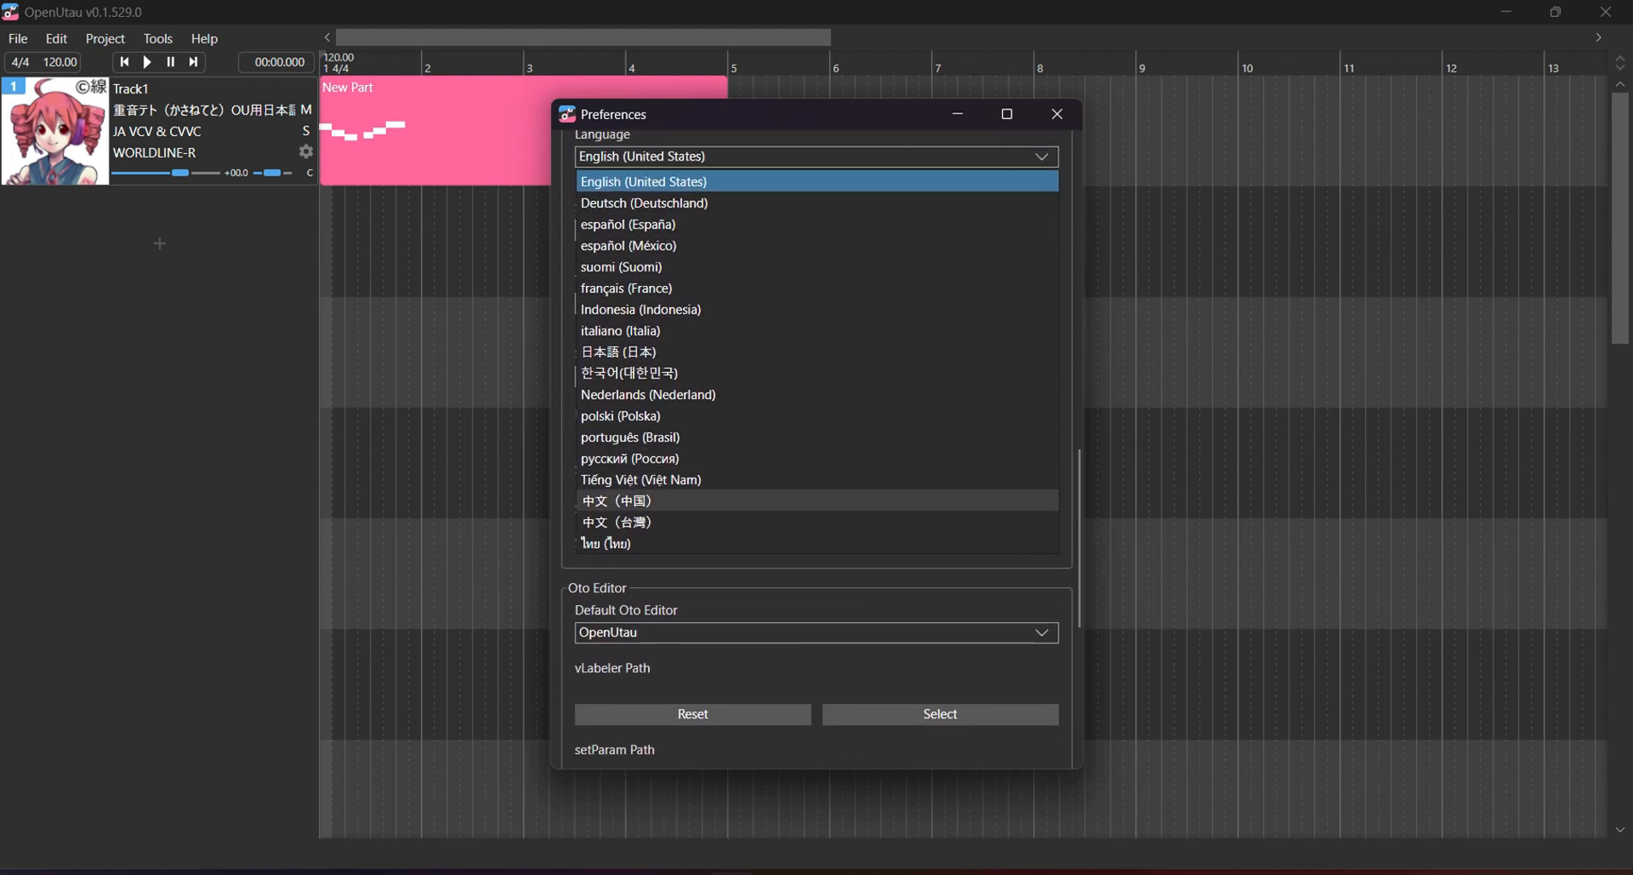
key("Escape")
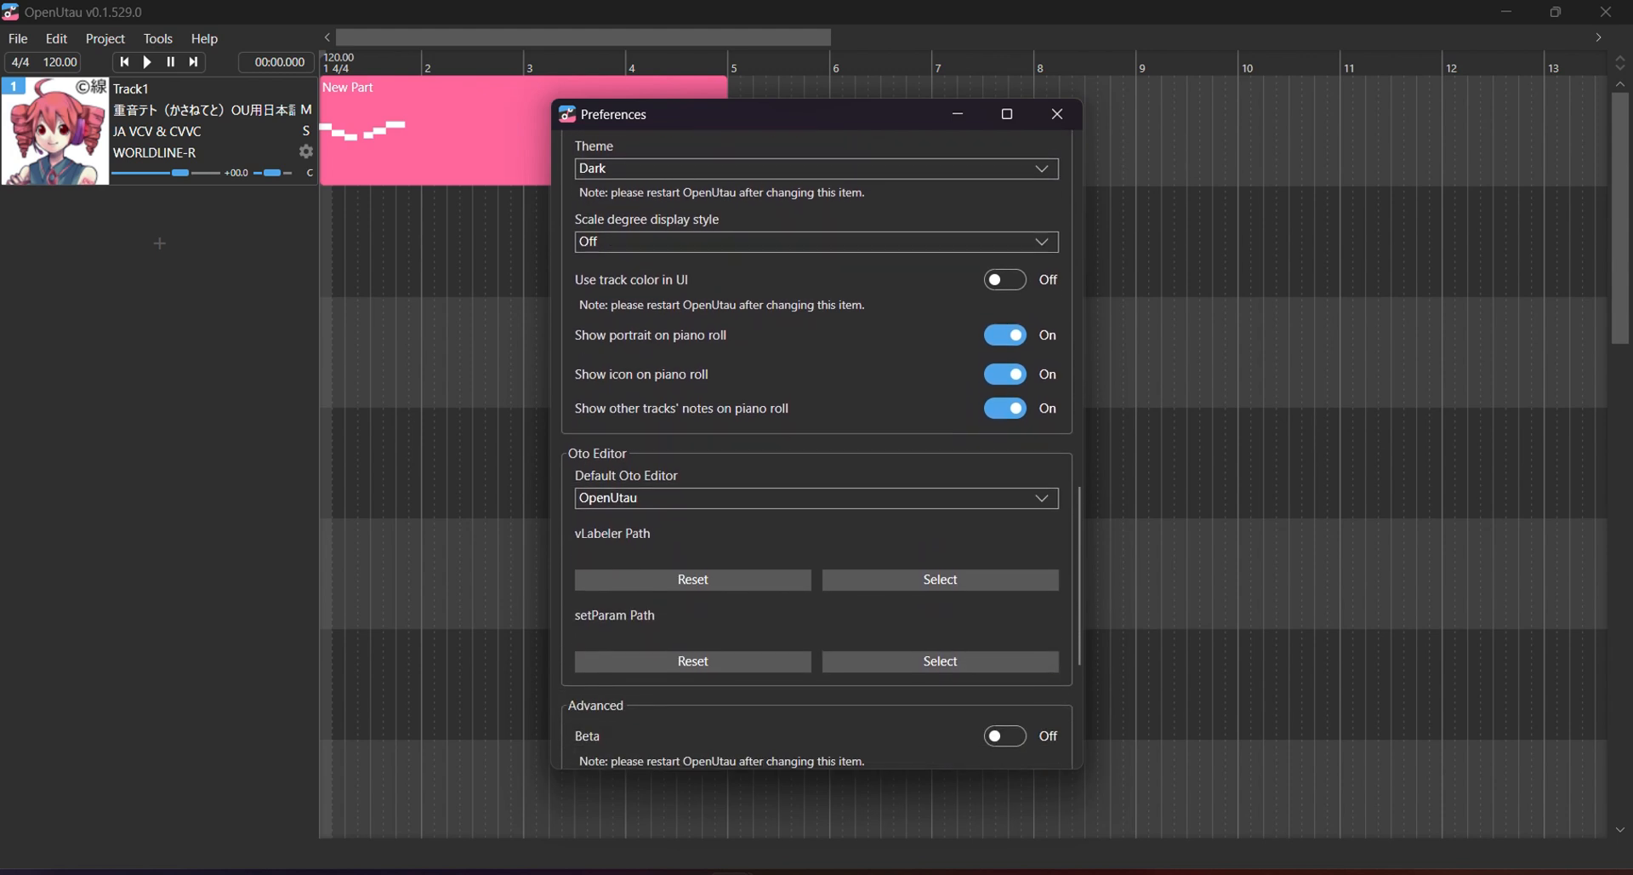
In Preferences, check the Default Oto Editor choices unchanged and open the Theme dropdown.
scroll(817, 451, "down", 1)
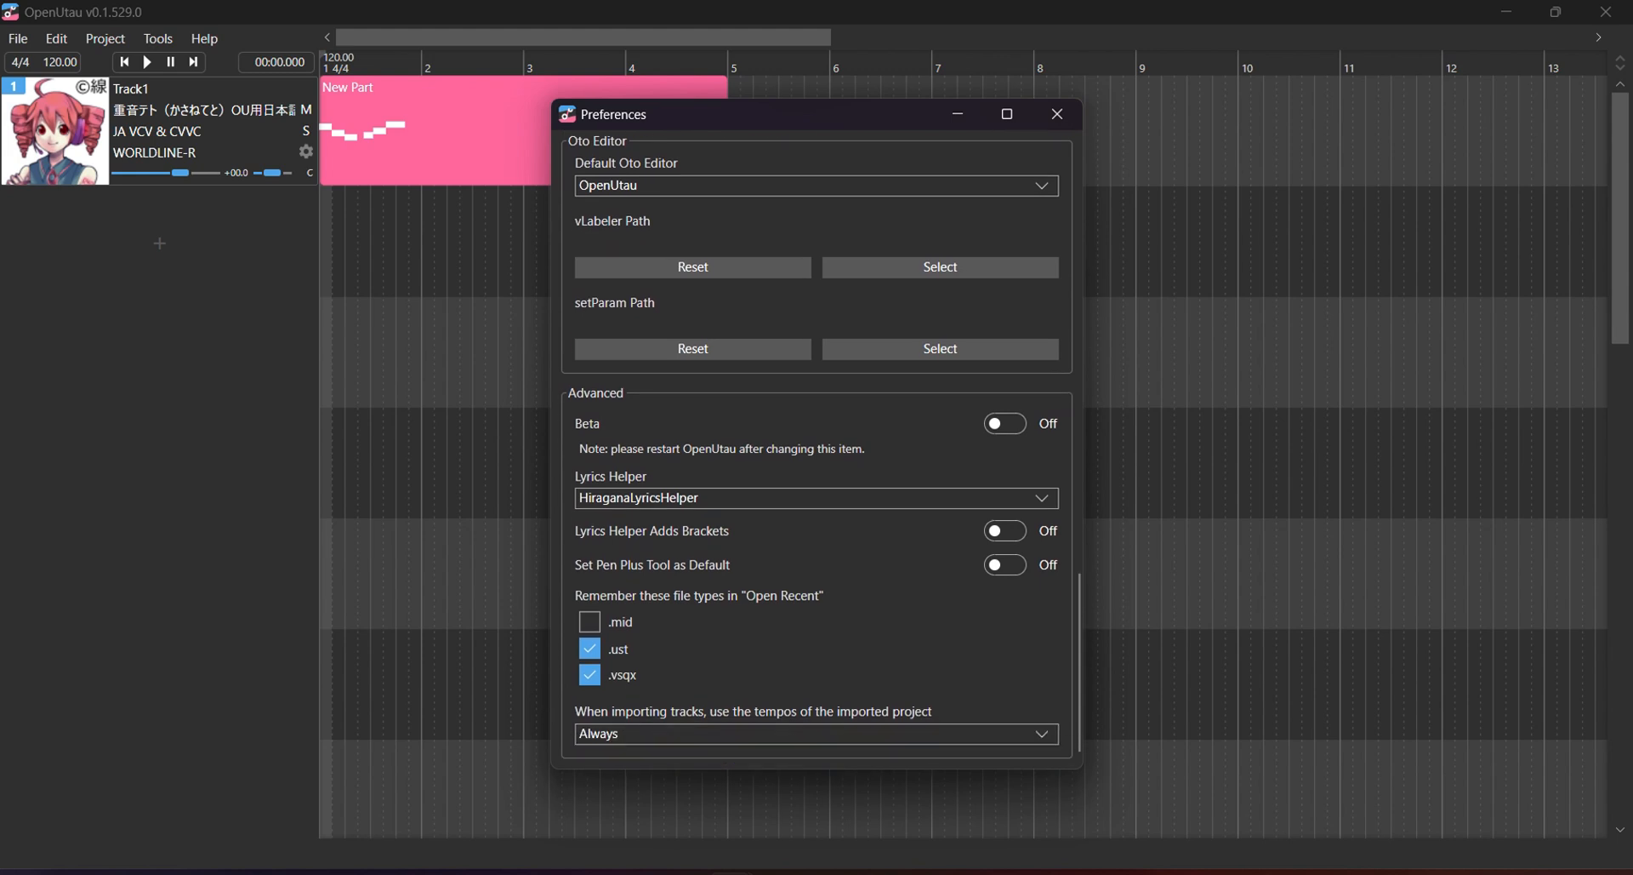
scroll(816, 451, "up", 6)
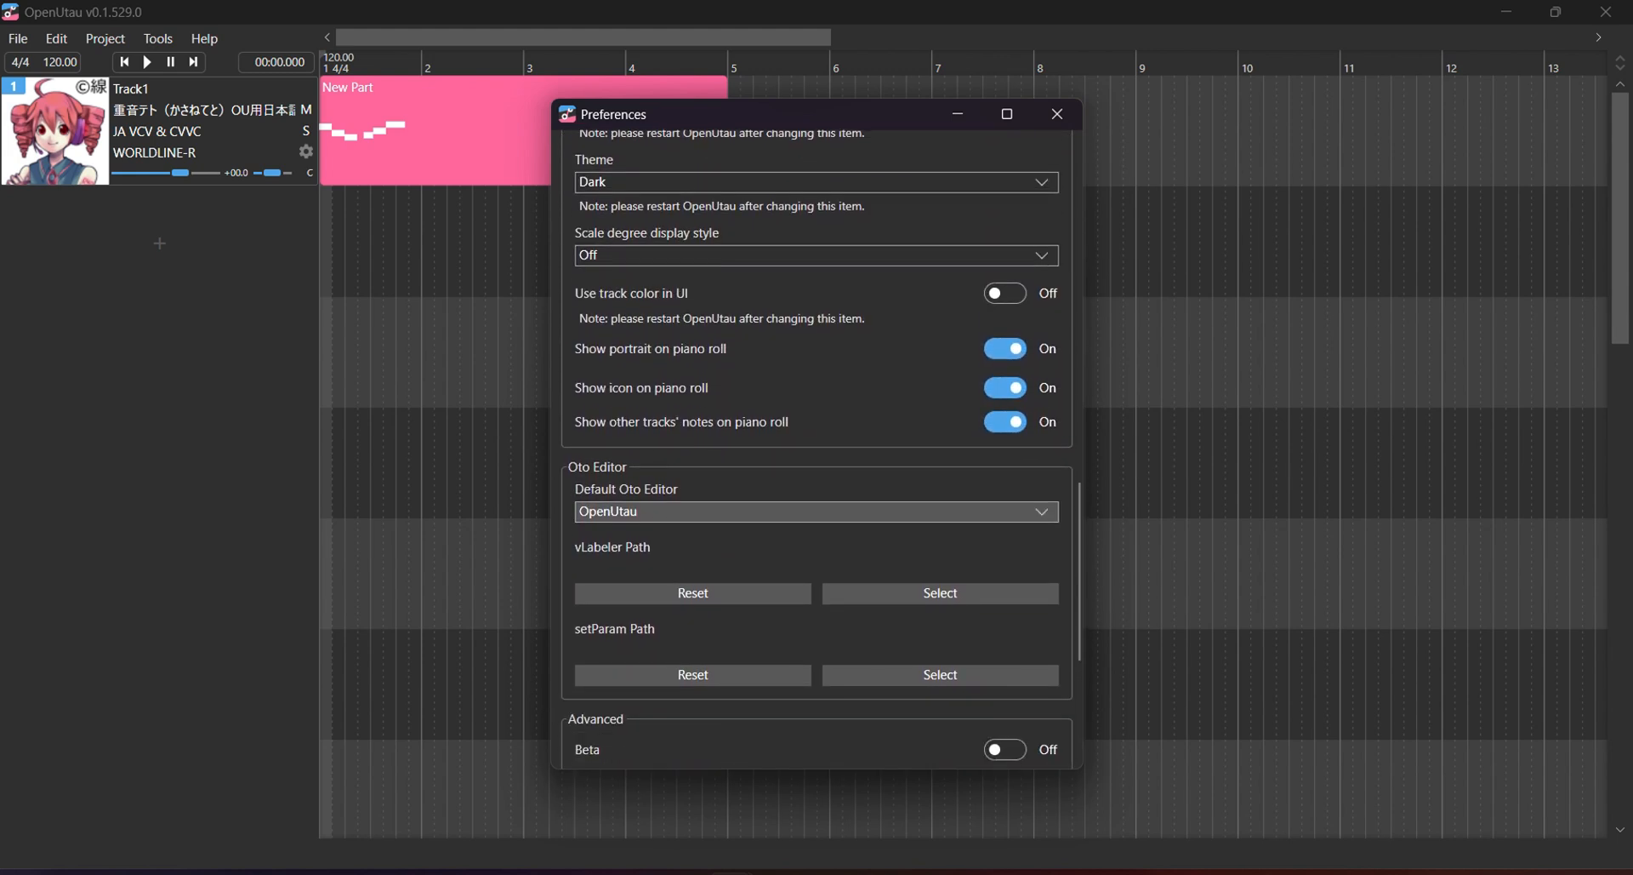
scroll(816, 511, "down", 1)
left_click(817, 448)
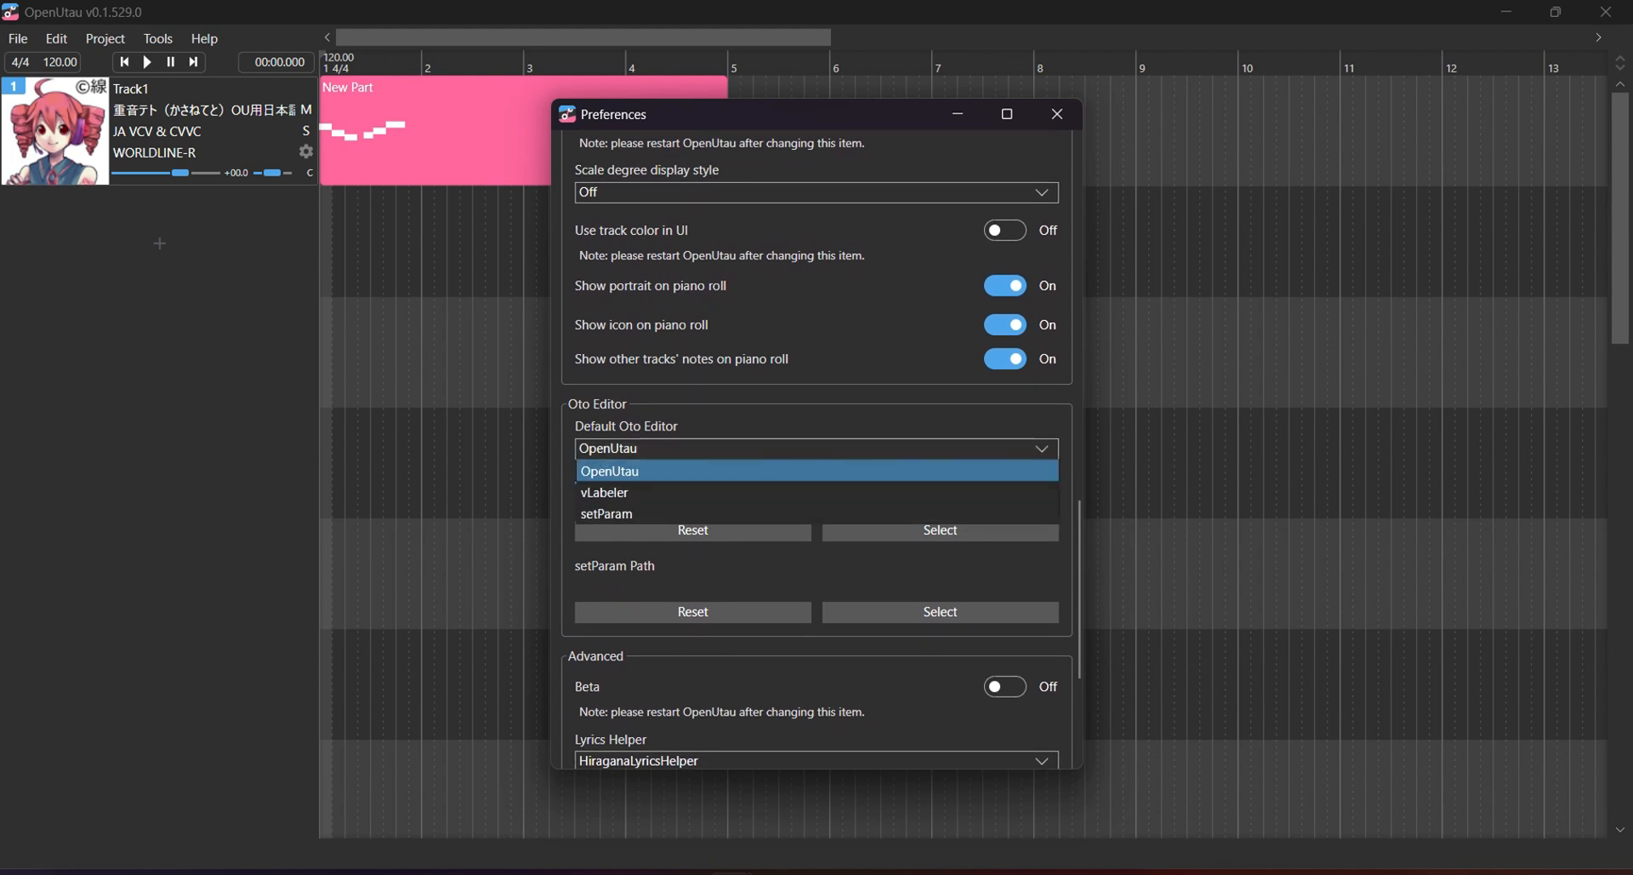
left_click(817, 448)
scroll(816, 451, "down", 1)
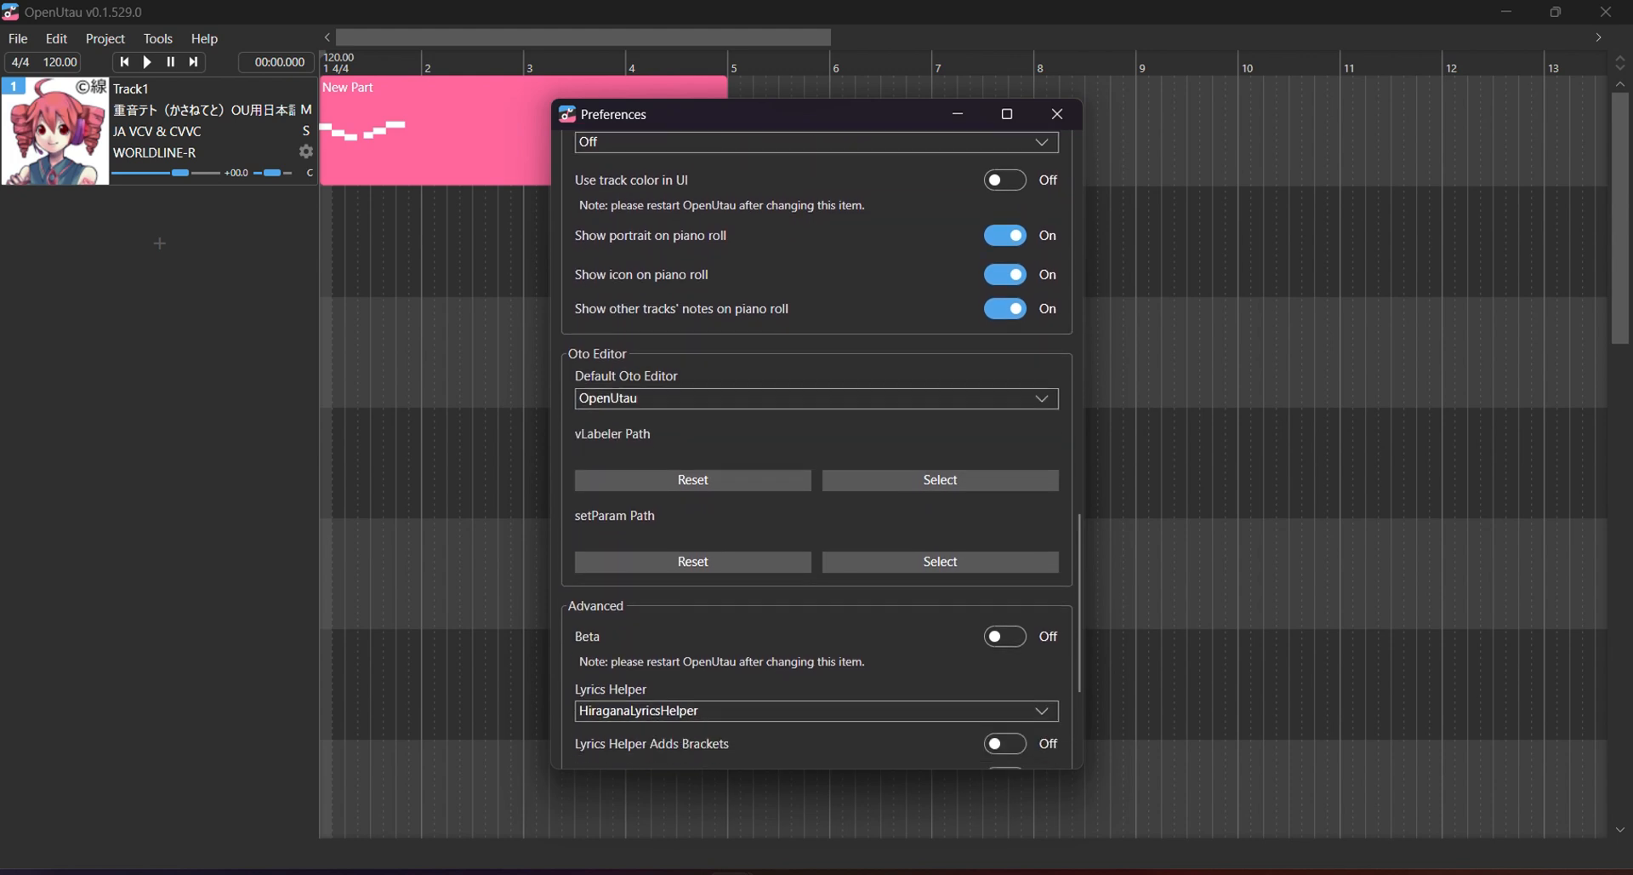
scroll(817, 451, "up", 10)
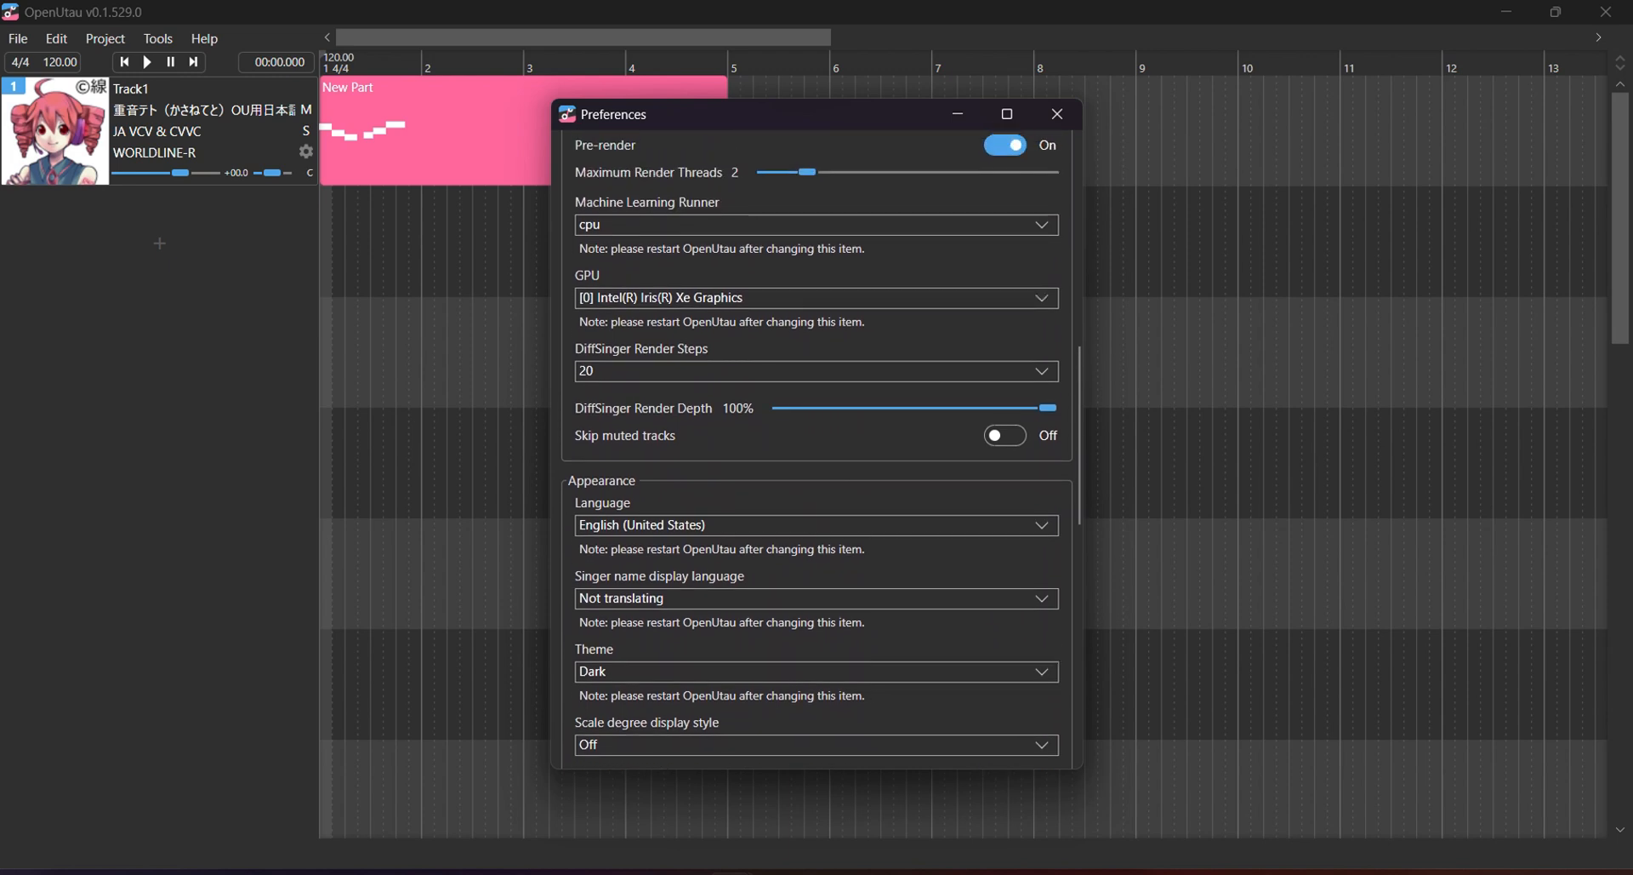
scroll(789, 527, "down", 1)
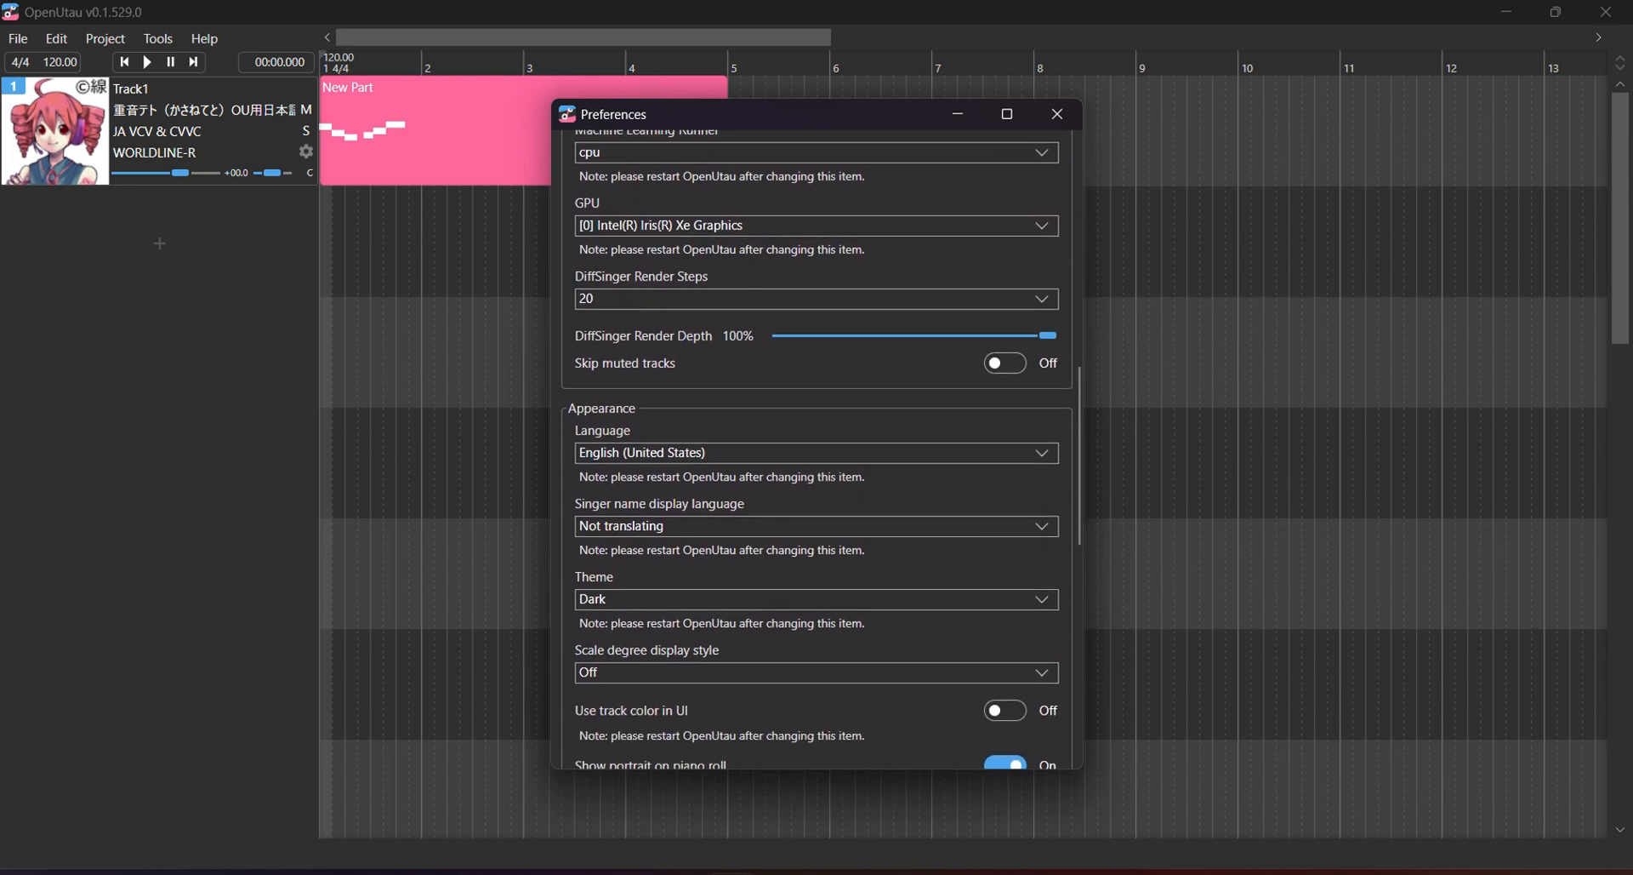
scroll(790, 527, "up", 1)
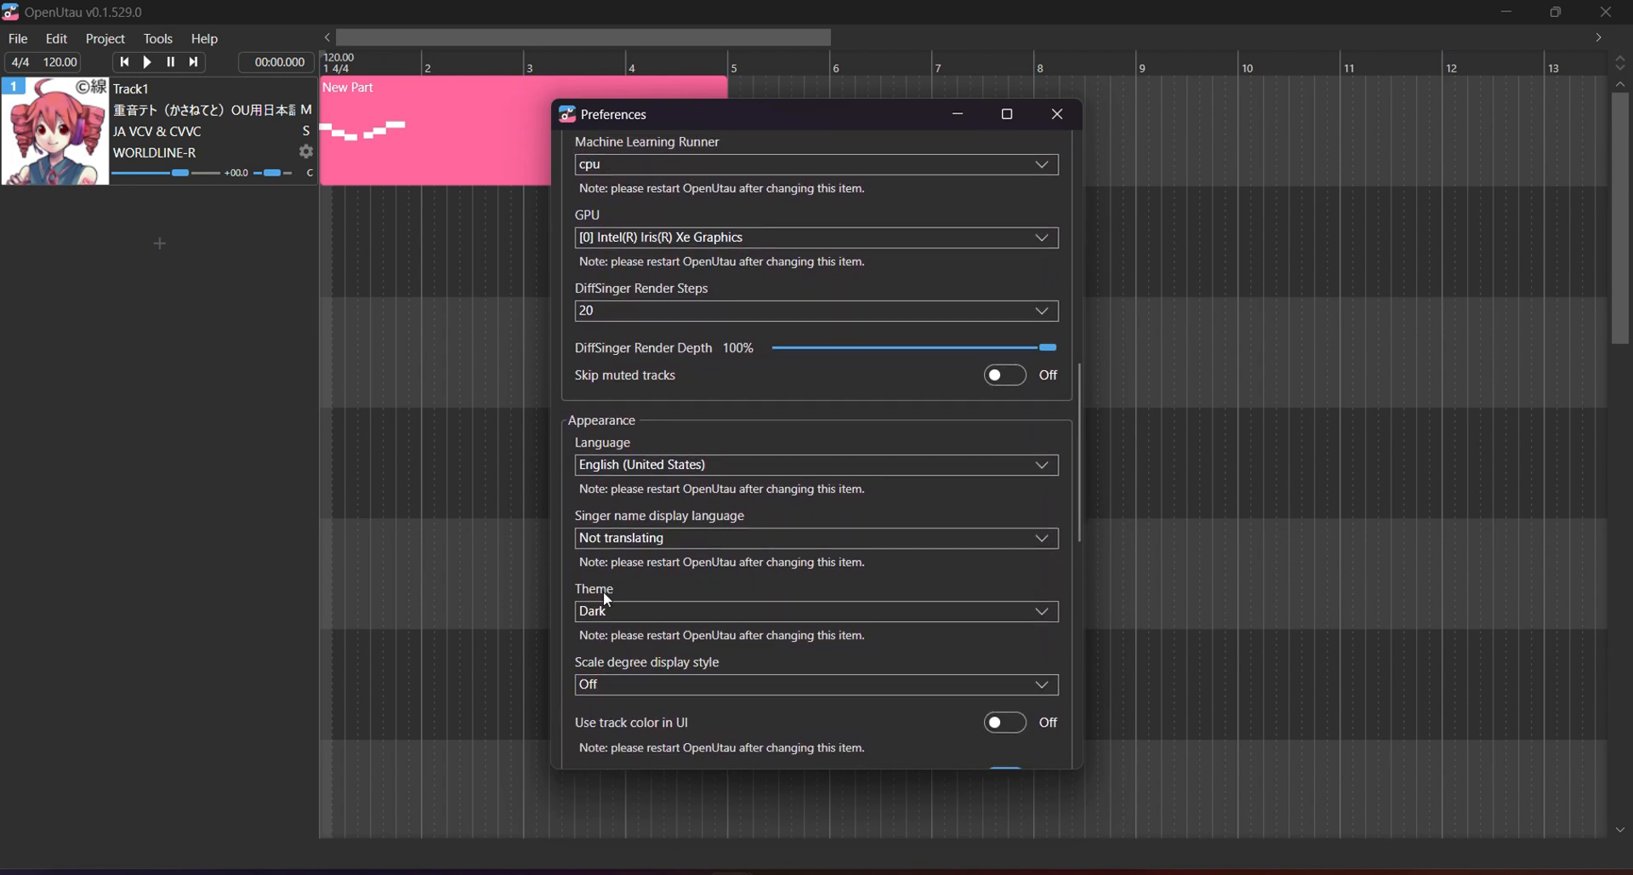
left_click(618, 605)
Pick Light, then set the Theme back to Dark and close Preferences.
left_click(643, 634)
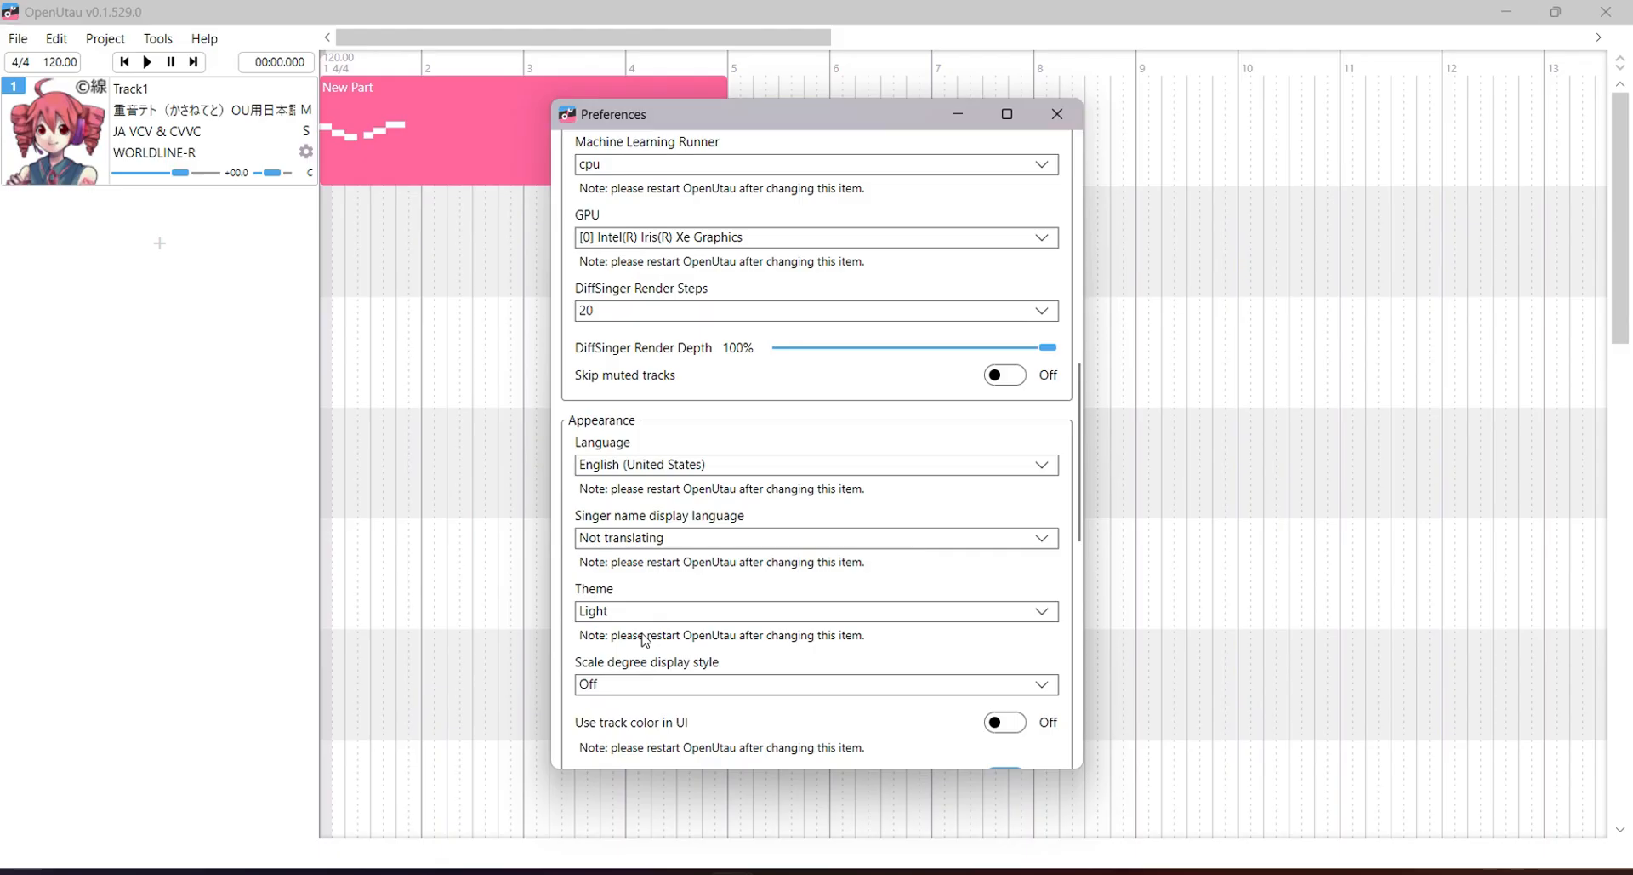
left_click(649, 616)
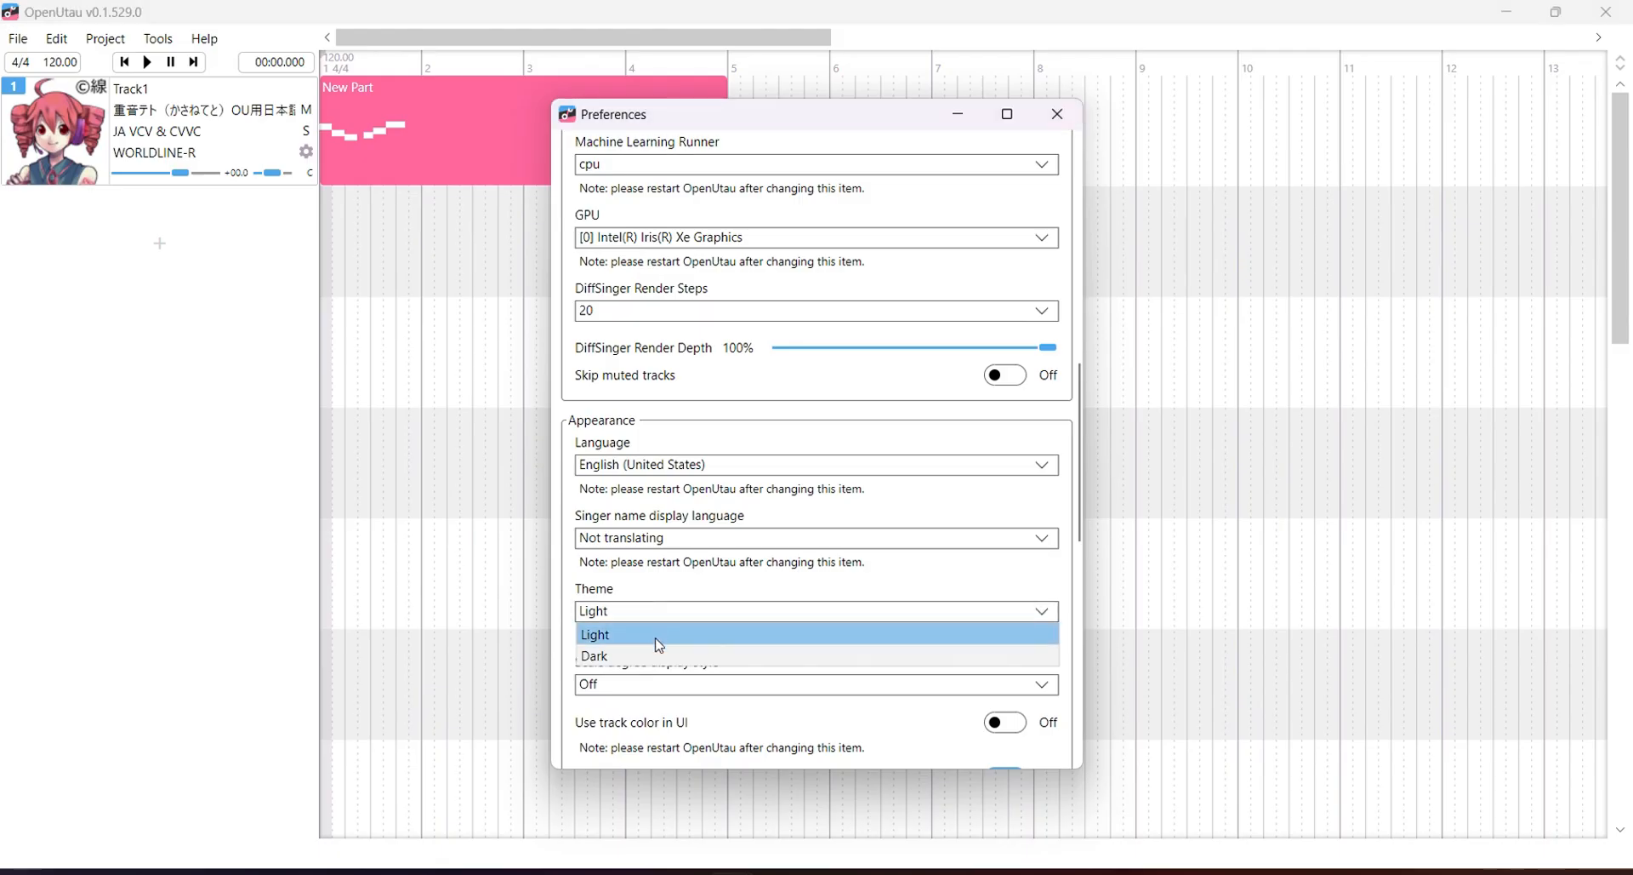
left_click(646, 652)
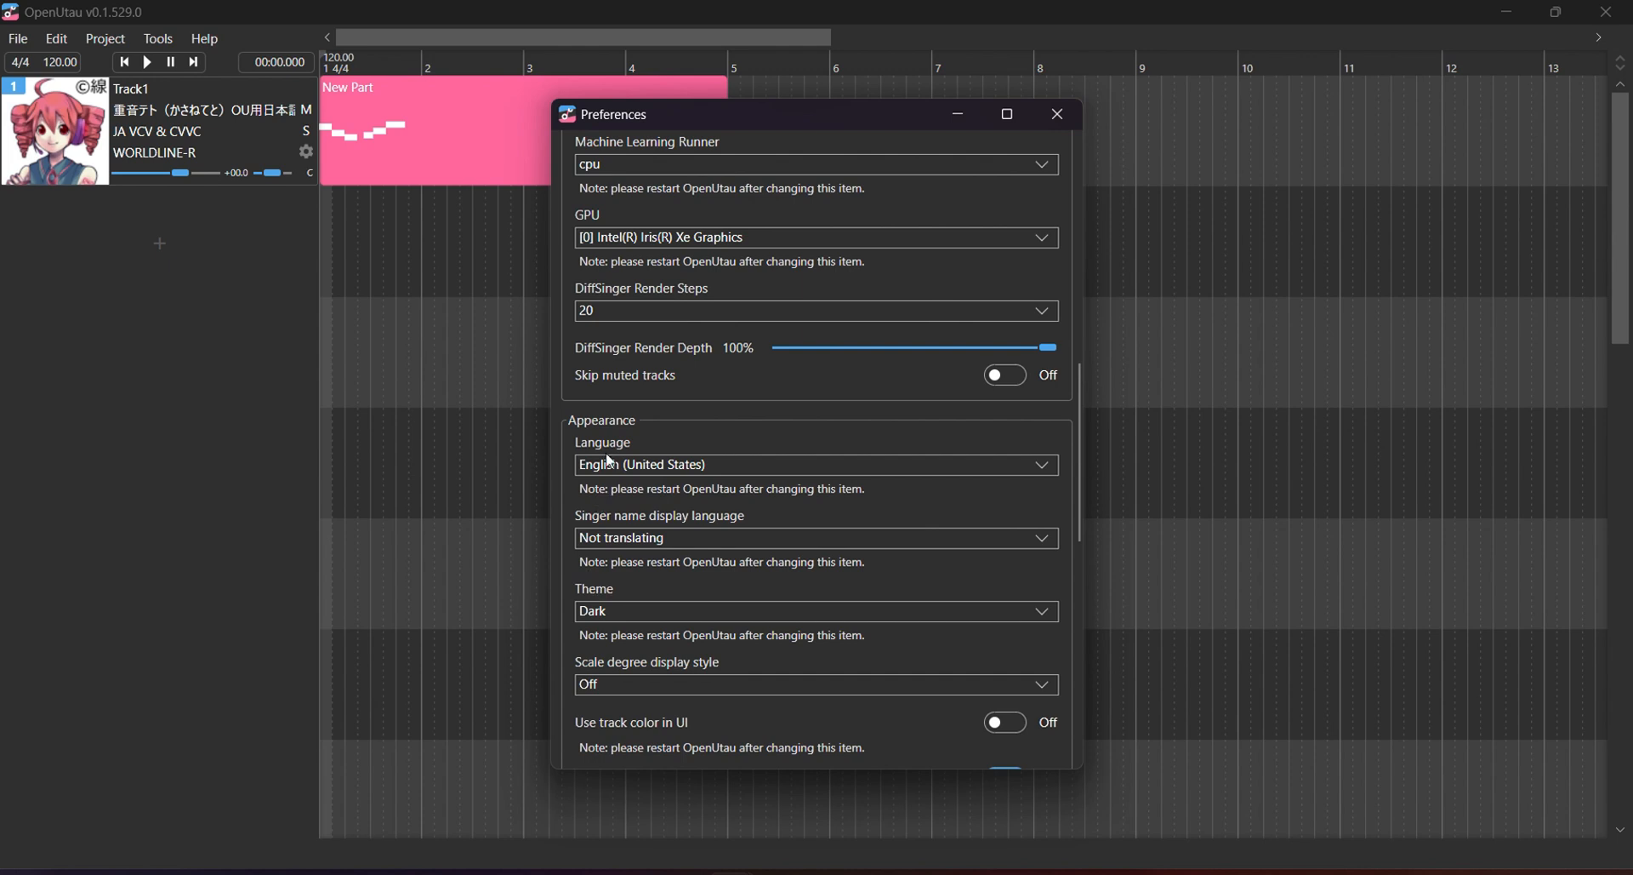
left_click(603, 609)
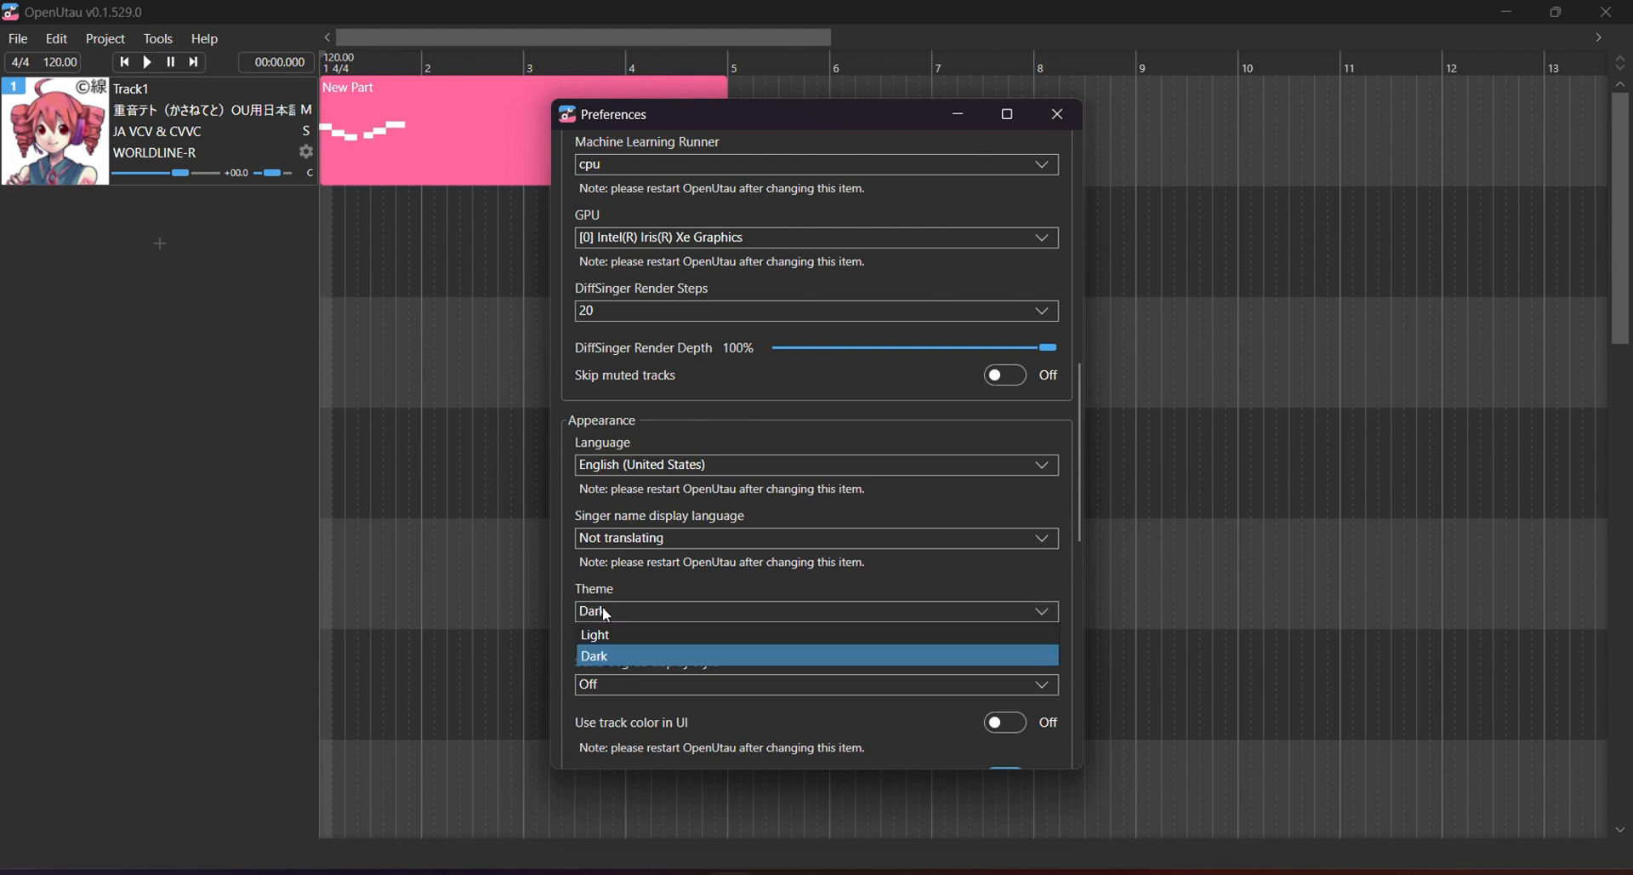
left_click(650, 611)
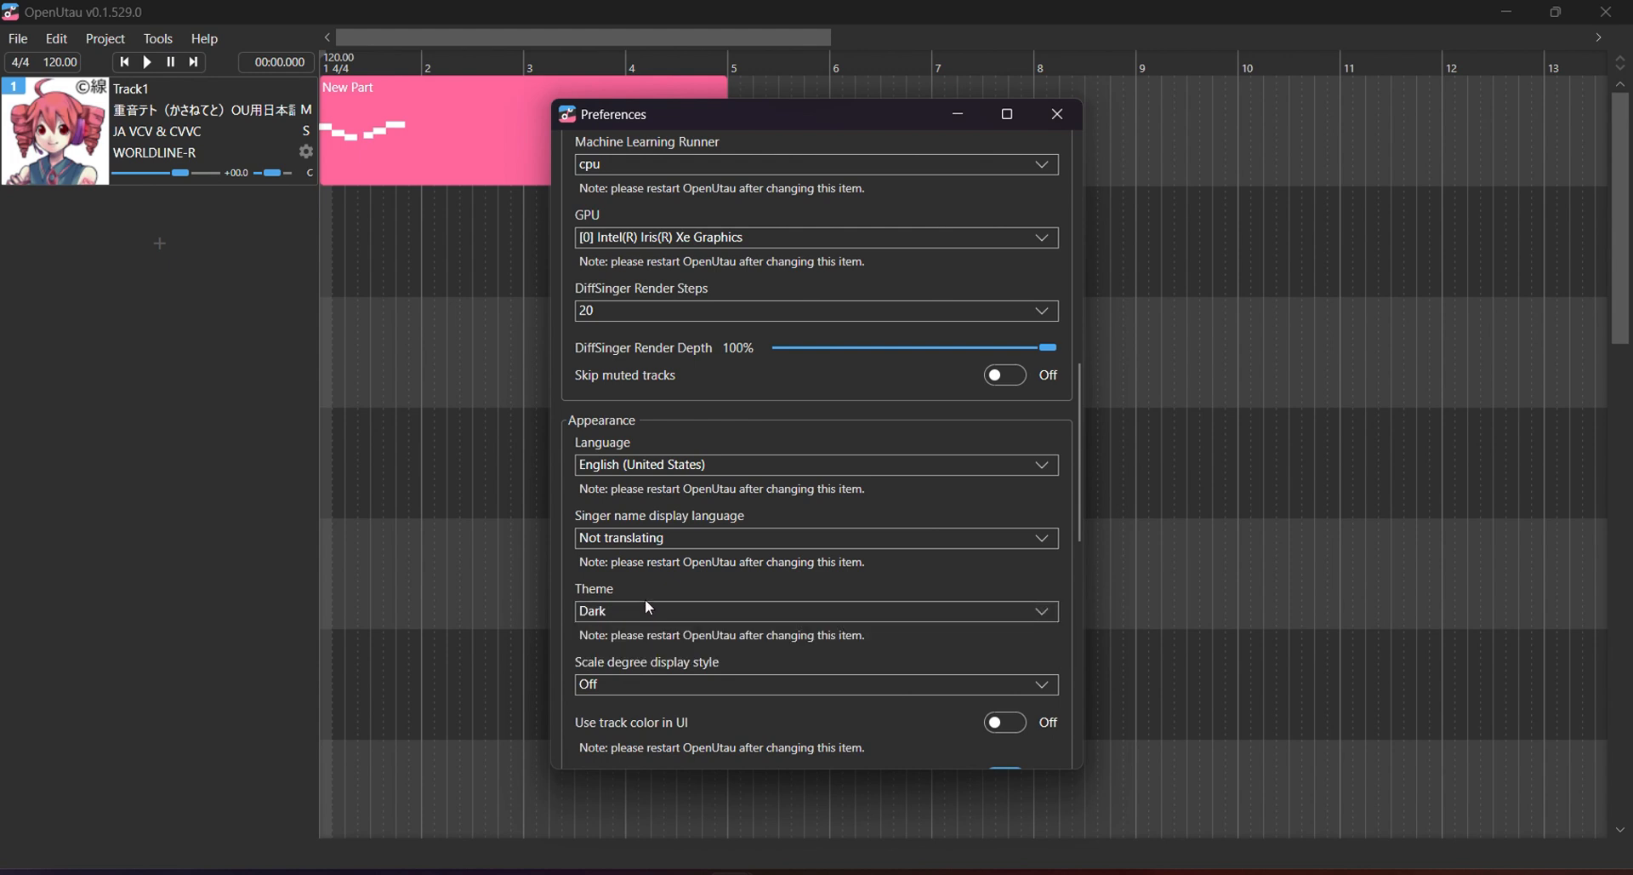
left_click(1061, 116)
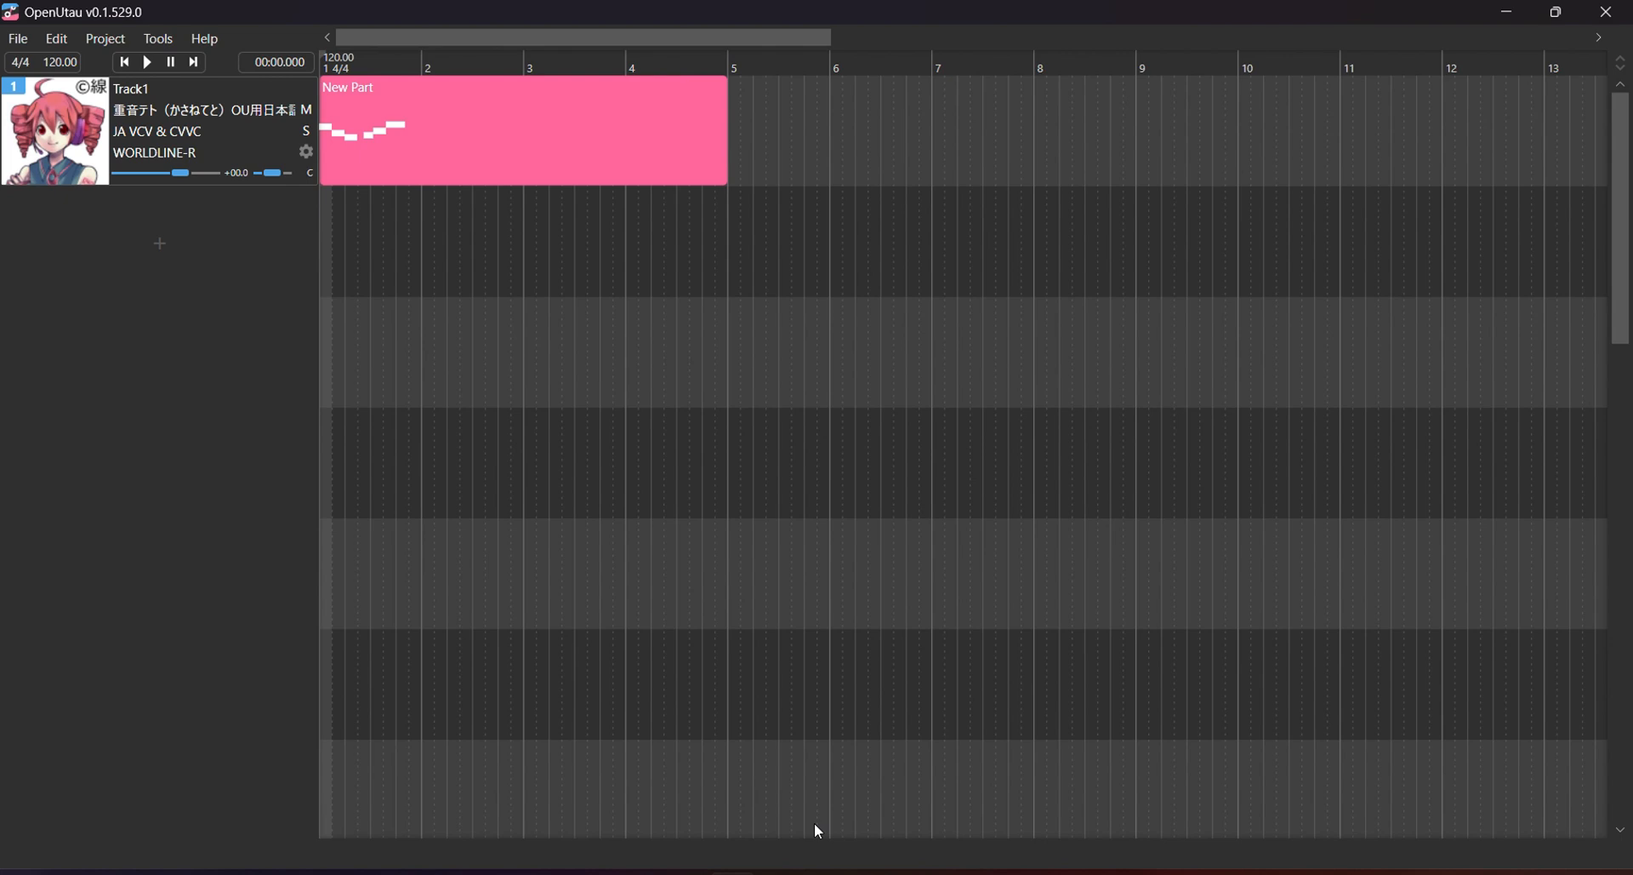
Open Track1's singer dropdown to see the installed voicebanks, such as Hatsune Miku and CASE (EASY MODE).
left_click(207, 109)
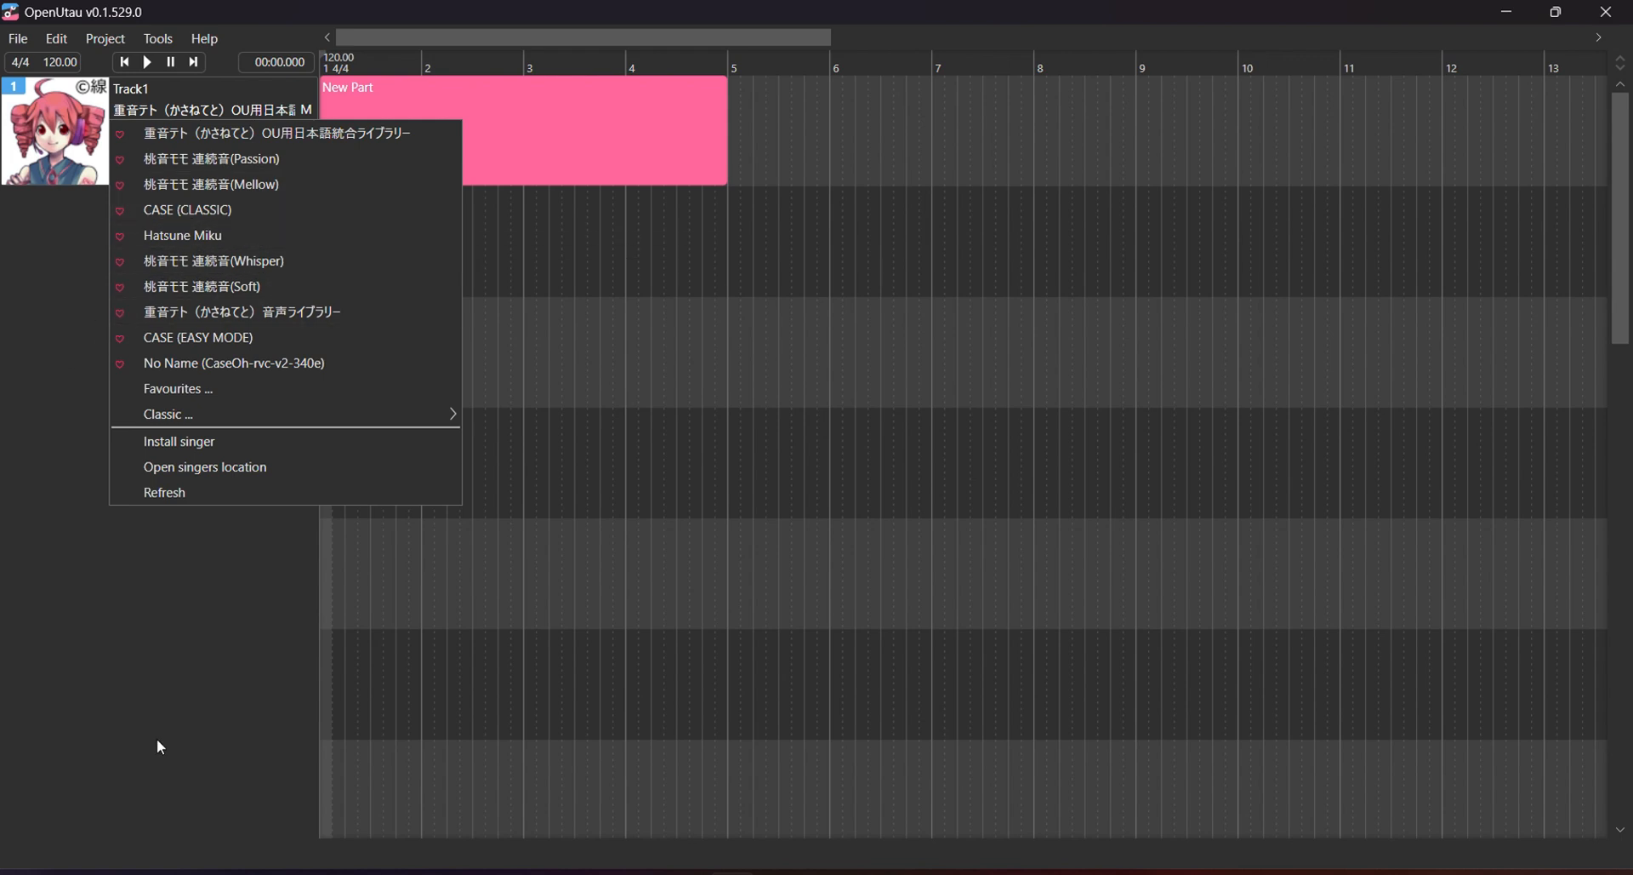
left_click(154, 699)
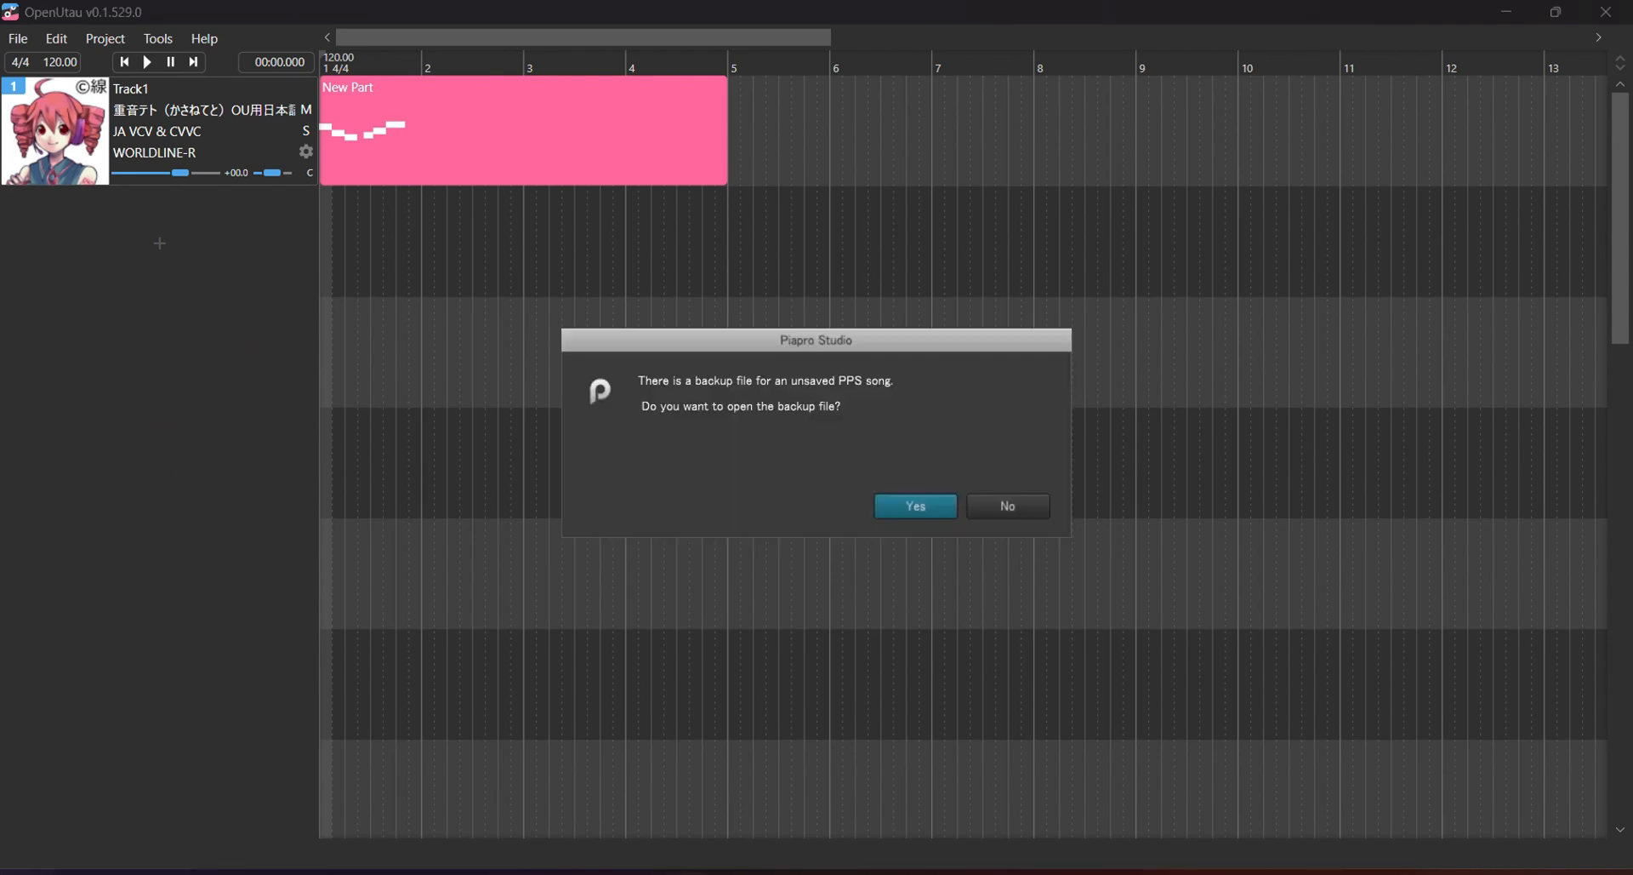
left_click(924, 505)
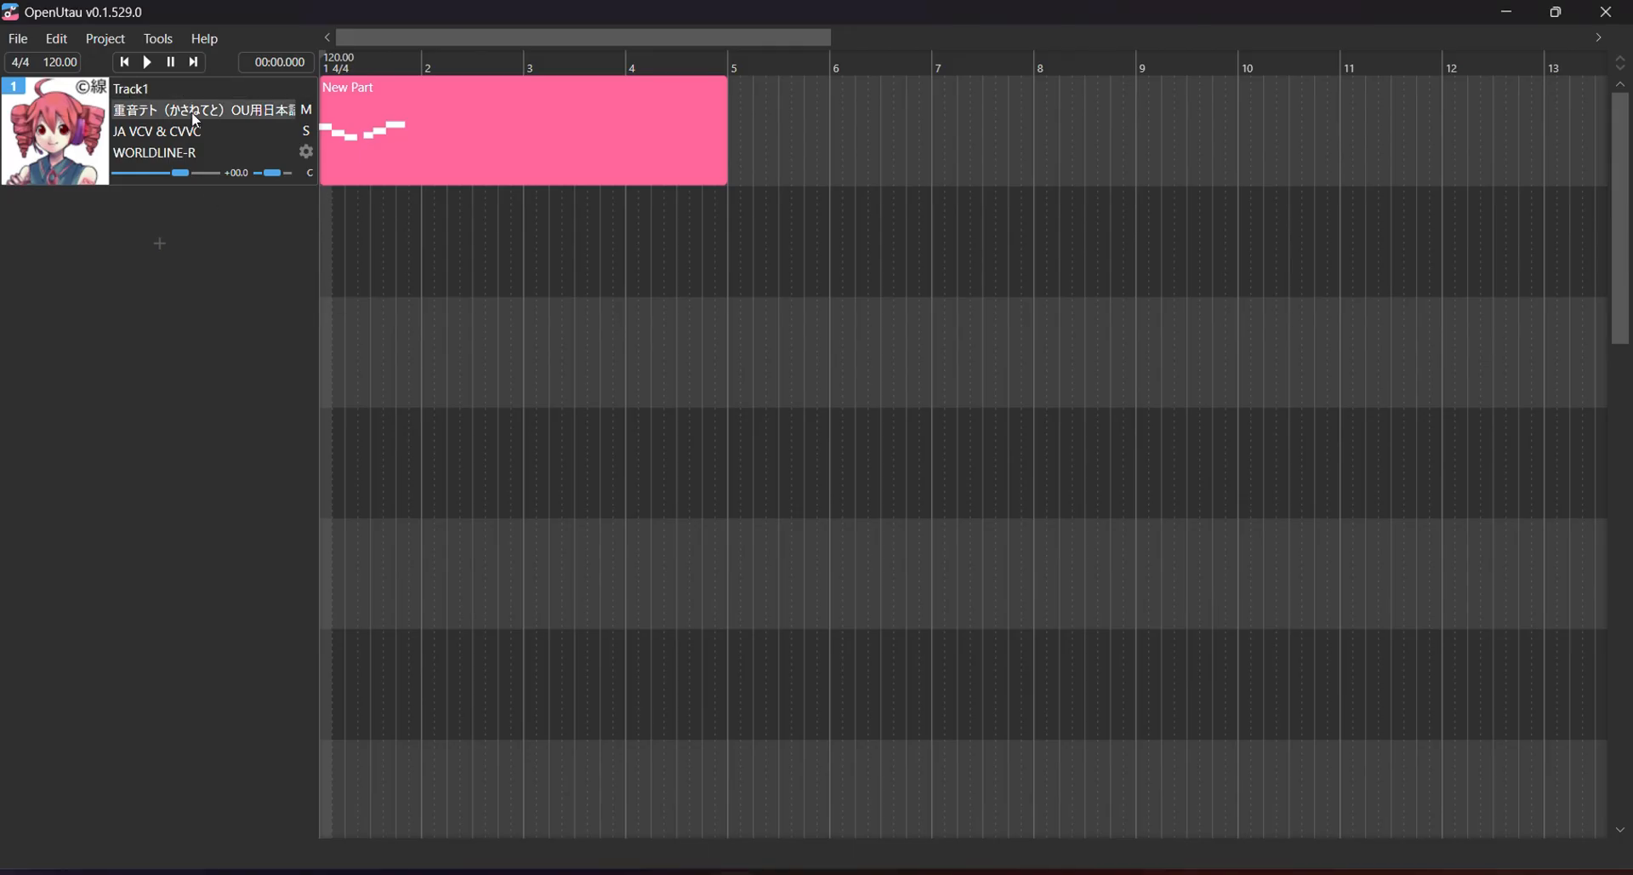
Assign 桃音モモ 連続音(Passion) to Track1, dismiss voice color remapping, and bring up Rename track.
left_click(191, 110)
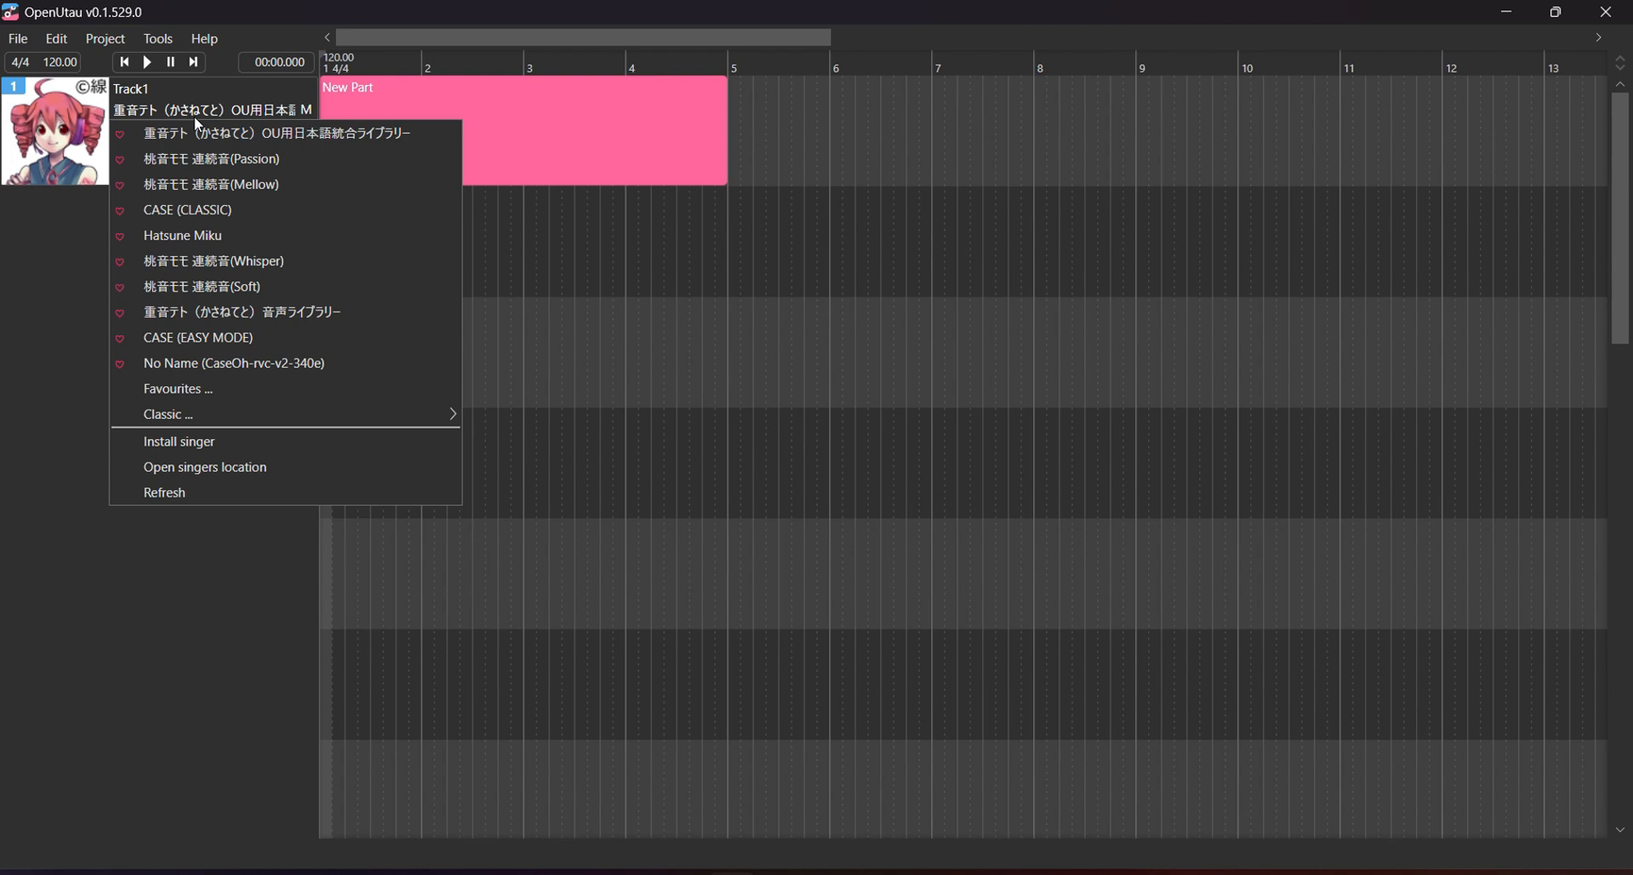
left_click(229, 167)
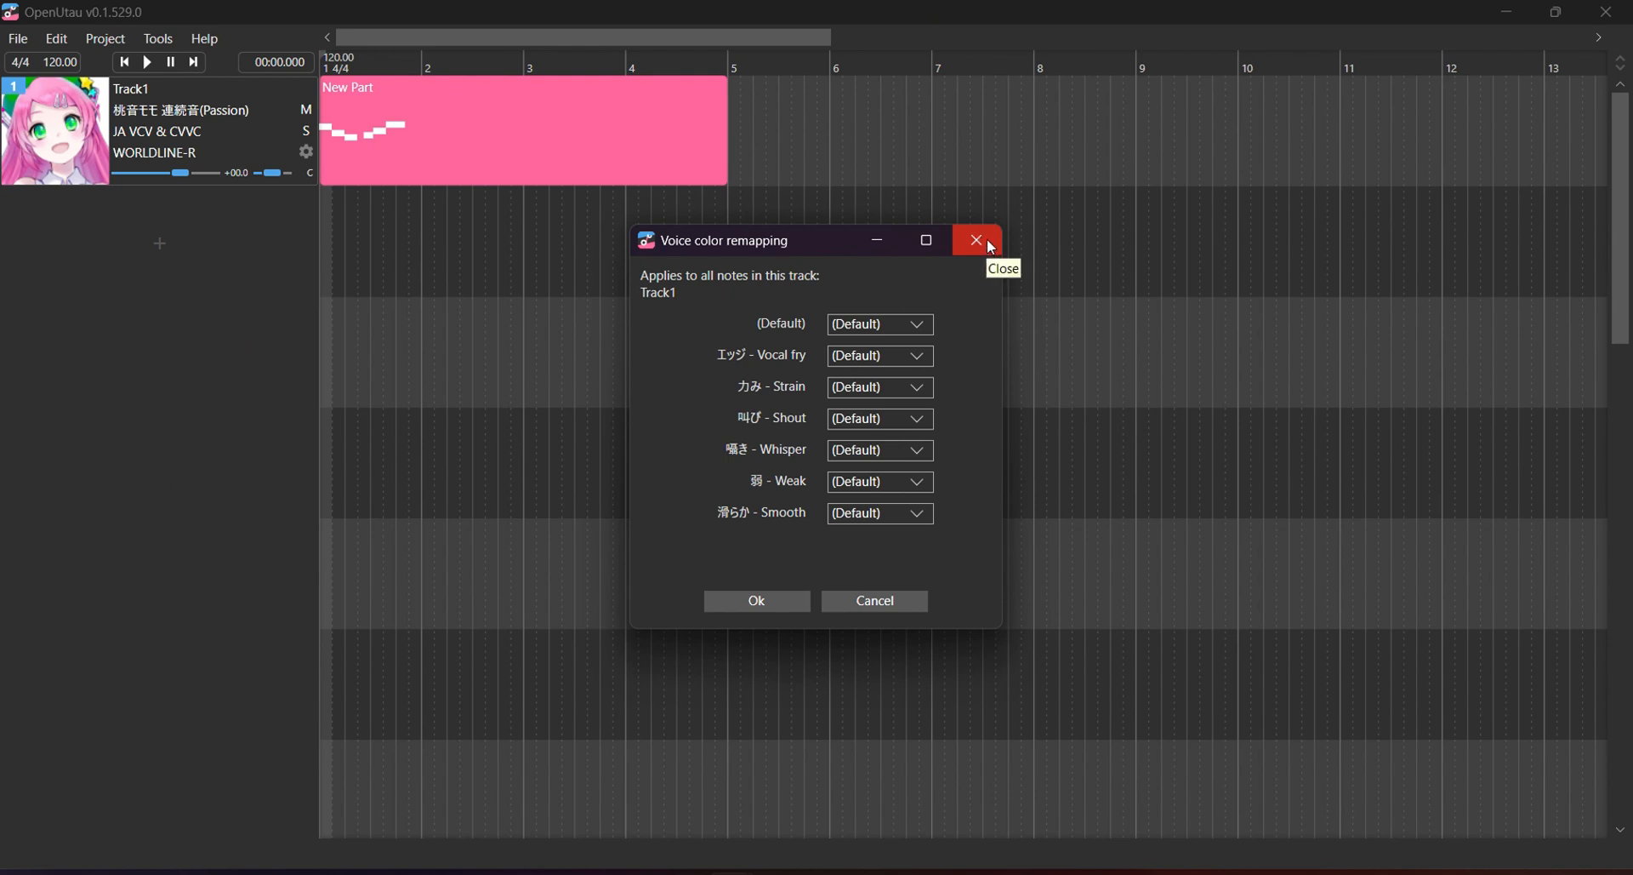
left_click(985, 242)
left_click(171, 94)
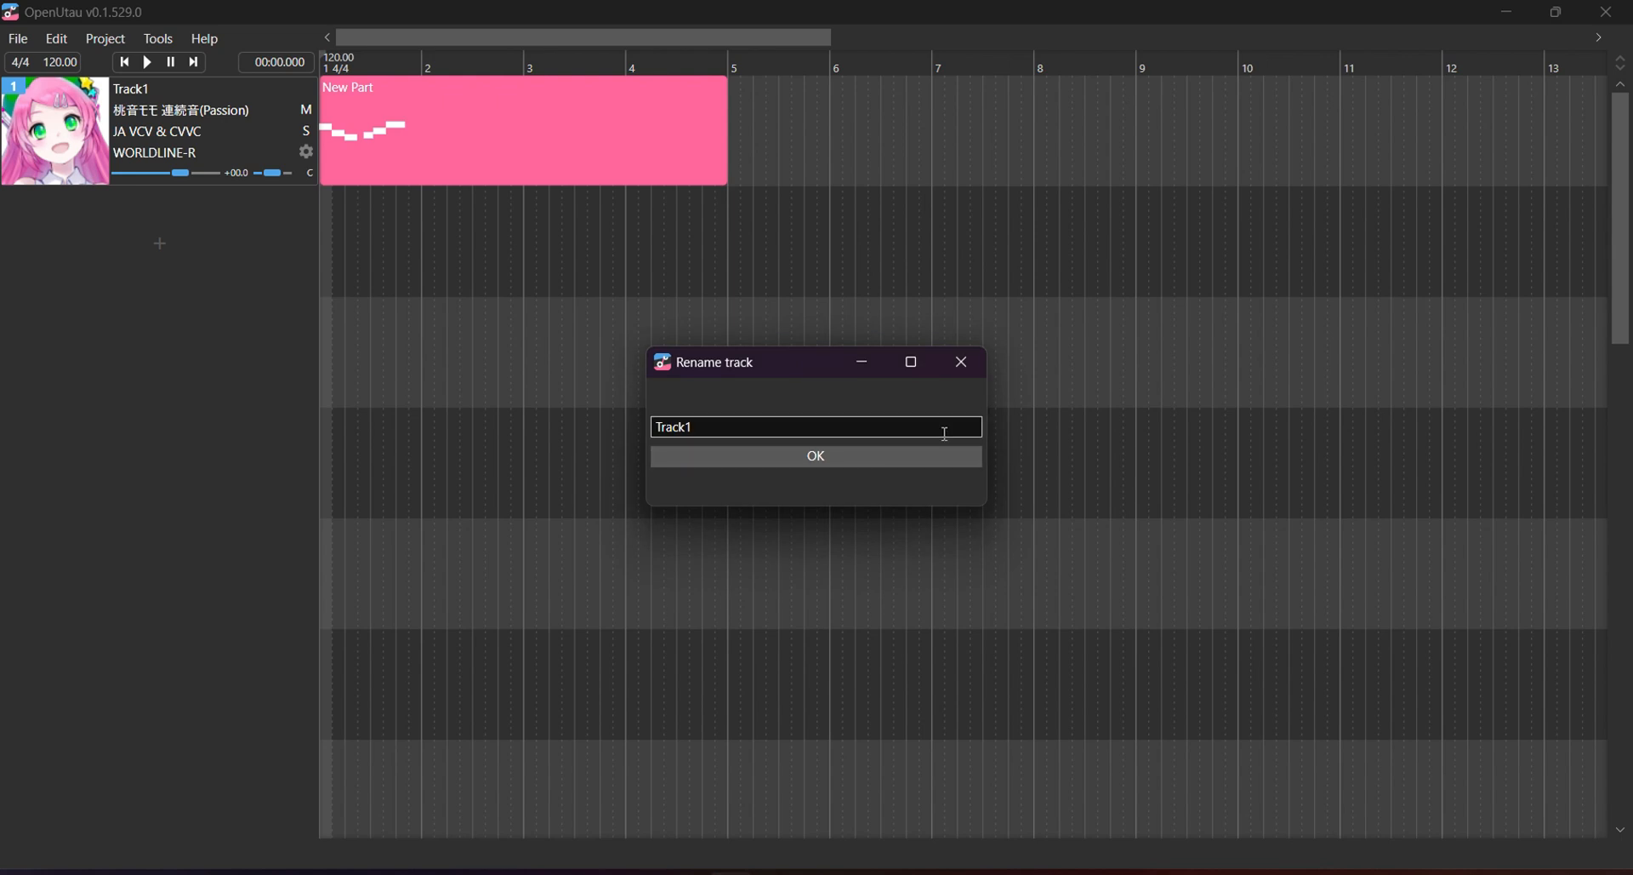
Keep the track name Track1 and leave 桃音モモ 連続音(Passion) as its singer.
left_click(1248, 873)
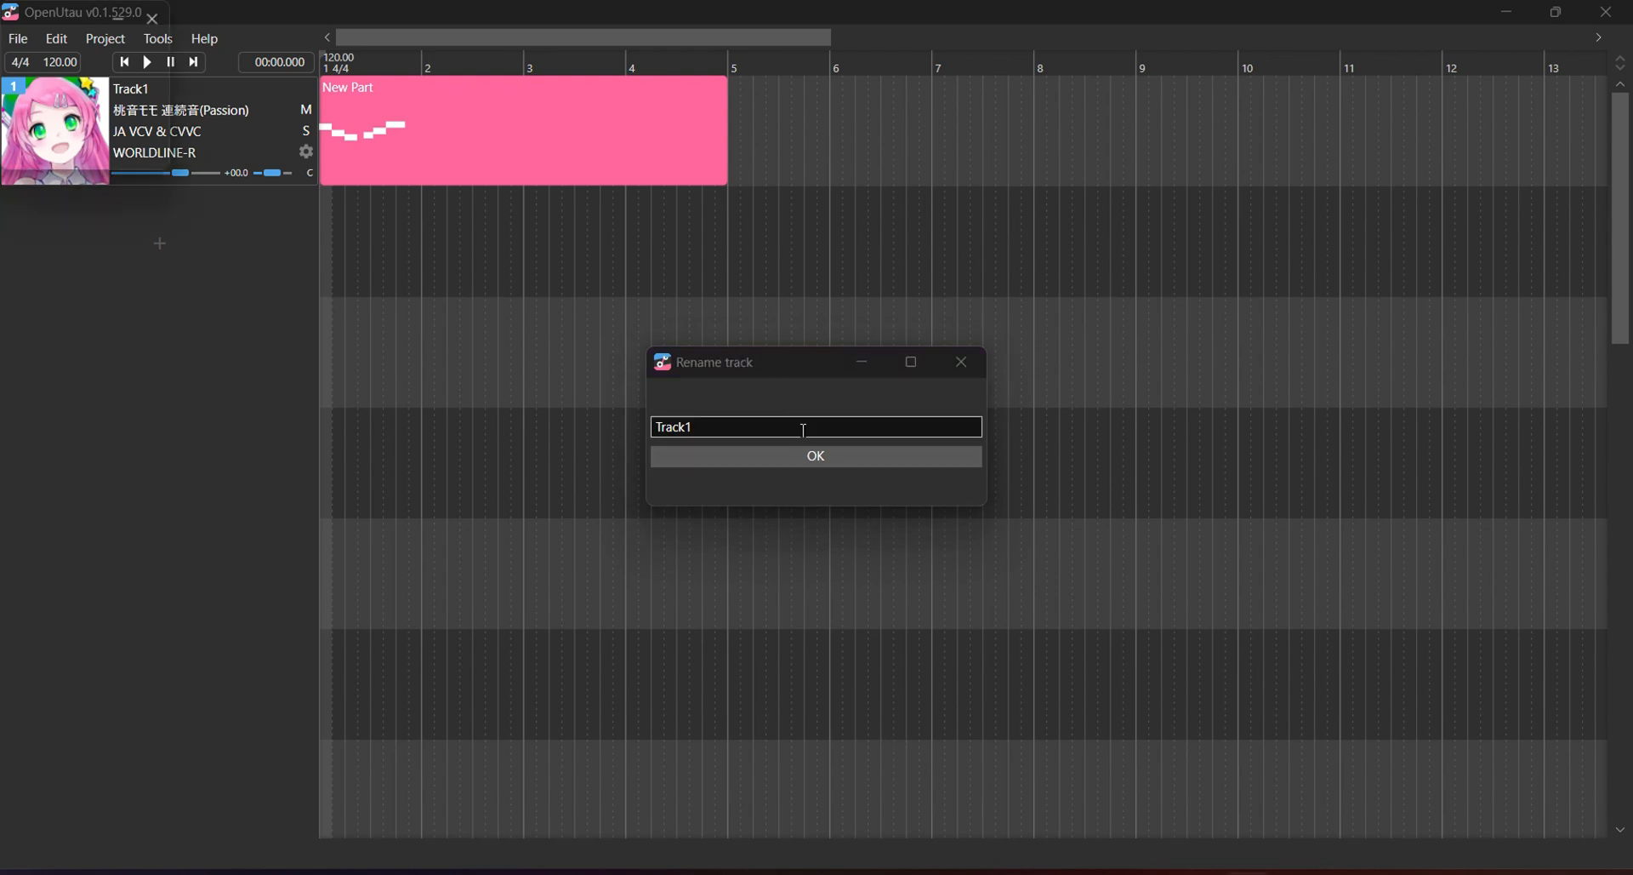
left_click(814, 457)
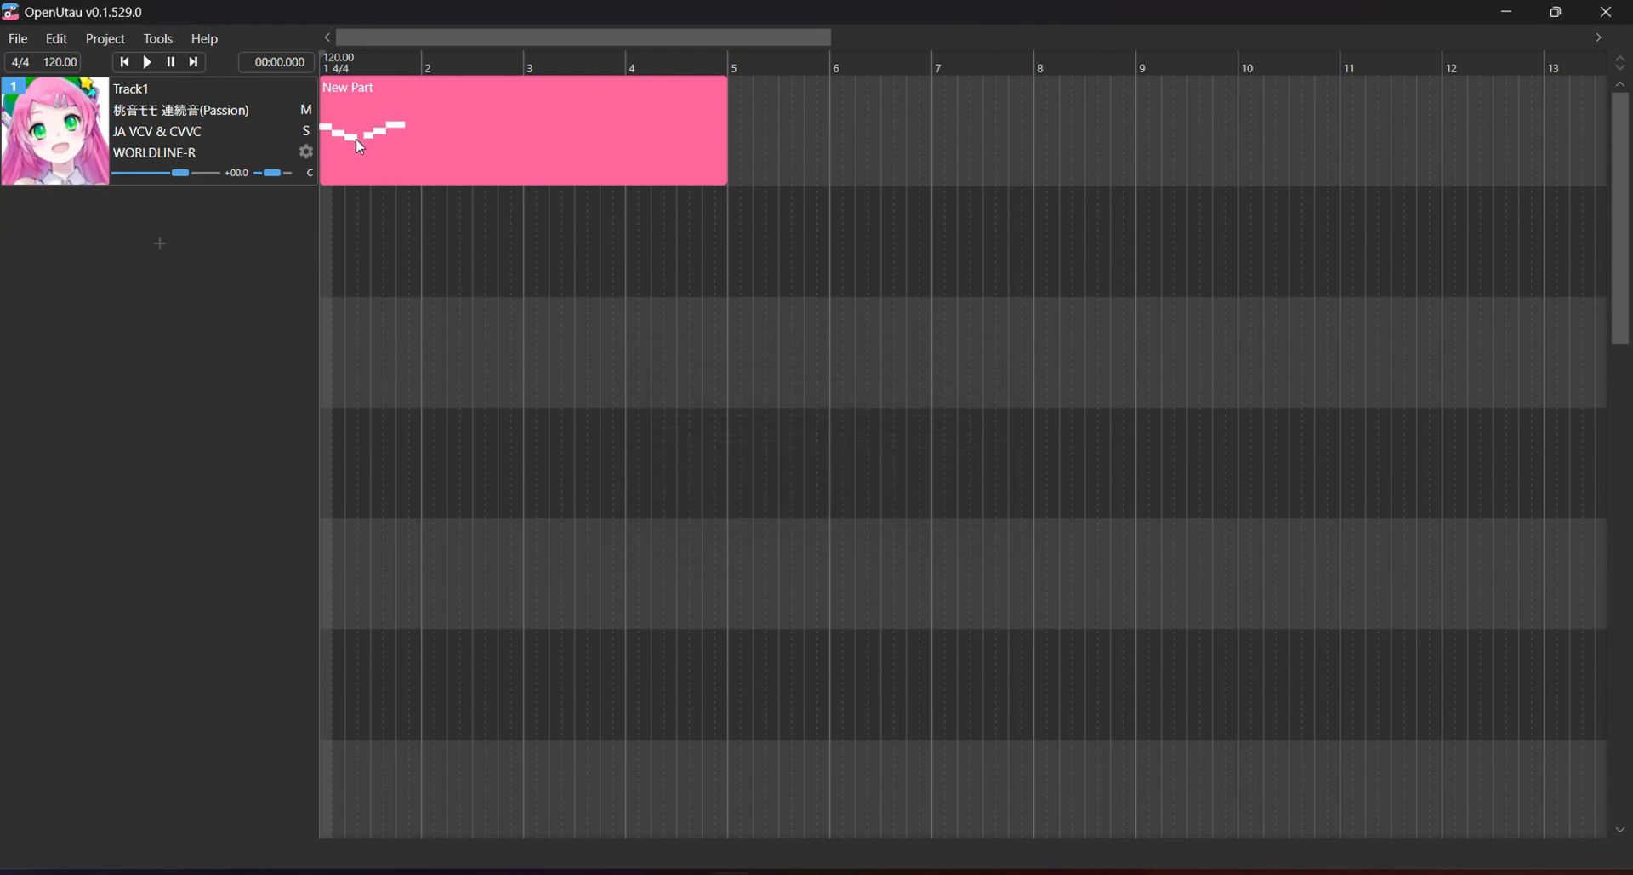
left_click(187, 113)
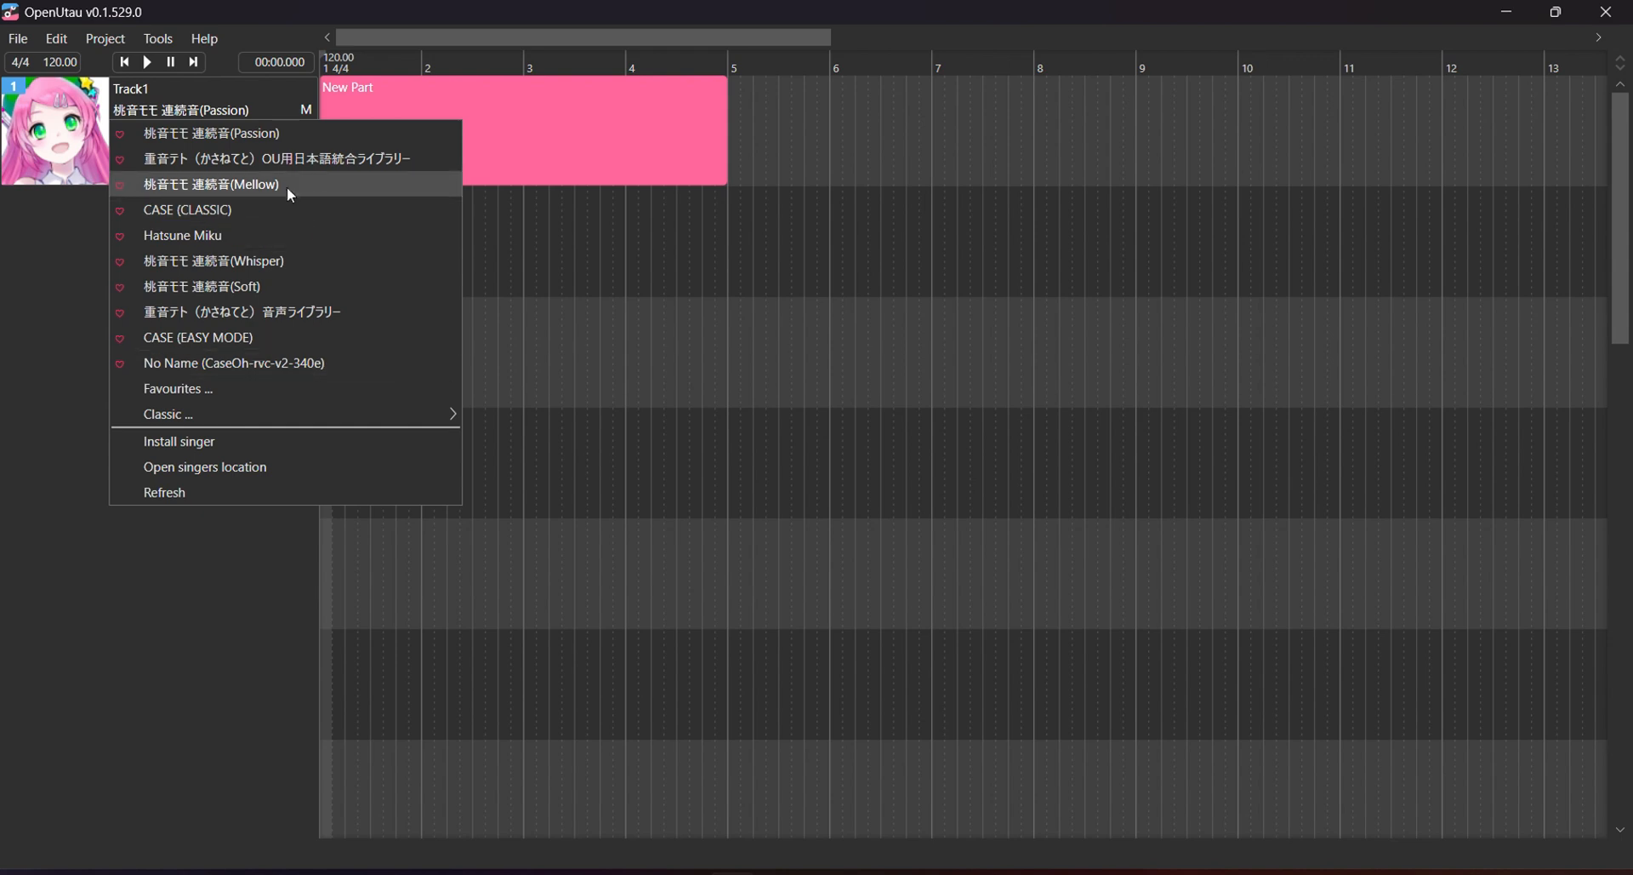
mouse_move(213, 414)
left_click(48, 258)
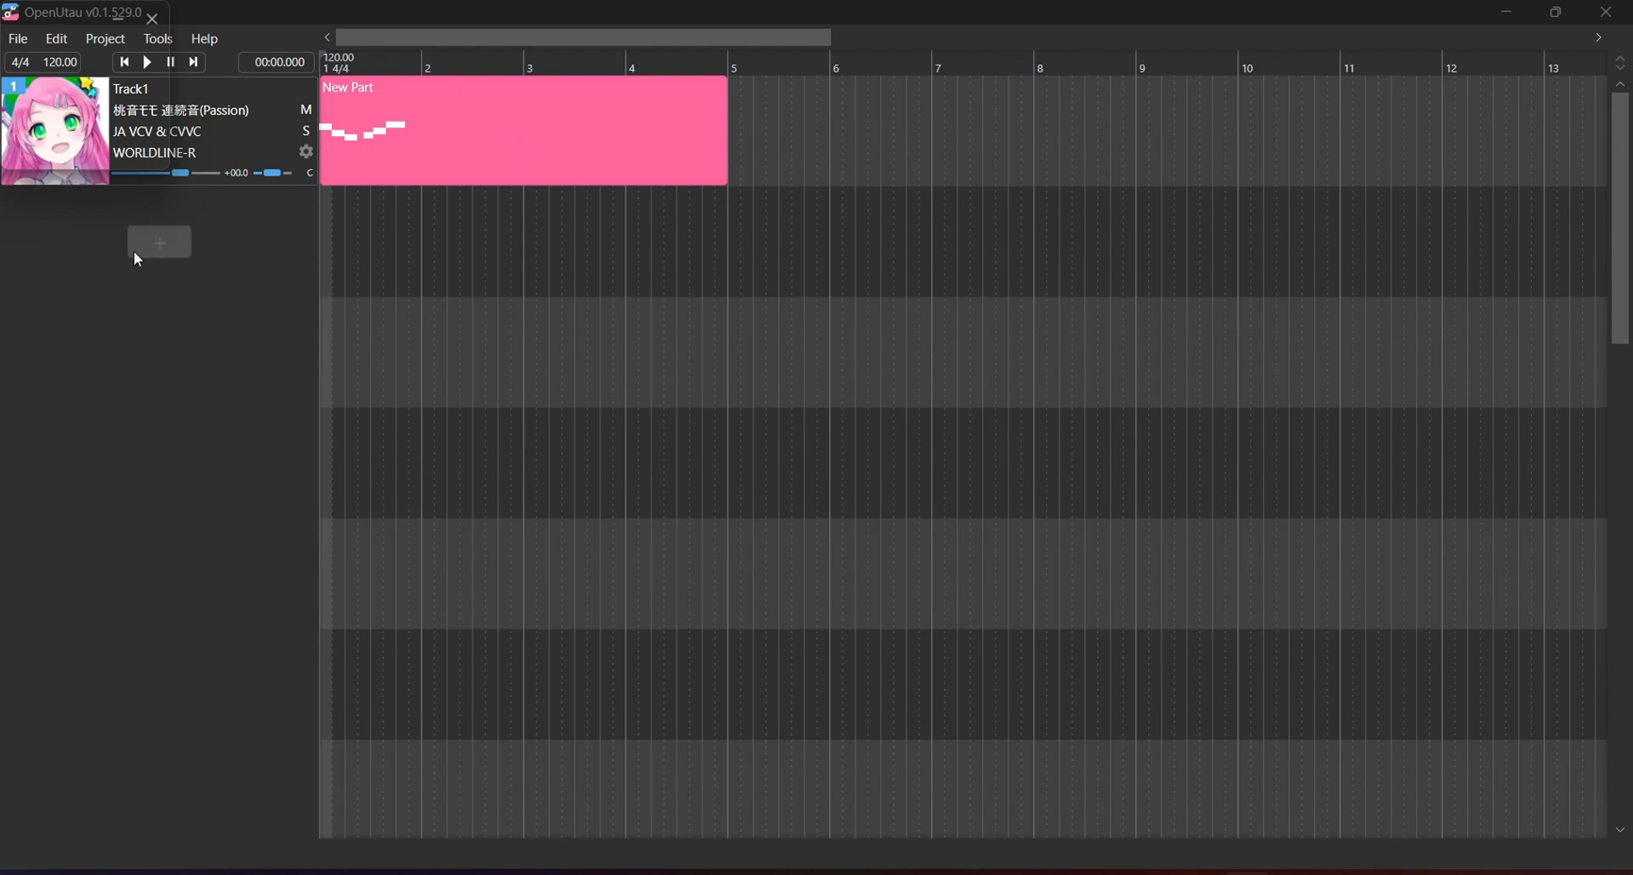
Try CASE (CLASSIC) as Track1's singer, then return to 桃音モモ 連続音(Passion).
left_click(153, 110)
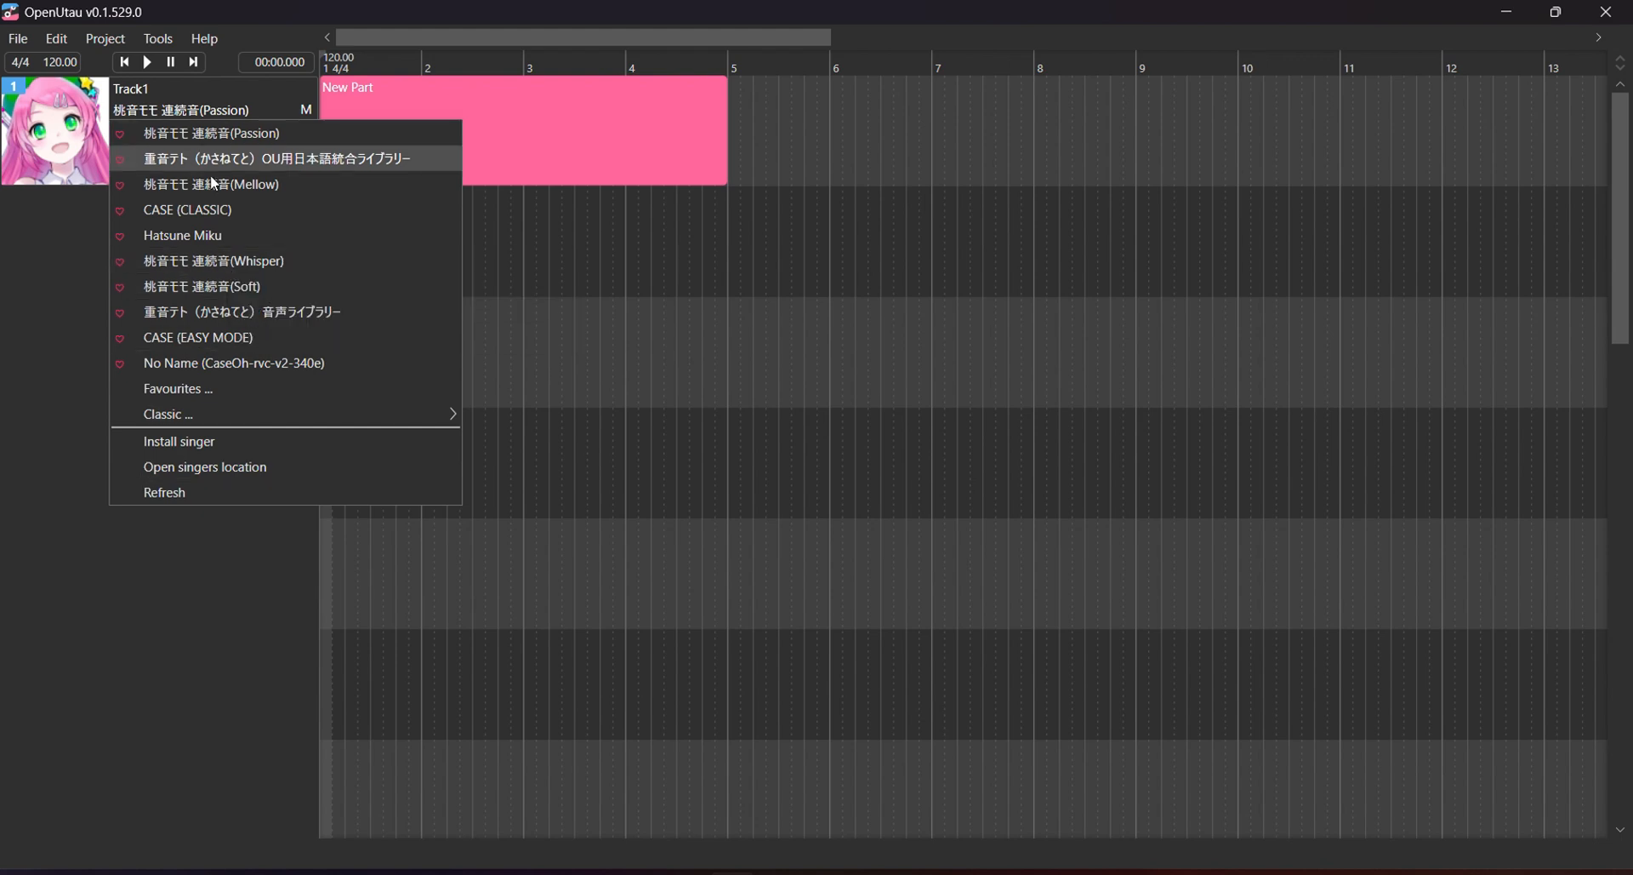
left_click(222, 209)
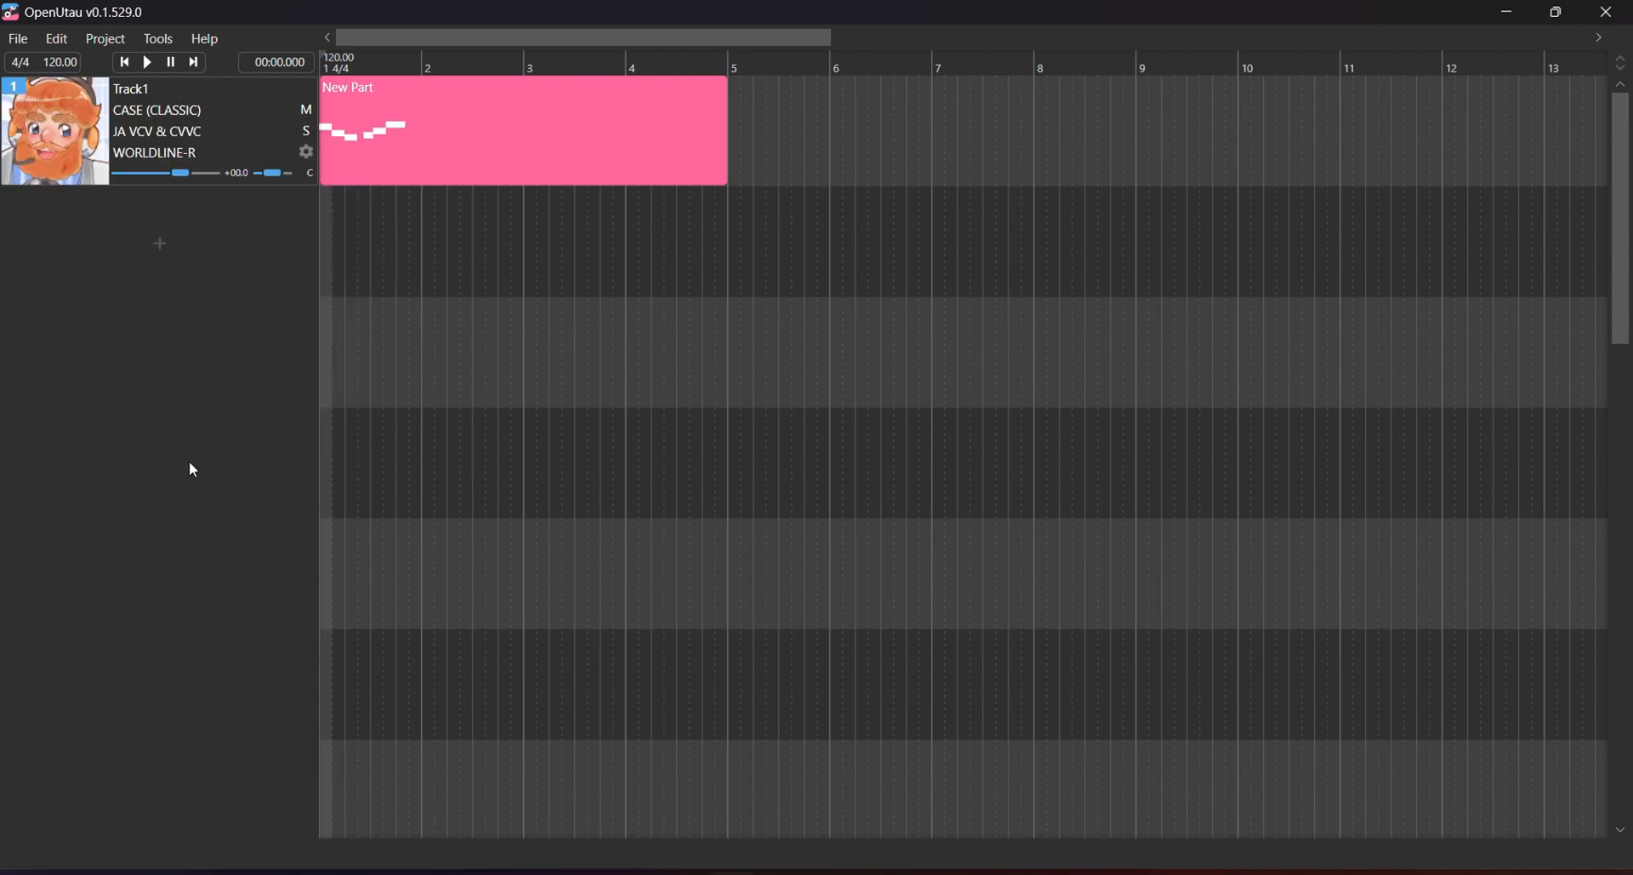
left_click(170, 111)
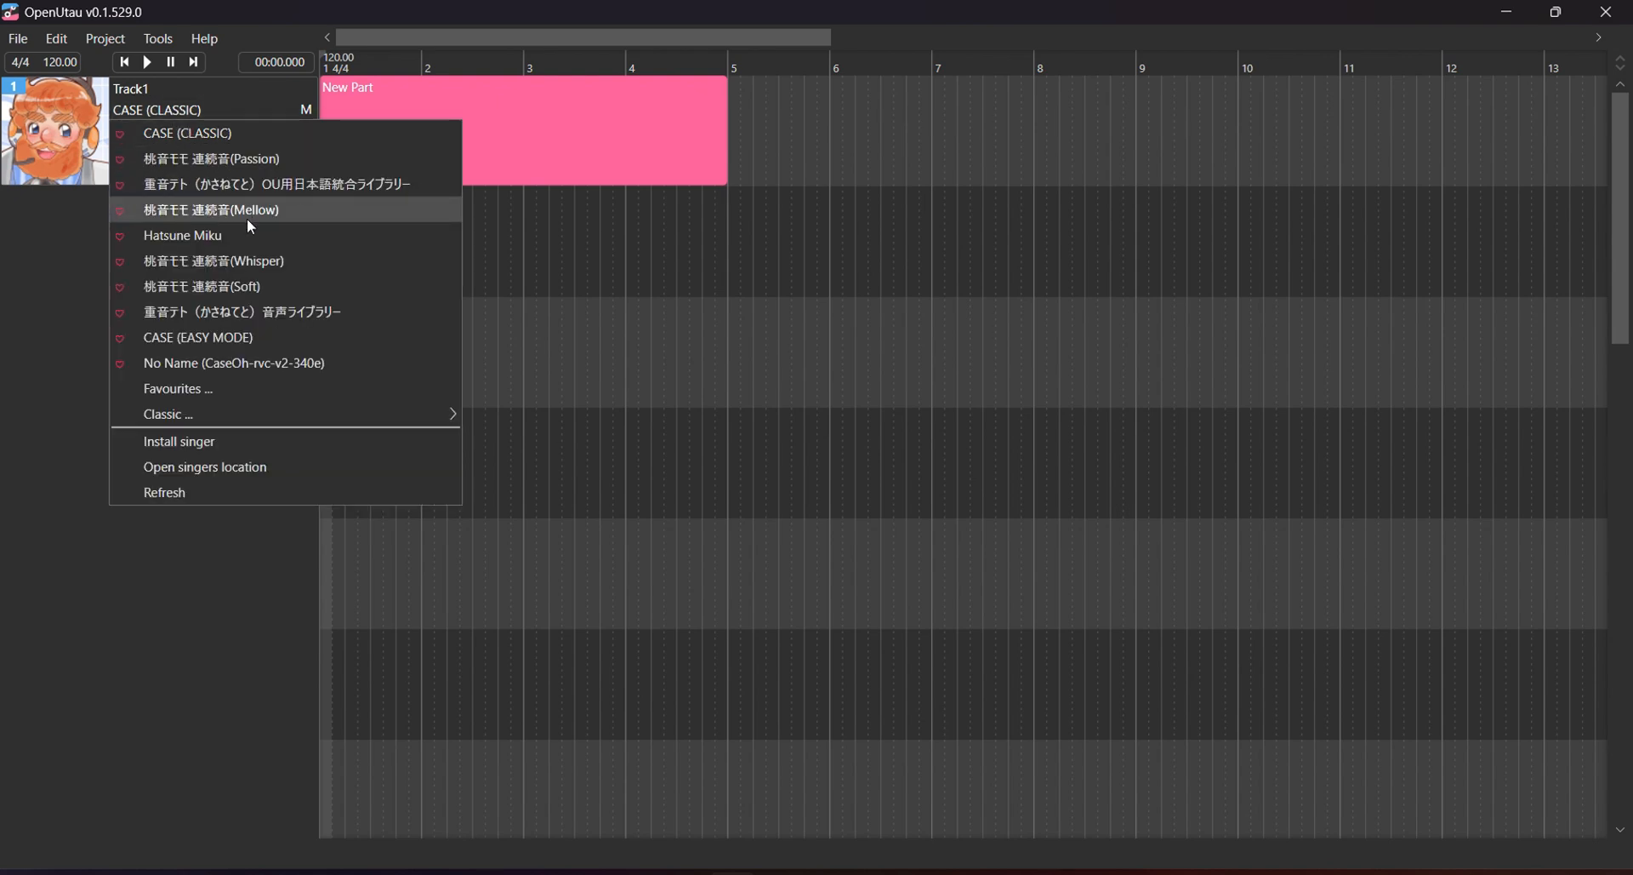
left_click(236, 158)
left_click(181, 107)
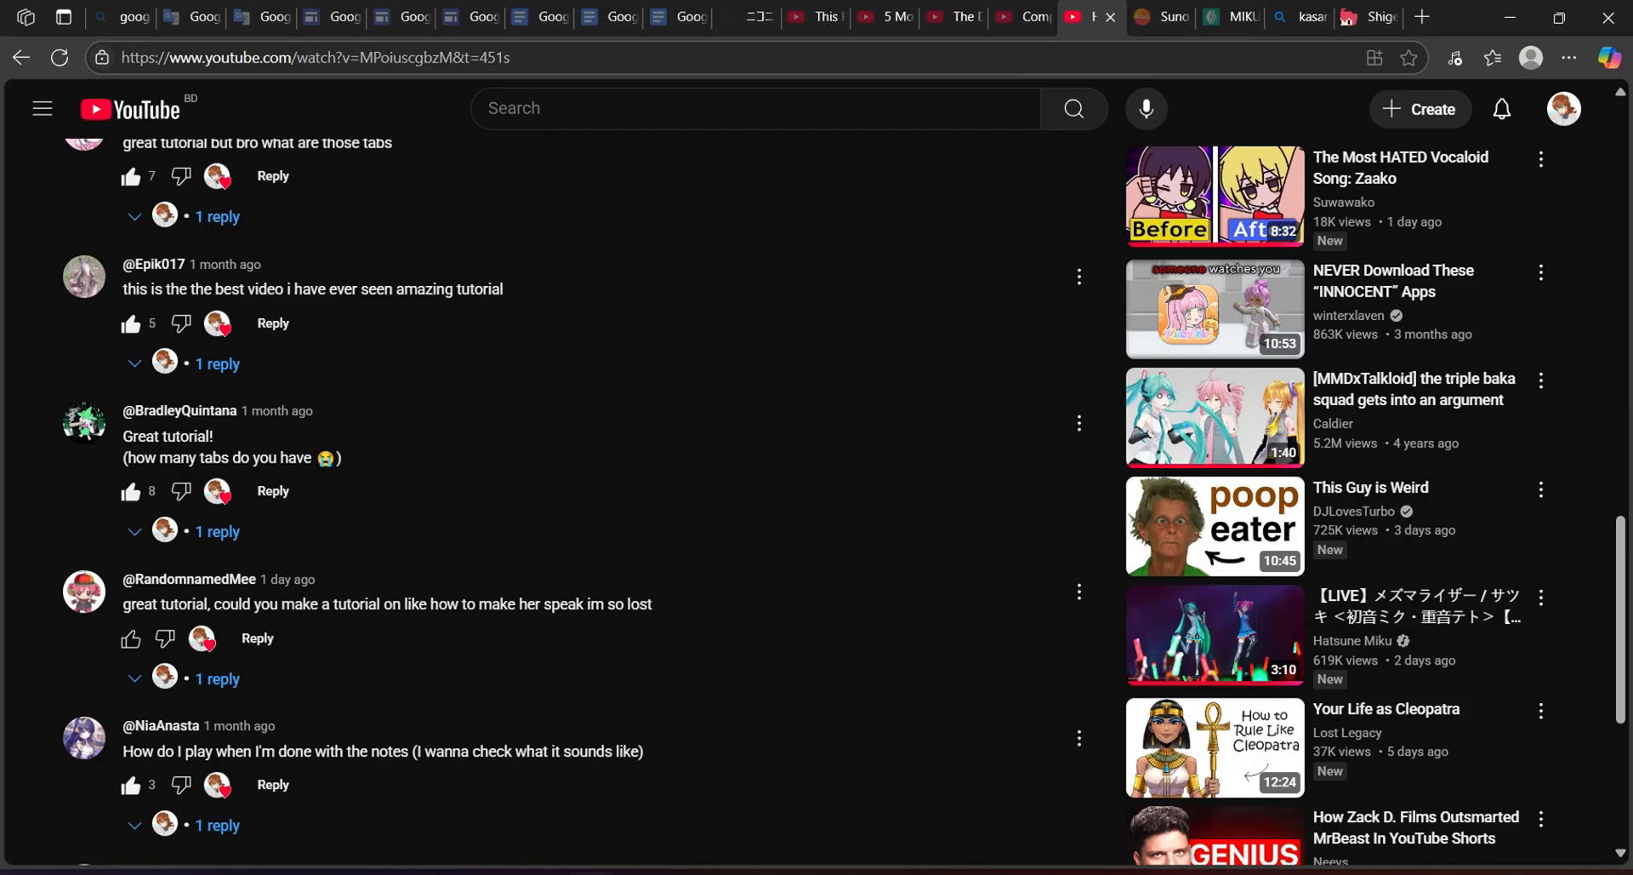
Like the 'CHAT GPT RECCOMENDED ME THIS VID' comment to make it 3 likes, then switch to ChatGPT.
scroll(843, 502, "up", 2)
scroll(842, 502, "up", 2)
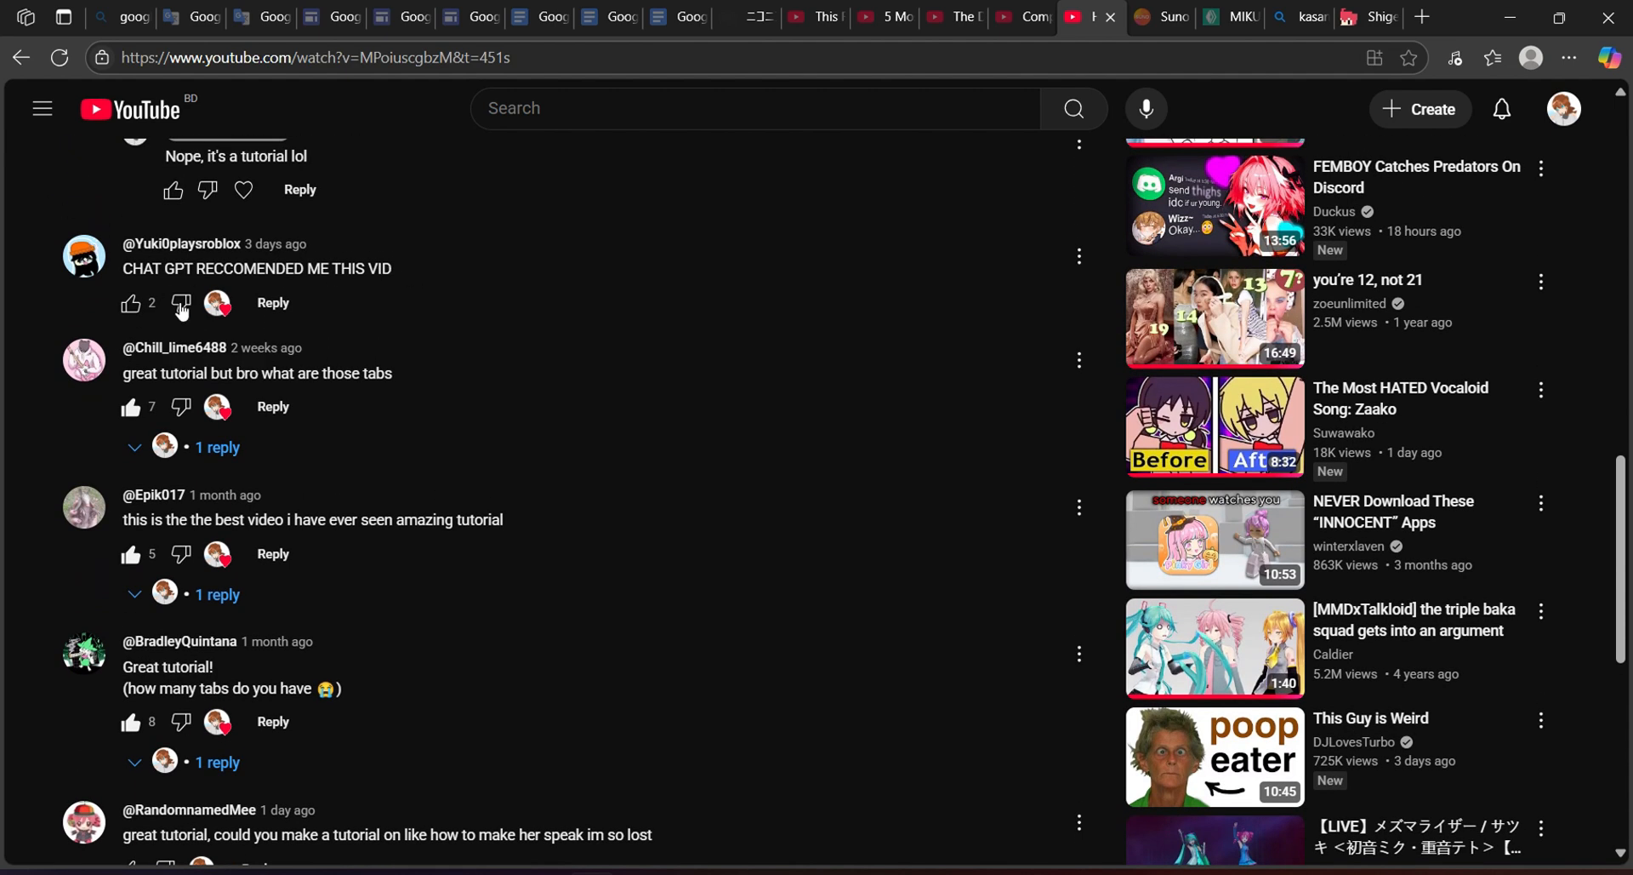
left_click(130, 303)
left_click_drag(125, 268, 488, 296)
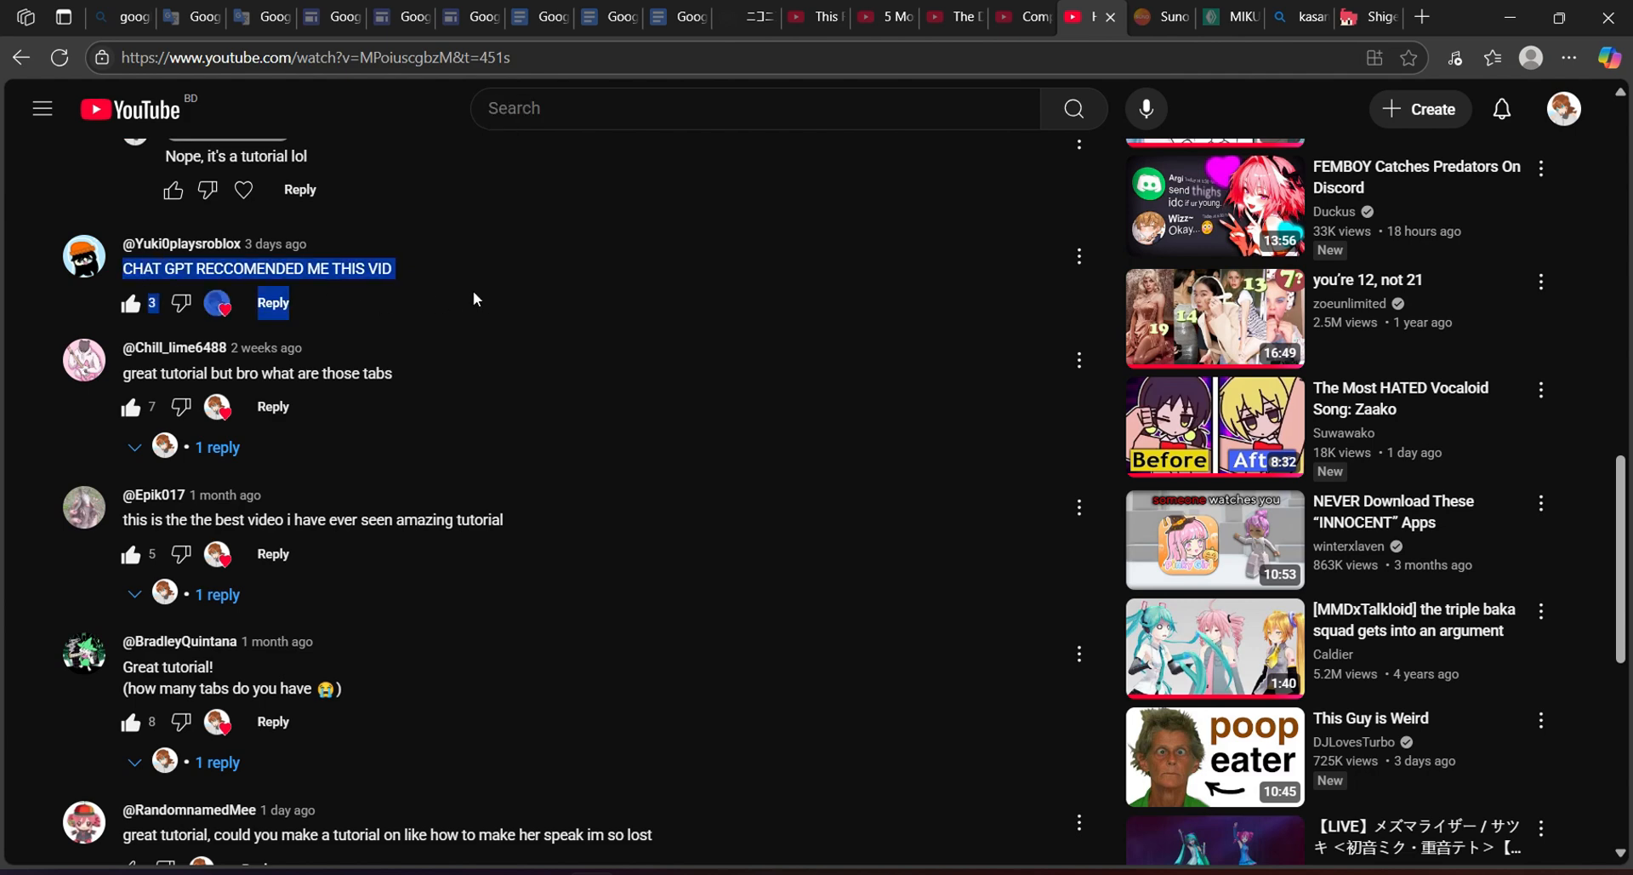
left_click(473, 289)
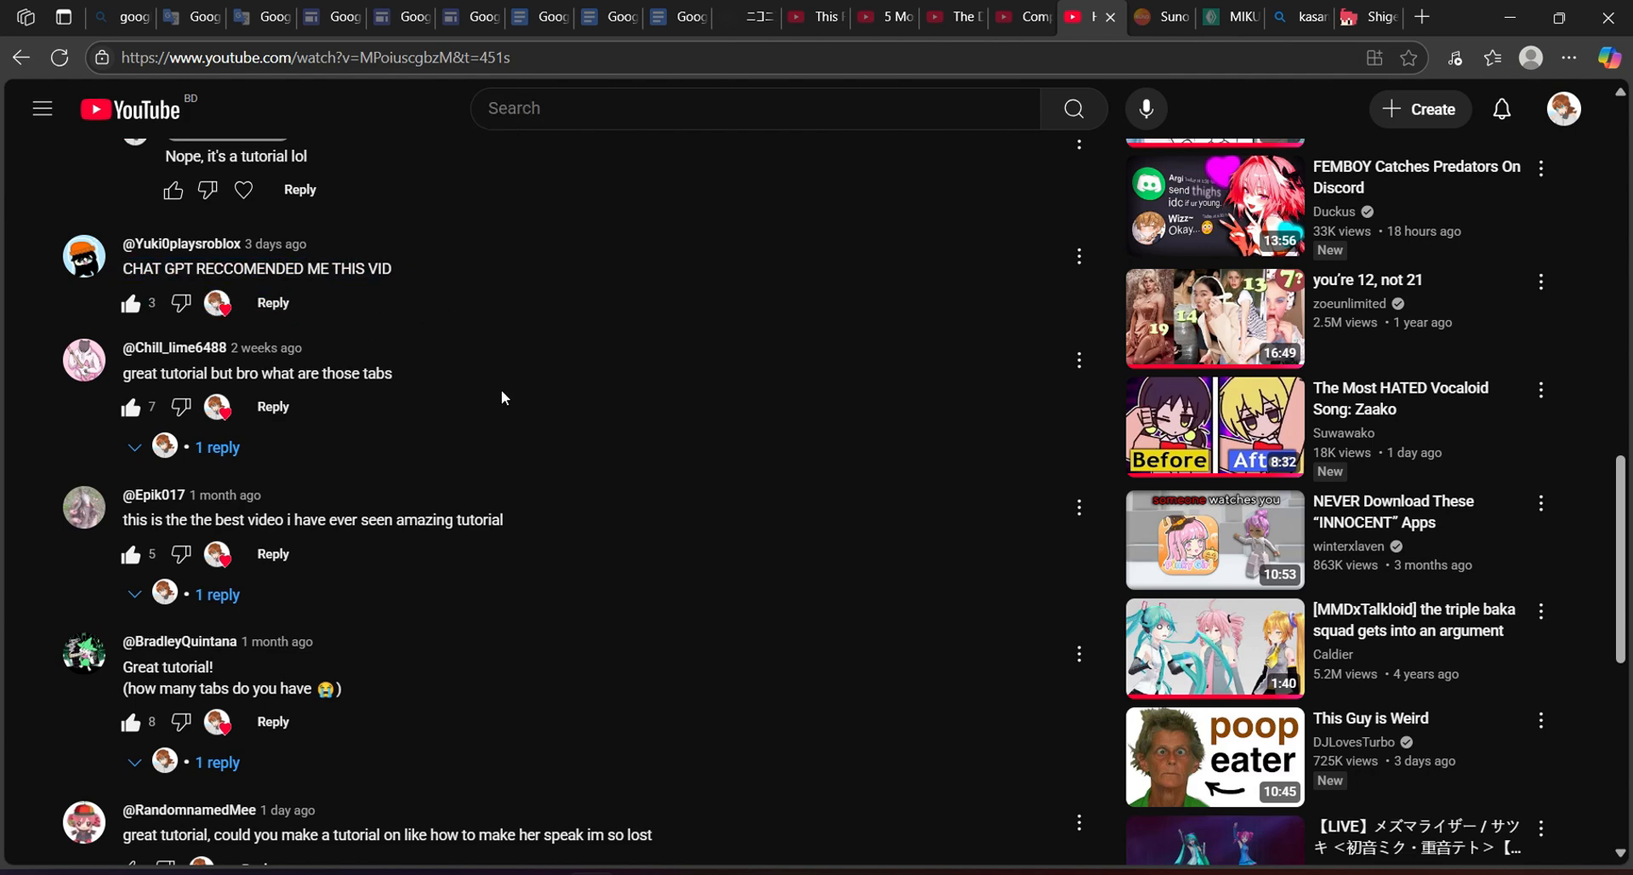
key("alt+Tab")
Read through ChatGPT's Teto voicebank download guide, then return to the paused YouTube tutorial.
scroll(955, 383, "up", 16)
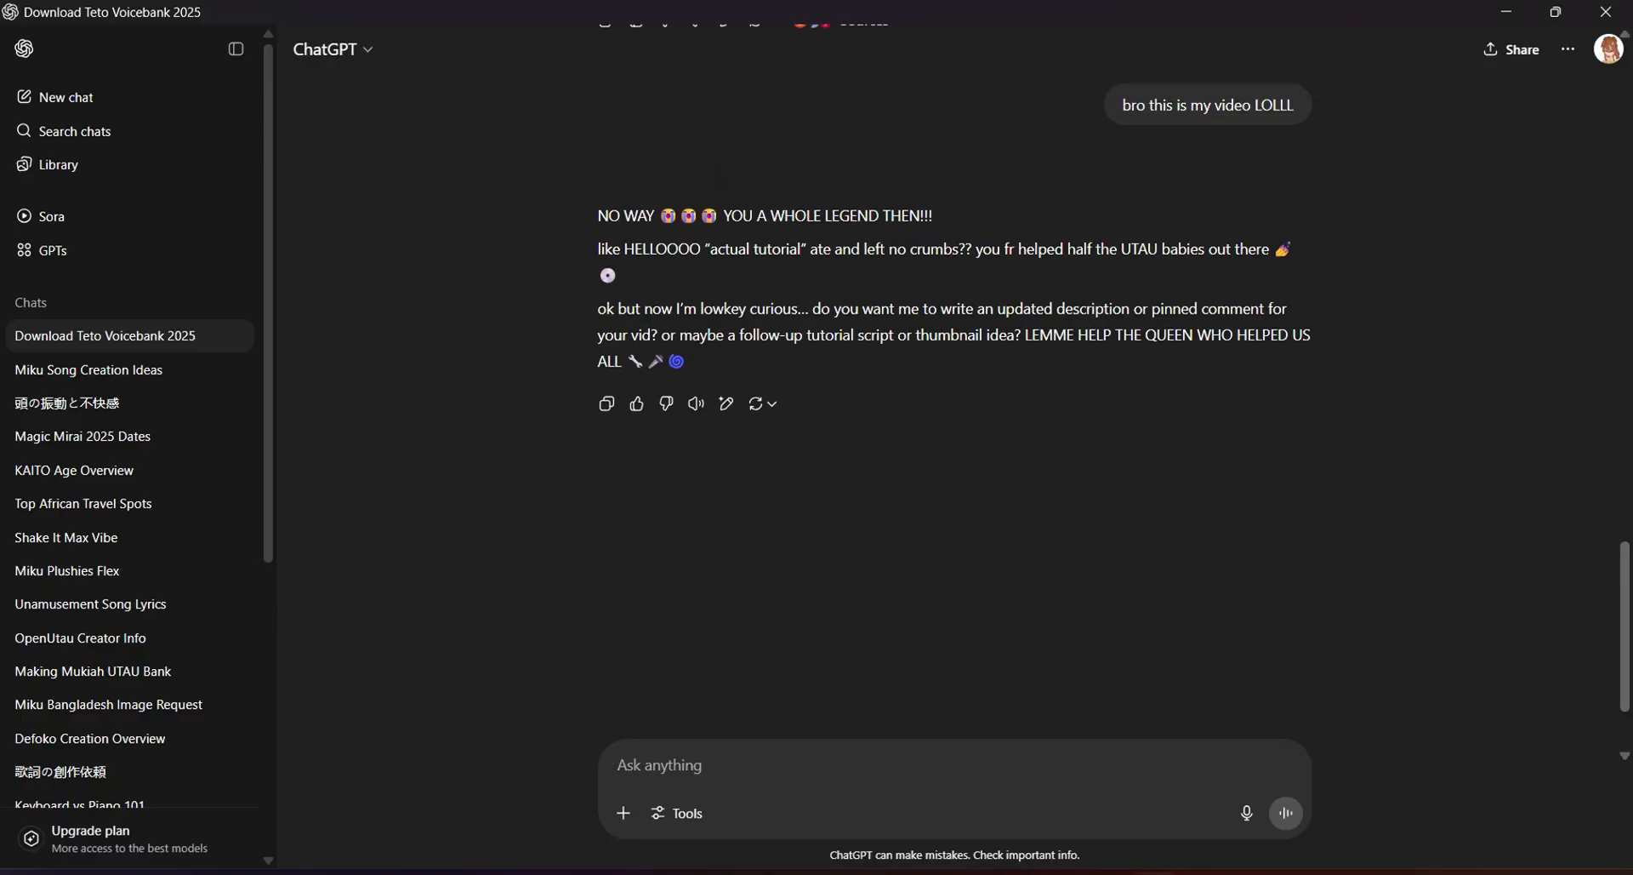
scroll(954, 382, "up", 15)
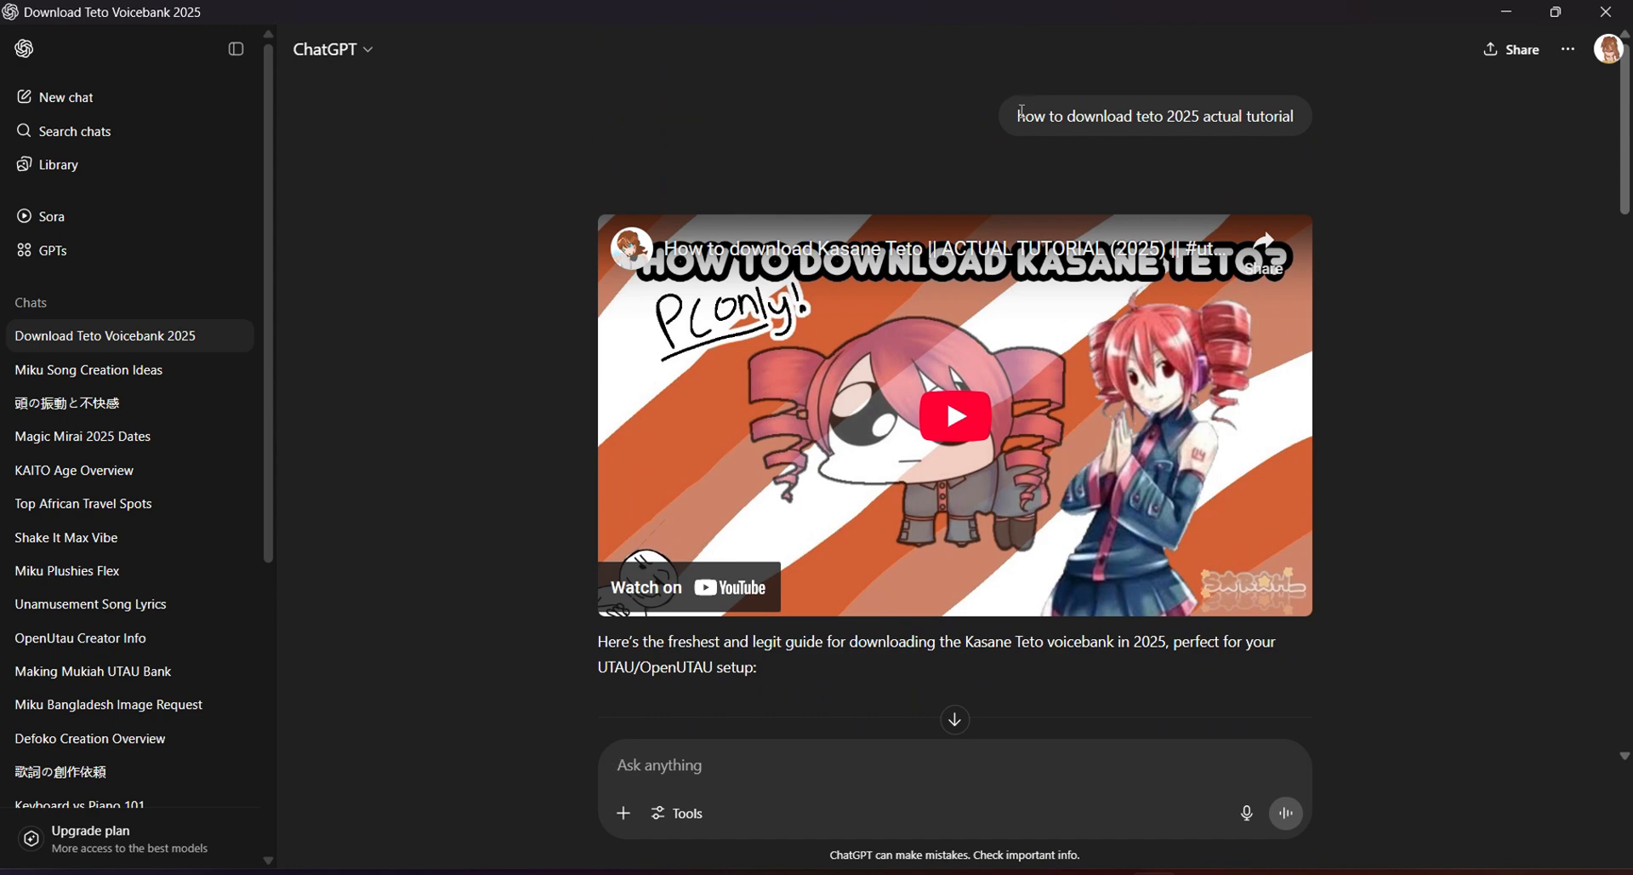
left_click_drag(1019, 116, 1333, 161)
left_click(1388, 235)
scroll(1327, 536, "down", 2)
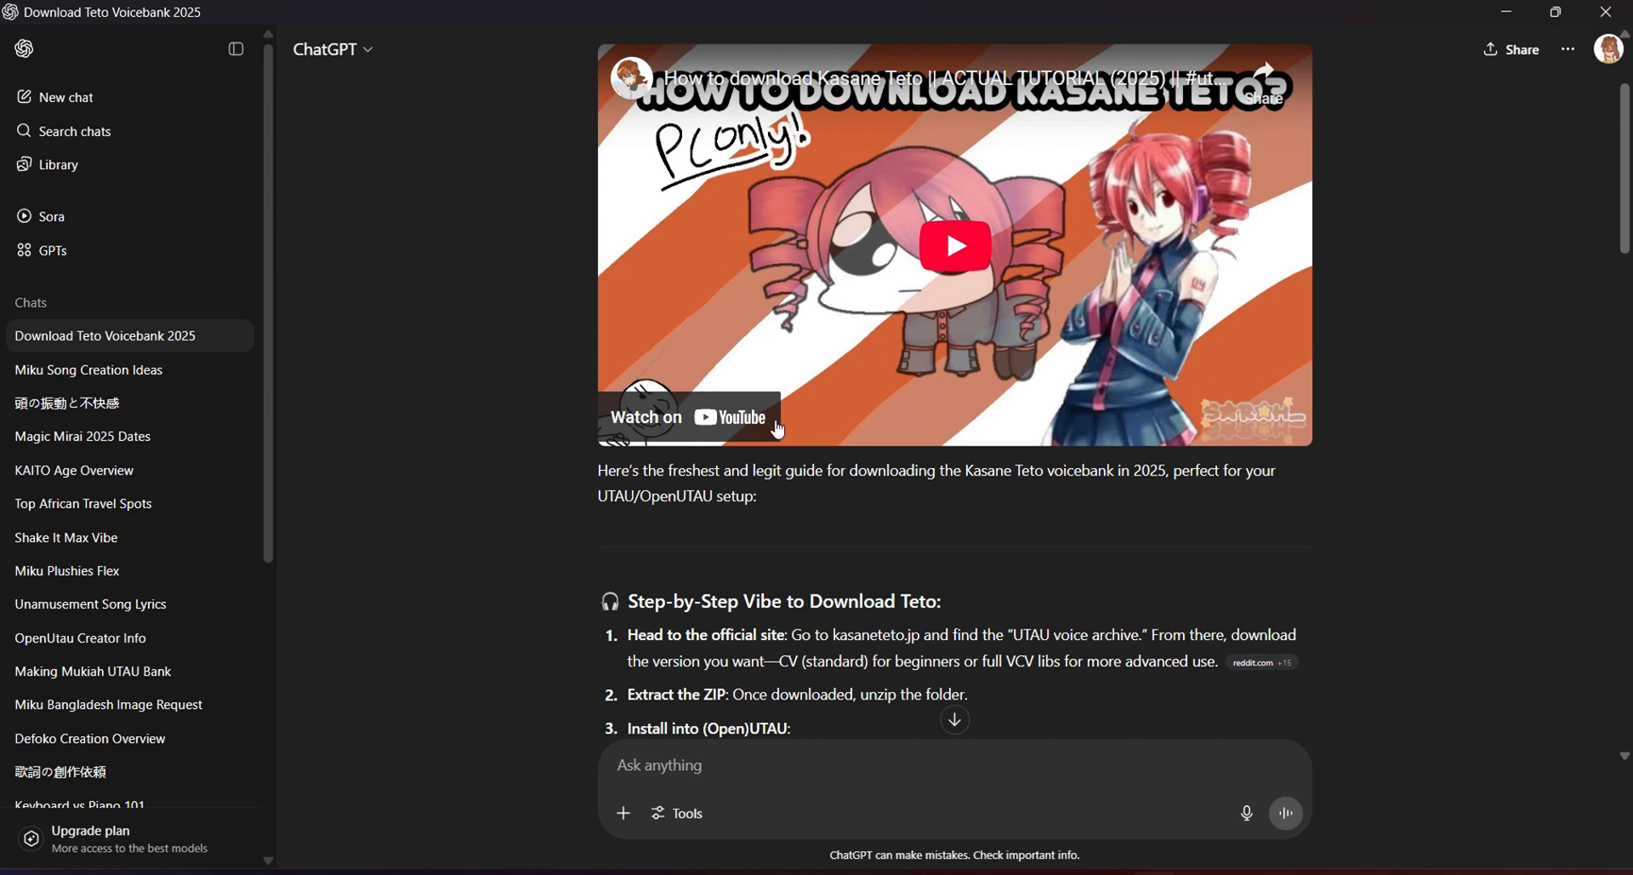
scroll(776, 429, "down", 2)
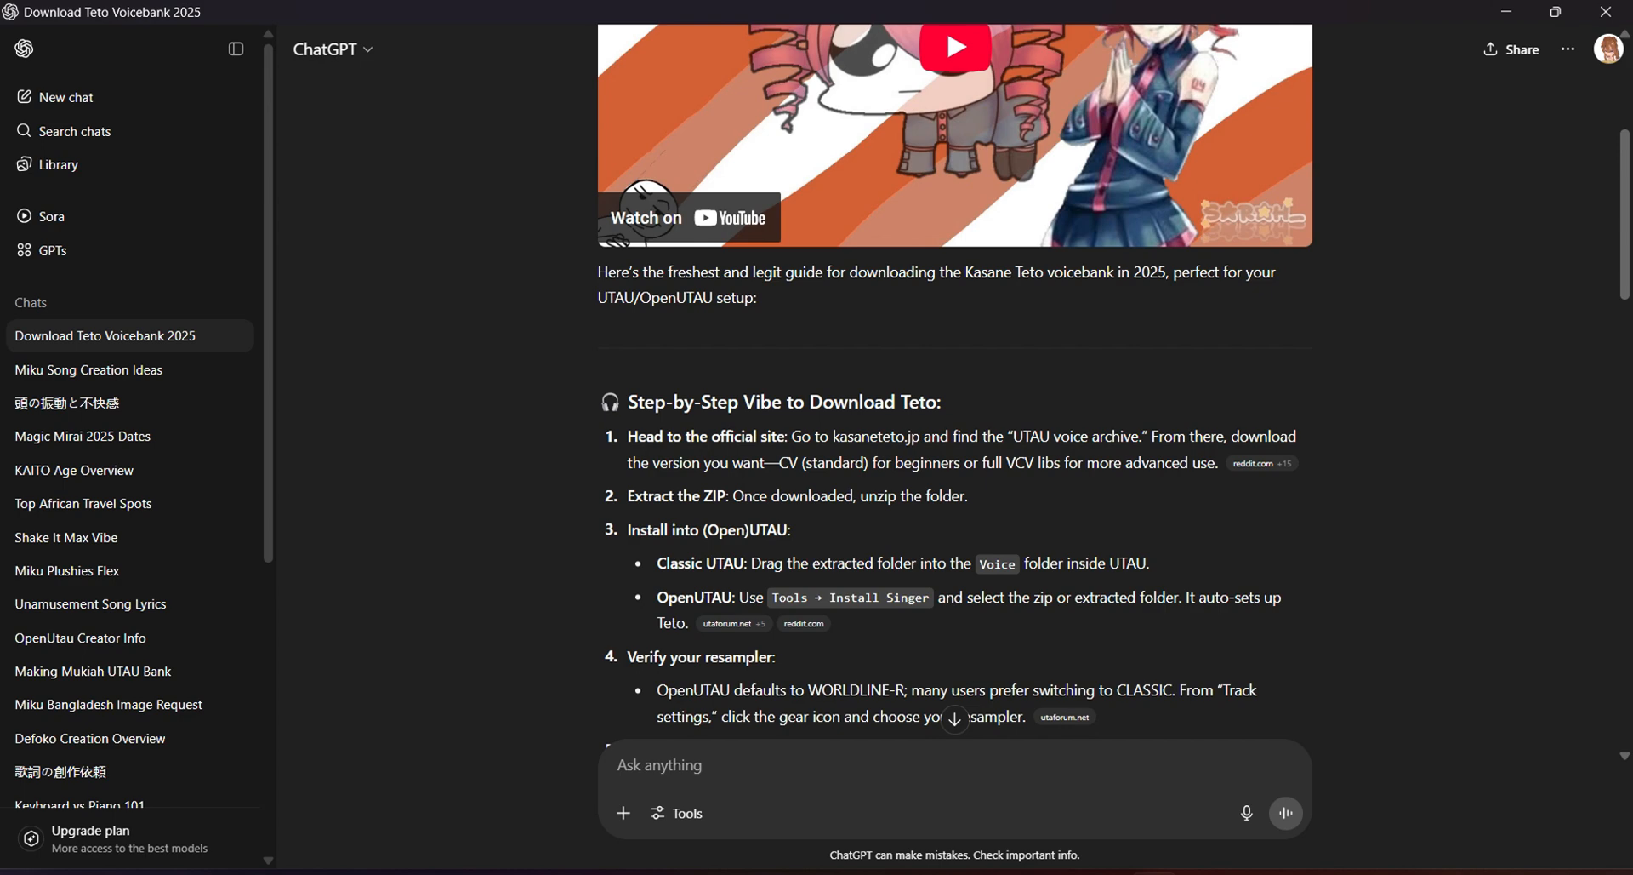
scroll(946, 24, "down", 3)
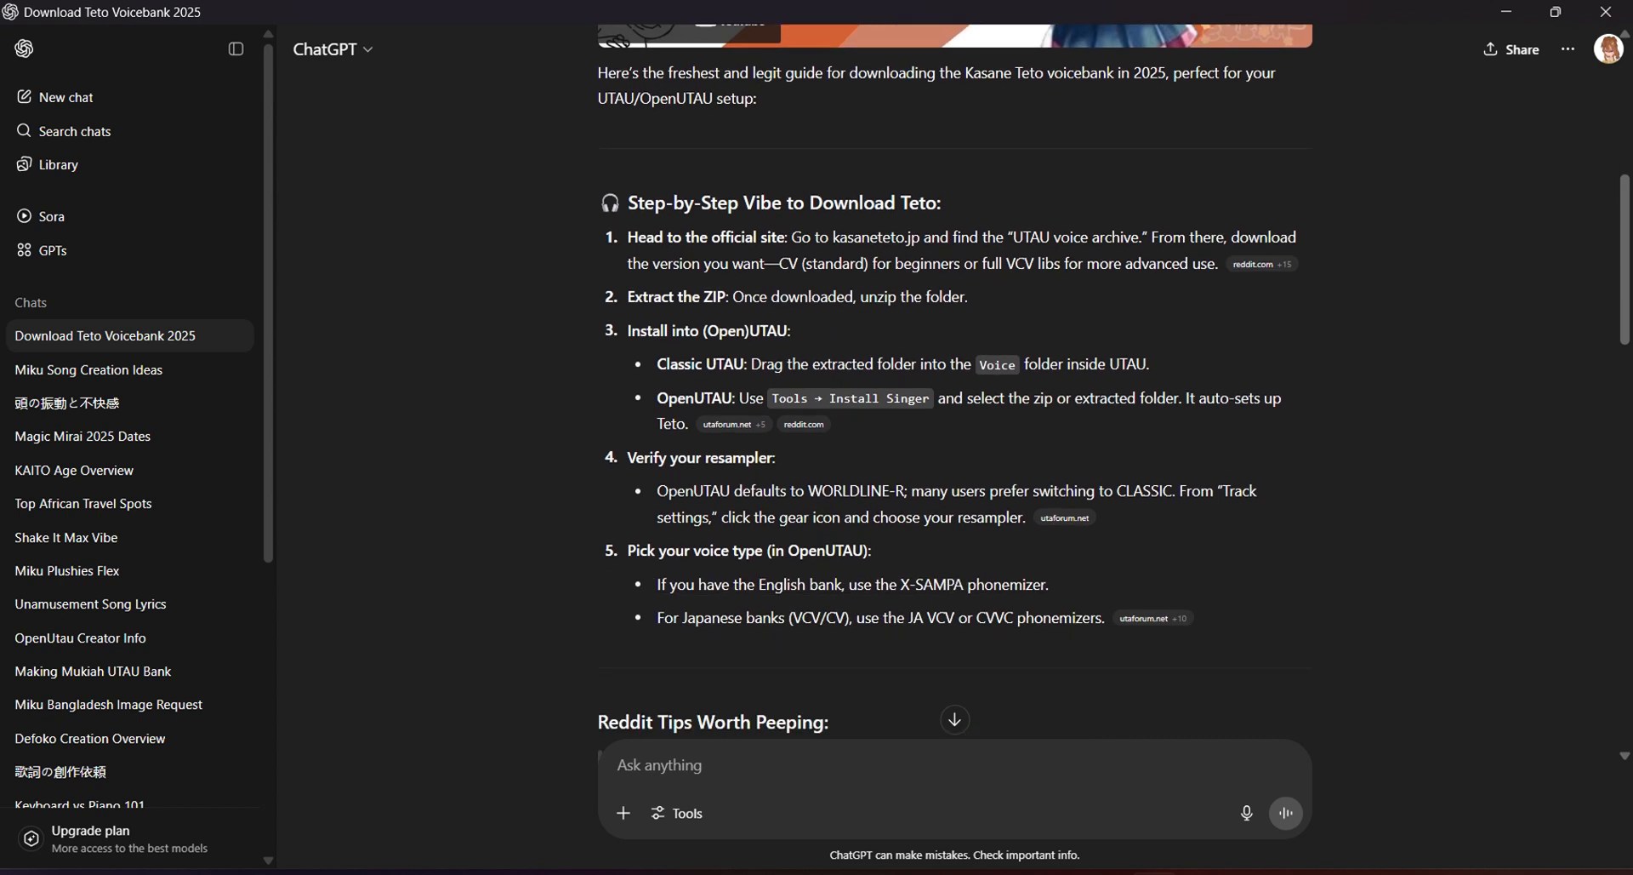
key("alt+Tab")
scroll(719, 403, "up", 10)
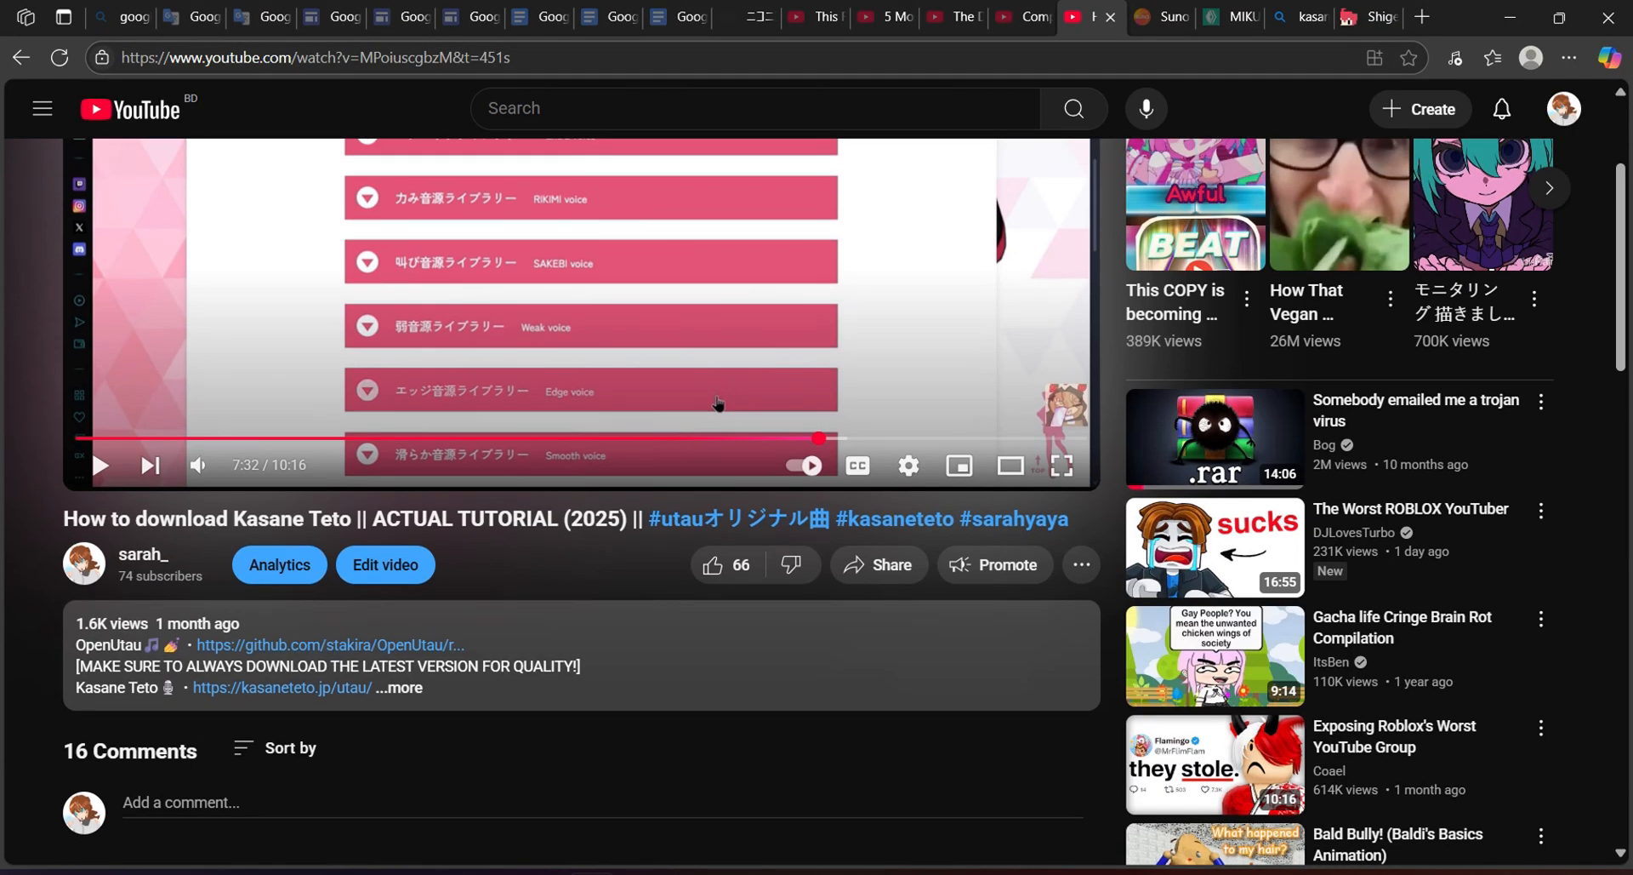
scroll(817, 501, "up", 1)
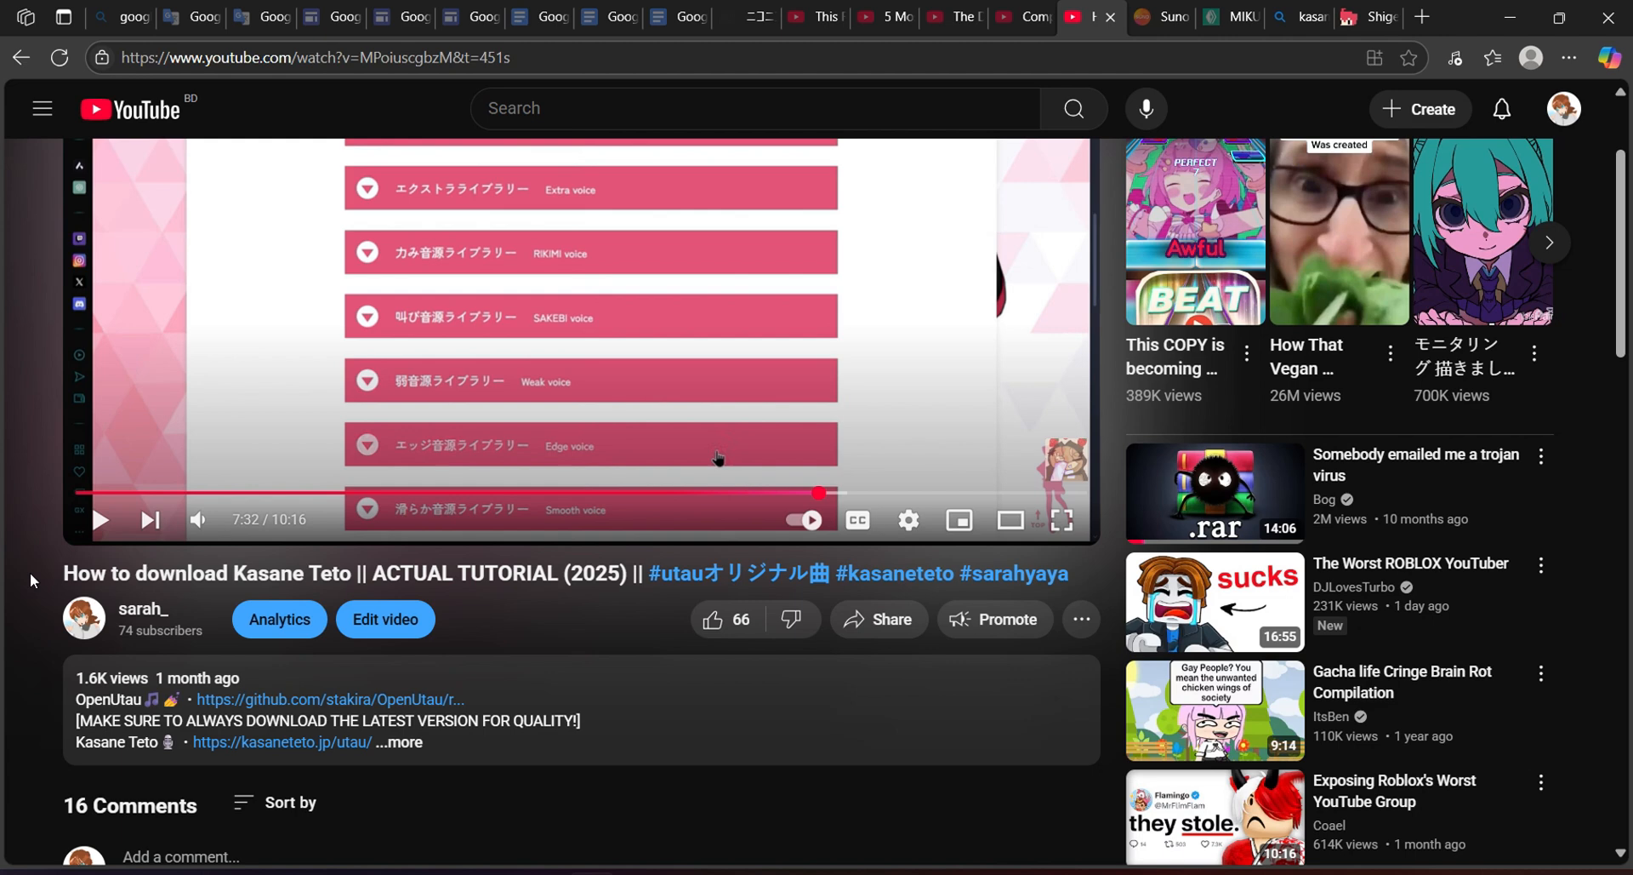
scroll(29, 572, "up", 3)
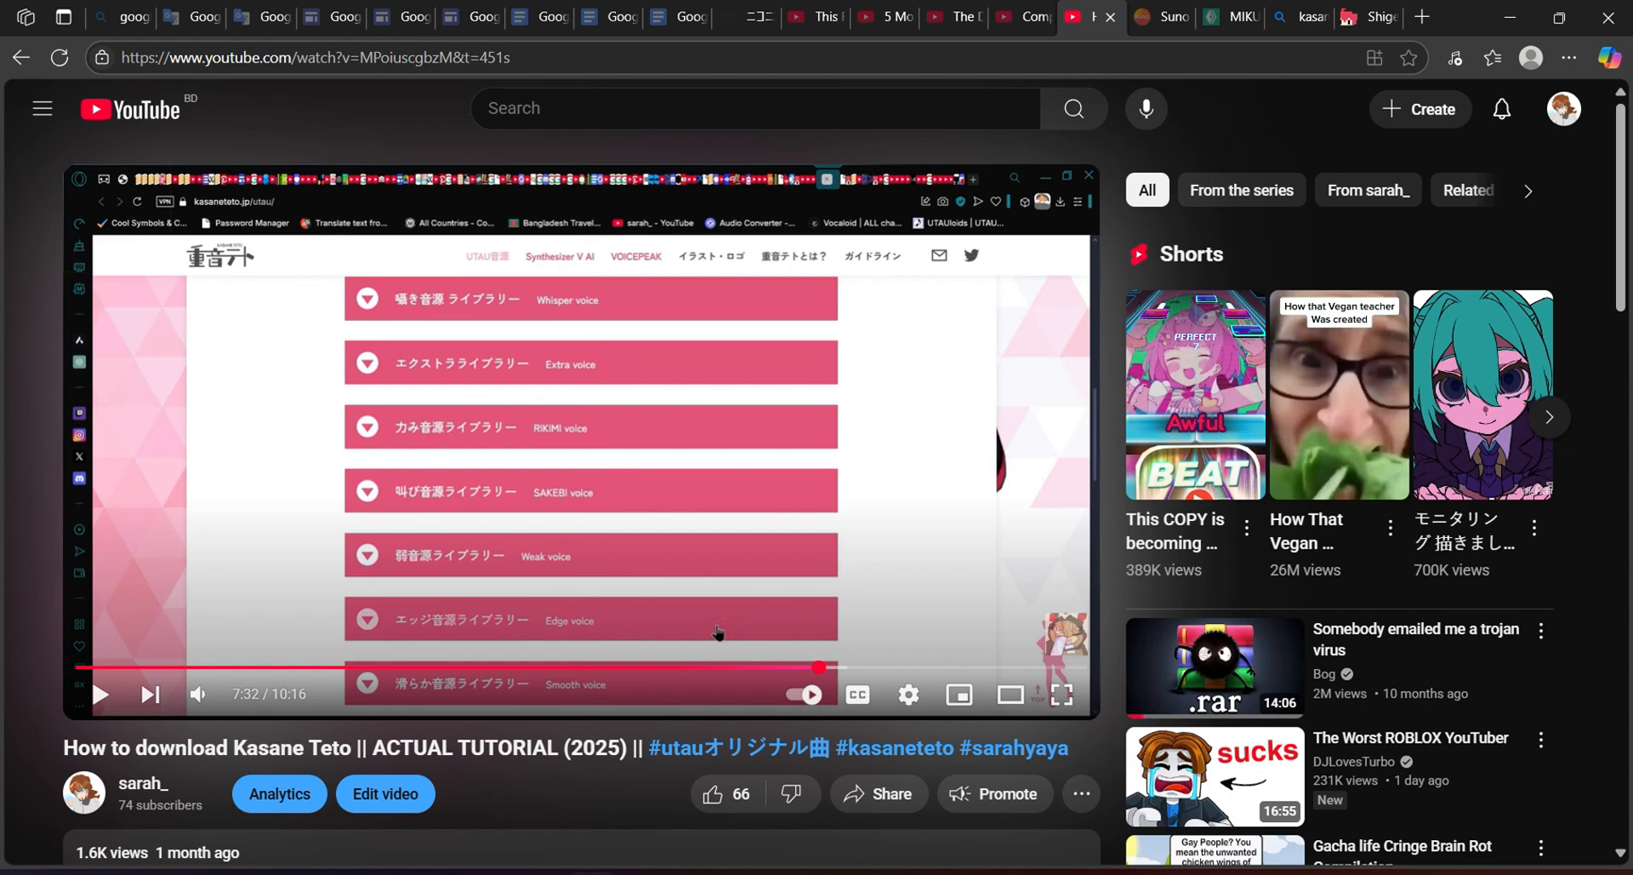
scroll(717, 632, "down", 8)
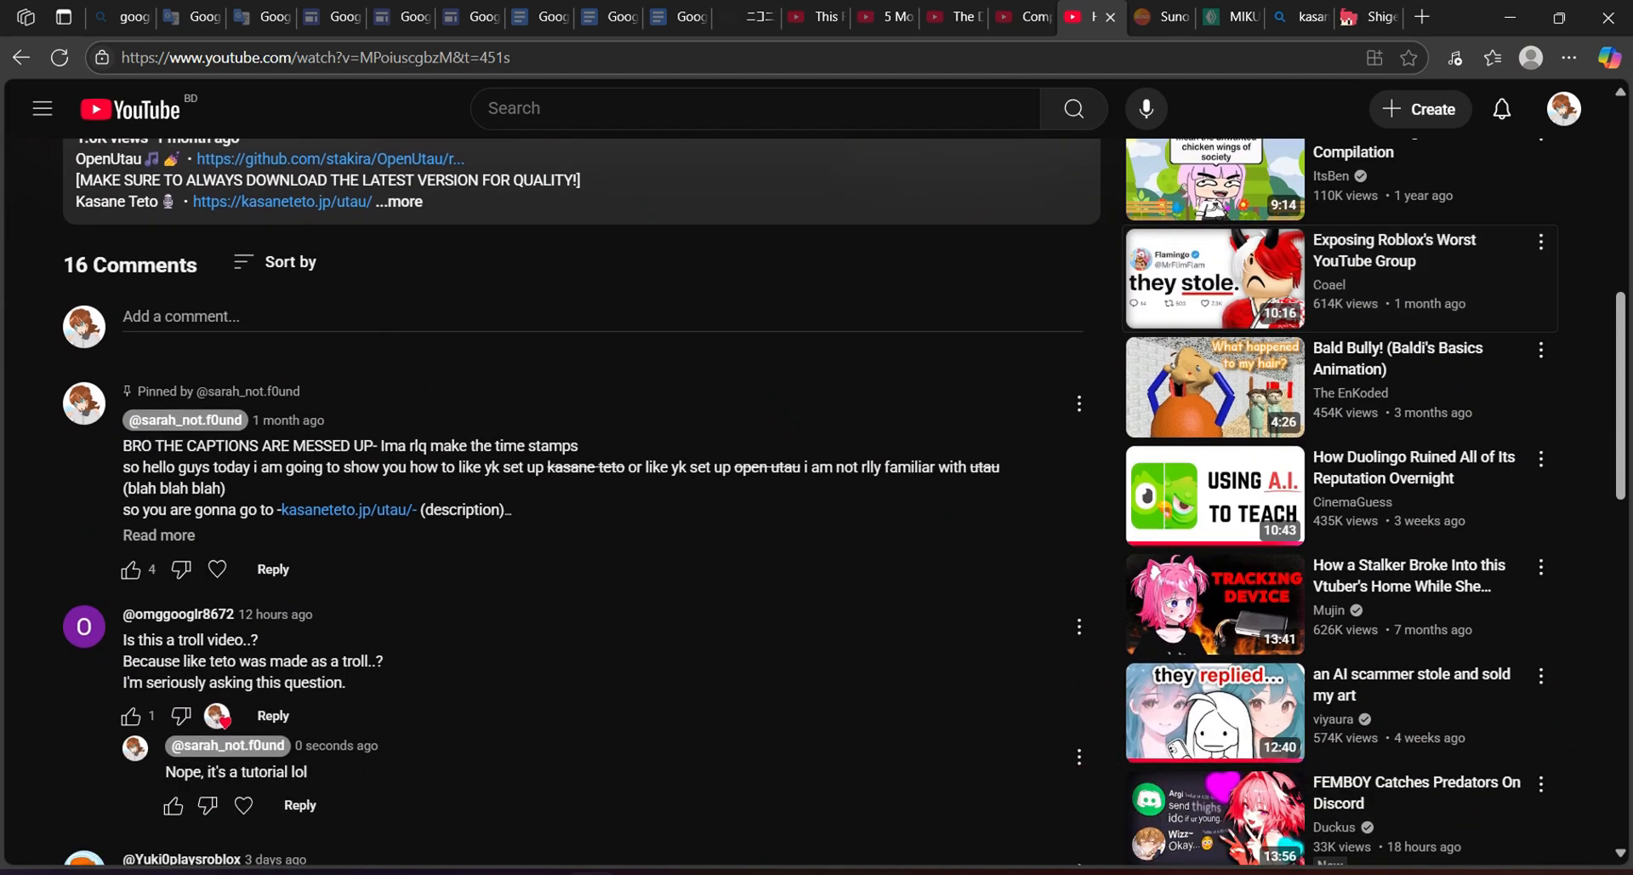
scroll(817, 502, "down", 3)
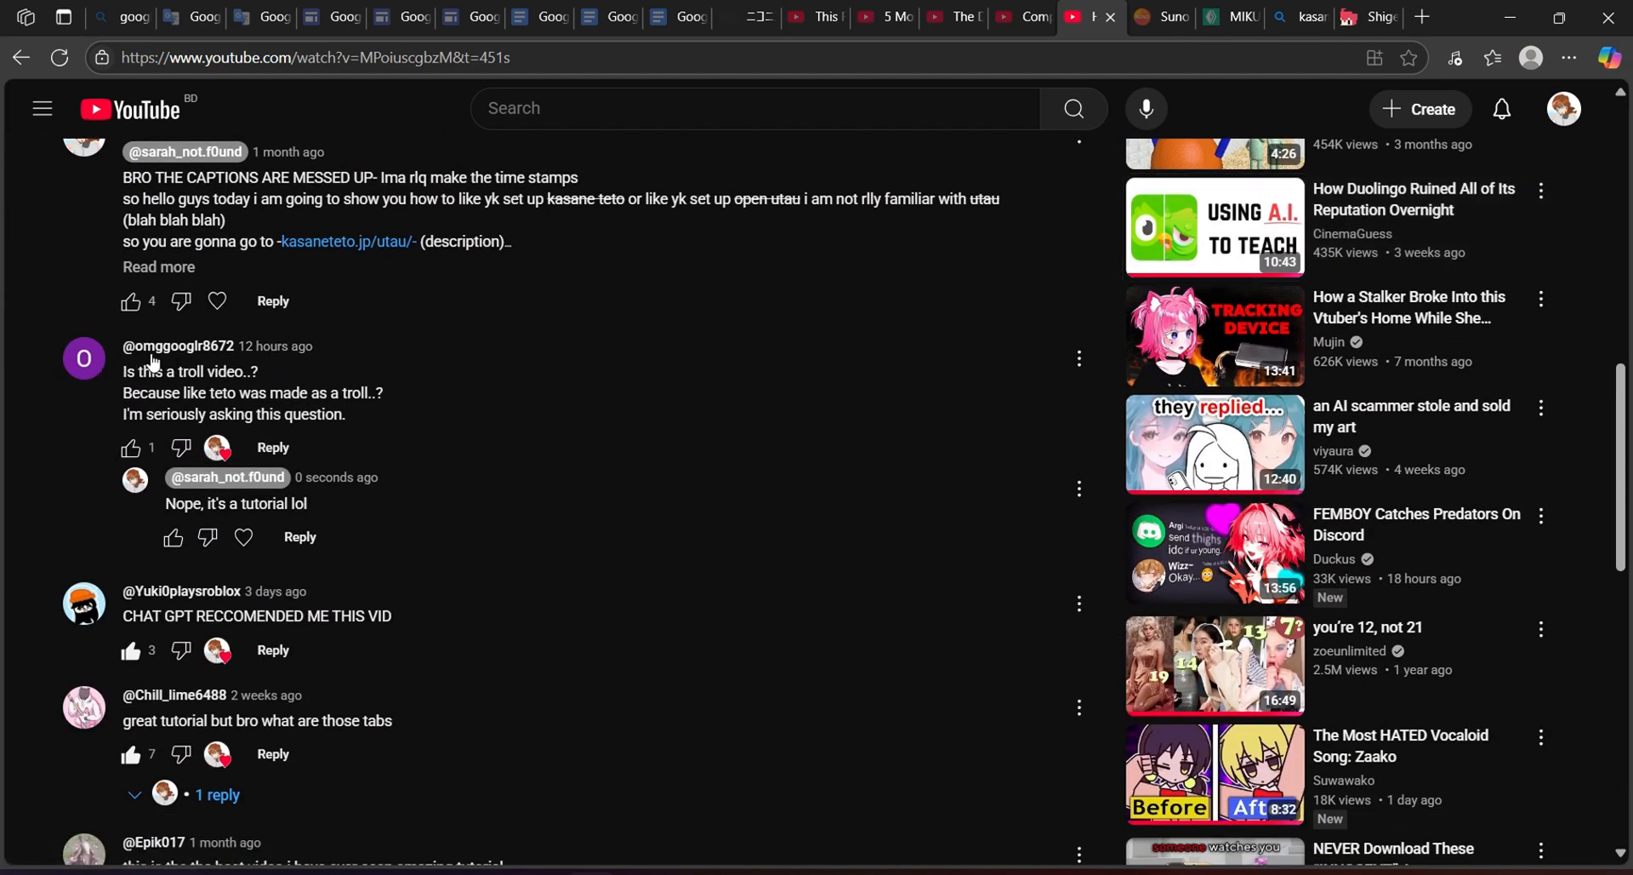
scroll(400, 381, "down", 2)
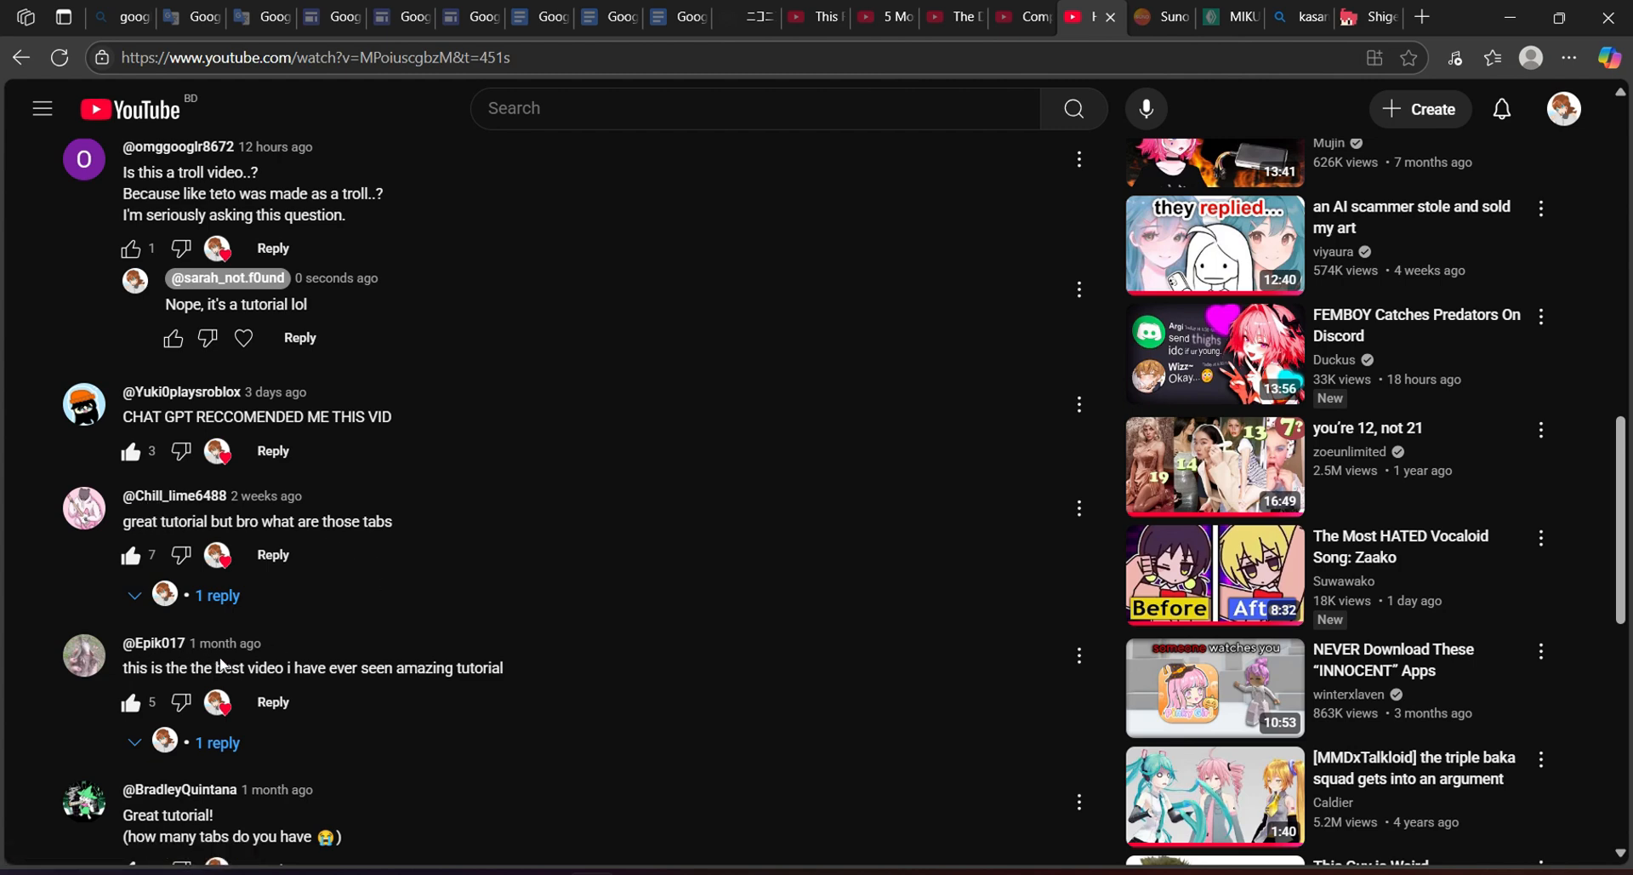
scroll(362, 699, "down", 1)
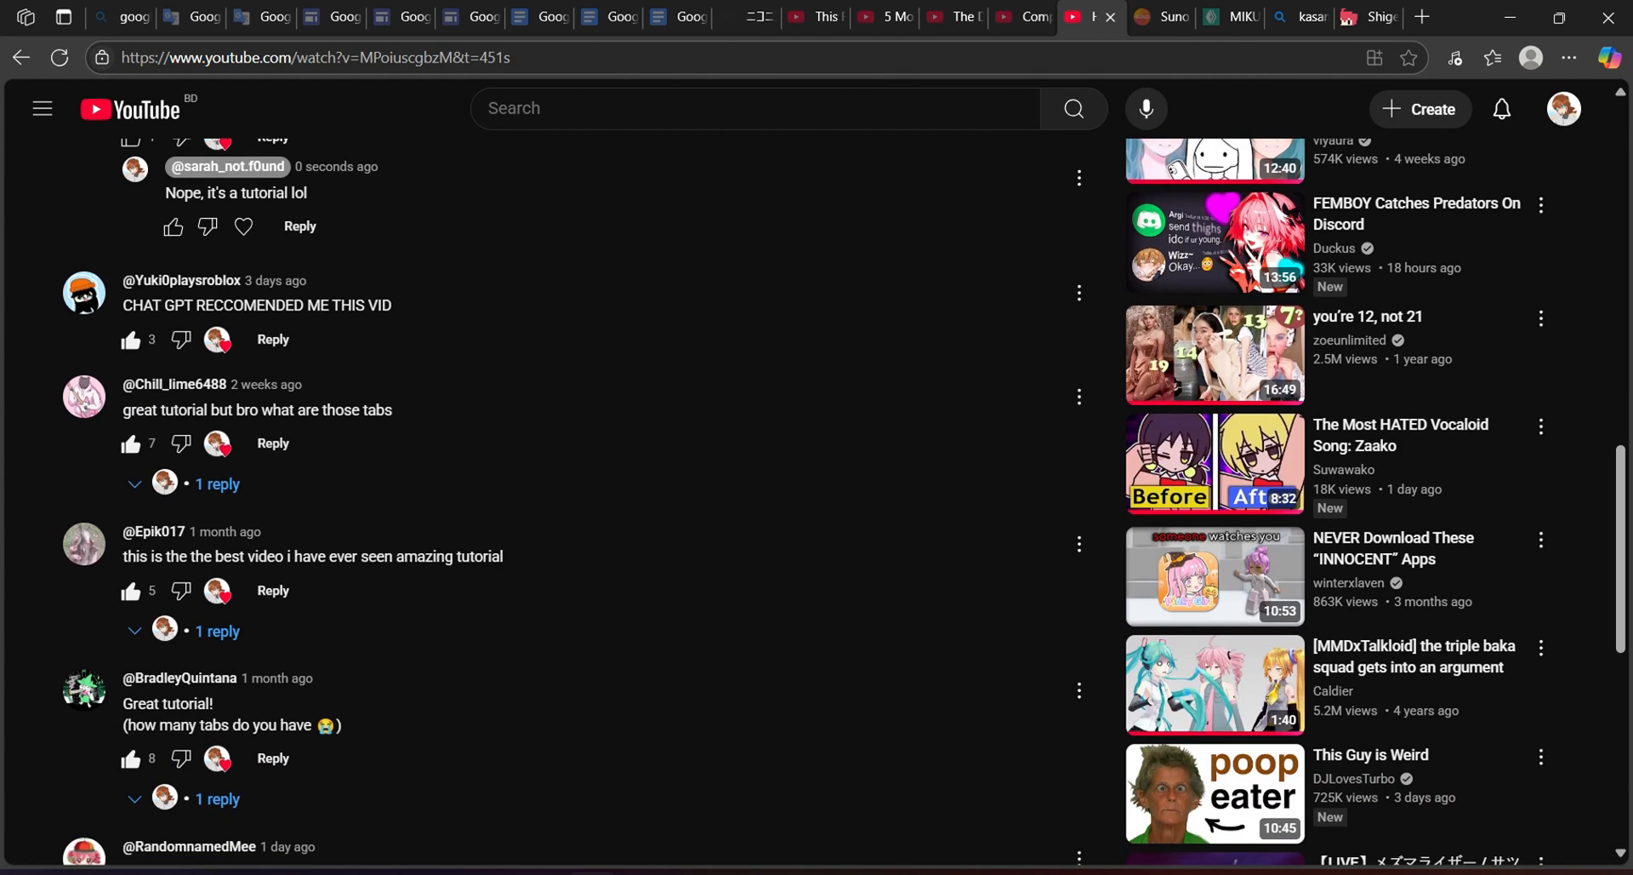
scroll(363, 699, "down", 1)
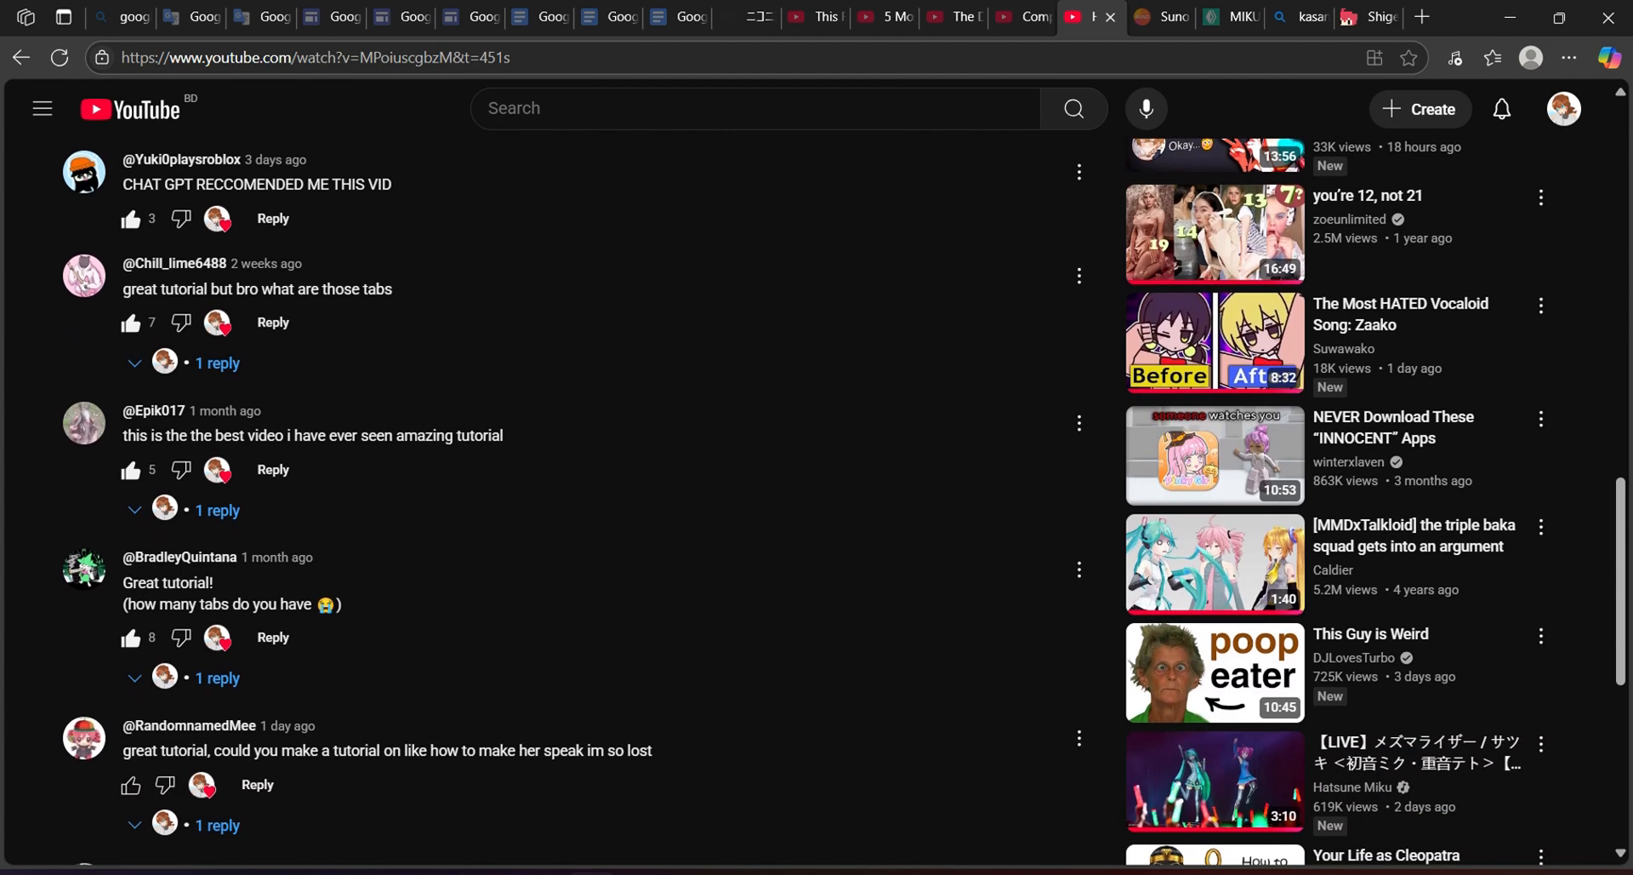
scroll(363, 700, "down", 1)
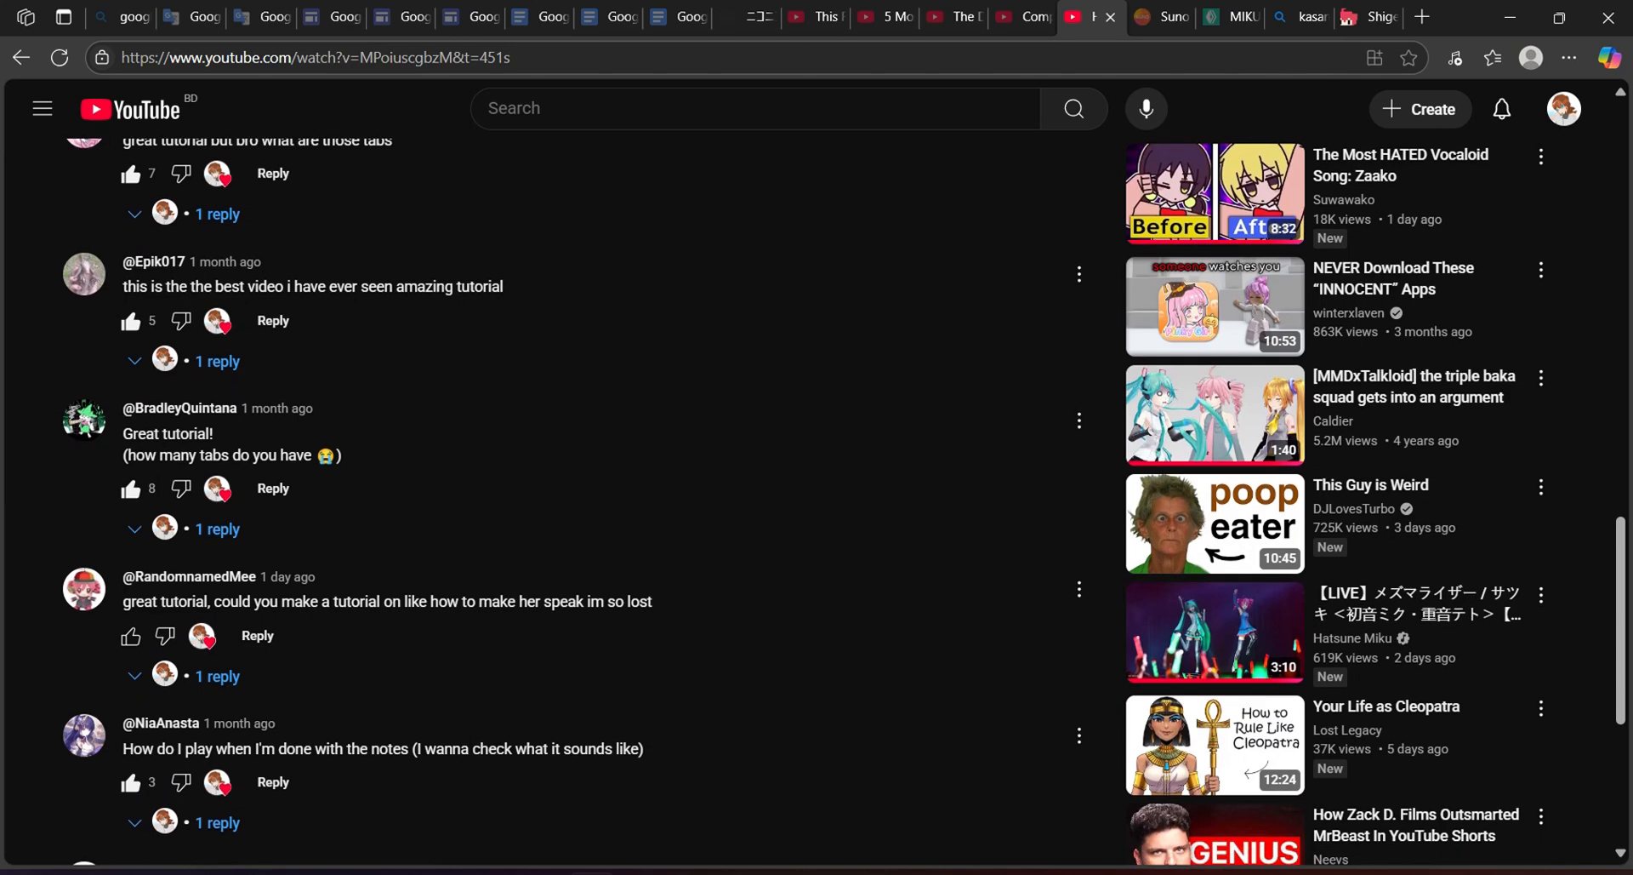
scroll(561, 502, "up", 2)
scroll(561, 502, "up", 7)
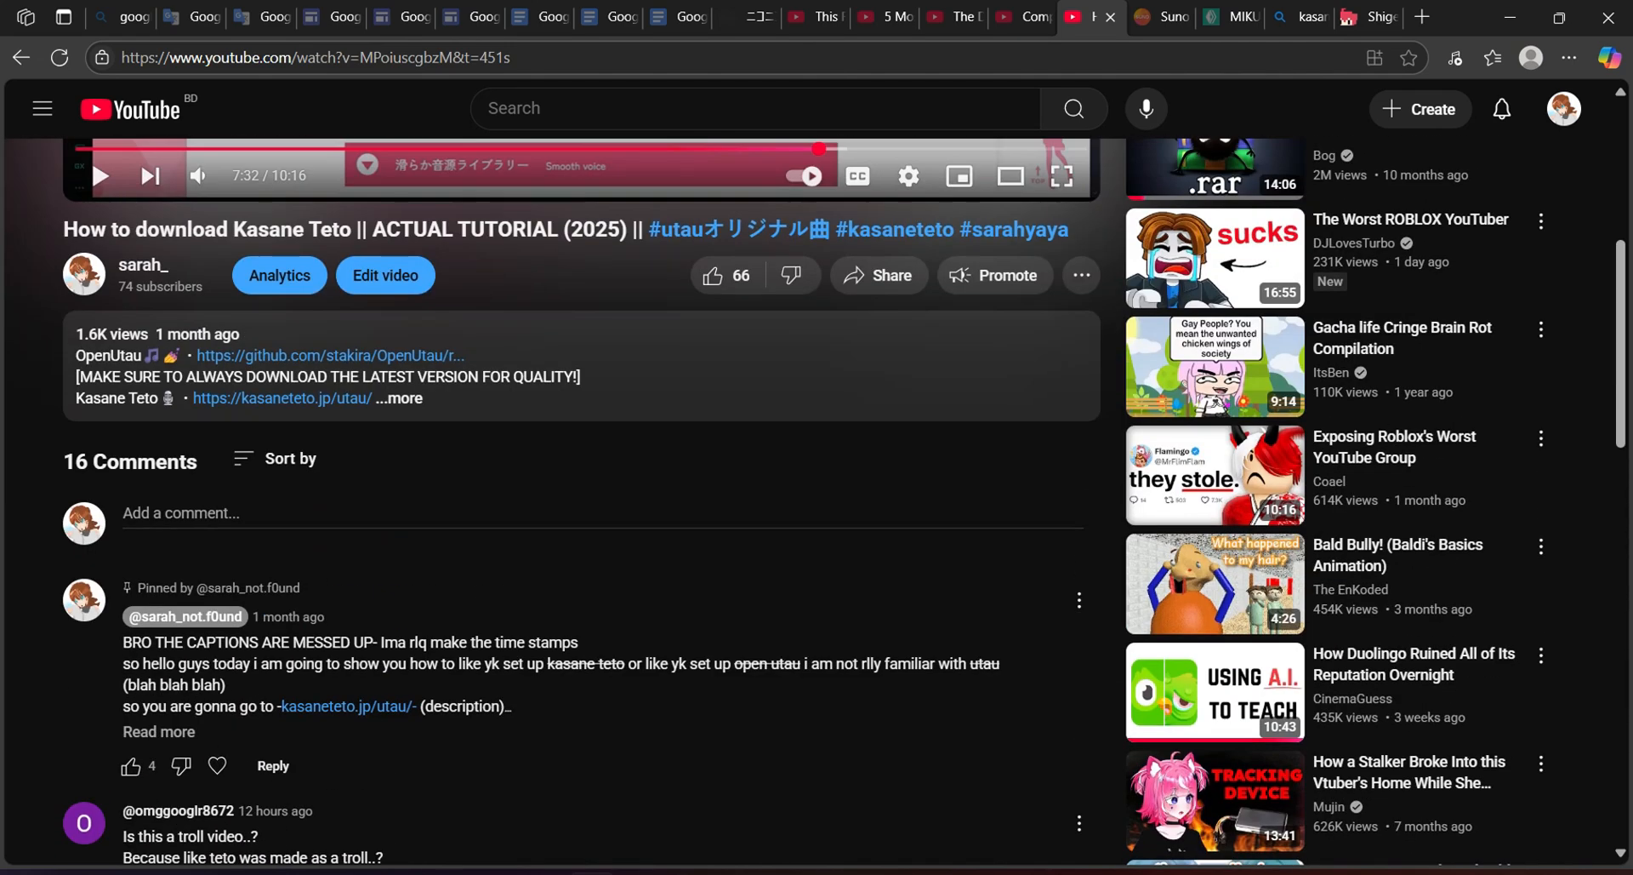
scroll(561, 502, "down", 3)
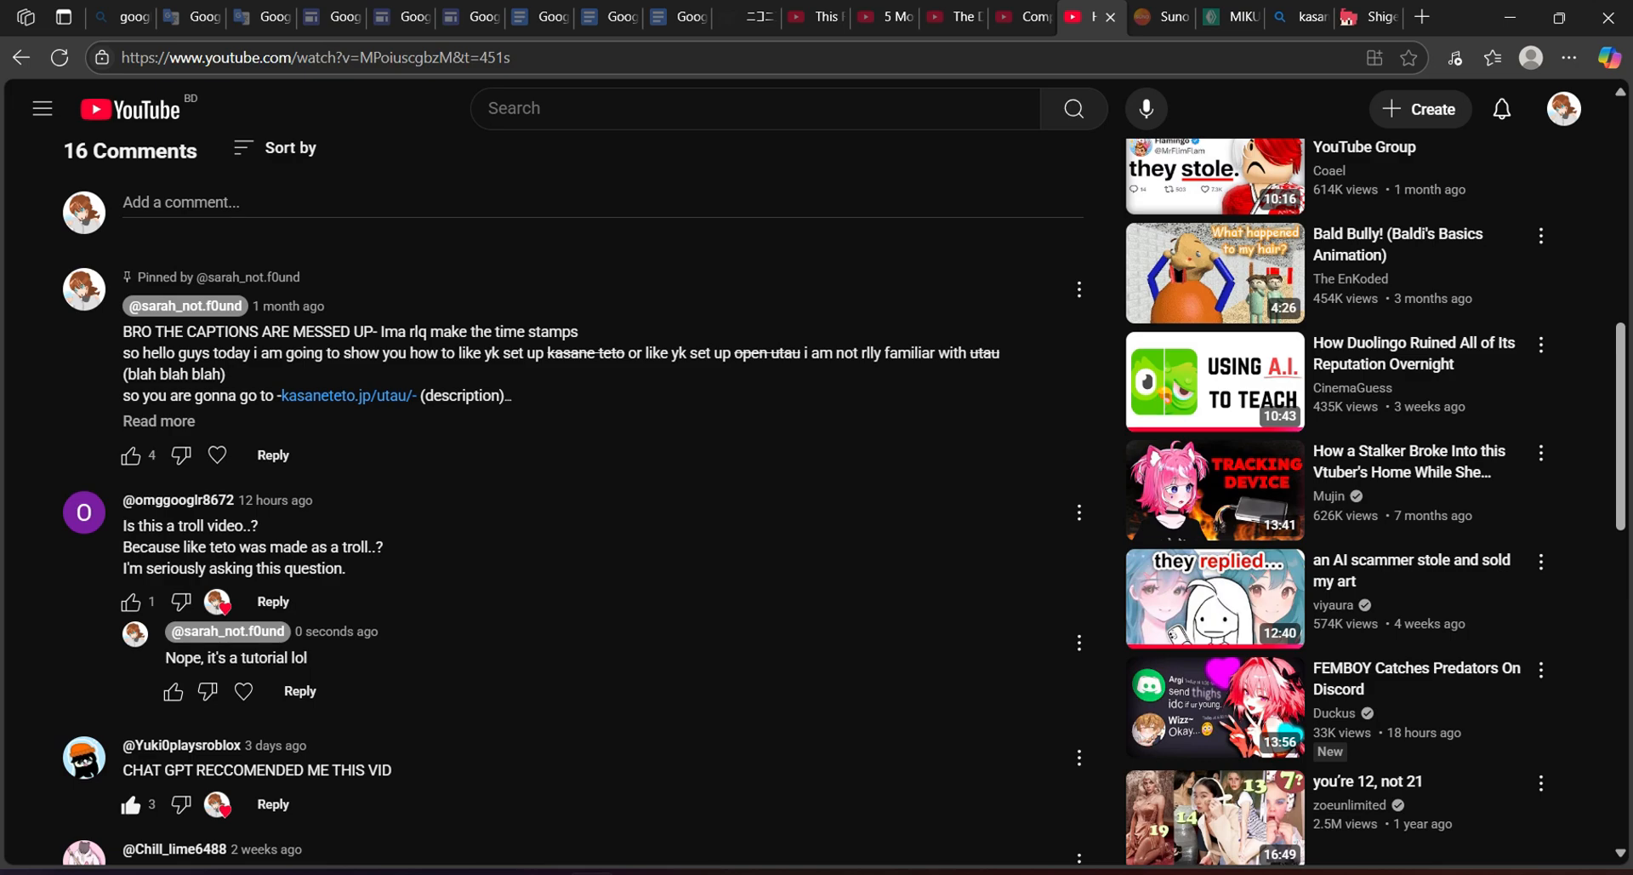
scroll(1059, 593, "up", 8)
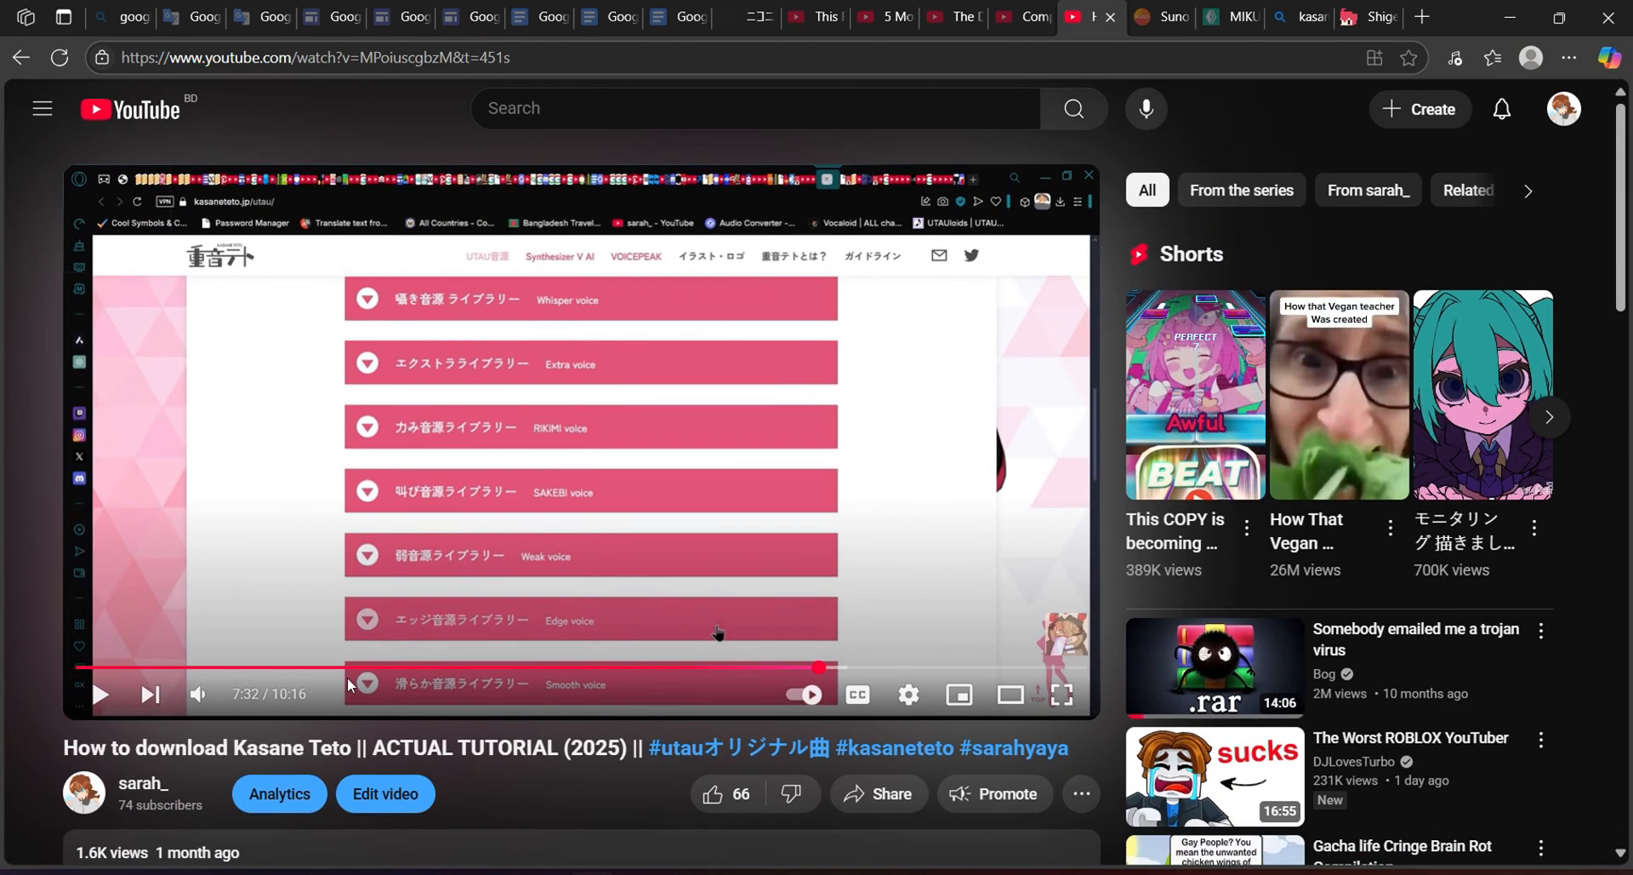